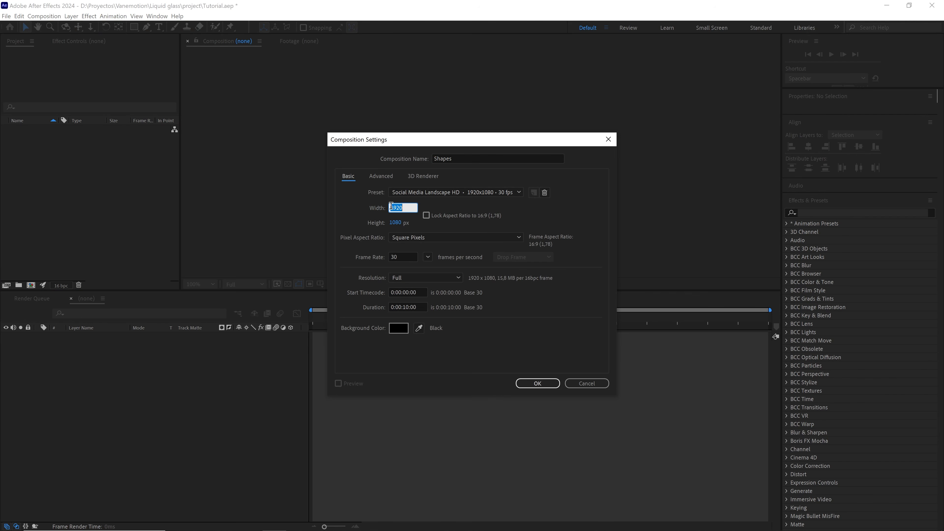
Create the Shapes composition at 1920 x 1080 px, 30 frames per second, with a 10-second duration.
click(396, 222)
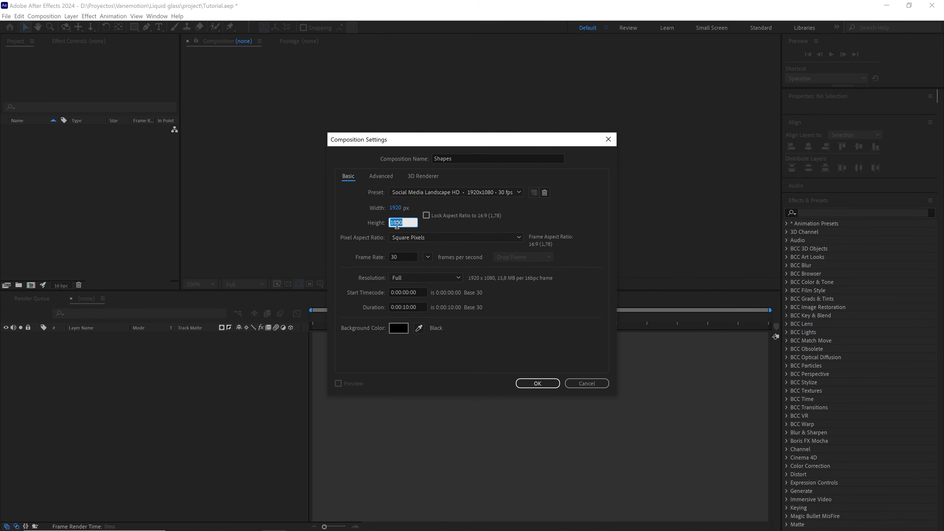
click(408, 257)
click(422, 305)
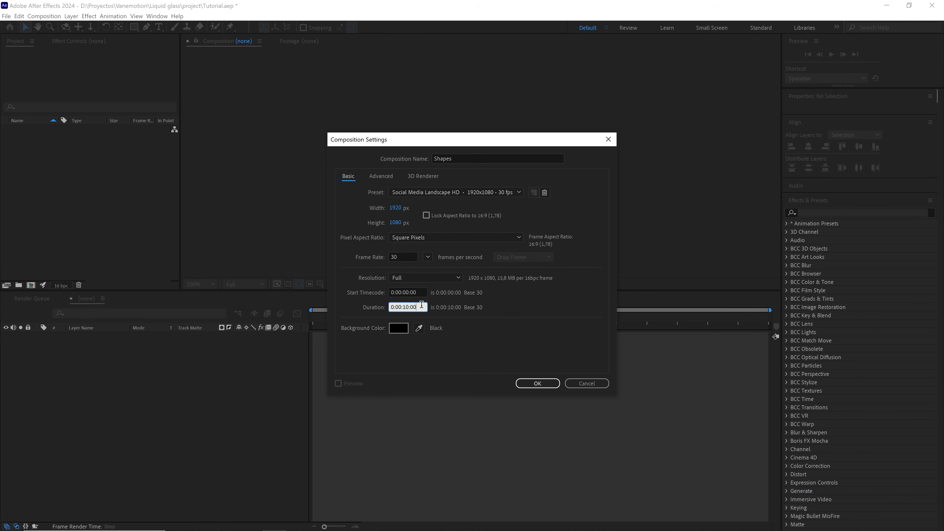
click(537, 383)
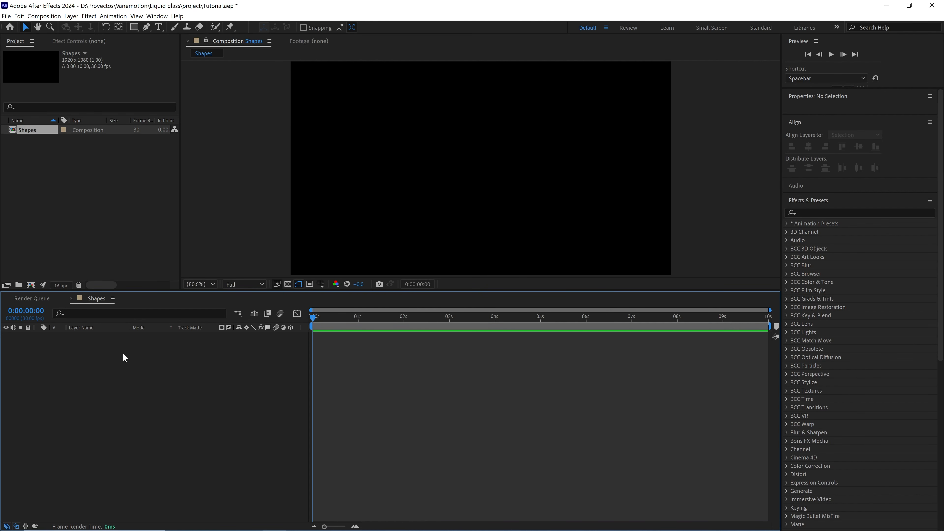
Add an empty shape layer to the Shapes composition and rename it "big".
right_click(122, 353)
mouse_move(162, 360)
click(270, 416)
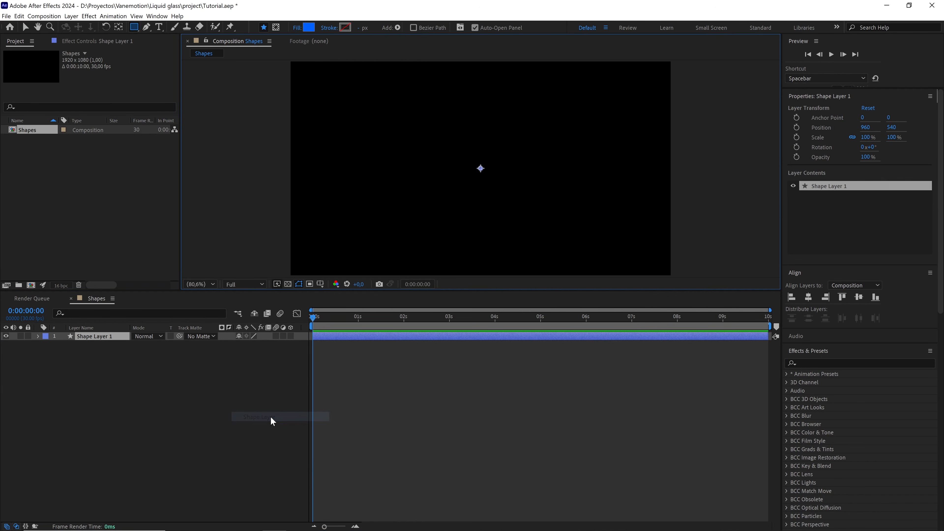
key(Return)
text(big)
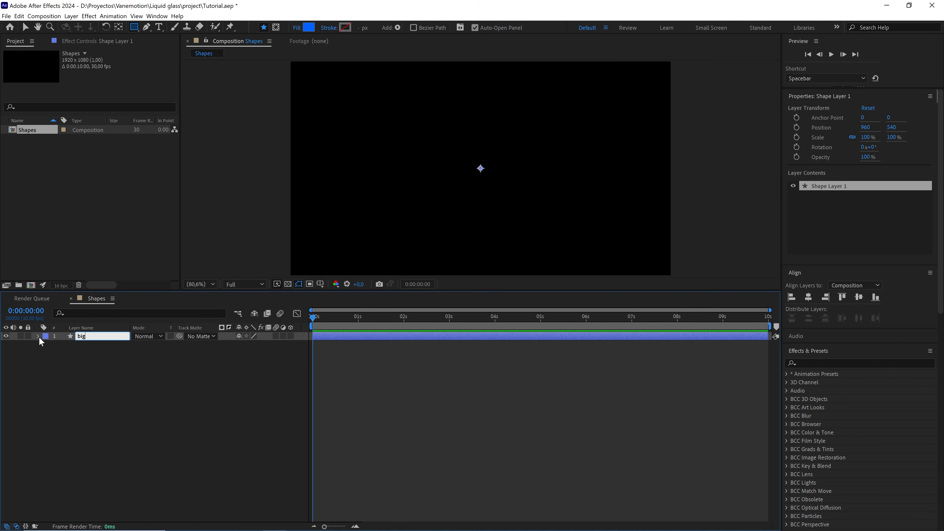
Add a rectangle path and a fill to the contents of the big layer.
click(39, 336)
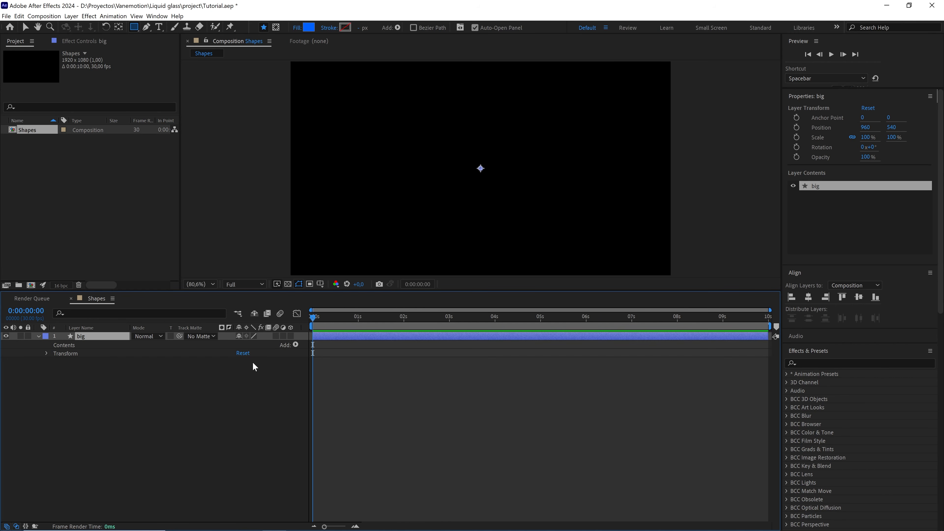
click(295, 345)
click(175, 339)
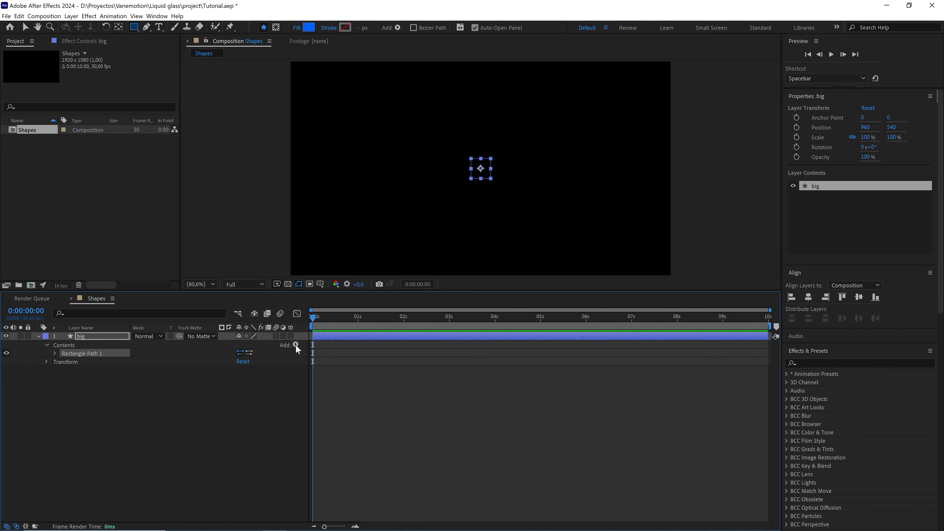
click(296, 345)
click(194, 383)
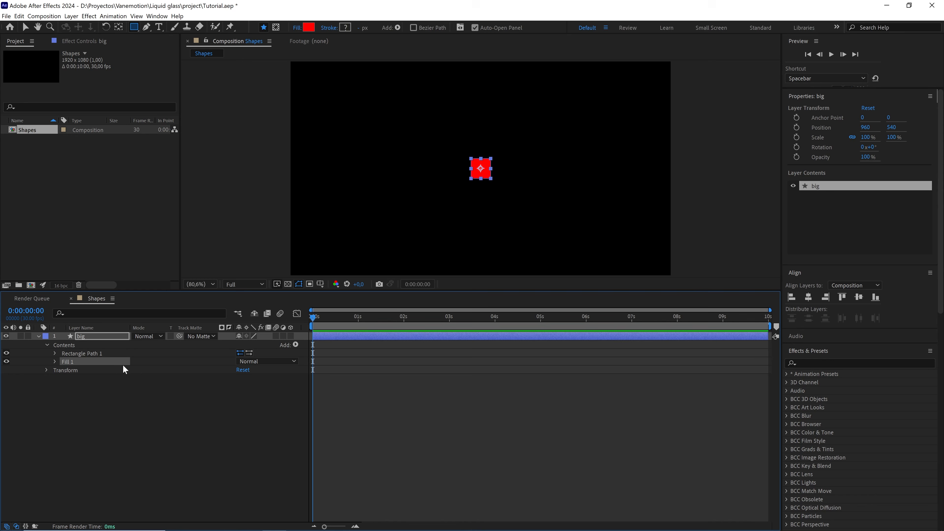
Unlink the rectangle path's size proportions and set its size to 450 by 250.
click(54, 353)
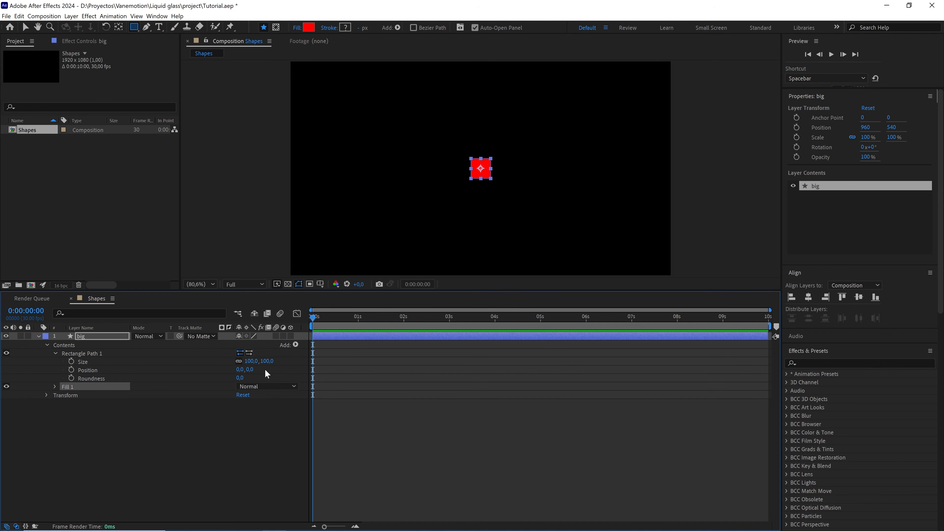
click(241, 361)
drag(250, 360, 282, 362)
click(252, 361)
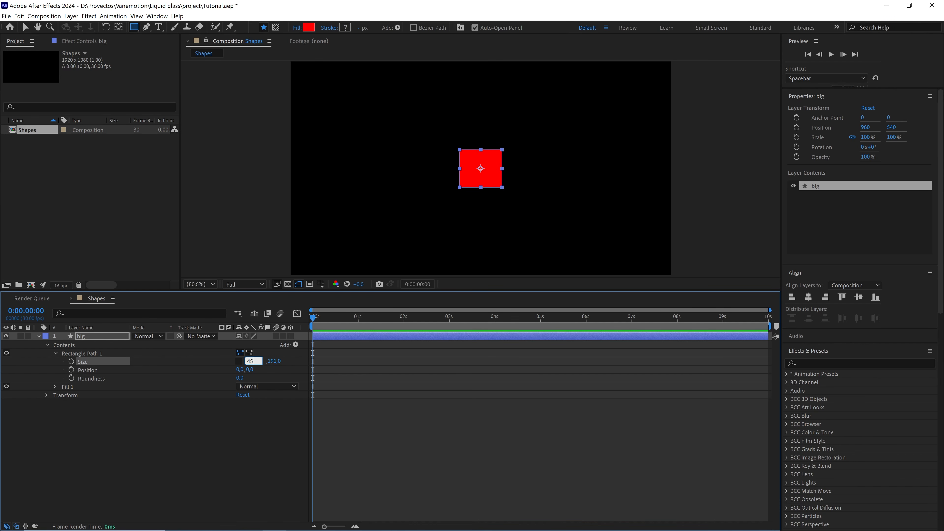
text(450)
click(272, 359)
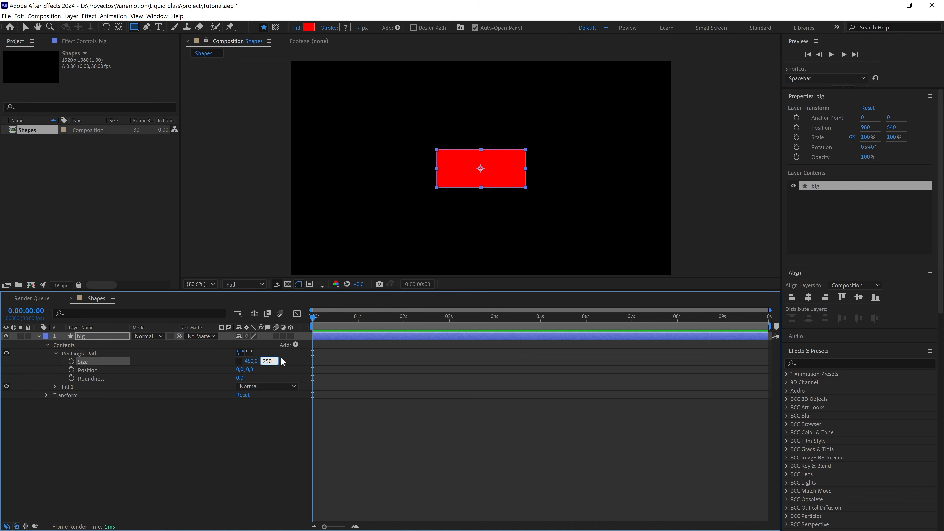
text(250)
click(262, 377)
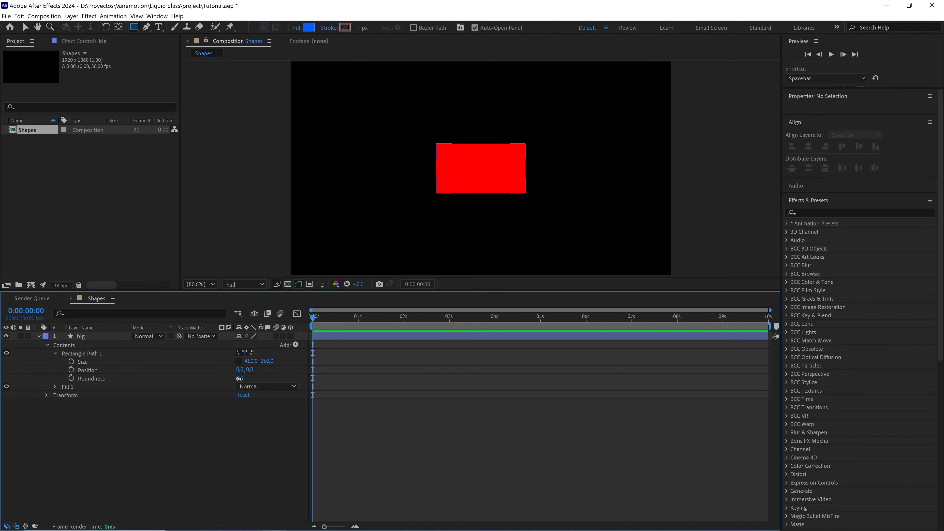
Set the rectangle path's roundness to 300 and add a Size keyframe at the start of the timeline.
drag(239, 378, 285, 378)
click(241, 378)
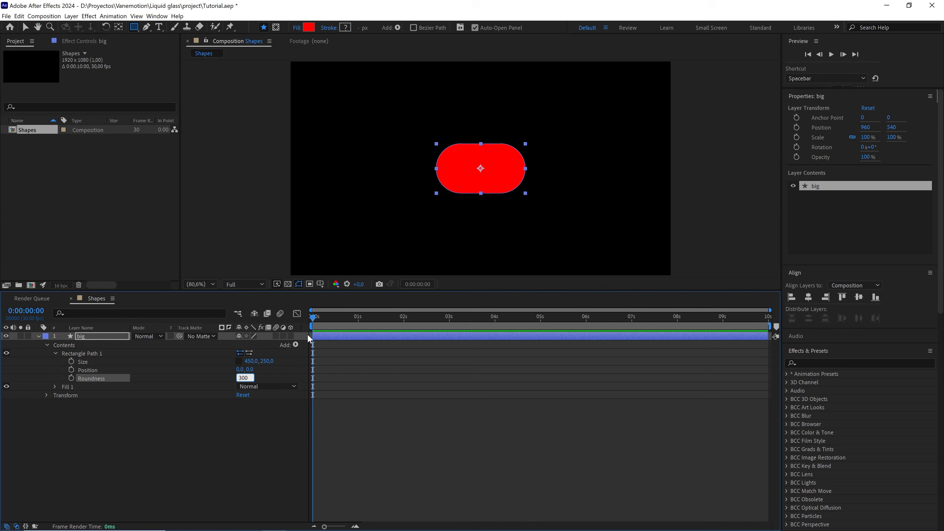
text(300)
click(71, 361)
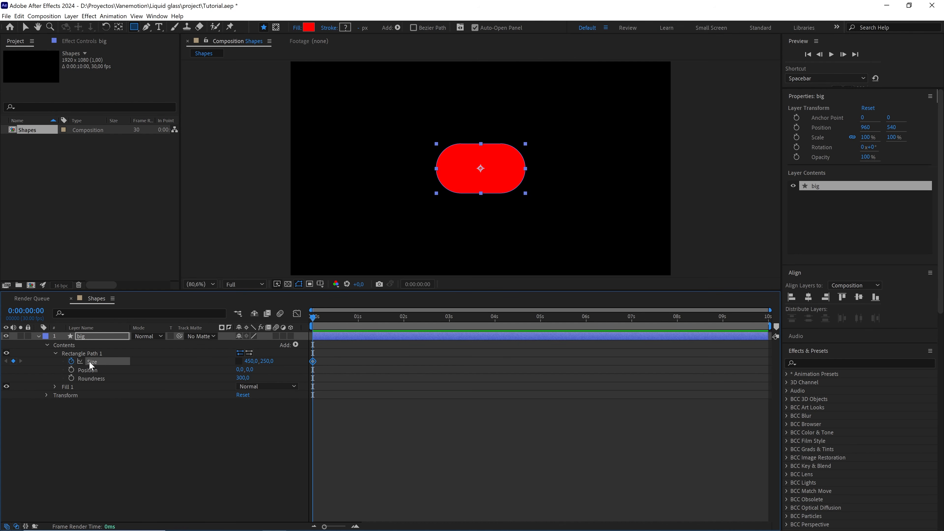
Separate the big layer's Position into X and Y dimensions and add an X Position keyframe at the start.
key(p)
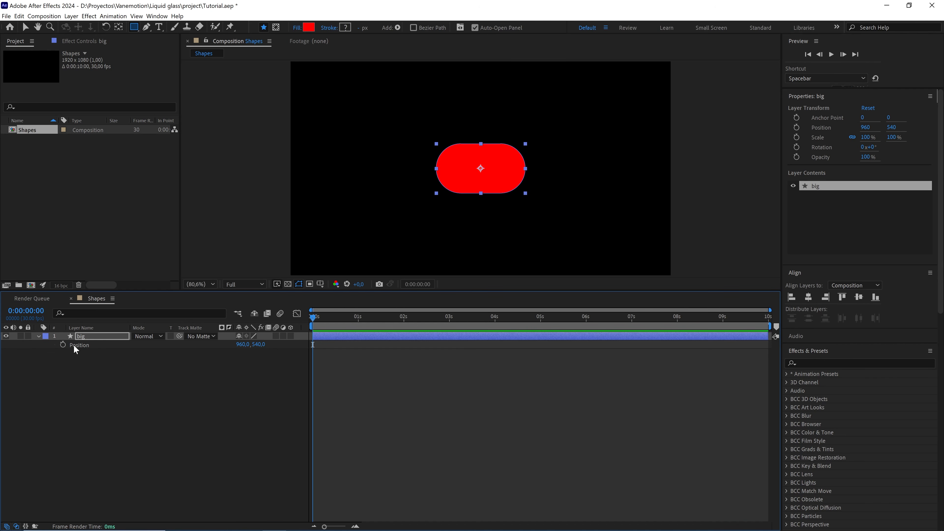
right_click(87, 345)
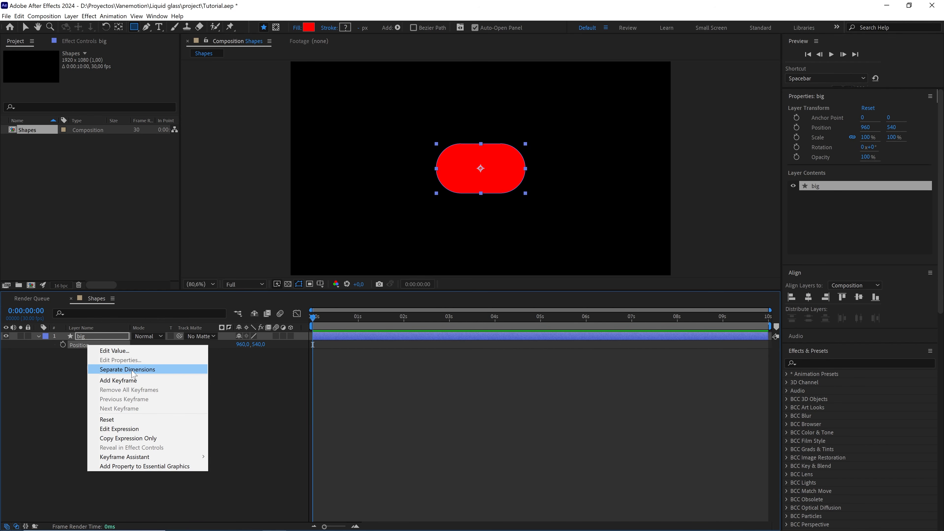
click(133, 370)
click(164, 358)
click(76, 344)
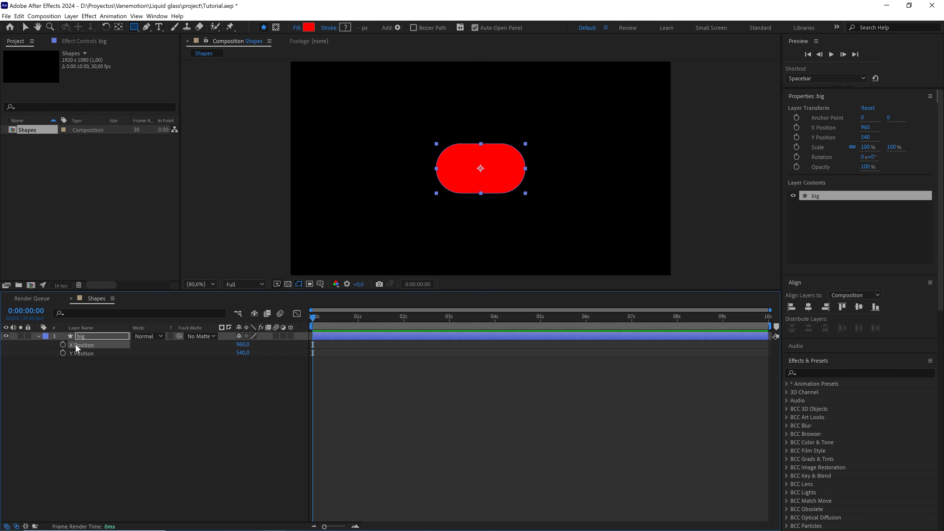
click(64, 344)
Show only the big layer's keyframed properties and switch the time display from timecode to frames.
key(u)
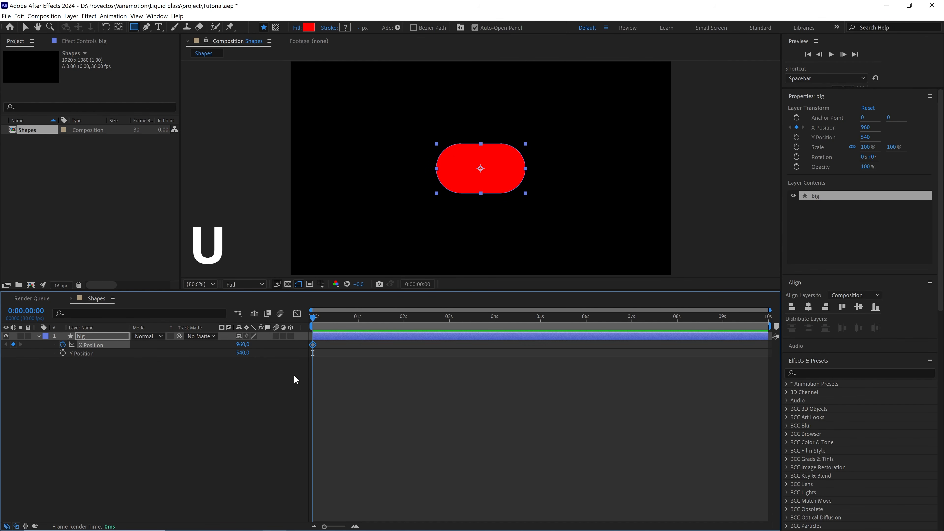
key(u)
drag(344, 388, 302, 342)
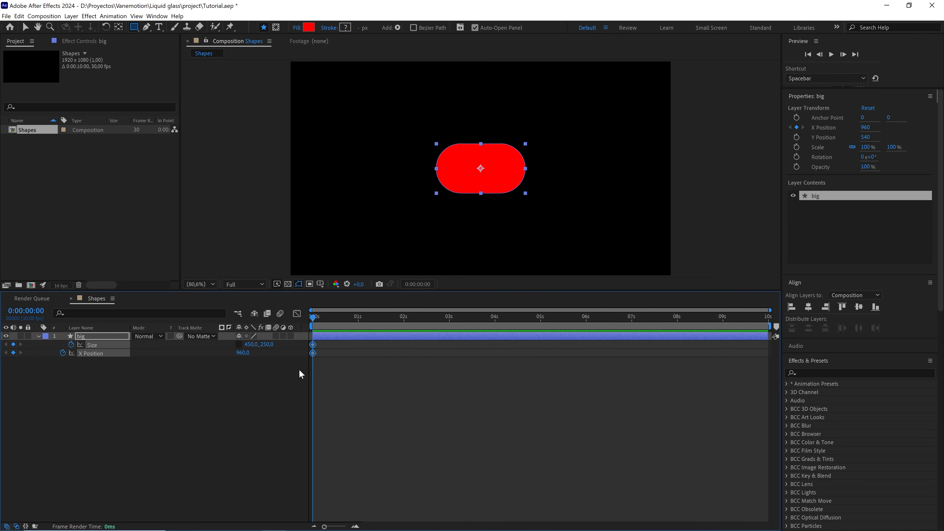
click(127, 395)
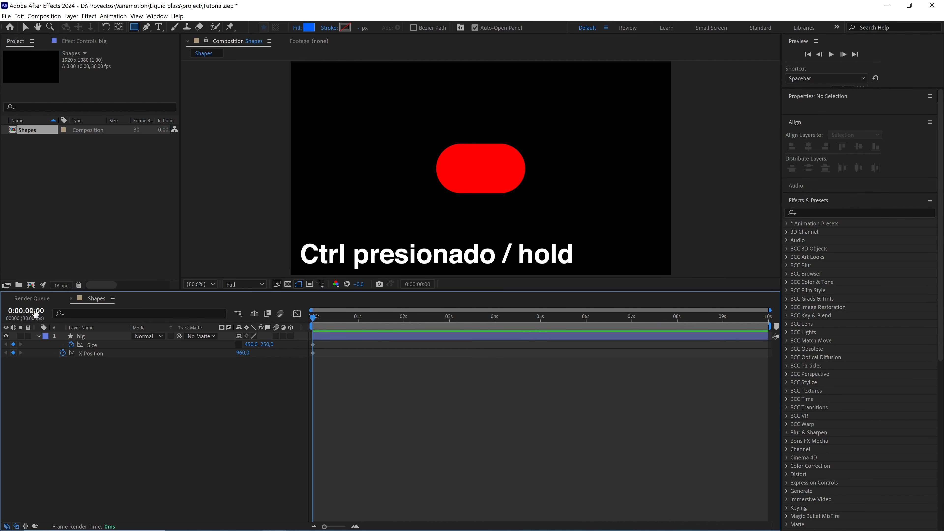
ctrl+click(35, 313)
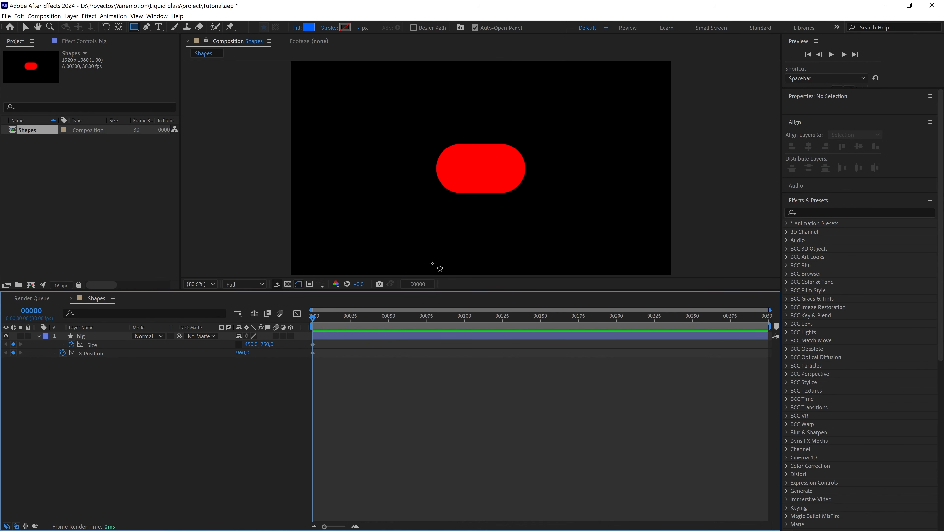
Set the big layer's X Position to 1160 at frame 10.
drag(325, 527, 339, 528)
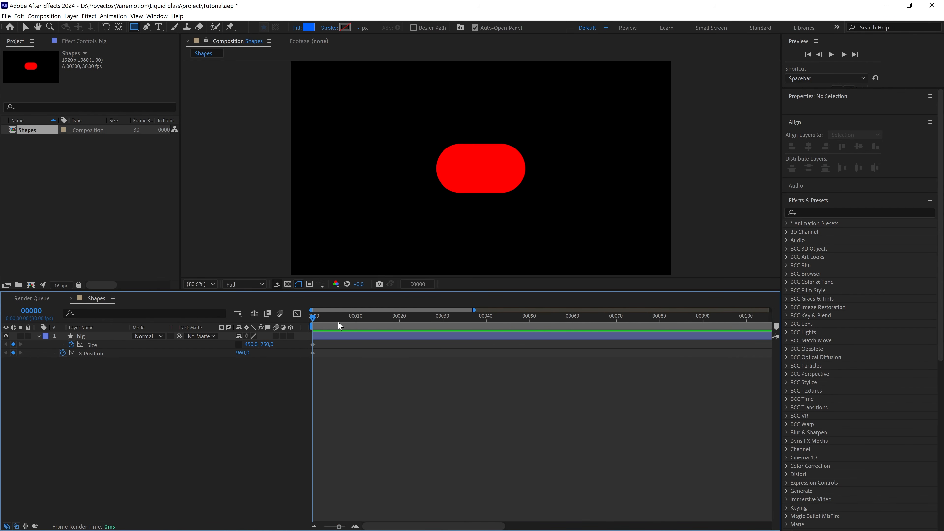
drag(338, 322, 355, 324)
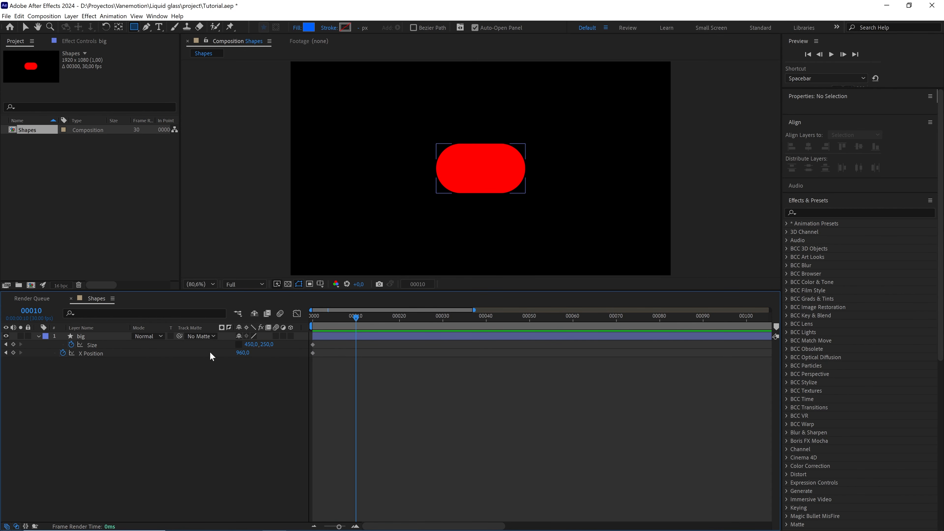
mouse_move(243, 353)
mouse_down()
mouse_move(319, 352)
mouse_move(239, 362)
mouse_up()
click(240, 353)
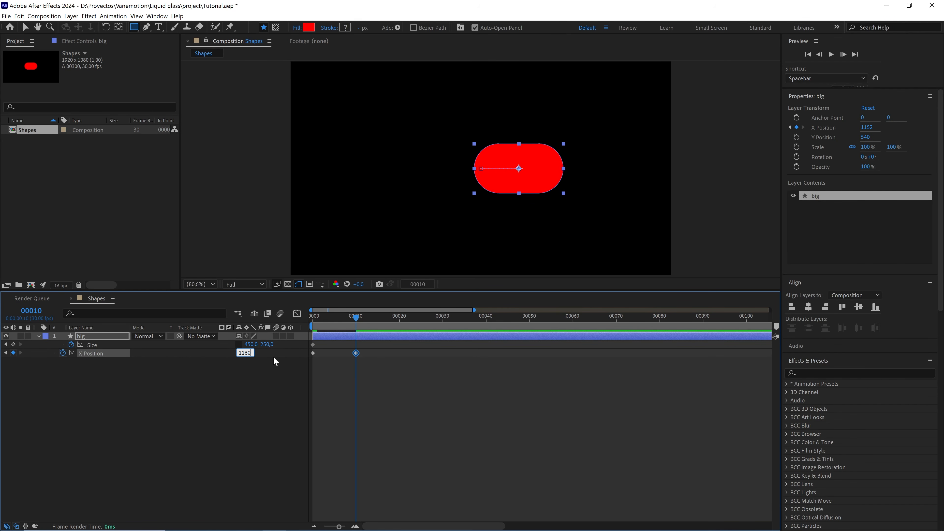
click(282, 353)
Set the big layer's X Position to 1070 at frame 22.
drag(355, 323, 407, 328)
click(32, 310)
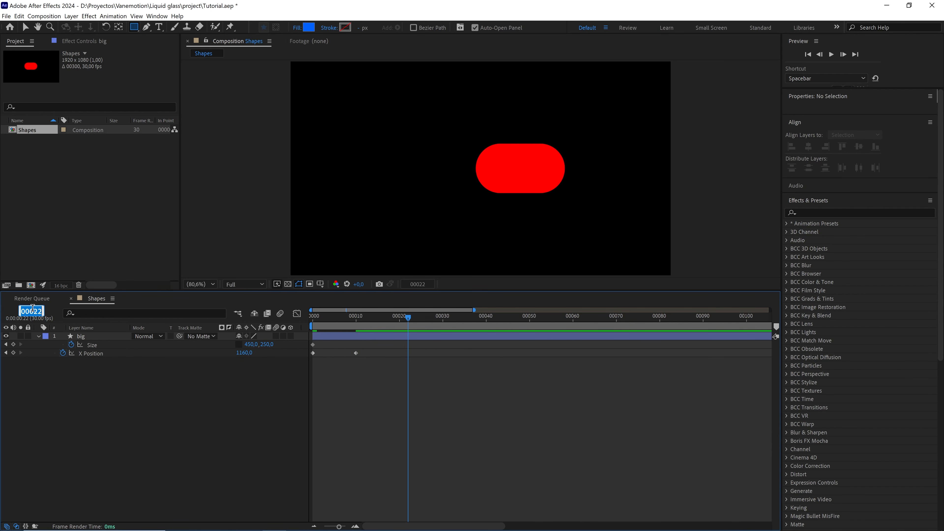
drag(245, 353, 218, 363)
click(242, 353)
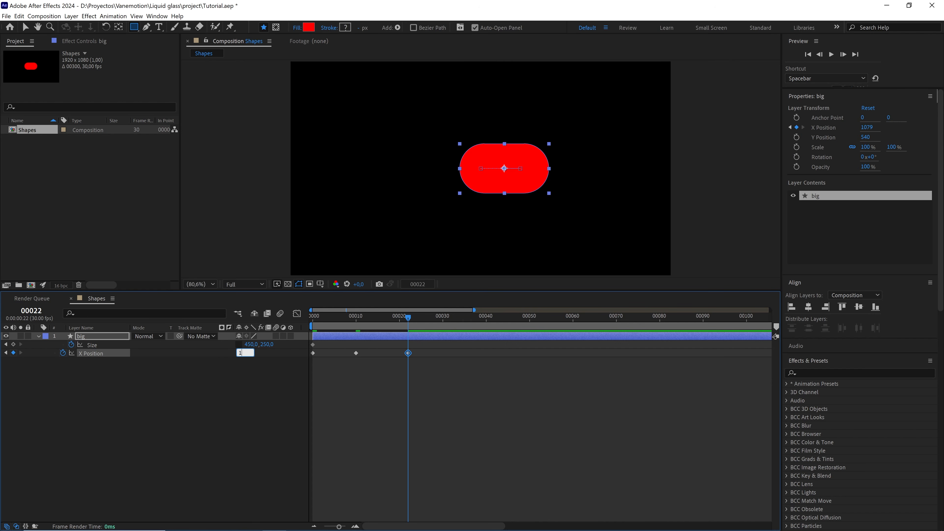
click(292, 357)
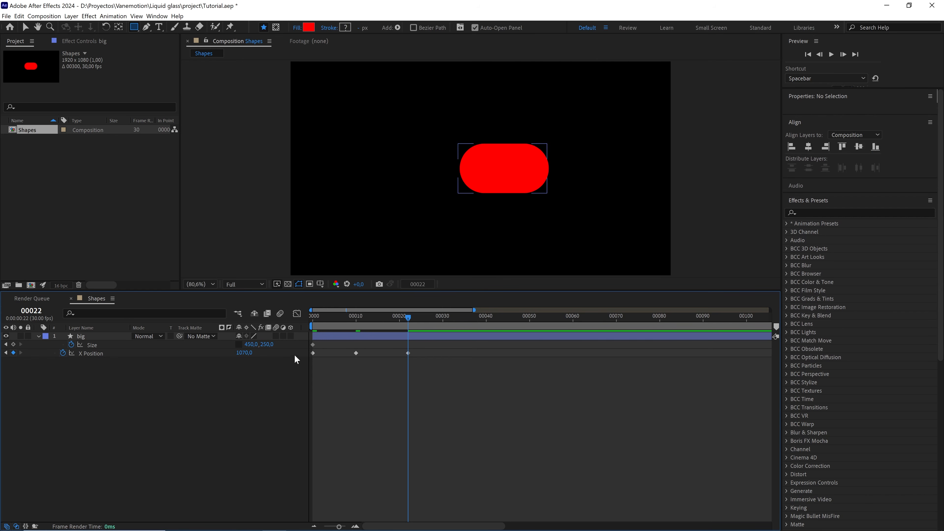
Set the big layer's X Position to 1095 at frame 42.
drag(415, 320, 496, 328)
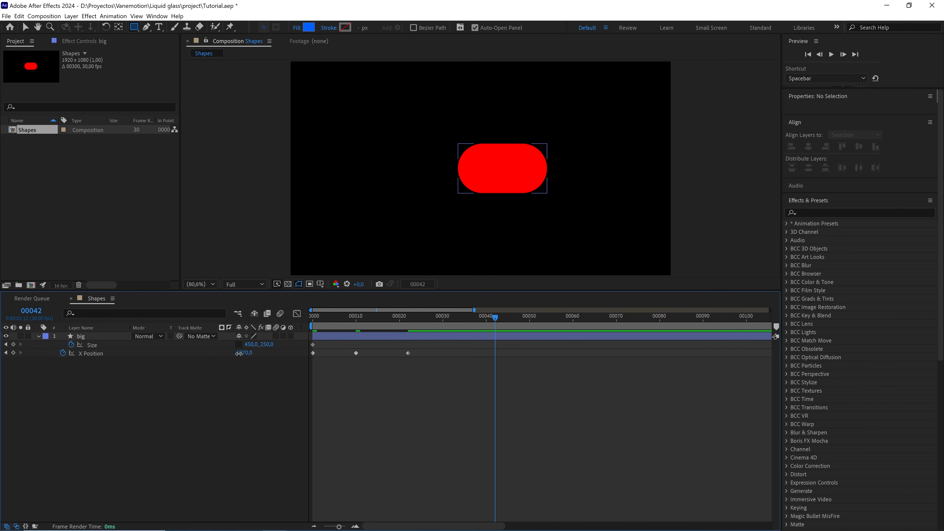
click(240, 352)
key(Return)
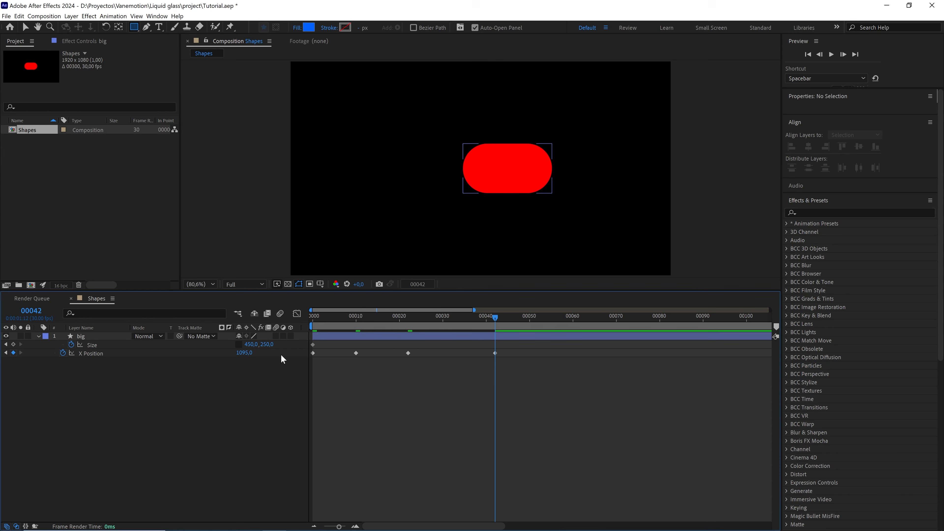
Apply Easy Ease to all four X Position keyframes of the big layer.
drag(449, 325, 470, 324)
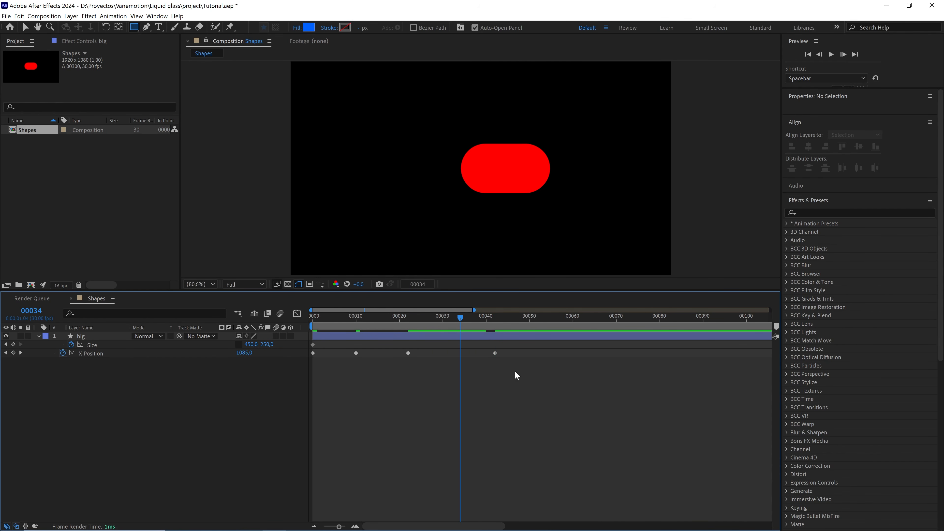
drag(548, 392, 308, 356)
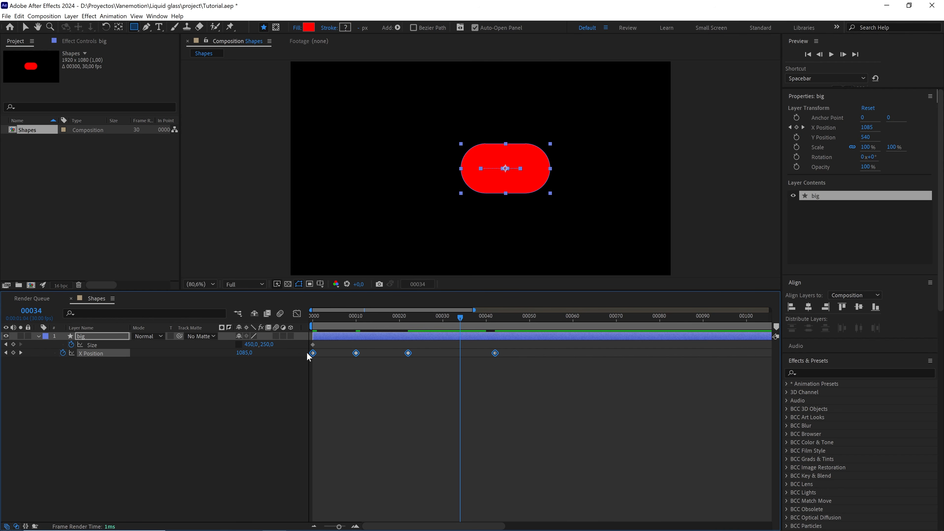
key(F9)
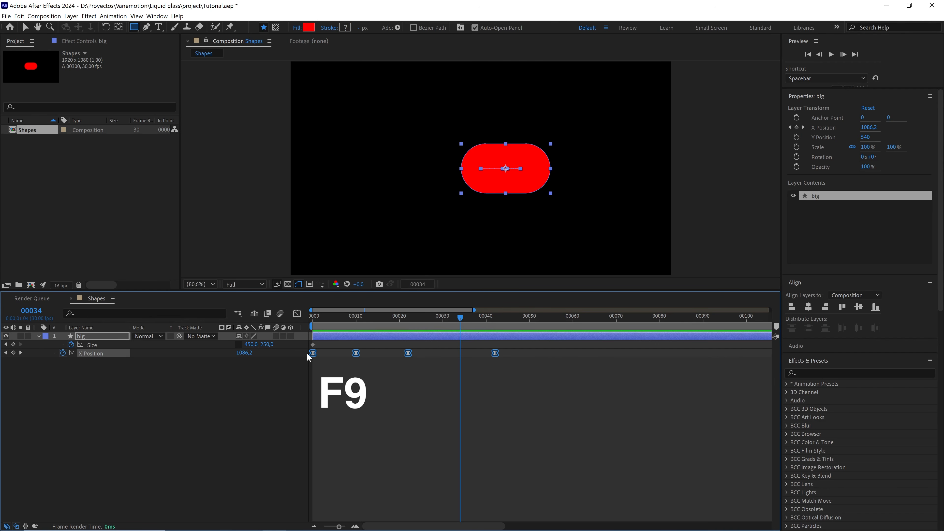
Play back the eased X Position animation of the big layer from the start.
key(space)
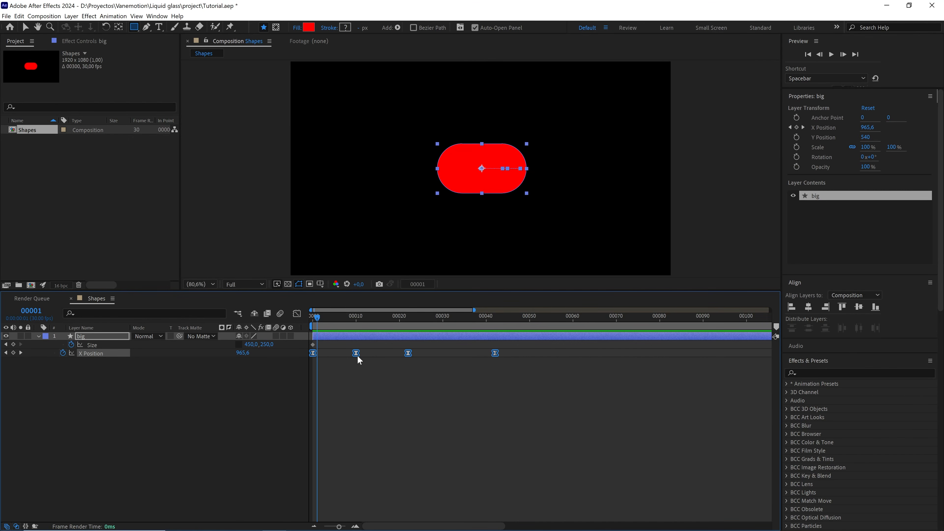
click(369, 391)
drag(343, 321, 305, 319)
key(space)
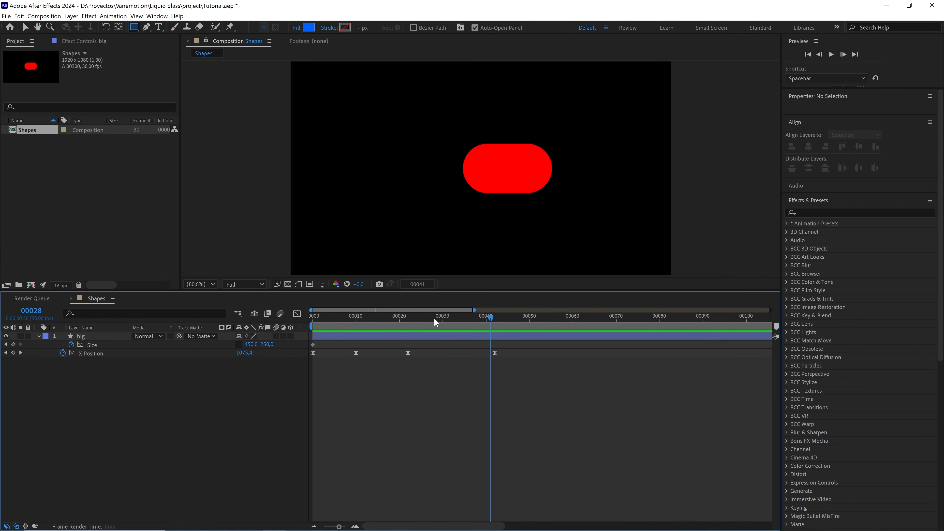
key(space)
key(space)
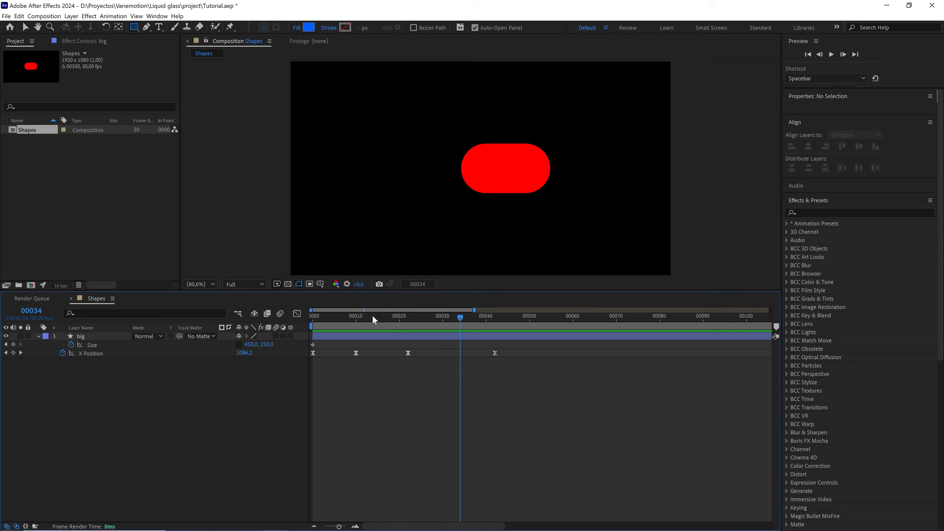
Open the Graph Editor on the big layer's four X Position keyframes and show the value graph.
key(space)
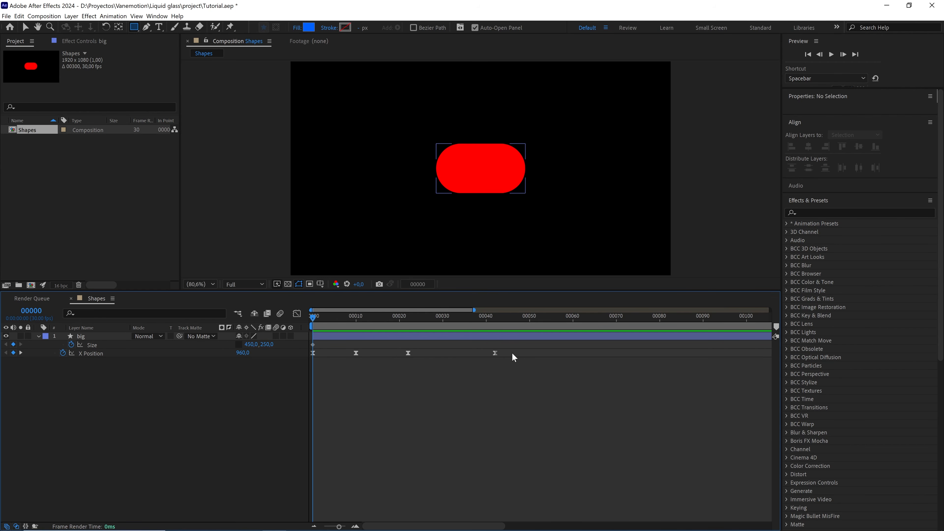
drag(560, 392, 299, 350)
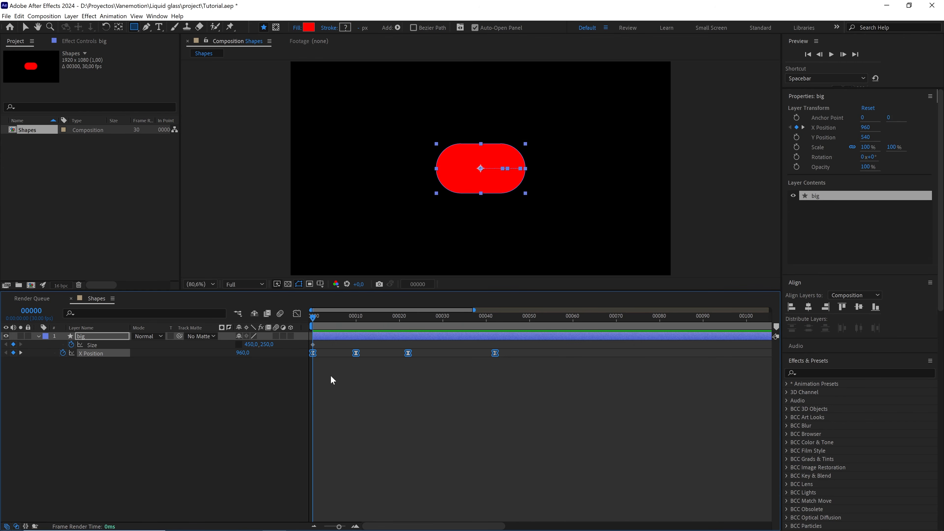
click(297, 313)
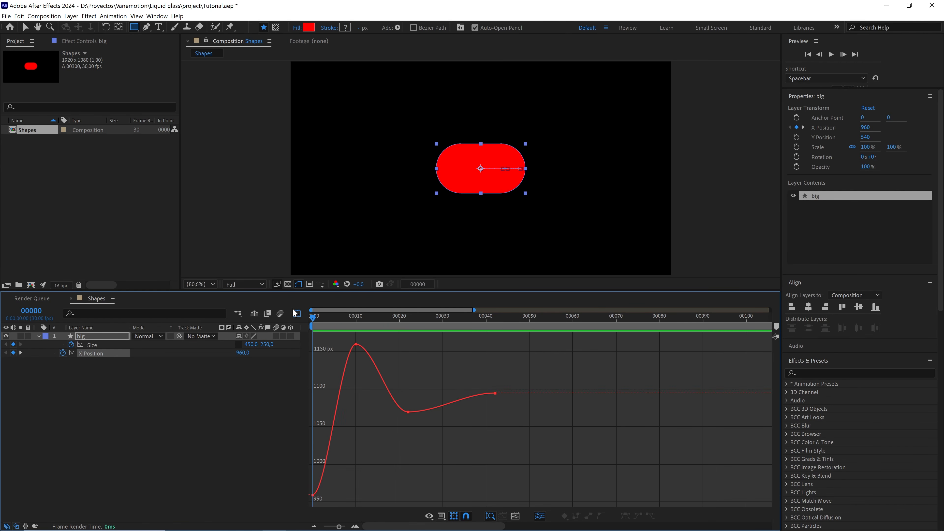
click(444, 515)
click(469, 428)
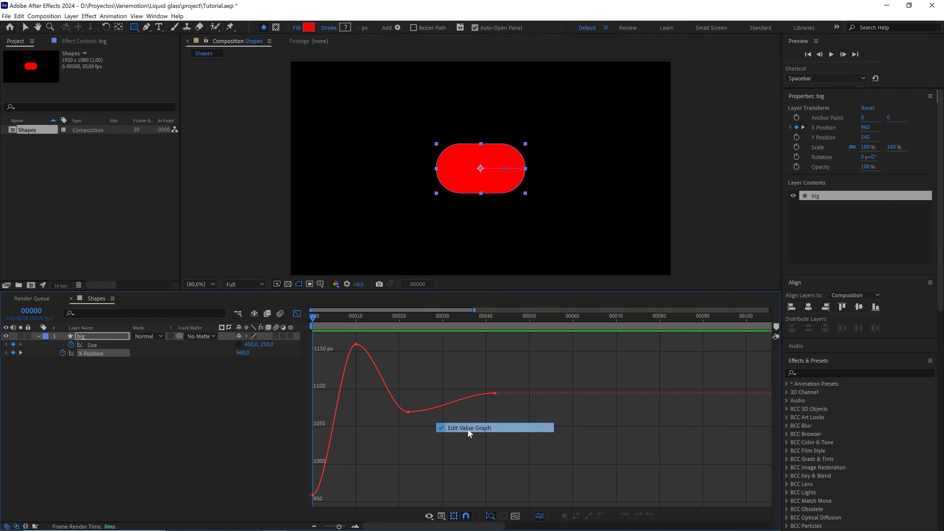
drag(338, 315, 355, 318)
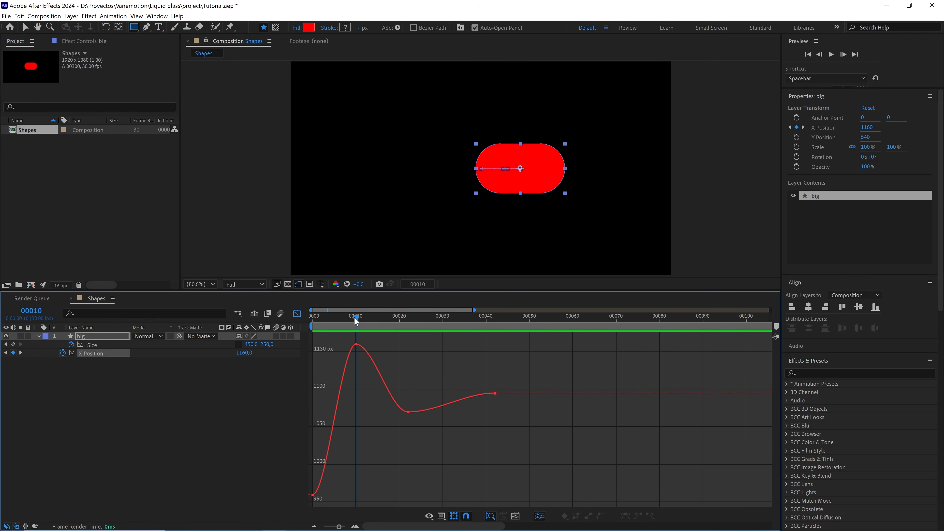
drag(356, 345, 359, 372)
drag(244, 353, 267, 354)
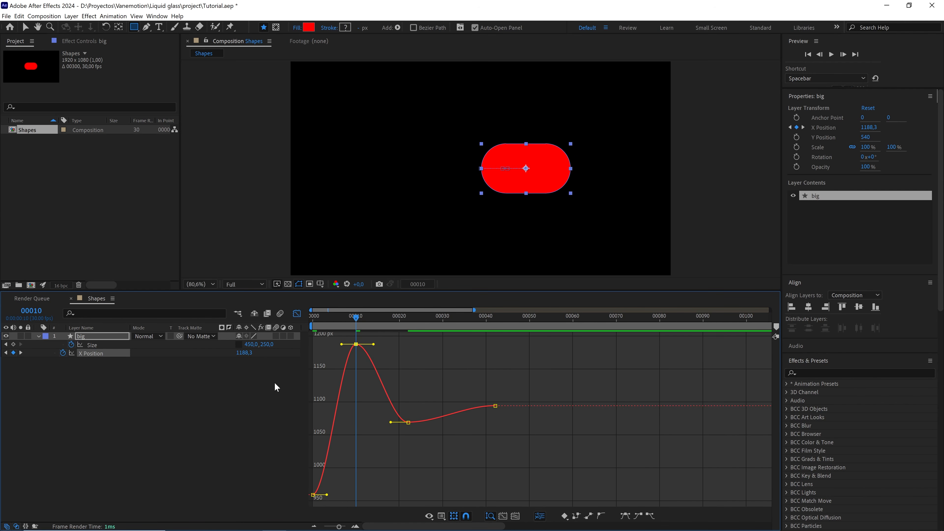
key(ctrl+z)
key(ctrl+z)
key(Page_Up)
key(Page_Up)
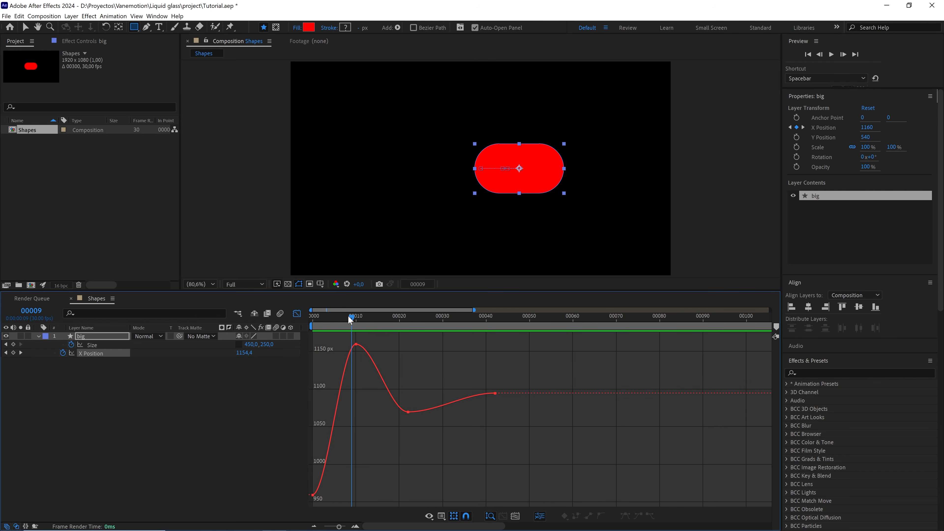
Try reshaping the X Position curve by tilting the handles of the keyframes at frames 10 and 22.
click(356, 344)
drag(341, 344, 329, 365)
drag(373, 342, 357, 324)
drag(391, 422, 376, 469)
drag(437, 421, 436, 392)
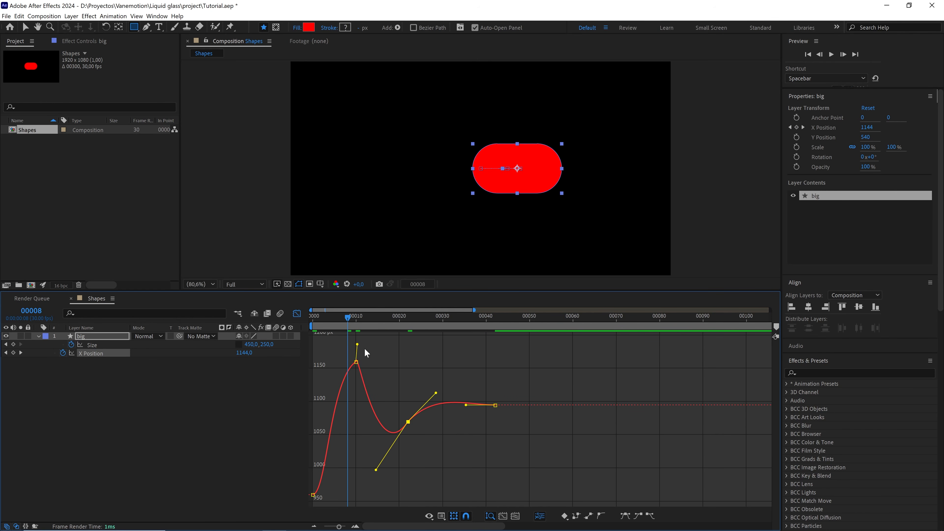
drag(357, 344, 400, 344)
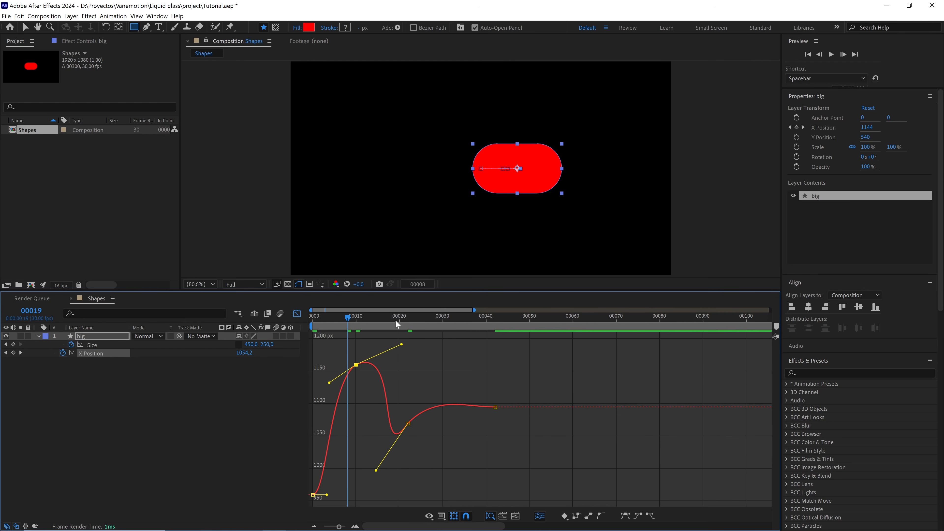
Play back the reshaped X Position animation from the start.
click(334, 321)
key(space)
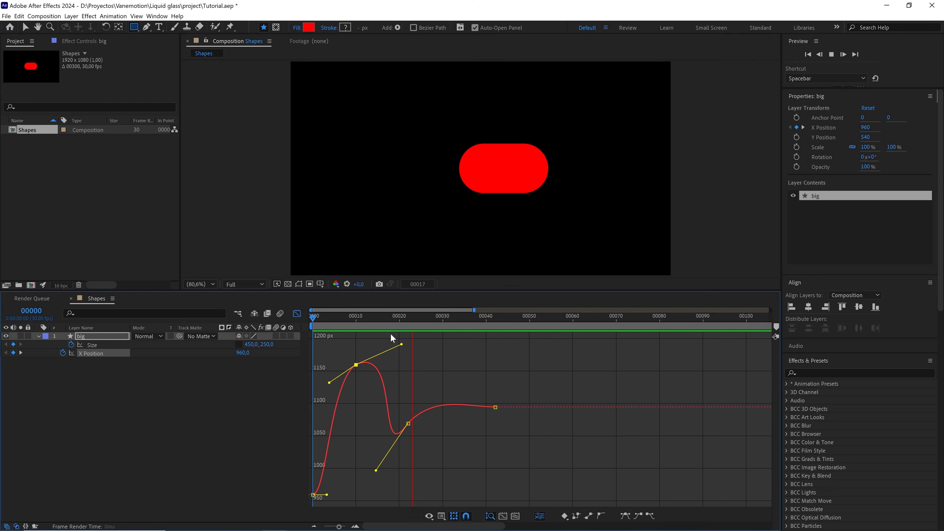
drag(388, 316, 317, 318)
key(space)
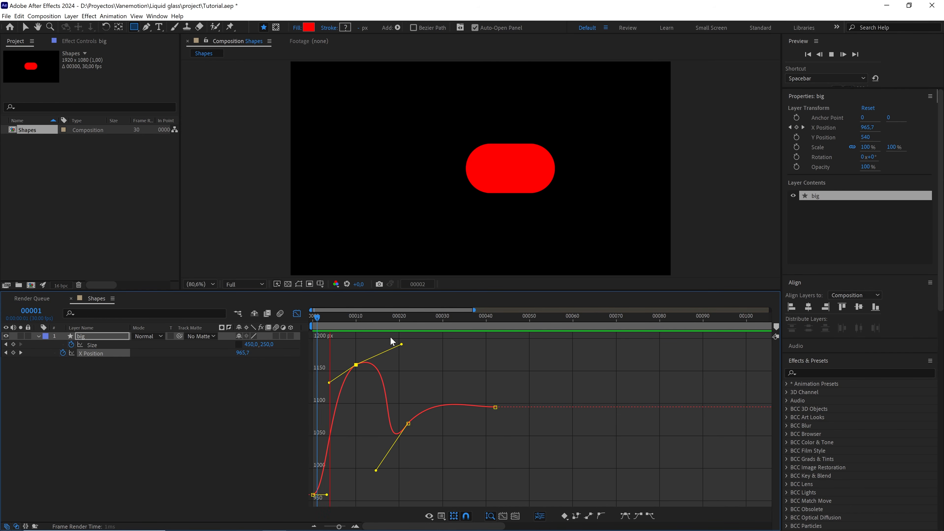
key(space)
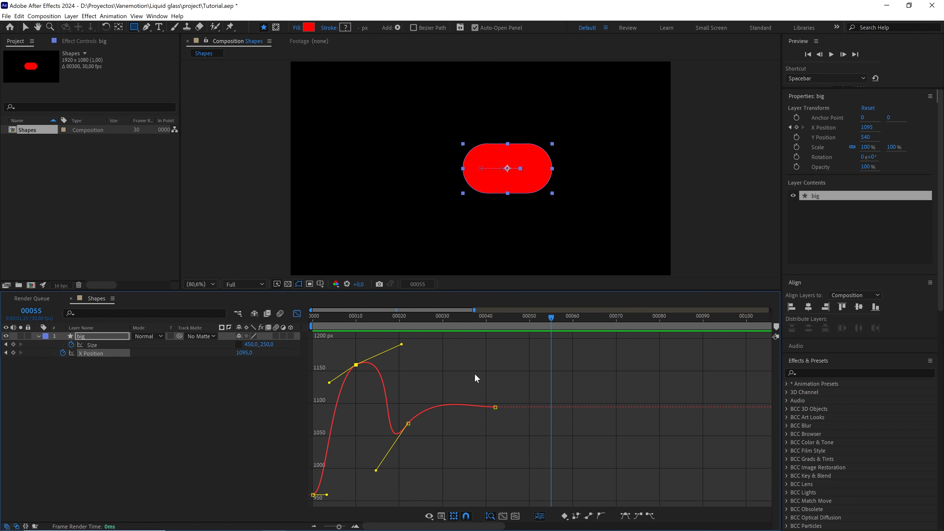
Reapply Easy Ease to all four X Position keyframes in the value graph.
drag(517, 344, 309, 499)
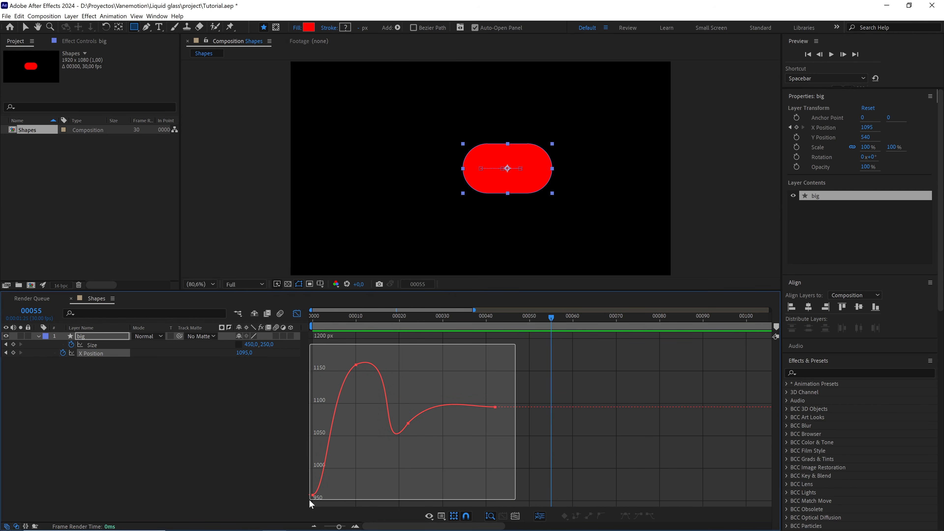
key(F9)
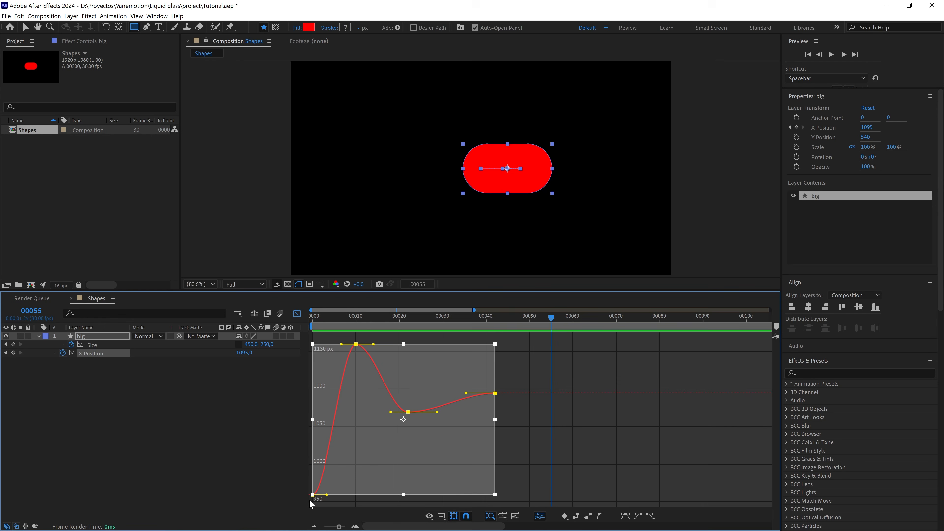
click(522, 362)
Convert the X Position keyframe at frame 10 to Auto Bezier and lengthen both of its tilted handles.
drag(413, 325, 391, 326)
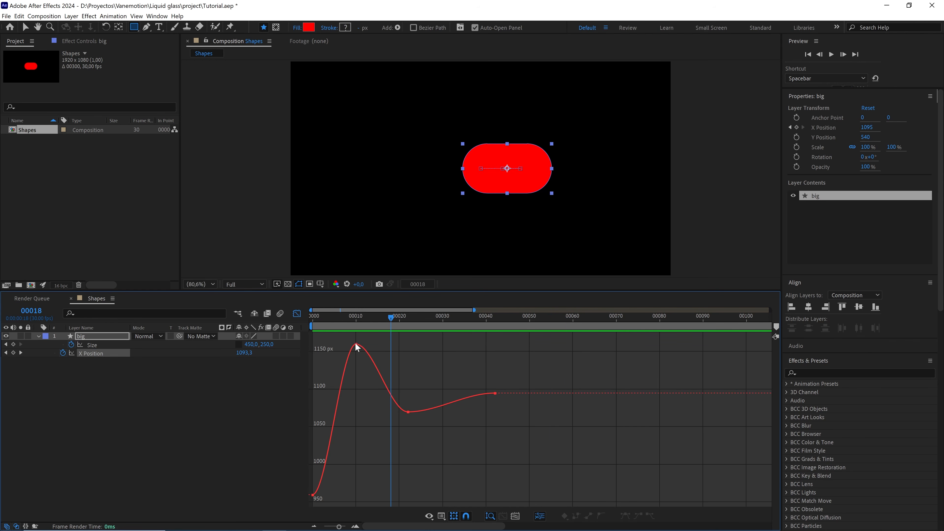
drag(364, 378, 343, 348)
drag(358, 351, 350, 340)
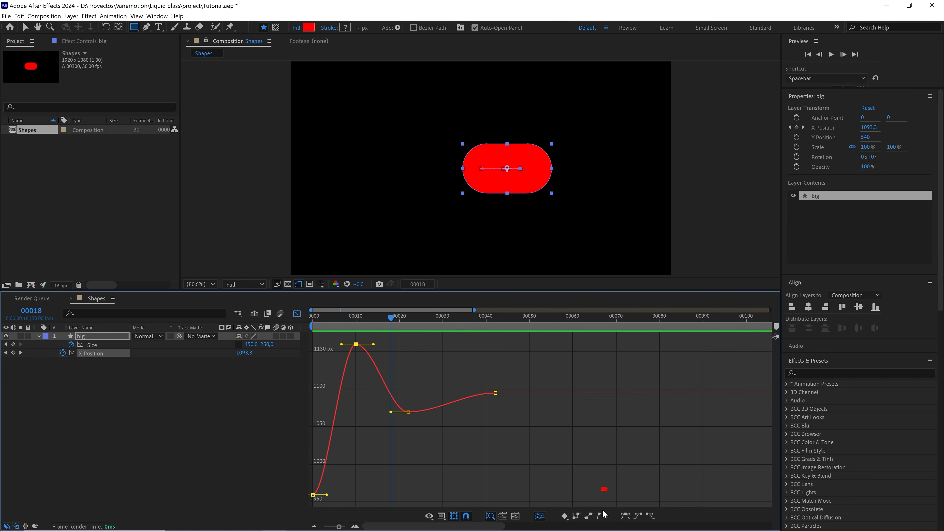
click(601, 515)
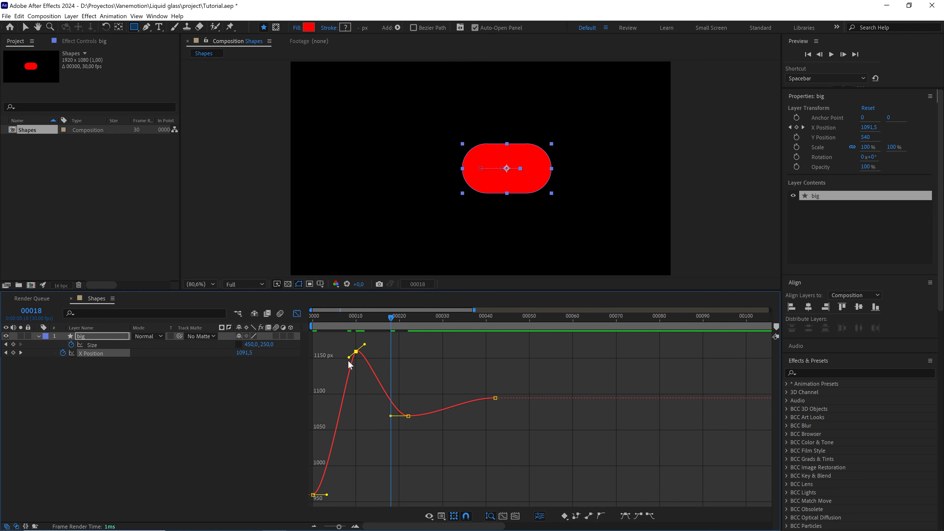
drag(349, 359, 338, 373)
drag(363, 342, 373, 342)
key(space)
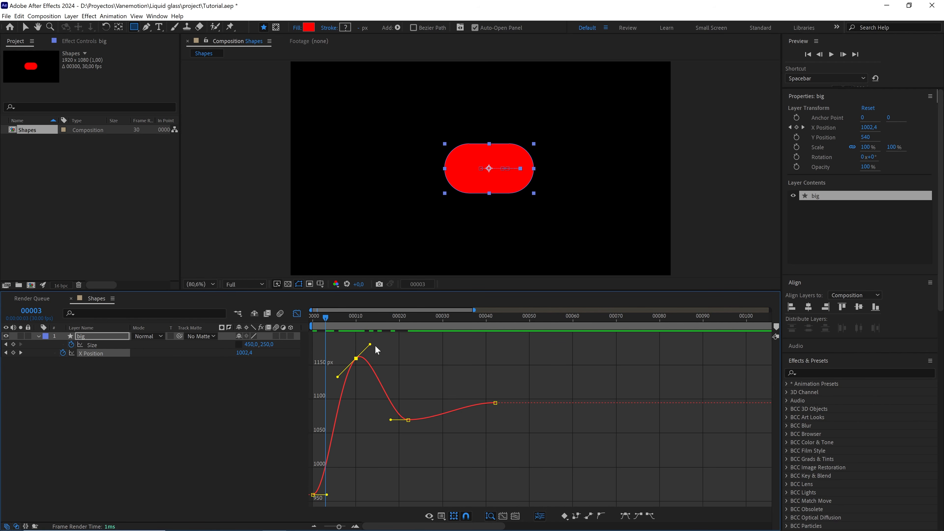
Slightly lengthen the incoming handle of the X Position keyframe at frame 22 and play back the animation from the start.
drag(428, 391, 386, 419)
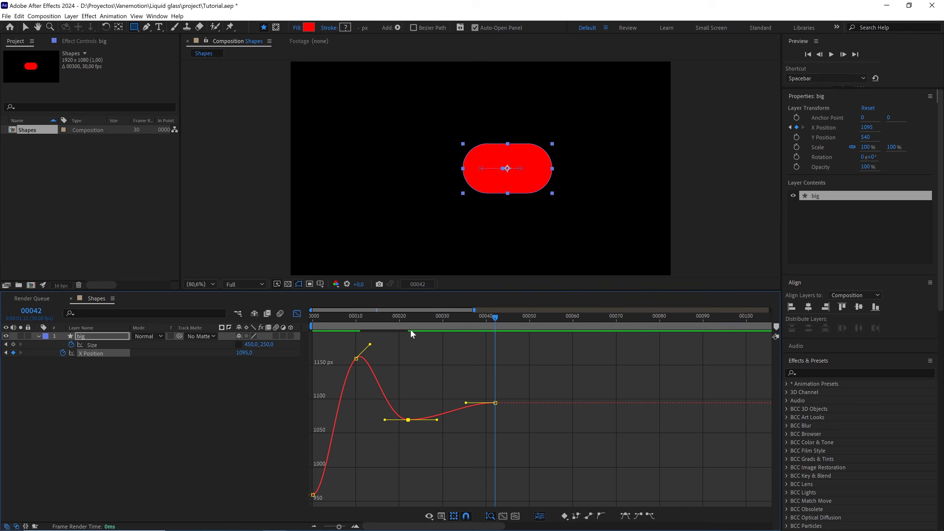
drag(410, 329, 337, 329)
key(space)
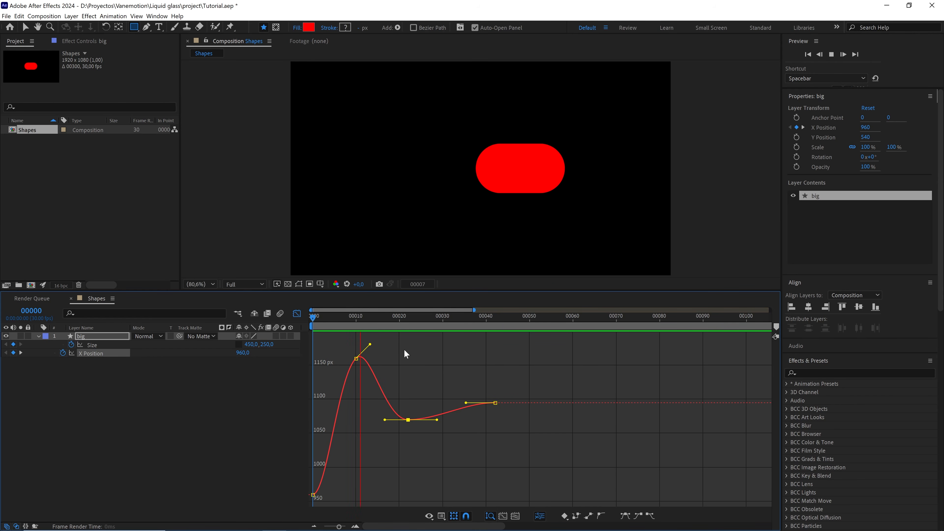
key(space)
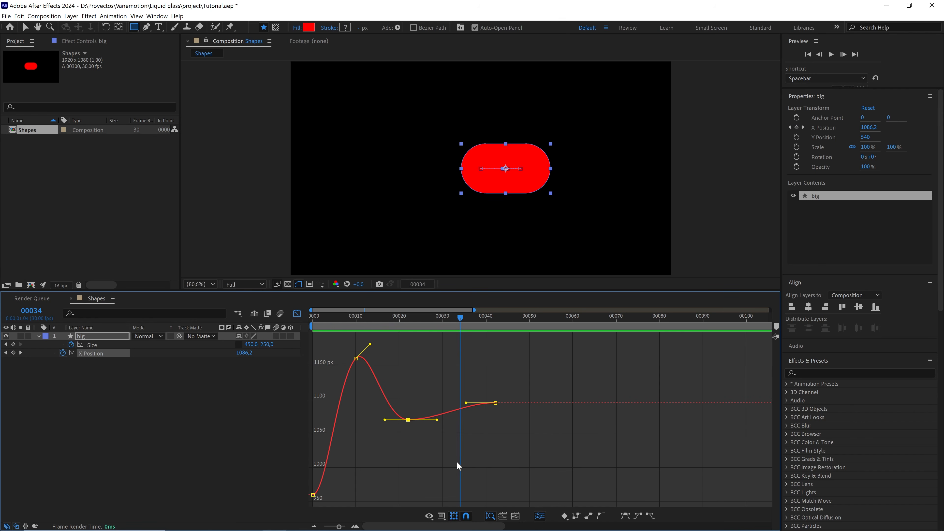
Switch to the speed graph and set the incoming velocity influence of the keyframe at frame 42 to 75%.
click(442, 513)
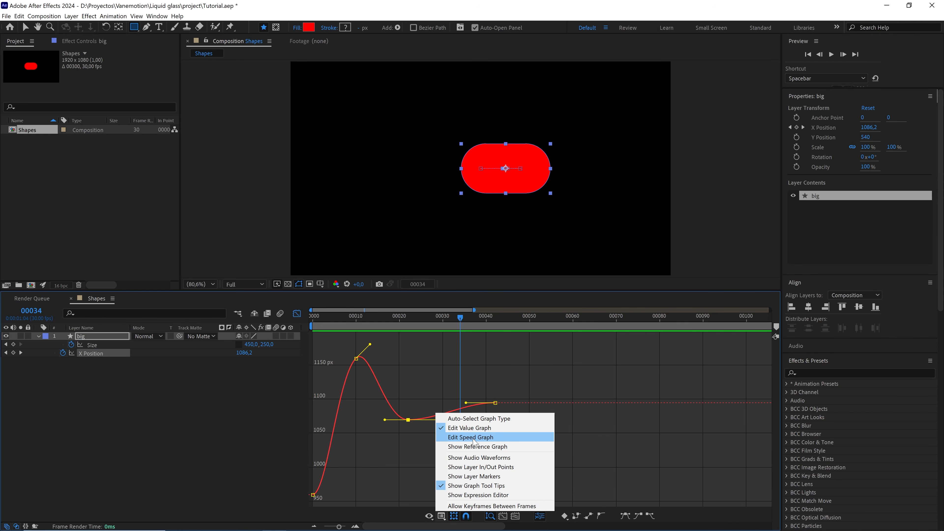
click(475, 438)
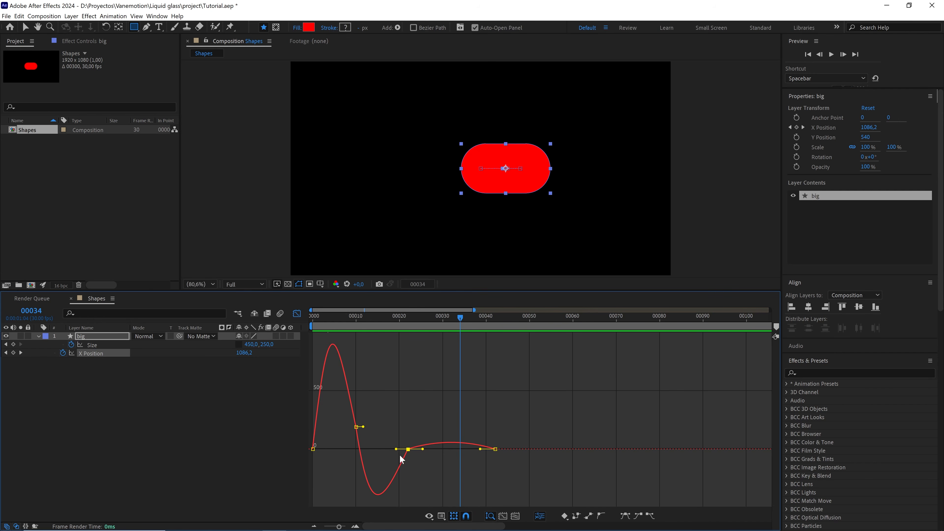
drag(480, 449, 470, 449)
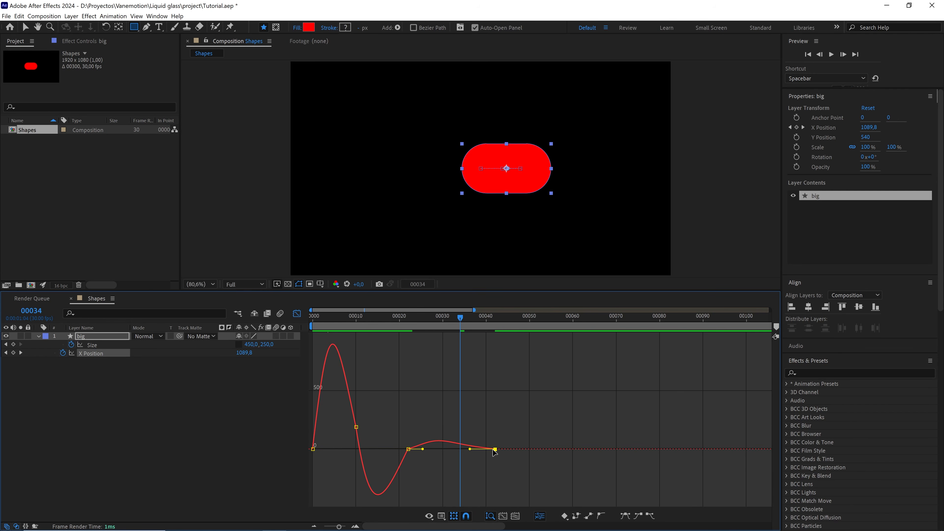
double_click(494, 449)
click(389, 265)
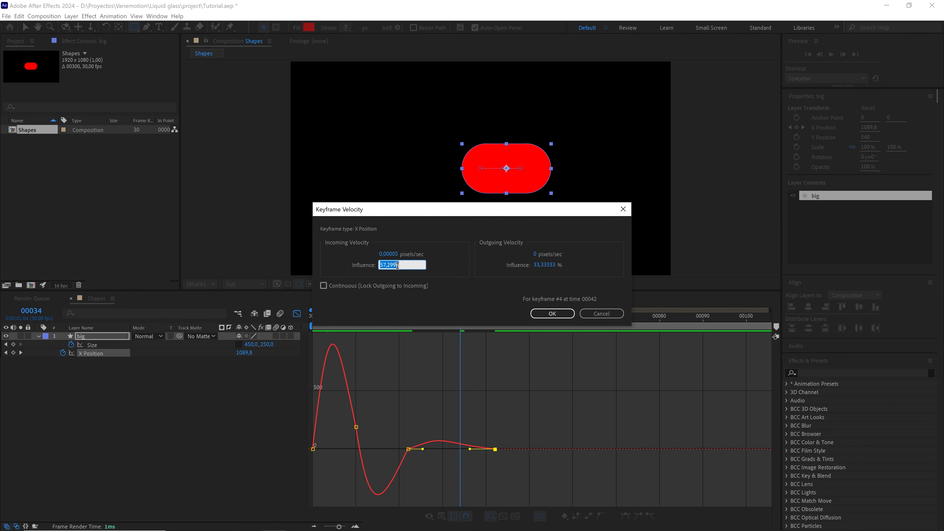
text(75)
click(551, 313)
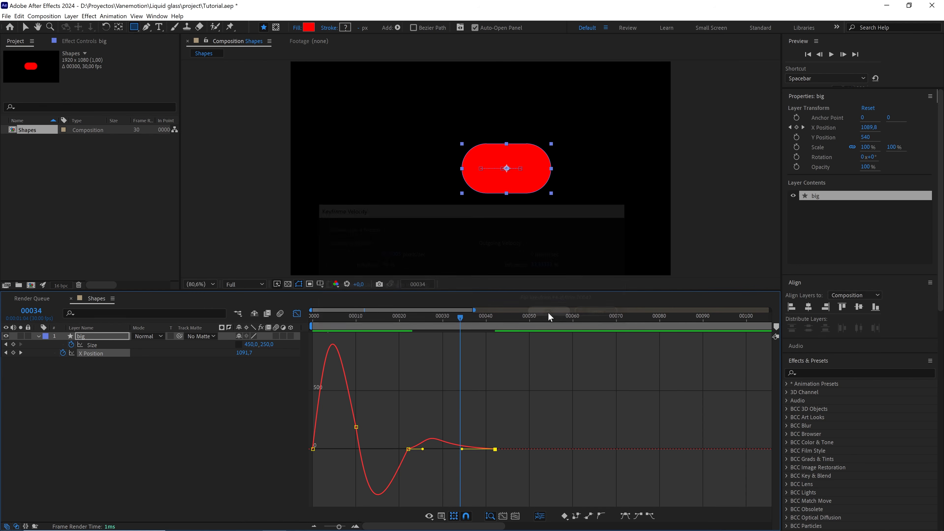
Shorten the outgoing handle of the X Position keyframe at frame 22, setting its outgoing velocity influence to 15%.
drag(422, 449, 413, 449)
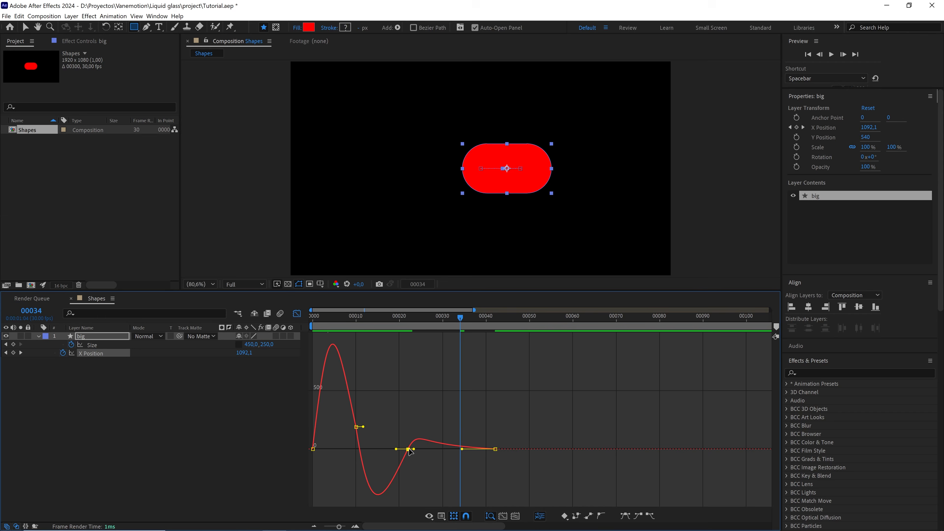
key(ctrl+shift+k)
click(548, 265)
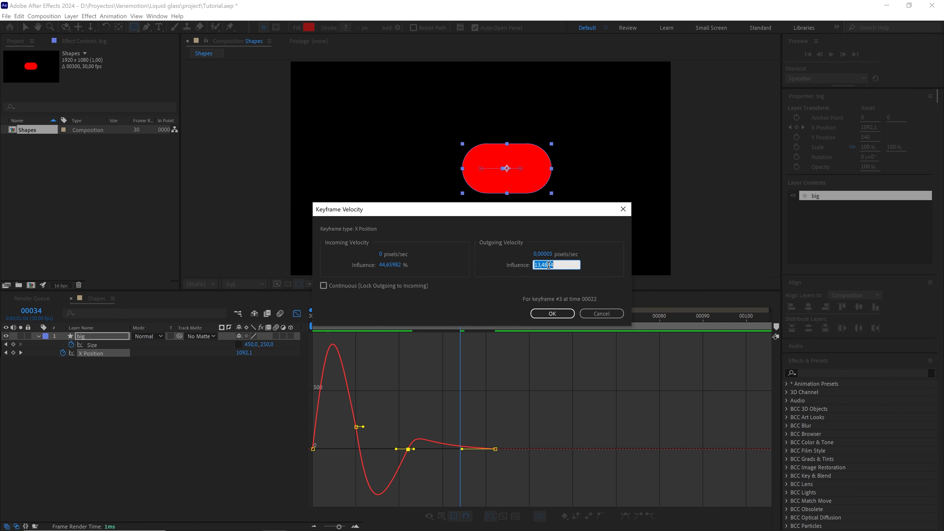
text(15)
click(552, 314)
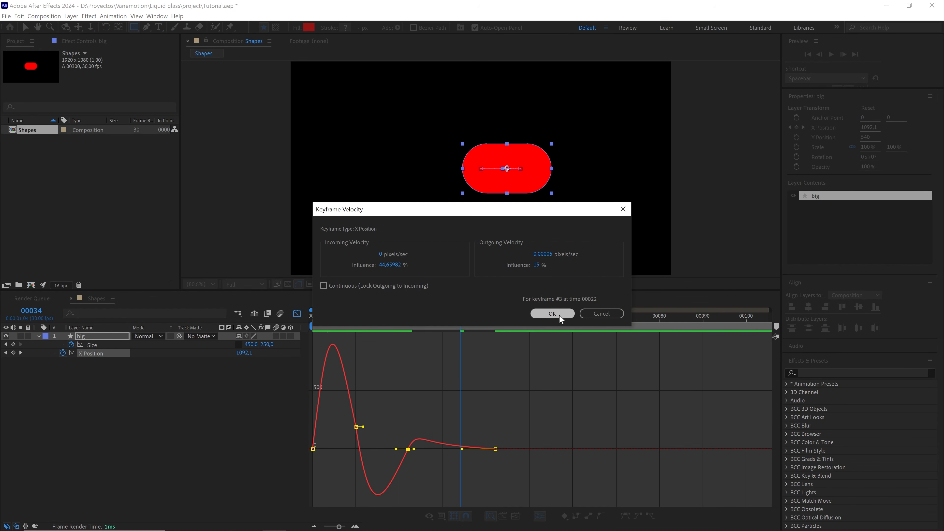
Return to the value graph of X Position and play back the adjusted animation.
click(443, 516)
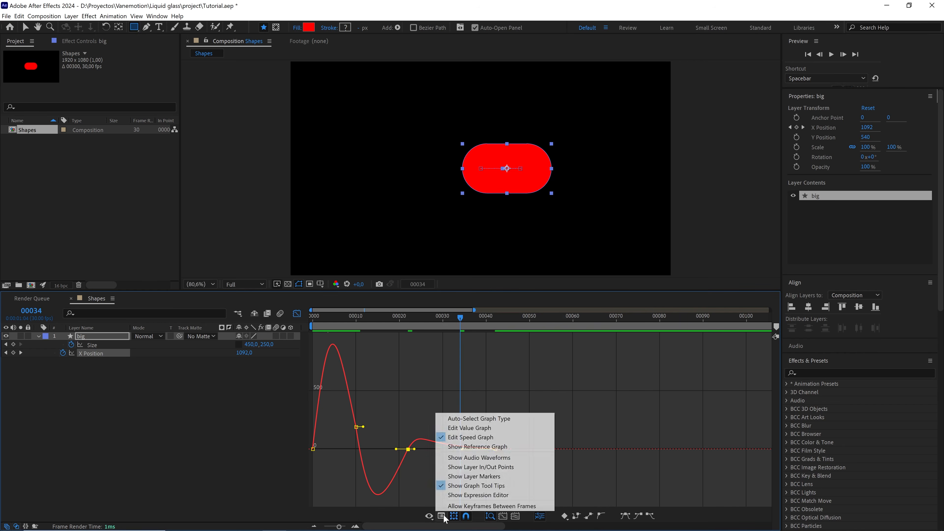
click(483, 426)
key(space)
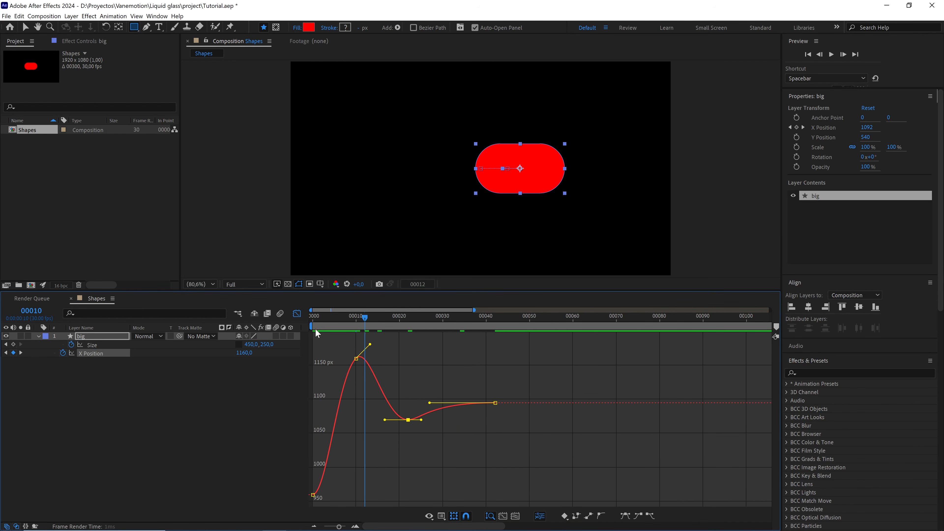
key(space)
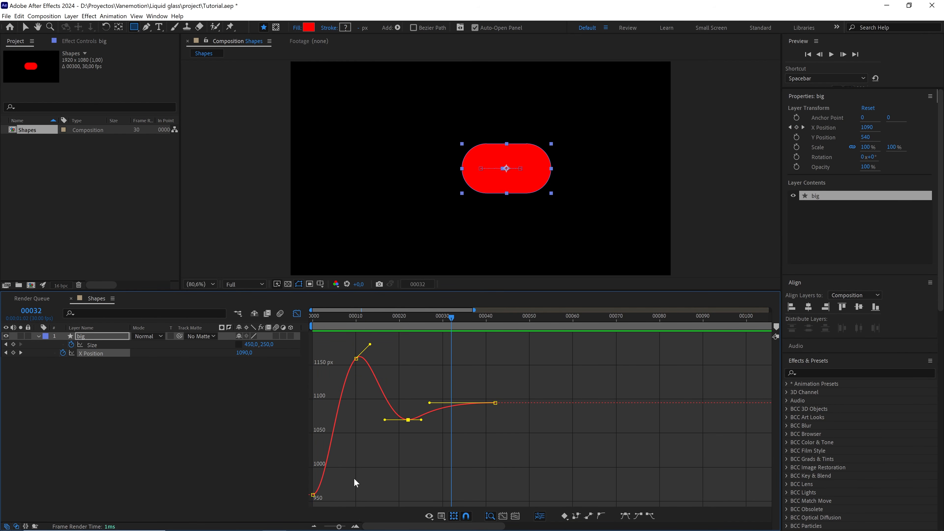
Raise the outgoing handle of the frame 0 X Position keyframe to about 1000 px near frame 5 and play back the motion.
drag(354, 478, 335, 461)
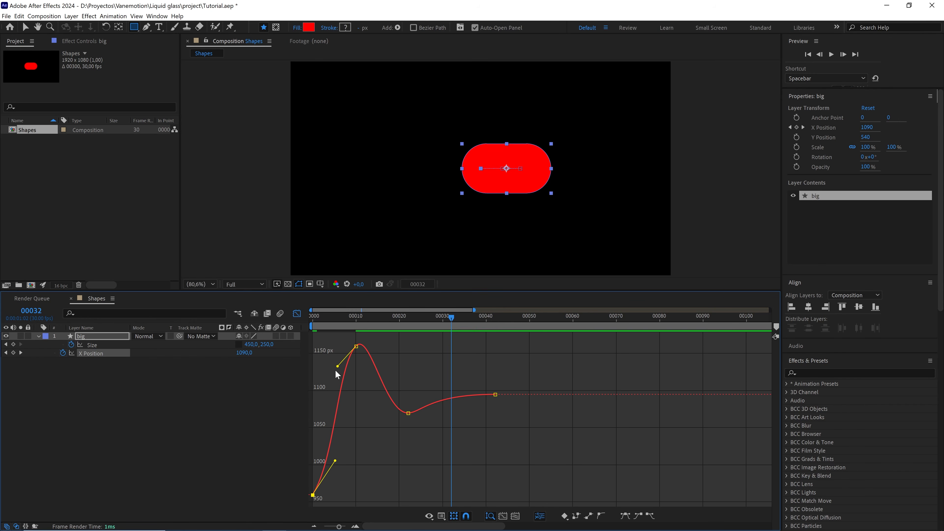
key(space)
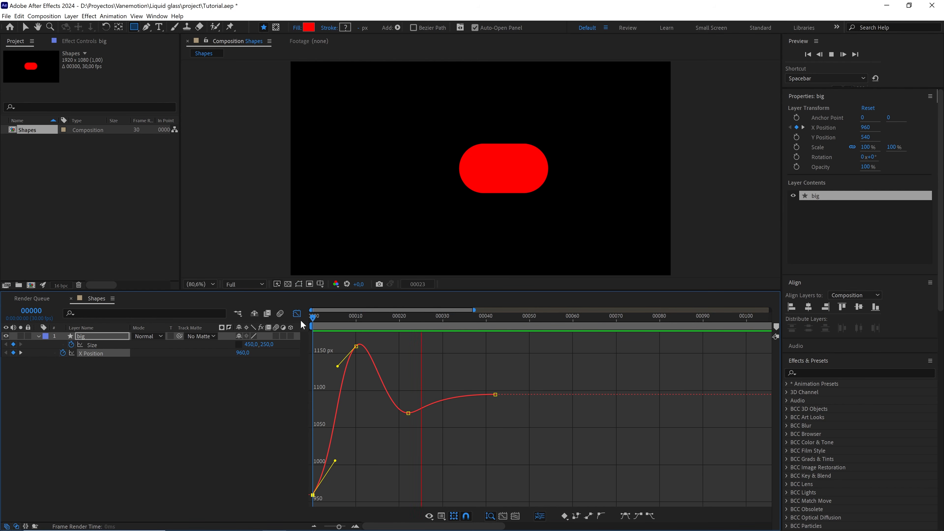
click(319, 321)
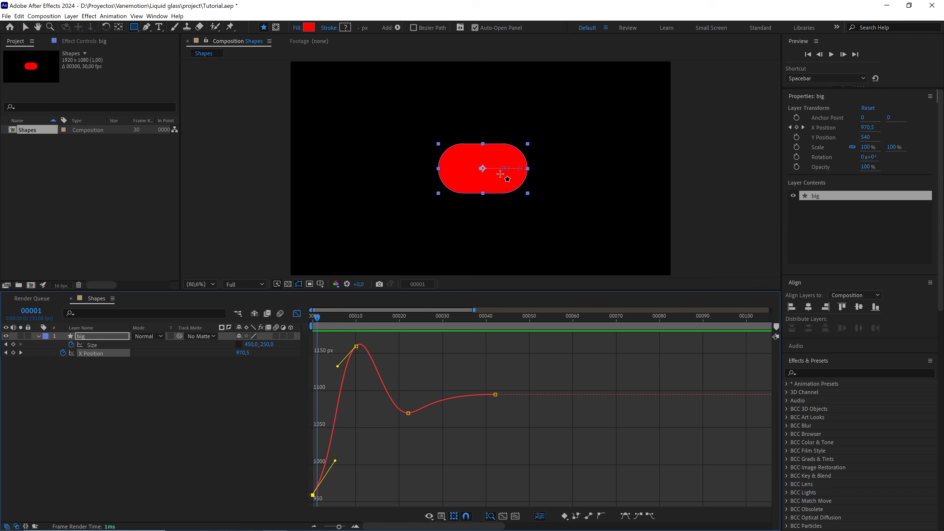
Play back the X Position animation from frame 0 and scrub to frame 5 to review the motion.
drag(322, 318, 306, 321)
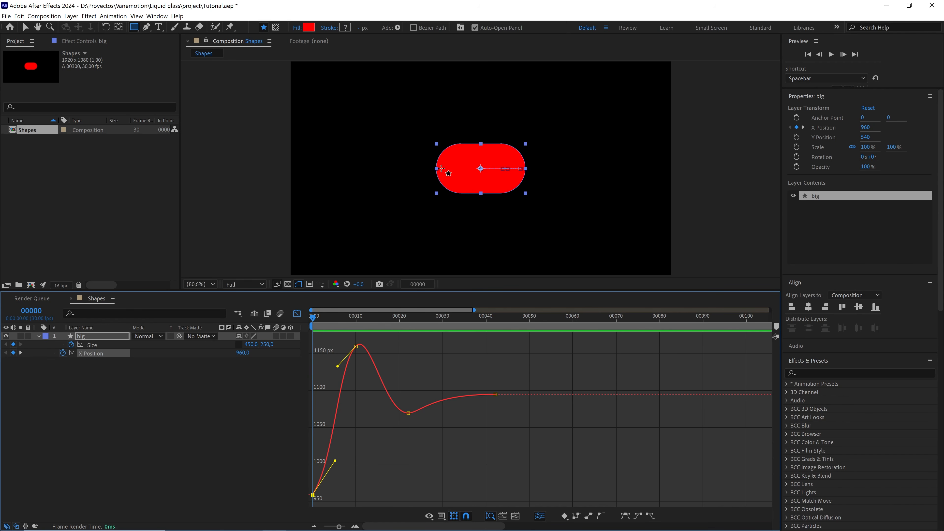
key(space)
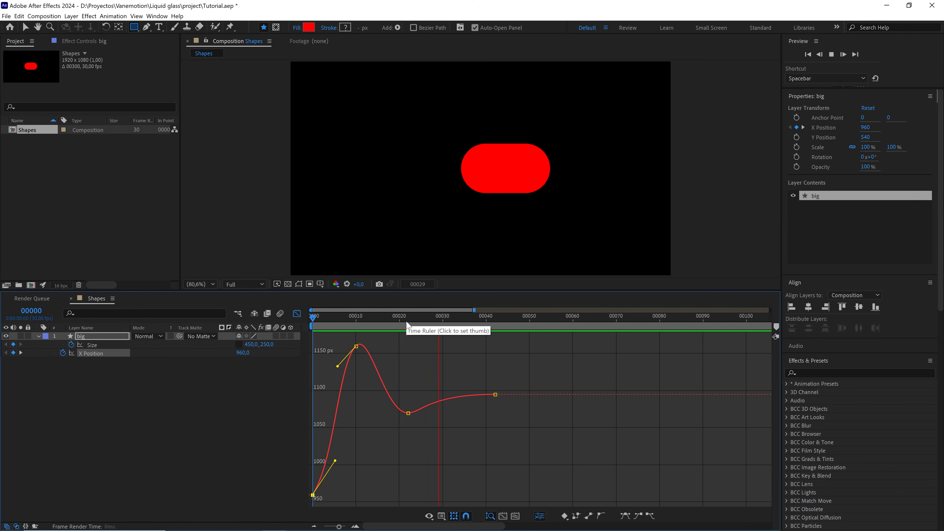
drag(387, 321, 334, 320)
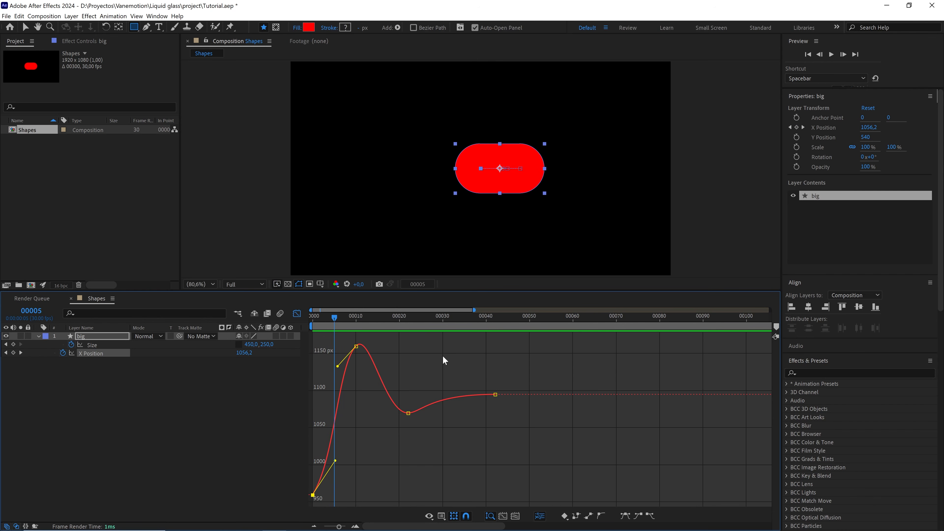
Switch to the speed graph and set the outgoing velocity of the frame 0 X Position keyframe to 300 pixels/sec.
click(443, 515)
click(465, 435)
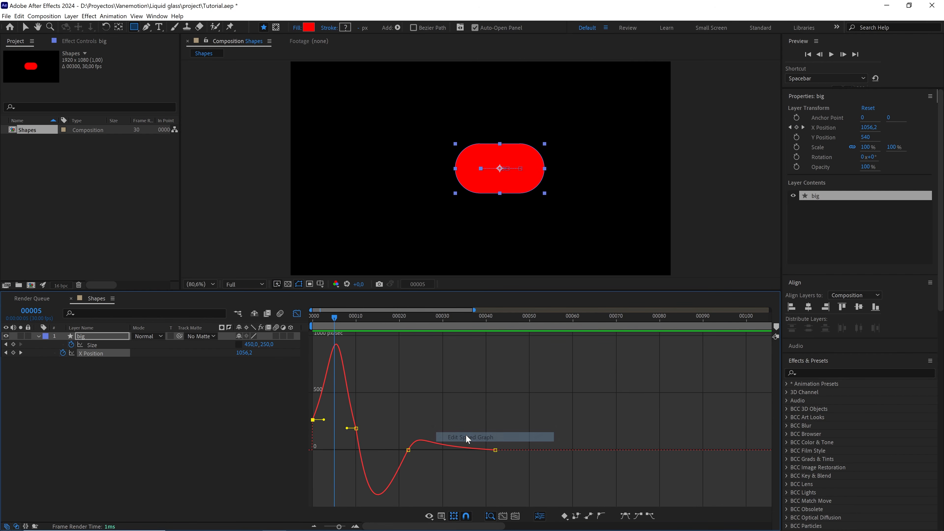
drag(313, 420, 314, 414)
double_click(313, 414)
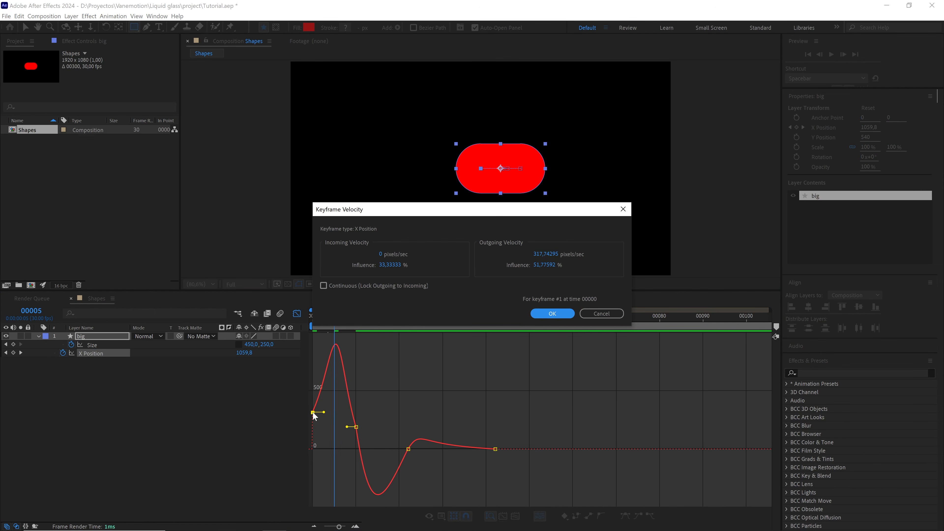
click(548, 255)
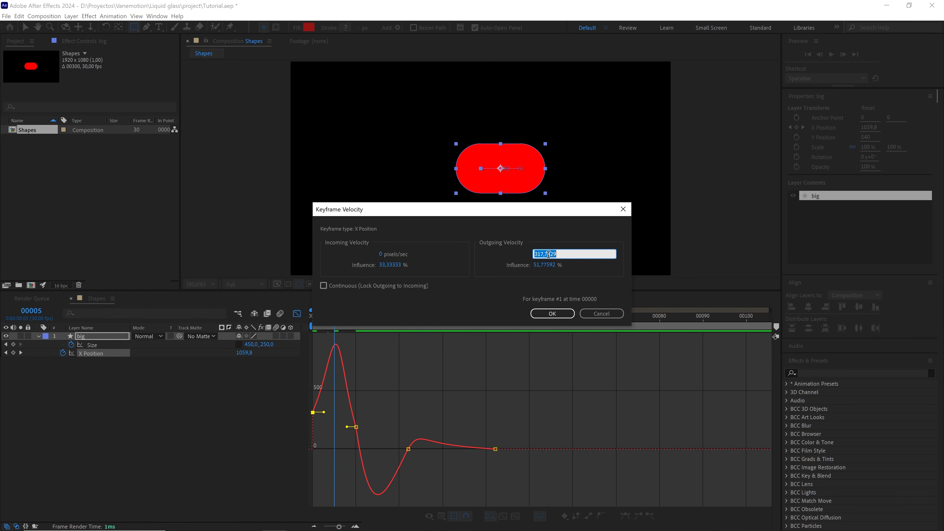
text(300)
click(552, 314)
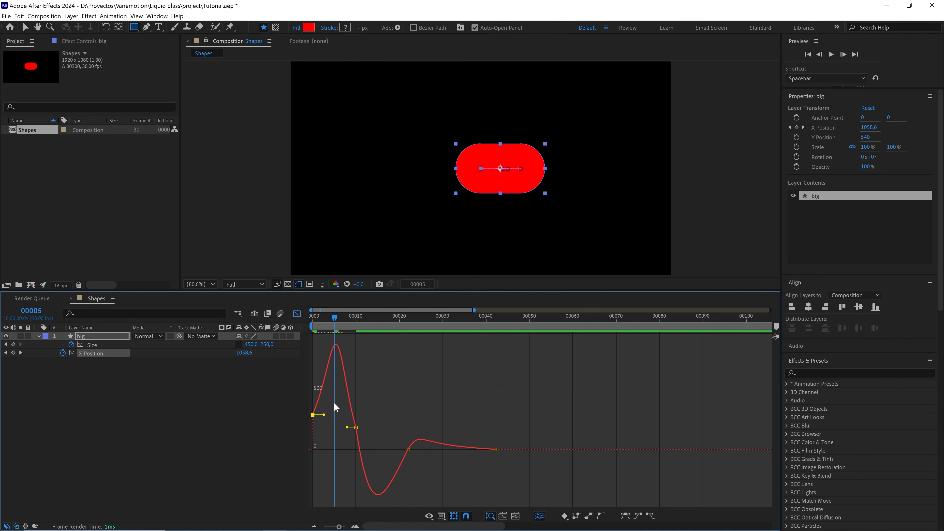
Give the frame 0 X Position keyframe an outgoing influence of 50% at an outgoing velocity of 300 pixels/sec.
drag(323, 414, 323, 415)
key(ctrl+shift+k)
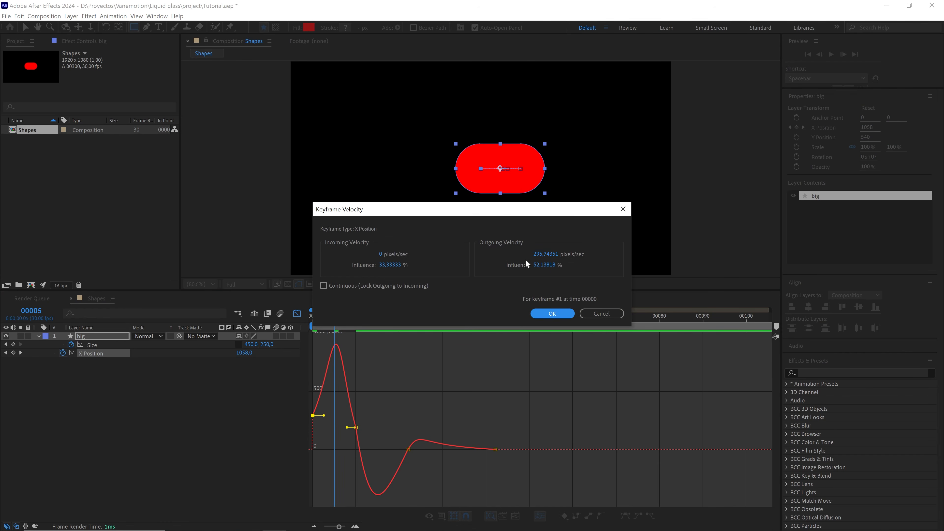
click(543, 265)
text(50)
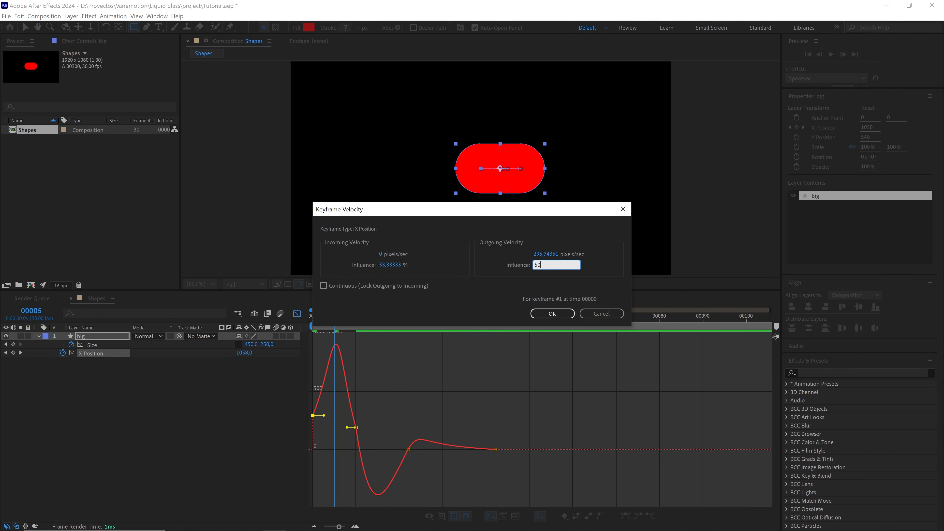
click(553, 254)
text(300)
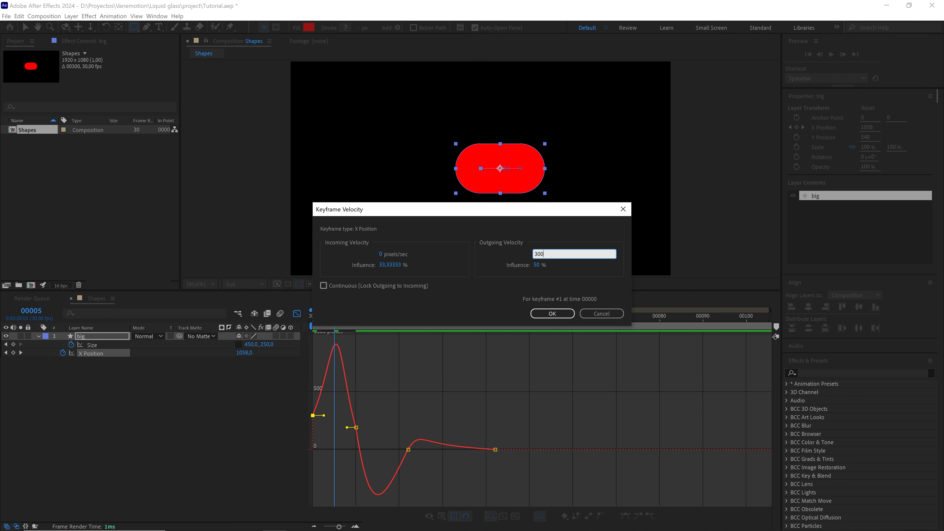
click(550, 314)
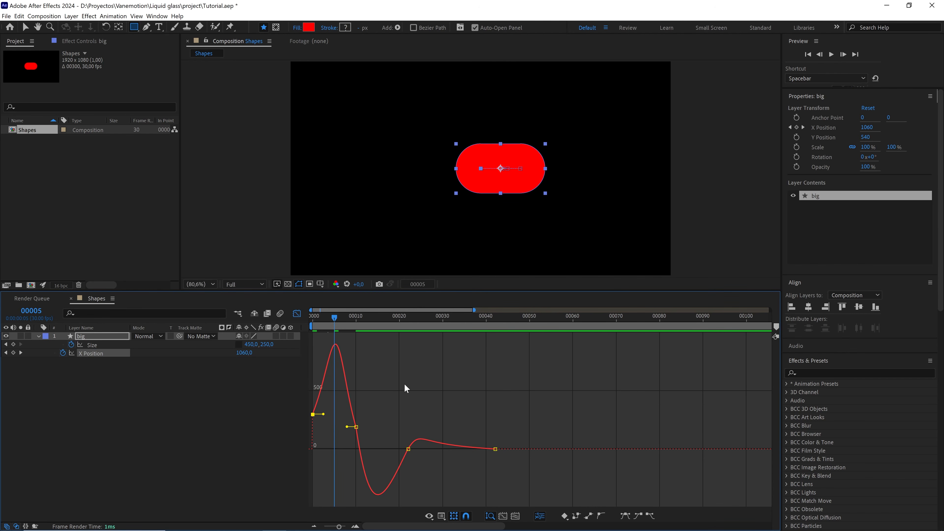
Set the velocity of the X Position keyframe at frame 10 to 150 pixels/sec.
scroll(361, 424, up, 1)
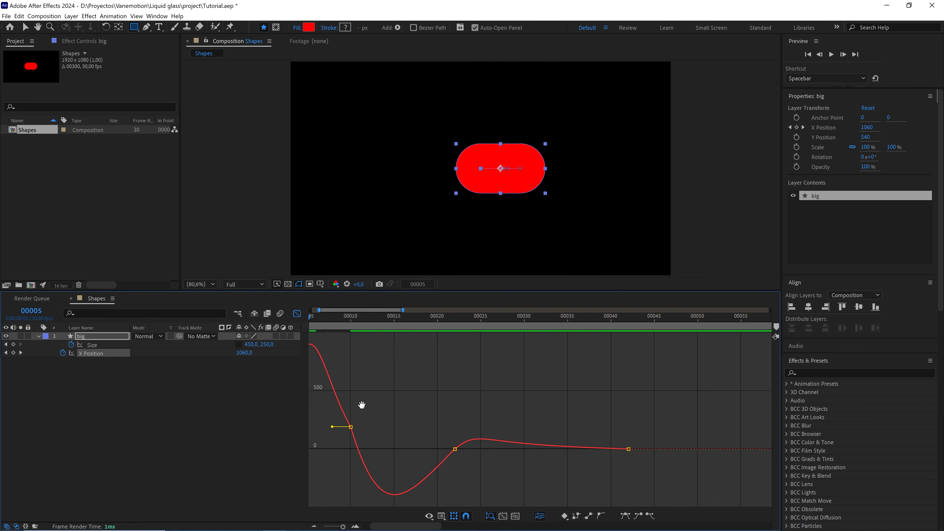
drag(361, 405, 399, 428)
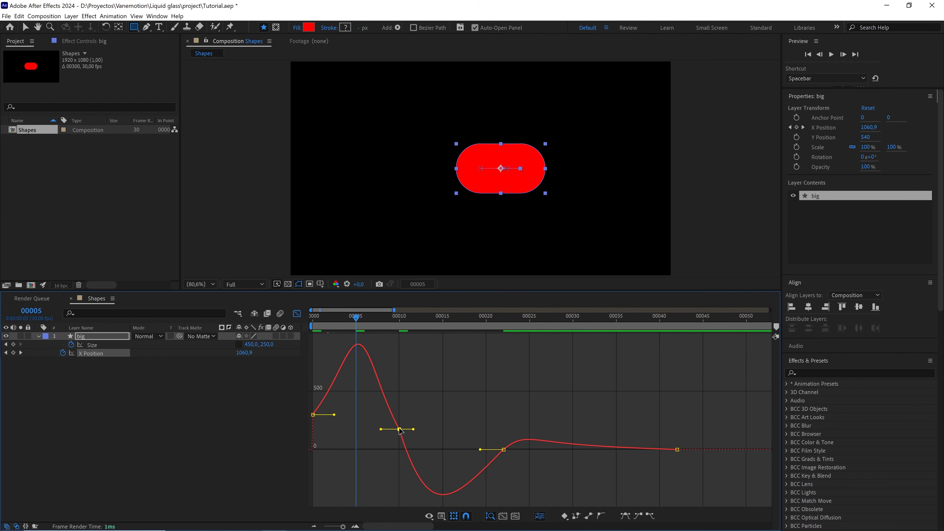
double_click(399, 428)
click(558, 253)
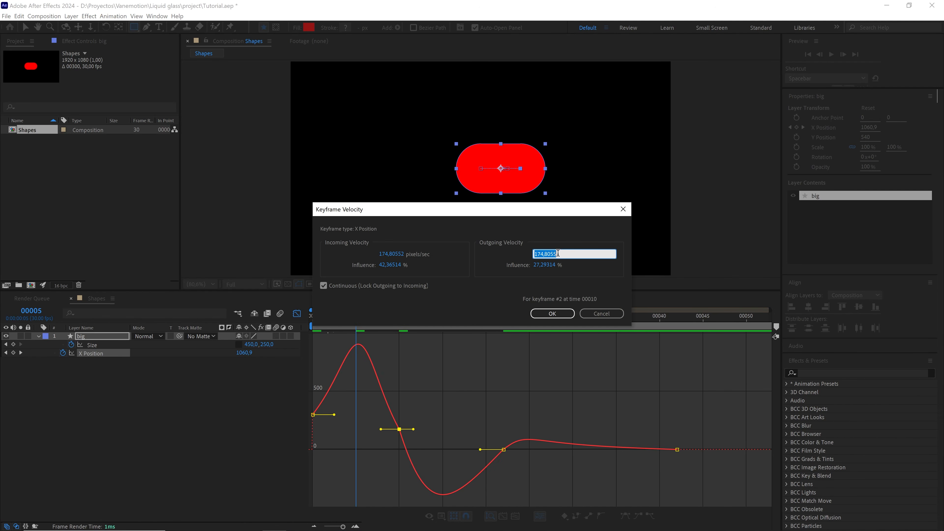
text(150)
click(552, 314)
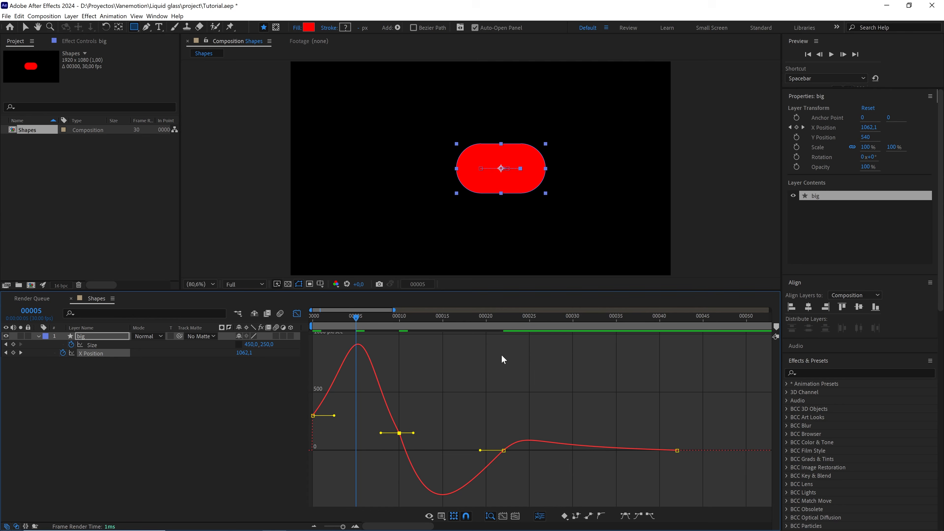
Fine-tune the speed handles of the X Position keyframes at frames 10 and 22.
mouse_move(381, 433)
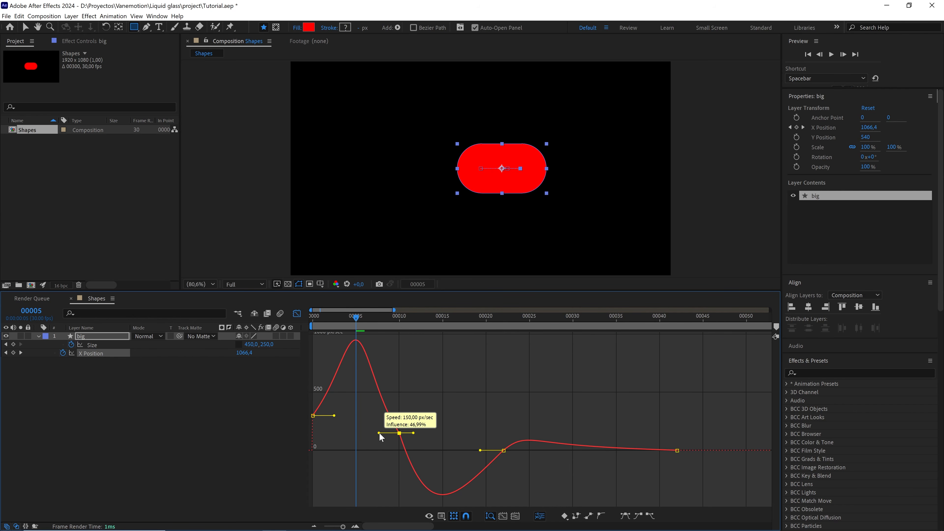
drag(381, 433, 416, 433)
drag(515, 462, 480, 448)
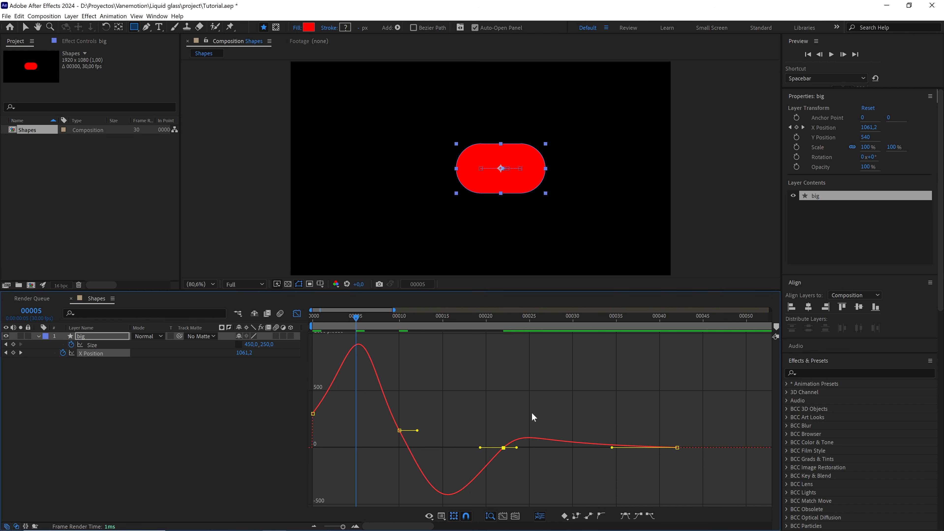
click(532, 412)
scroll(532, 412, down, 1)
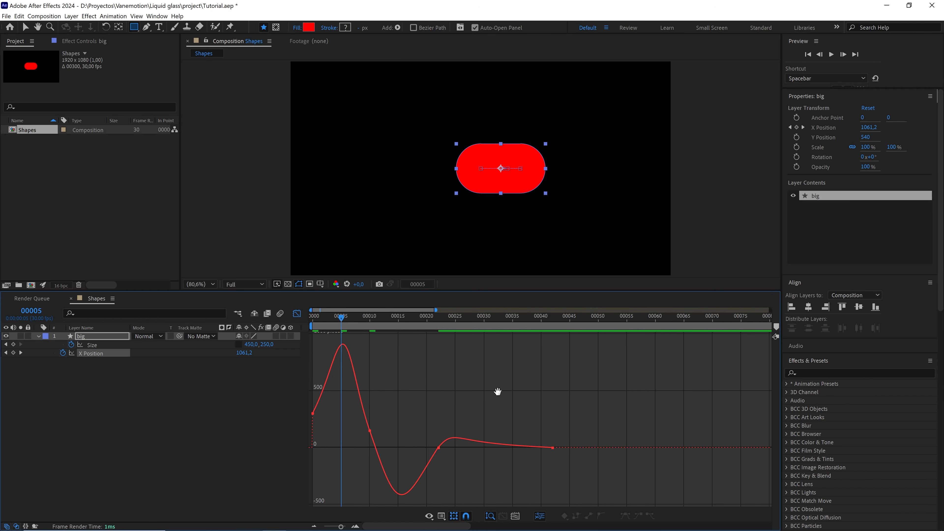
click(515, 516)
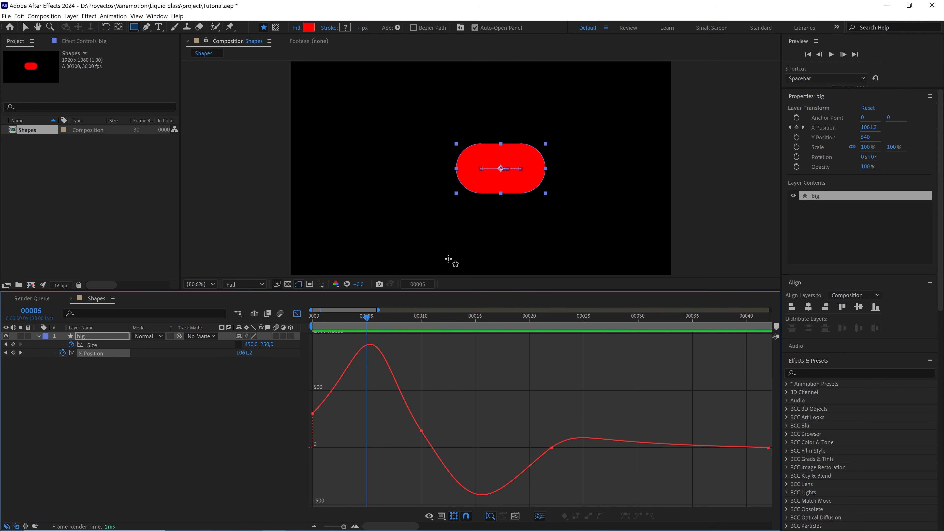
Play back the refined motion from frame 0, close the graph editor and scrub through the first frames.
click(309, 320)
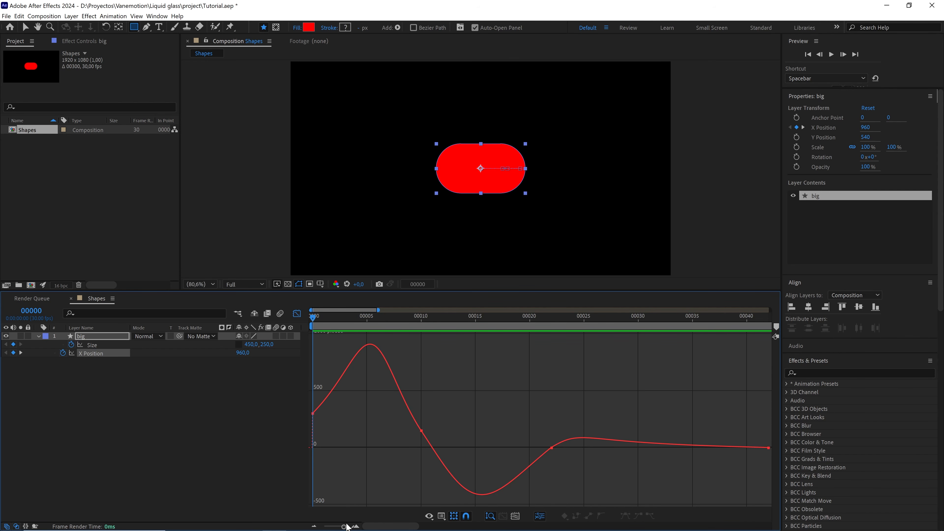
drag(344, 526, 338, 526)
key(space)
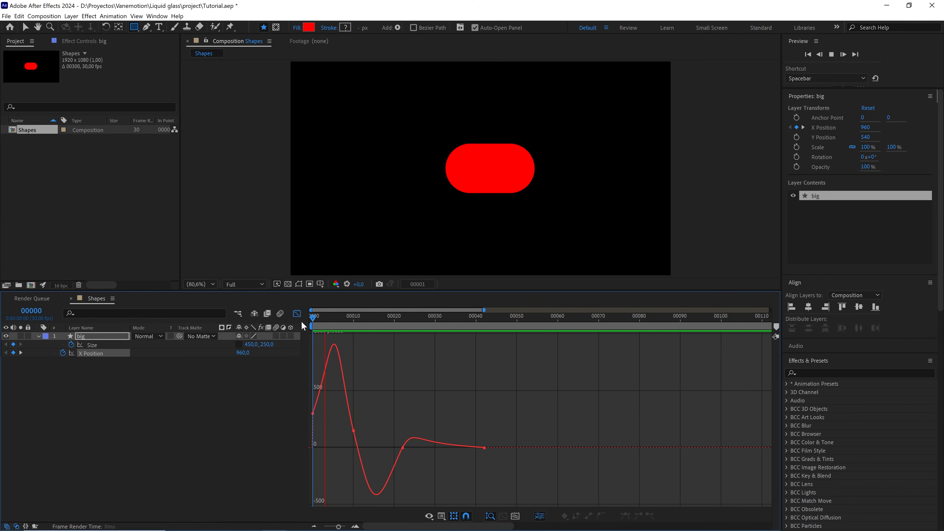
key(space)
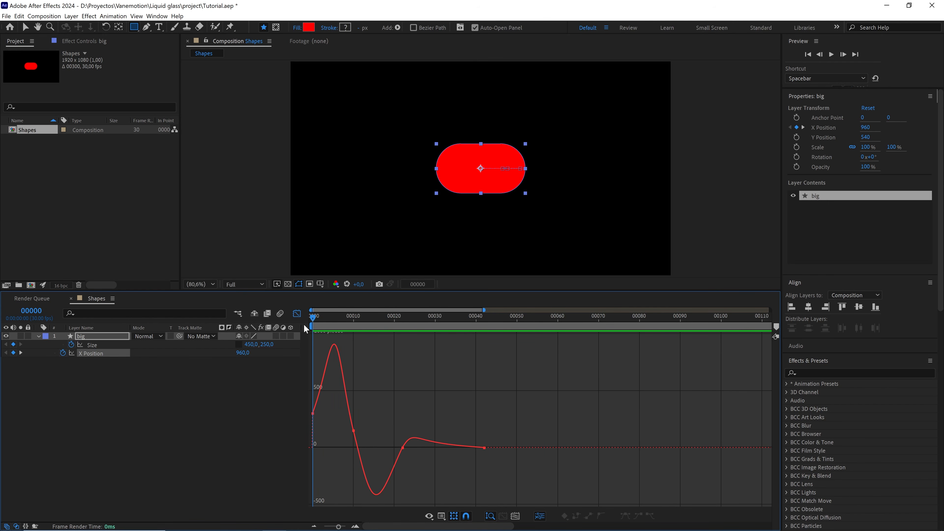
key(space)
click(296, 314)
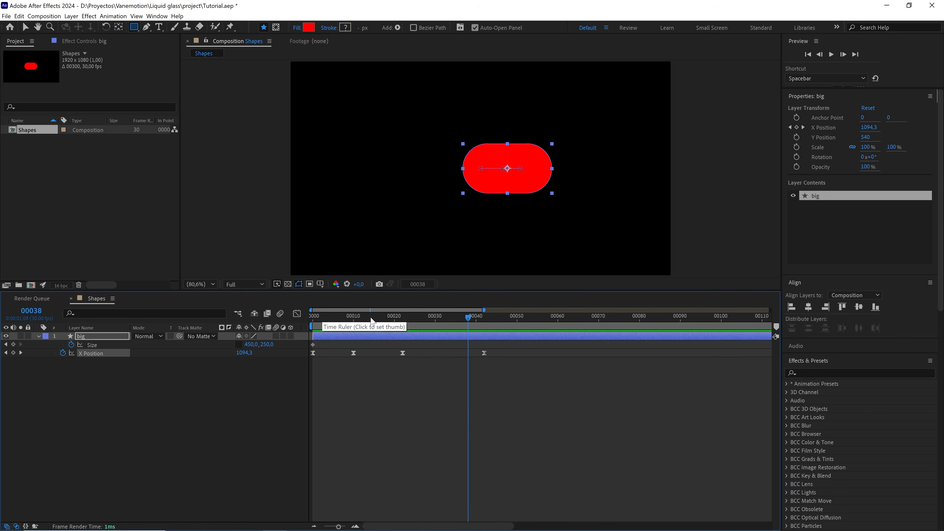
drag(372, 320, 325, 322)
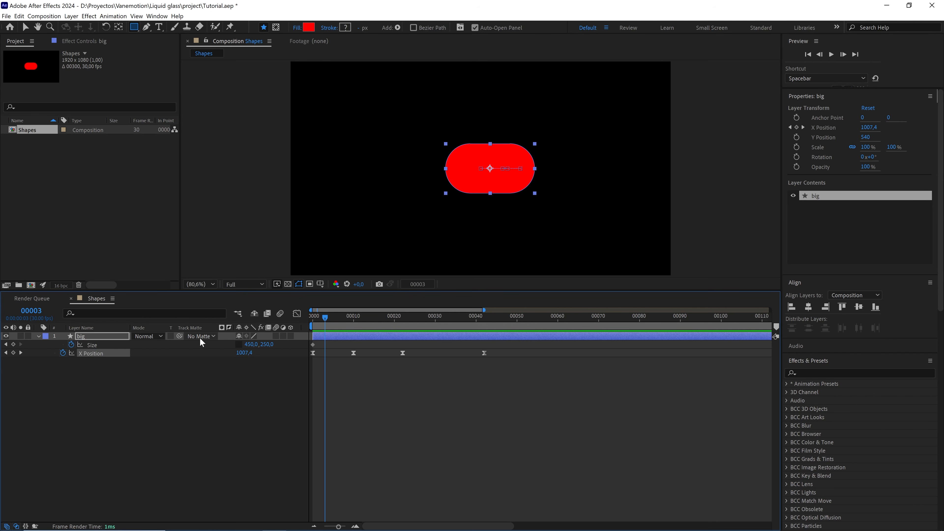
Set the Size of the big layer to 500 by 200 at frame 10.
drag(334, 318, 352, 357)
click(268, 344)
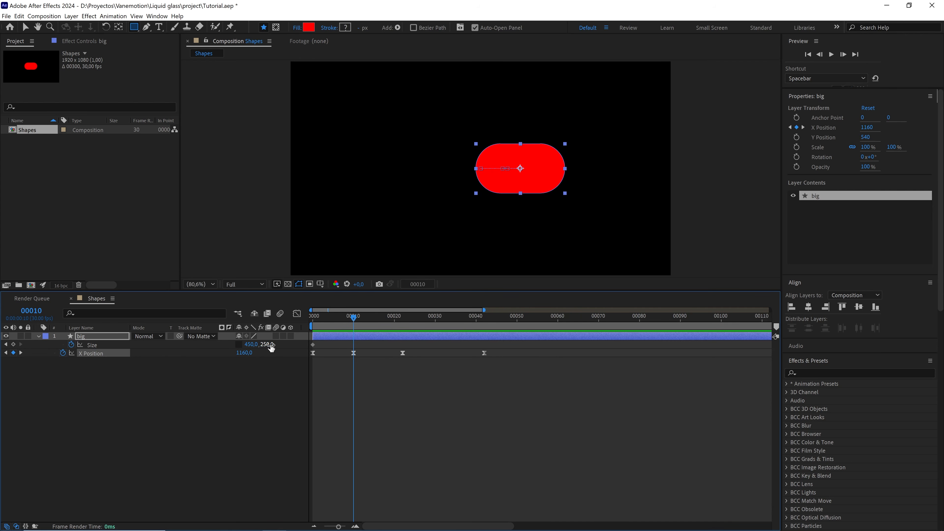
text(200)
click(286, 347)
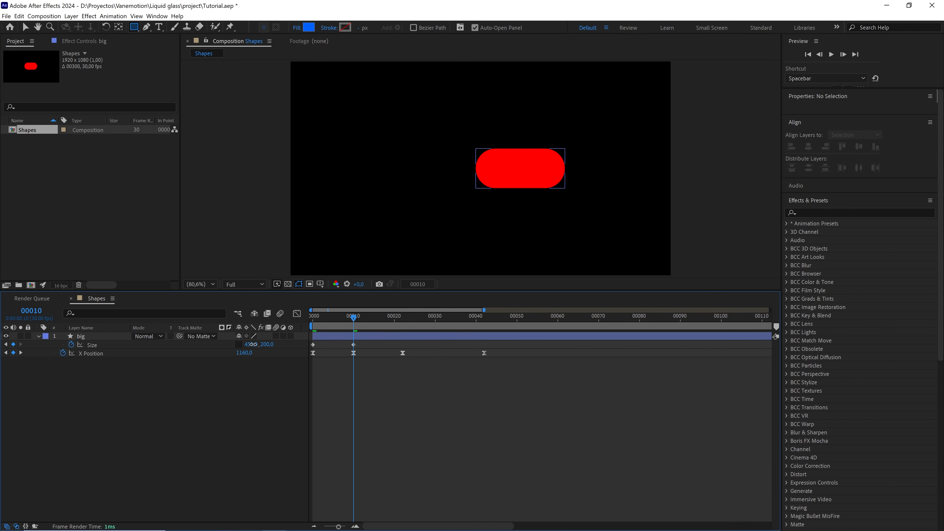
click(252, 344)
text(500)
click(293, 348)
Copy the Size keyframe from frame 0 to frame 22.
drag(363, 317, 395, 317)
click(332, 345)
drag(311, 343, 312, 344)
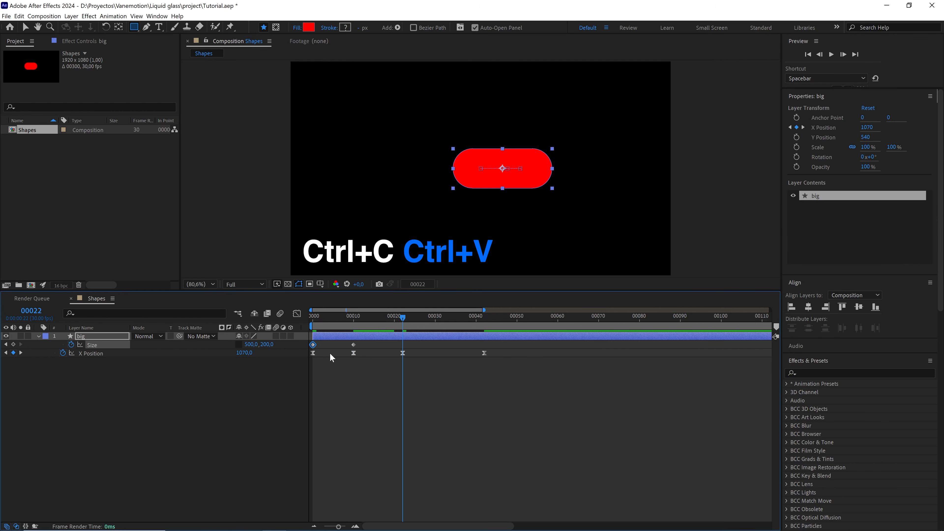
key(ctrl+v)
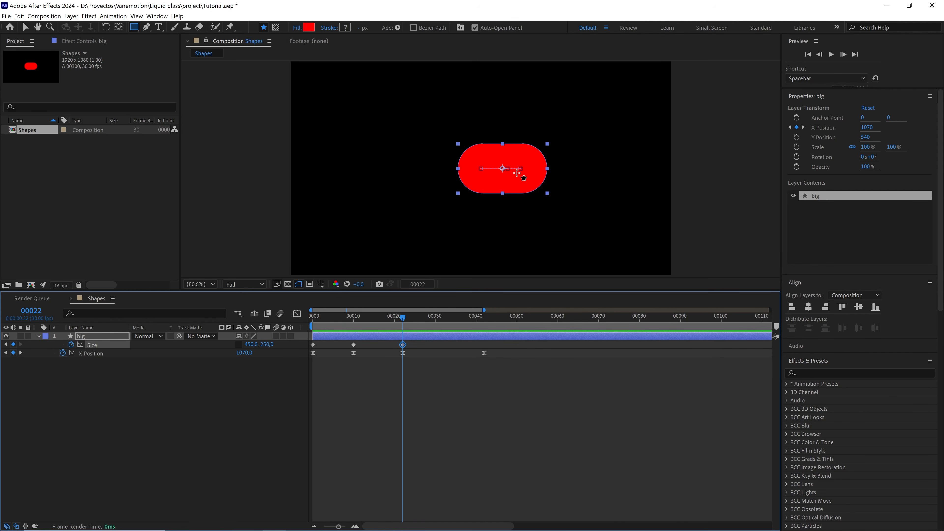
Apply Easy Ease to all three Size keyframes and play back the animation from frame 0 several times.
drag(442, 343, 310, 343)
key(F9)
drag(401, 316, 300, 317)
key(space)
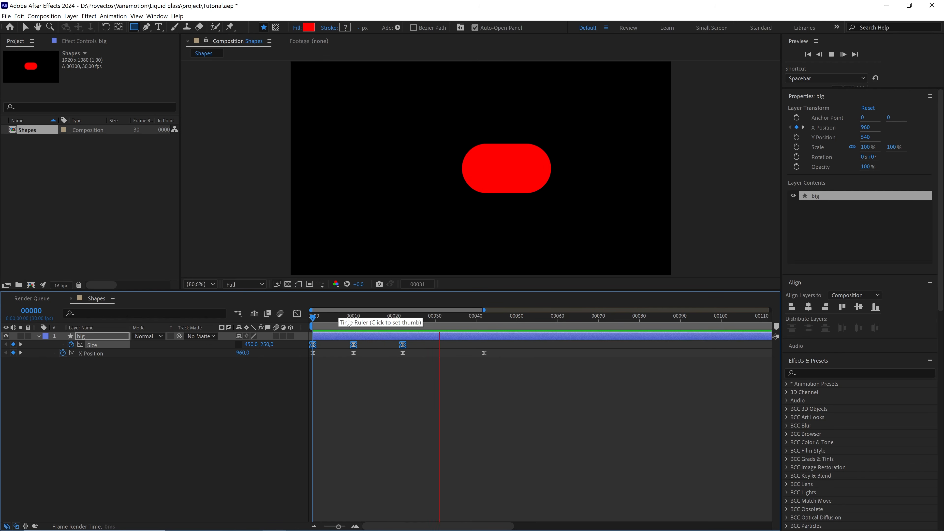
key(space)
key(space)
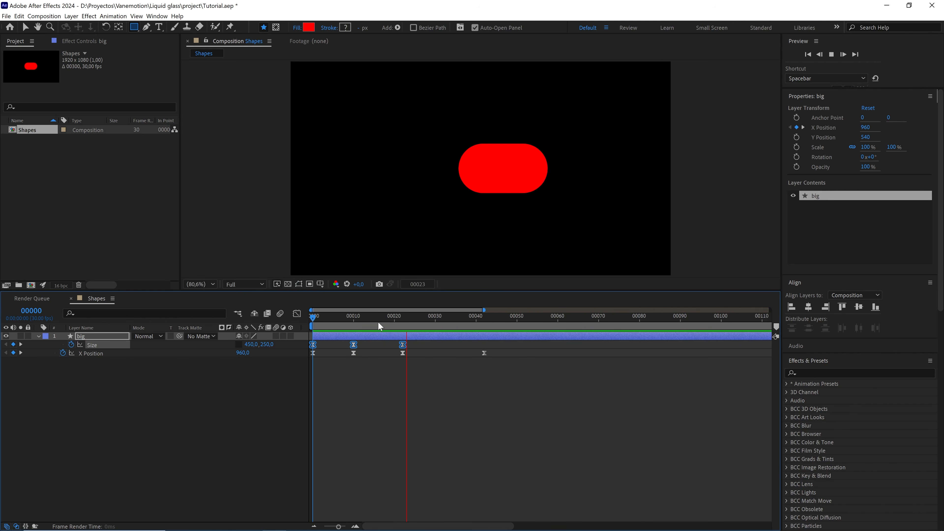
key(space)
key(space)
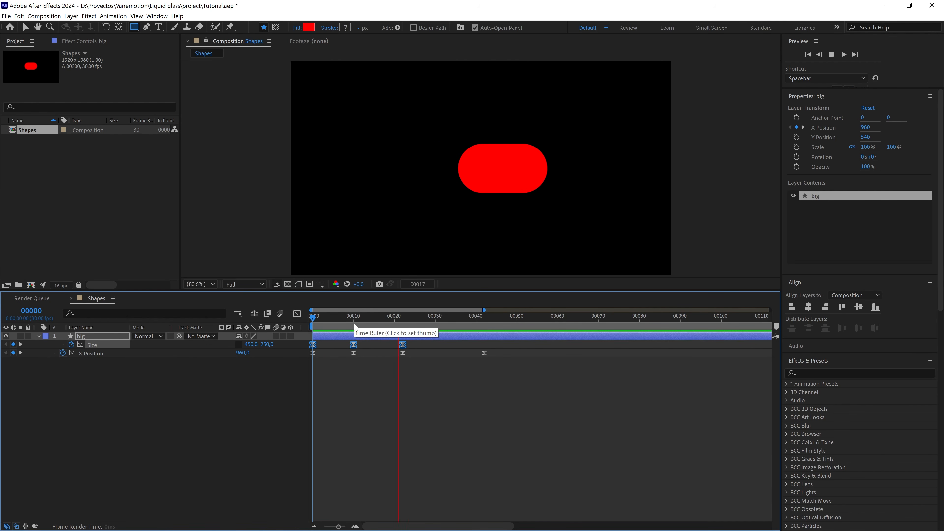
key(space)
key(space)
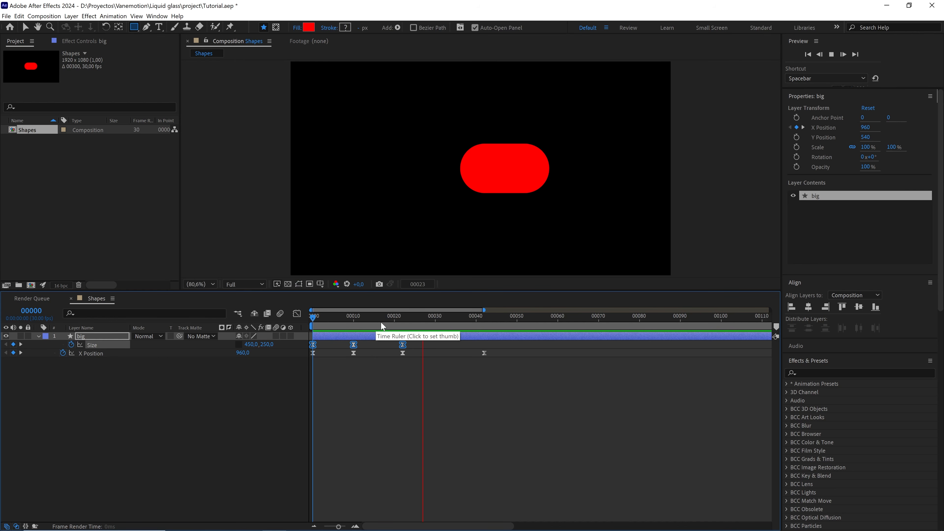
Retime the big layer's three Size keyframes to frames 2, 16 and 41.
click(335, 320)
click(368, 343)
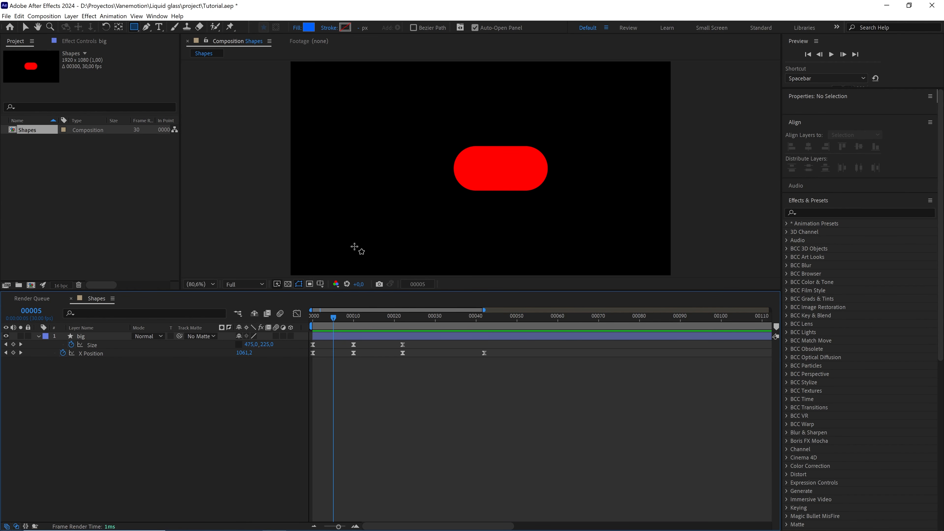
drag(336, 320, 308, 321)
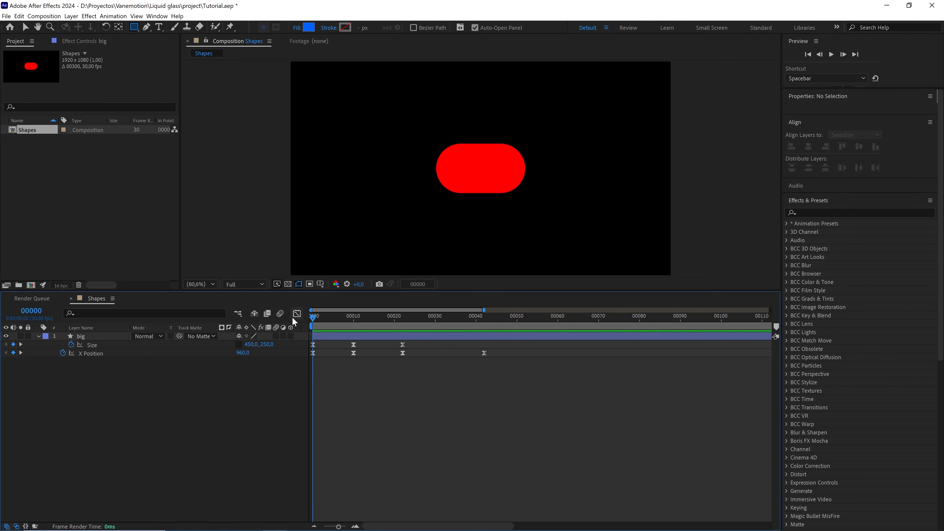
click(313, 345)
click(312, 345)
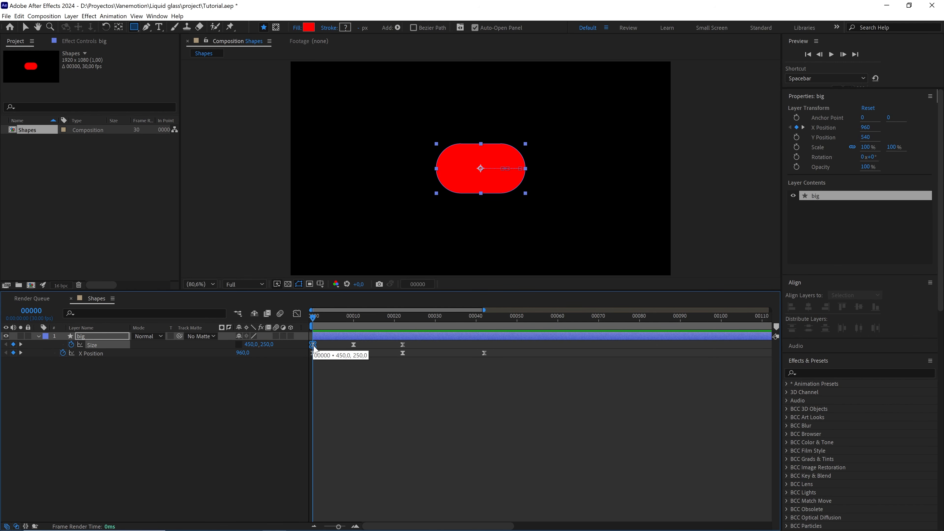
drag(313, 345, 315, 347)
drag(342, 317, 374, 320)
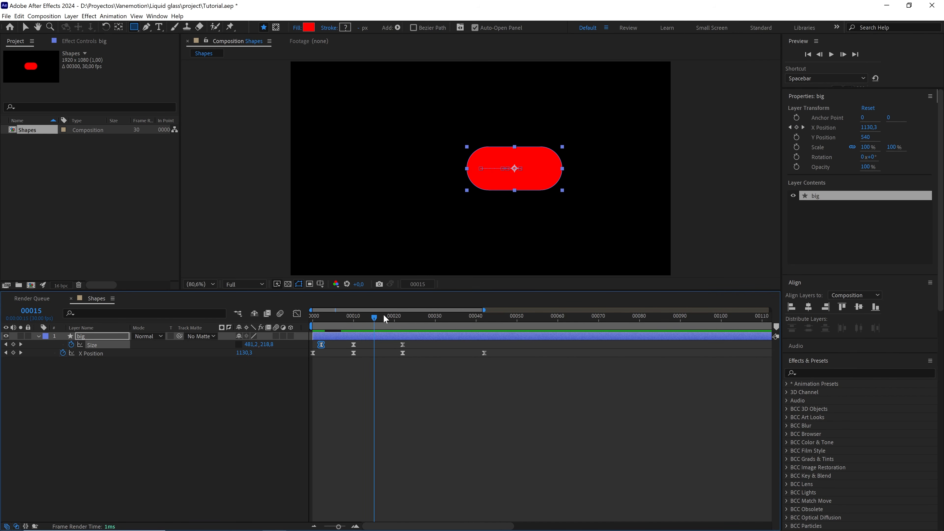
drag(373, 317, 480, 343)
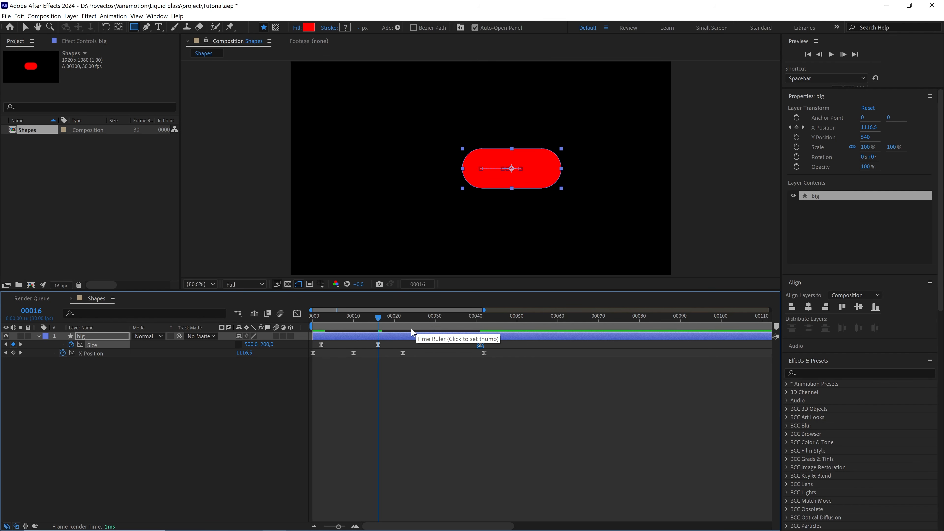
Scrub through the motion and move the big layer's last Size keyframe to frame 34.
click(340, 317)
drag(334, 319, 450, 323)
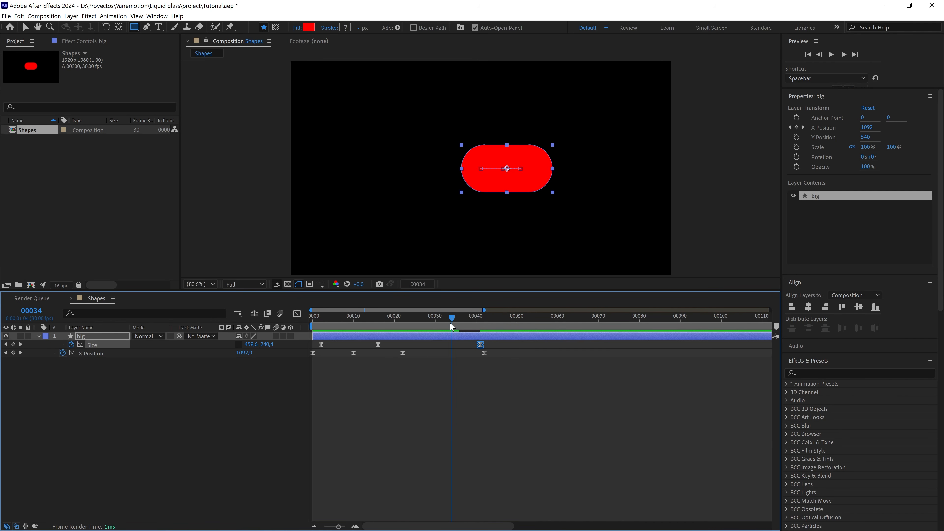
key(alt+shift+j)
click(466, 356)
drag(482, 344, 452, 346)
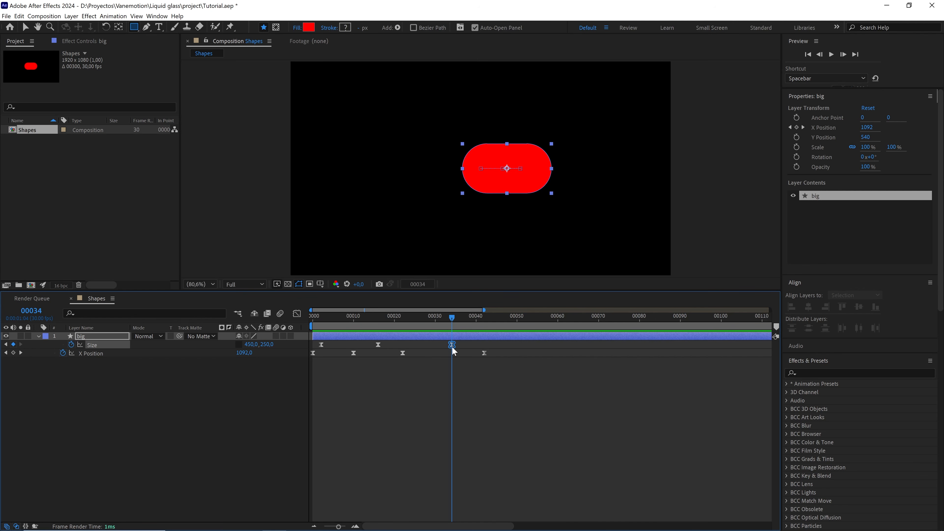
Play back the retimed animation from frame 0 a couple of times and return to the start.
drag(439, 316, 314, 316)
key(space)
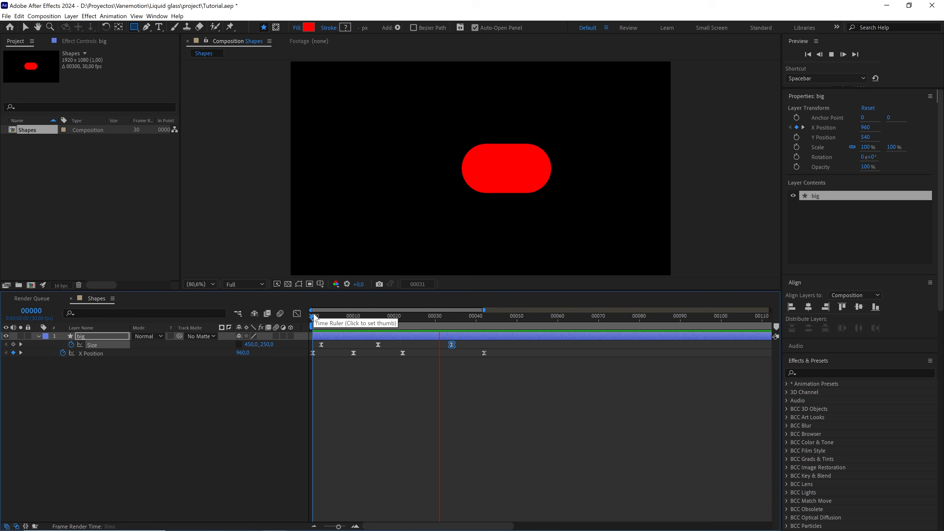
key(space)
key(space)
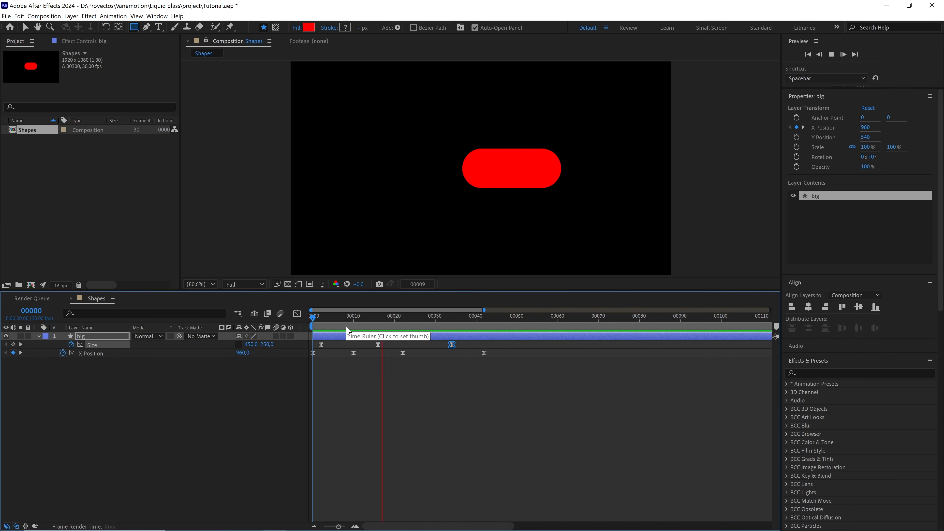
key(space)
key(Home)
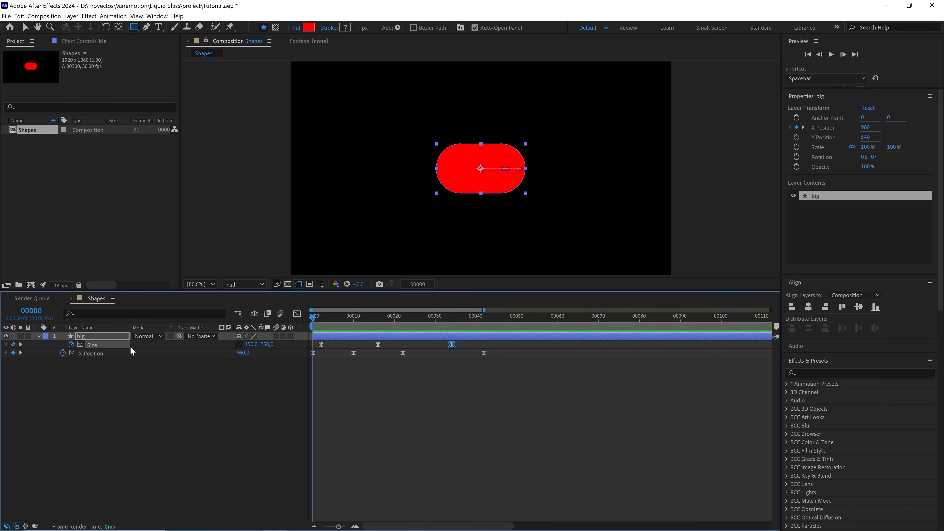
Duplicate the big layer and name the copy small.
click(94, 336)
key(ctrl+d)
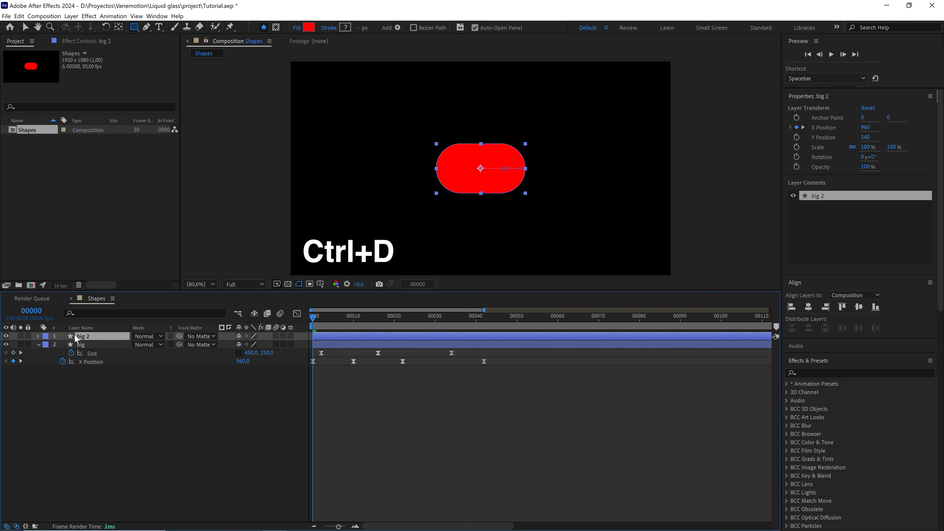
key(Return)
text(small)
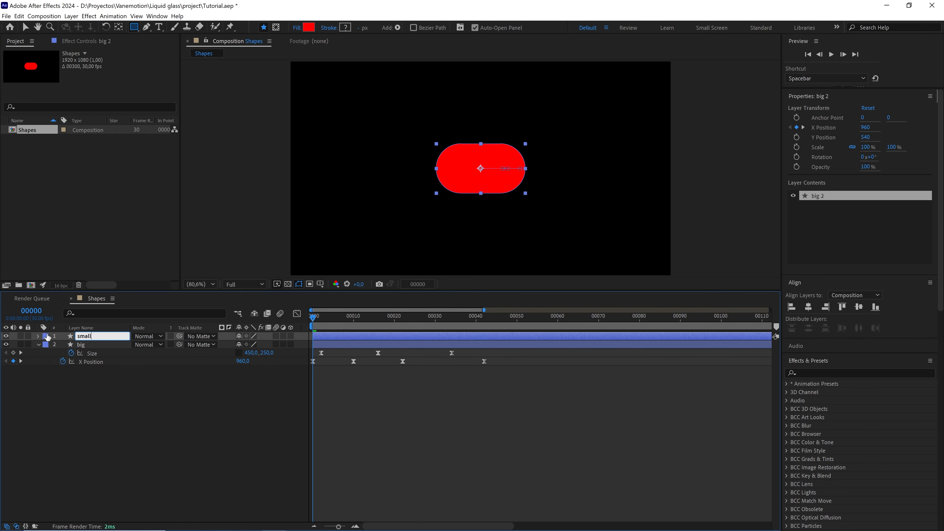
Reveal the small layer's animated properties and remove all its Size and X Position keyframes.
click(38, 336)
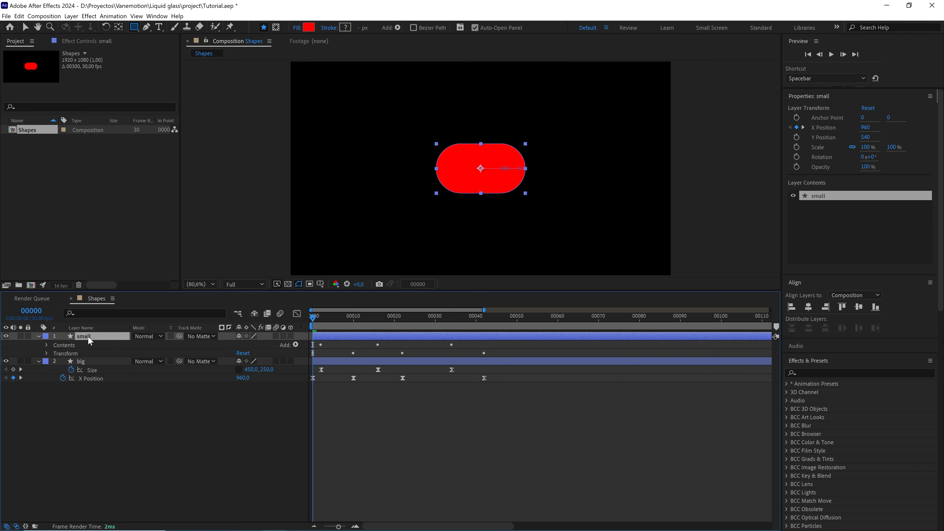
key(u)
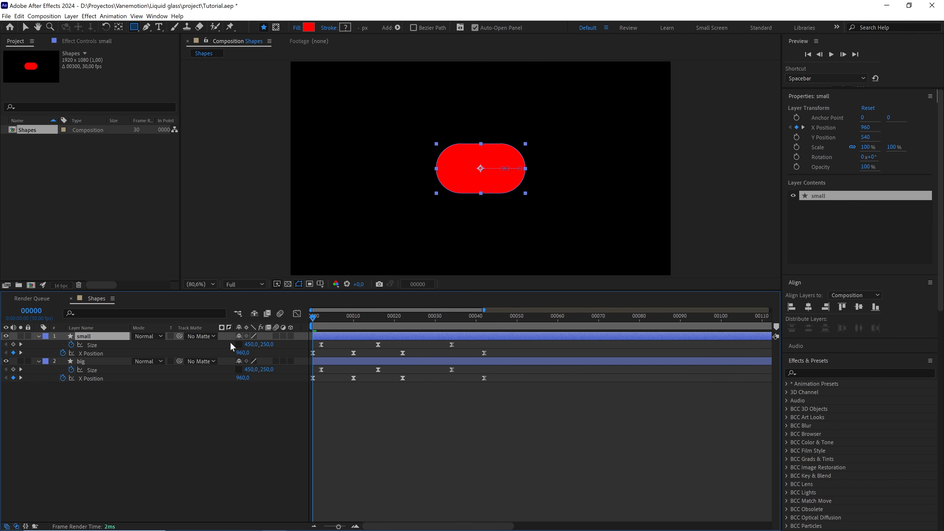
click(70, 346)
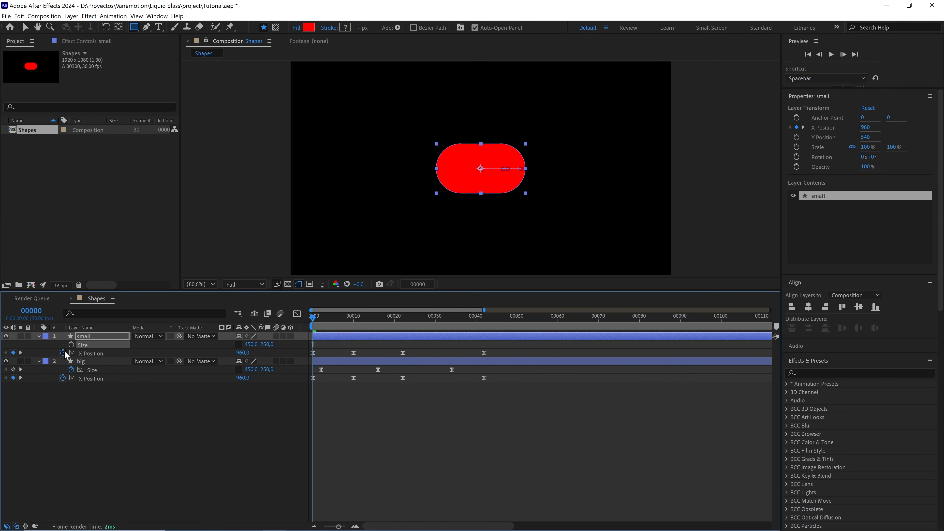
click(62, 352)
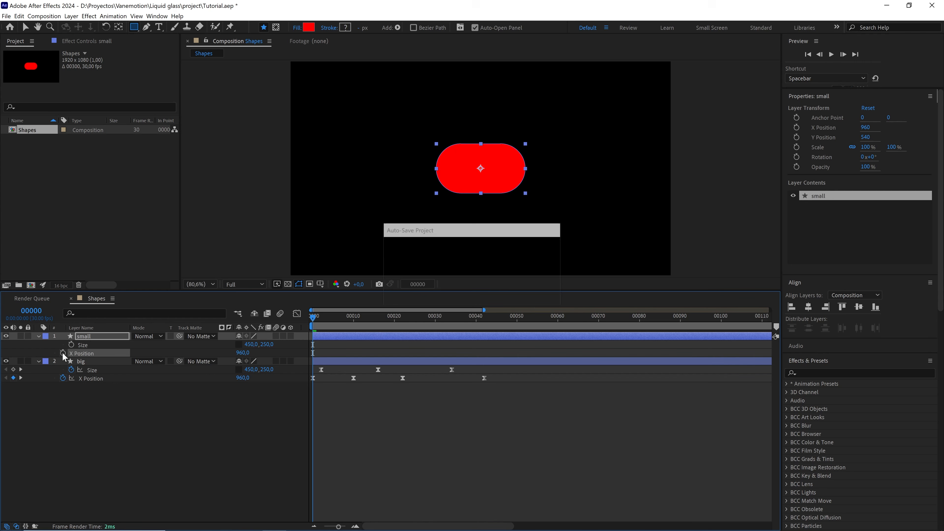
Change the small layer's fill color to blue 008DFF.
click(113, 338)
click(309, 28)
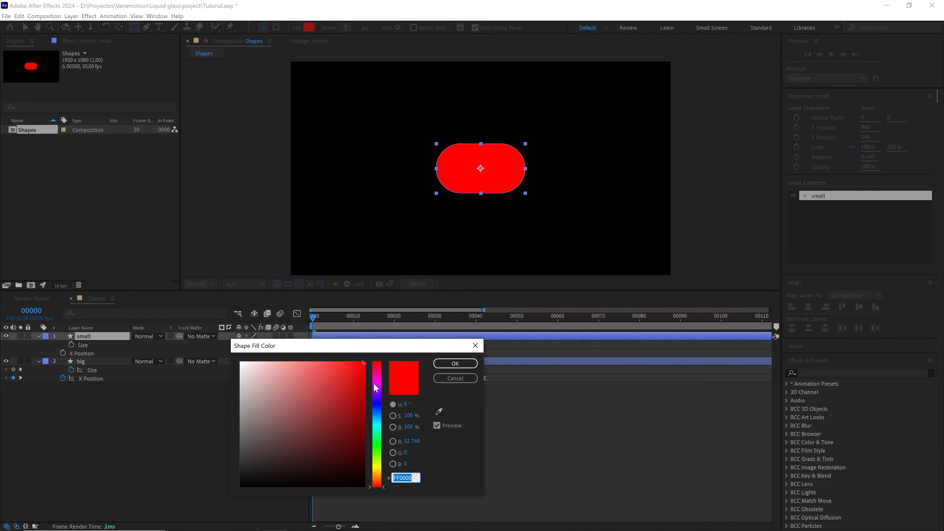
drag(377, 388, 377, 414)
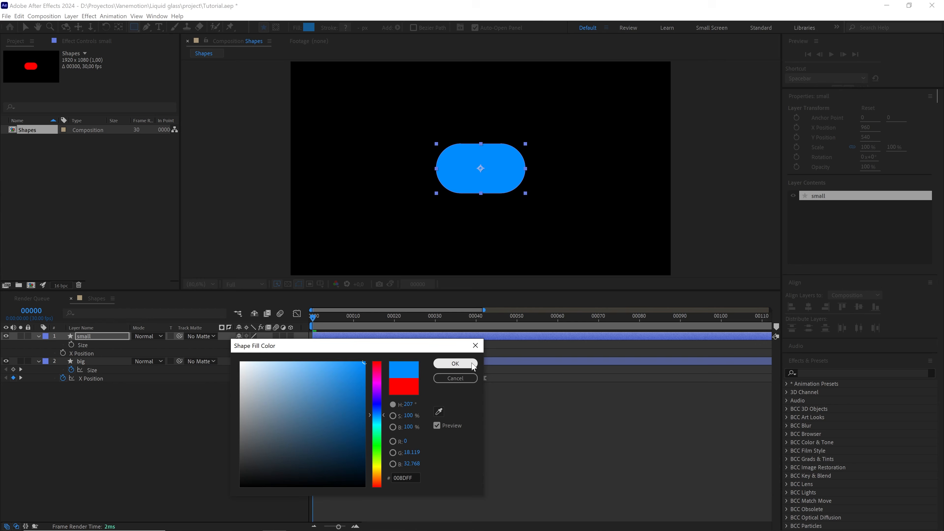
click(456, 363)
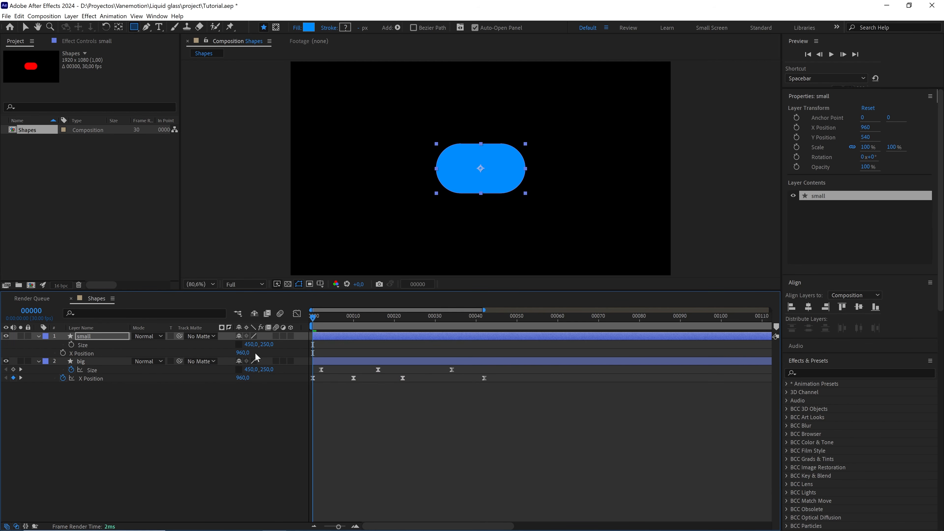
Link the small layer's Size dimensions and set them to 250 by 250 to make a circle.
alt+click(238, 345)
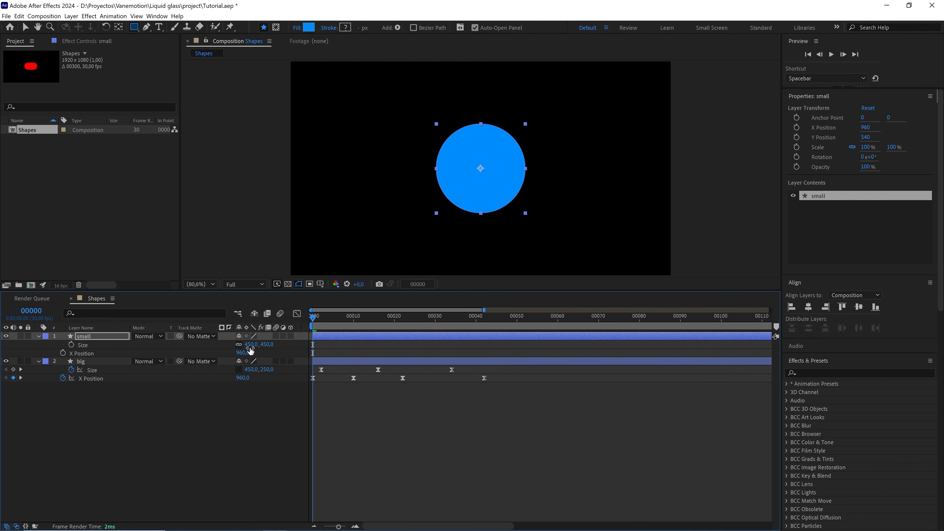
click(264, 345)
click(294, 350)
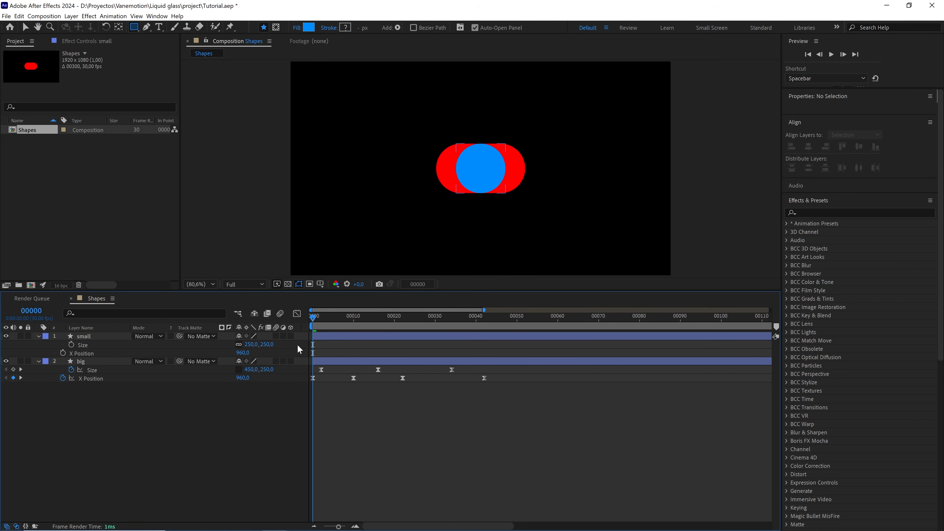
Add X Position and Scale keyframes to the small layer at frame 0, unlink Scale's proportions and show both animated properties.
key(period)
key(period)
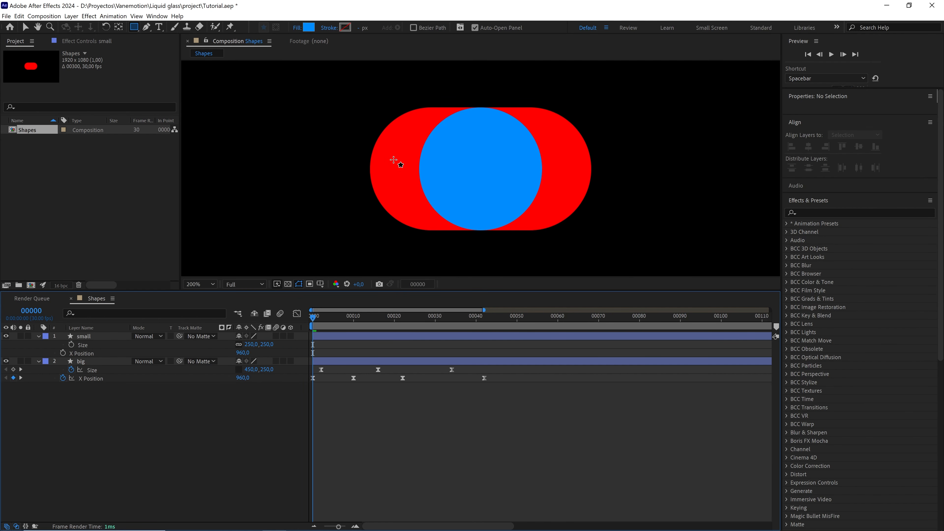
click(93, 336)
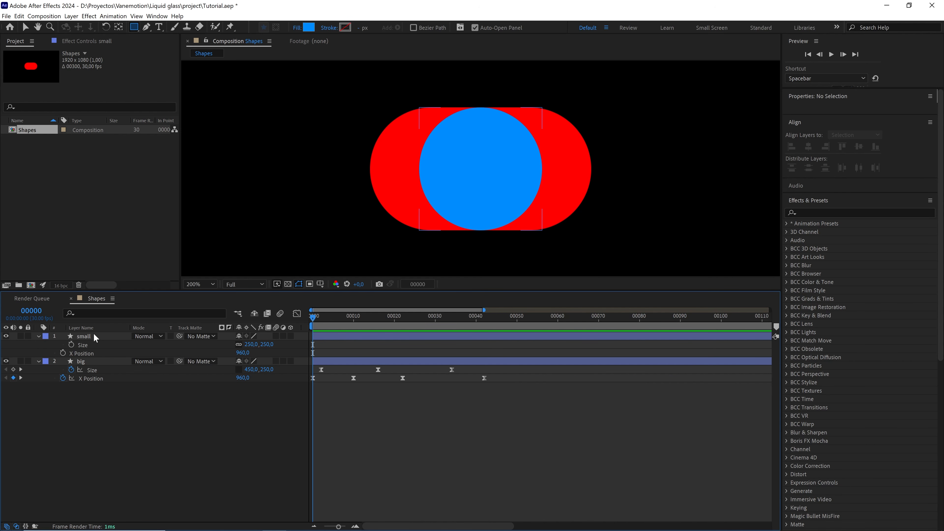
click(62, 352)
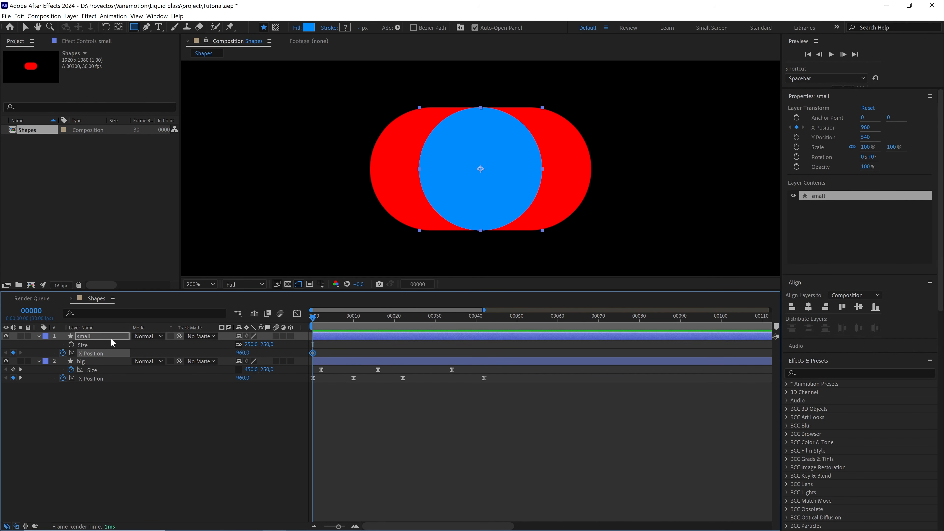
key(s)
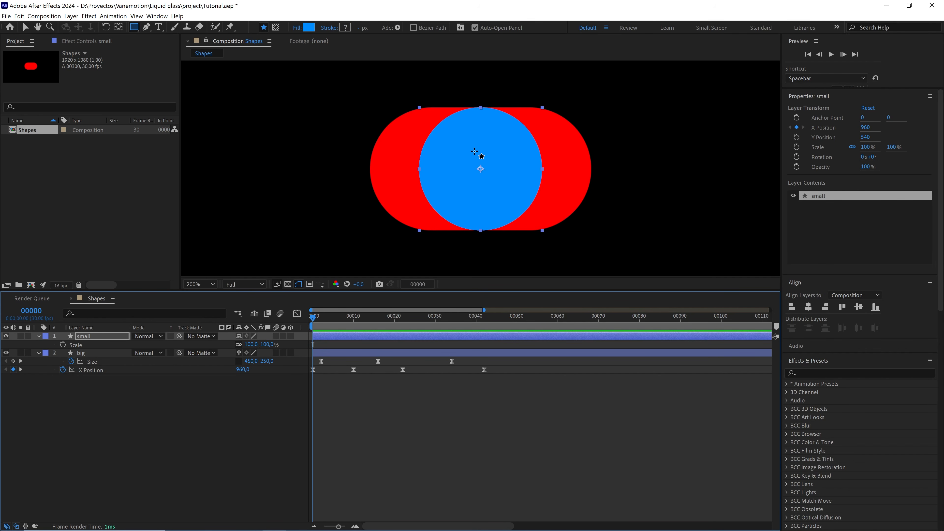
click(63, 345)
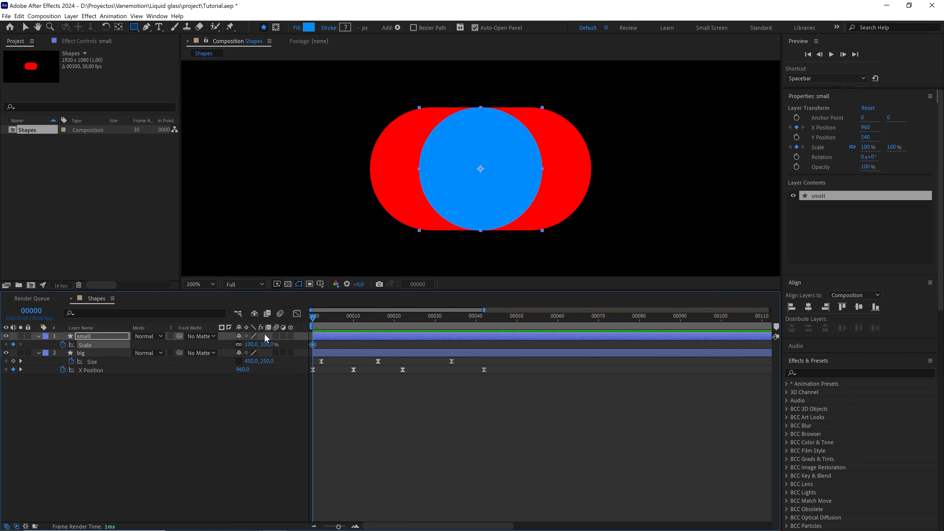
click(238, 345)
key(u)
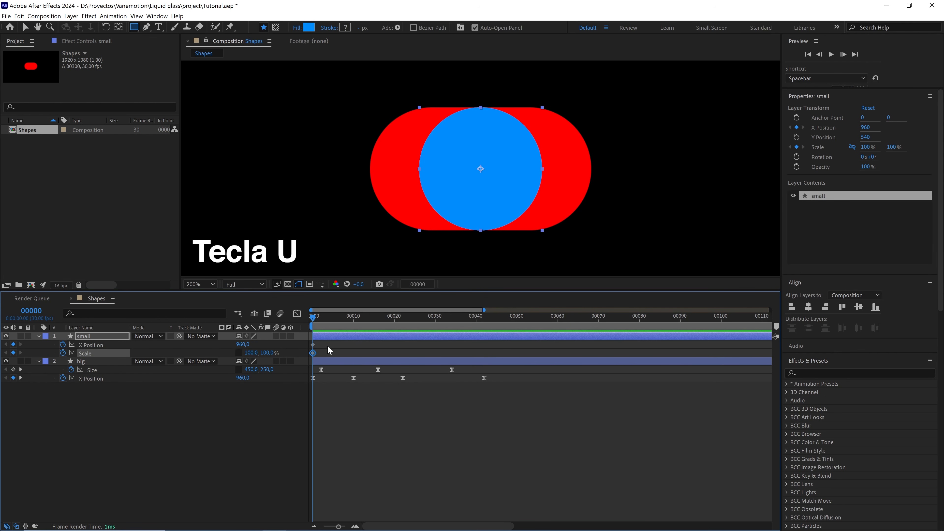
Set the small layer's X Position to 665 at frame 22.
click(297, 385)
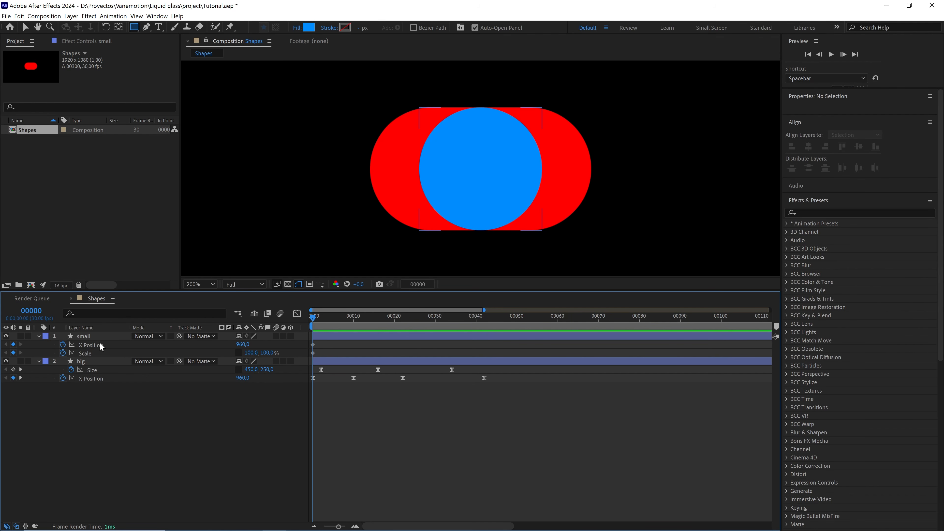
drag(312, 319, 402, 318)
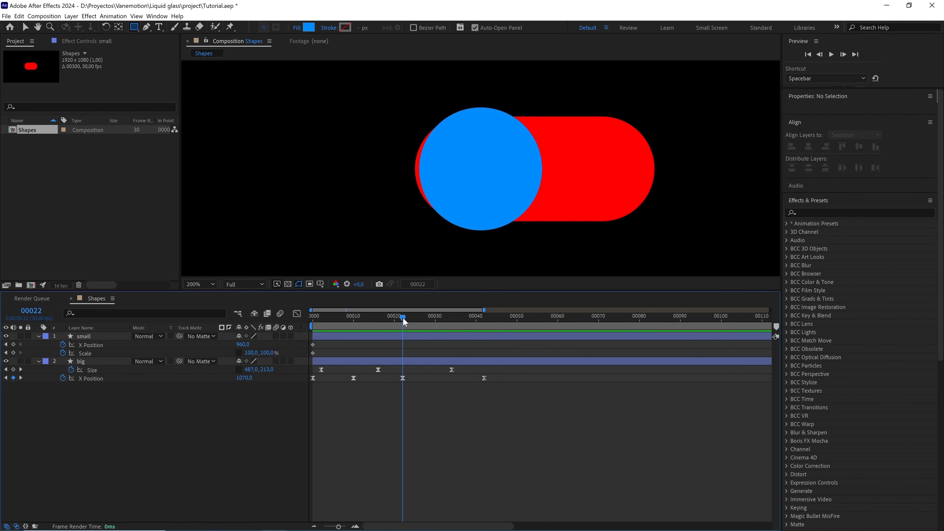
scroll(476, 174, down, 2)
drag(246, 344, 188, 346)
click(244, 344)
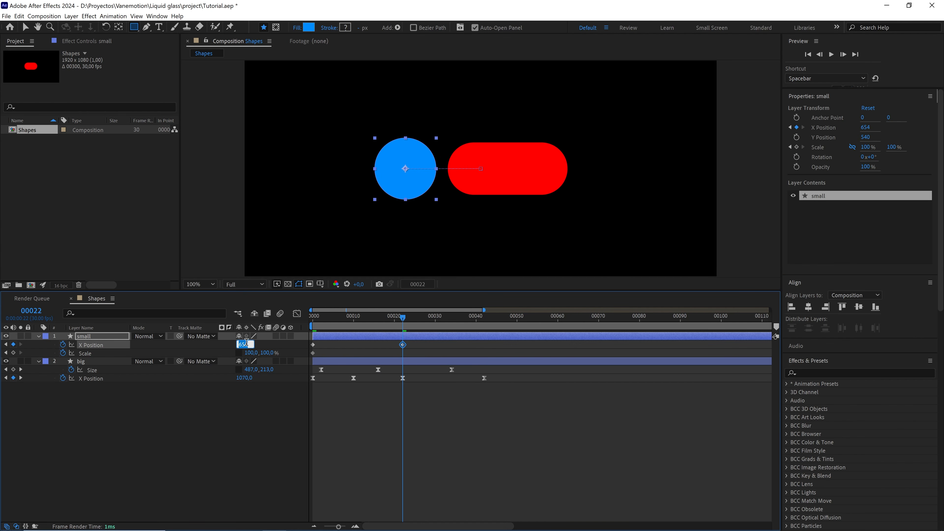
text(665)
click(428, 344)
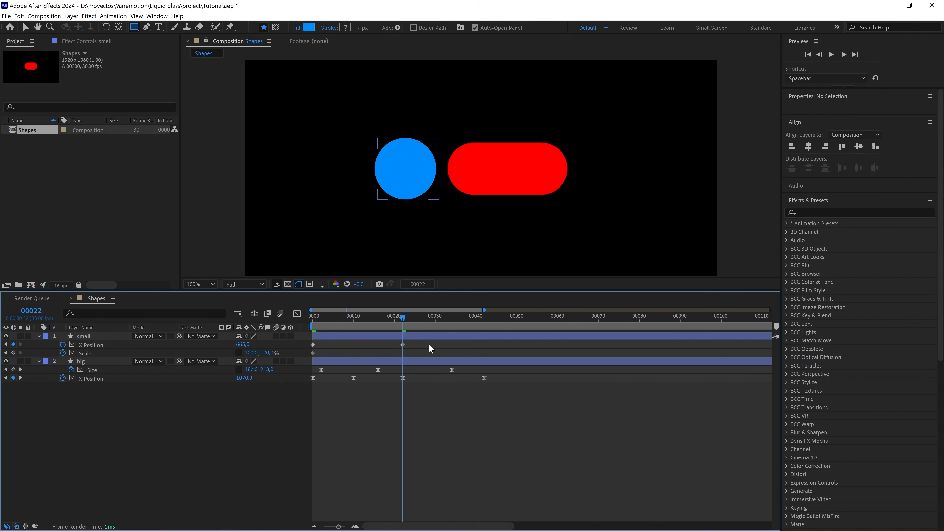
Set the small layer's X Position to 680 at frame 42, in line with the big layer's last X Position keyframe.
drag(419, 322, 484, 327)
click(483, 378)
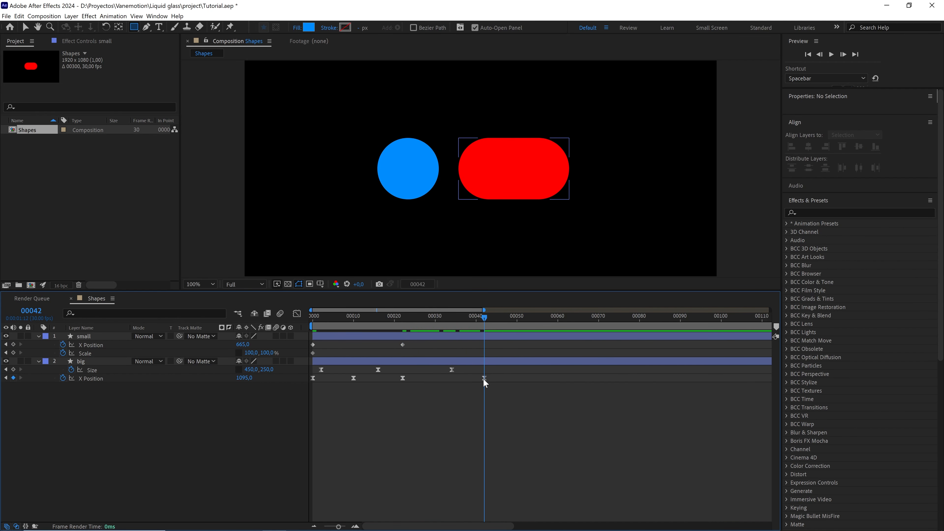
click(305, 353)
drag(243, 344, 250, 347)
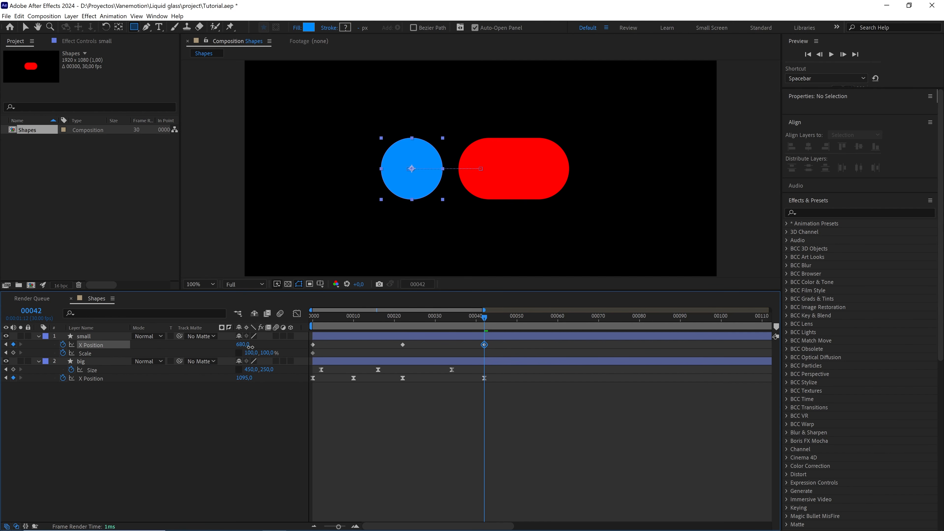
click(250, 346)
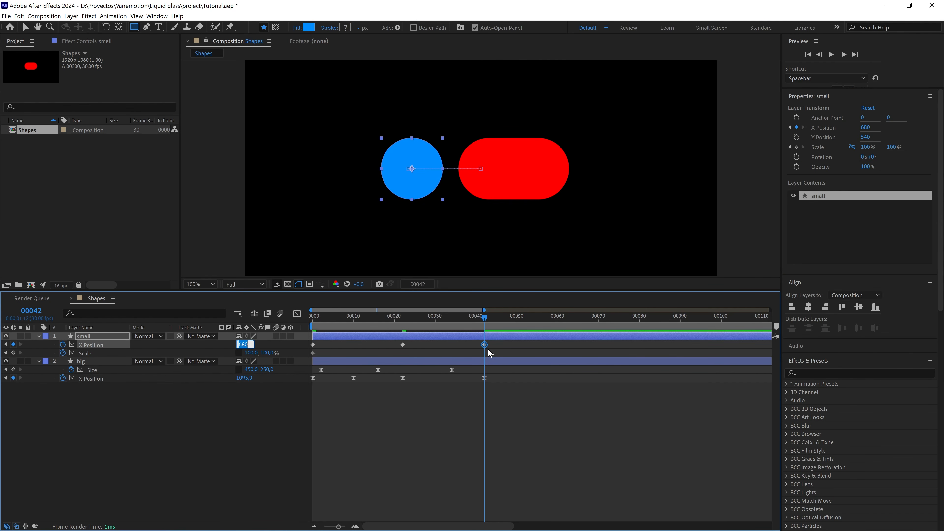
Apply Easy Ease to all three X Position keyframes of the small layer and return to frame 0.
drag(502, 352, 307, 343)
key(F9)
drag(395, 322, 311, 322)
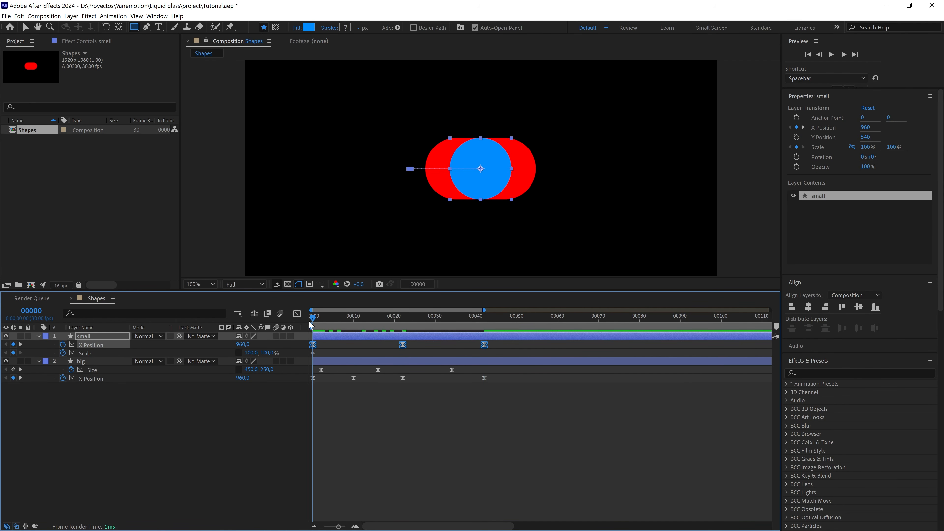
Preview the separation animation and scrub through it to examine the small circle's X Position movement.
key(space)
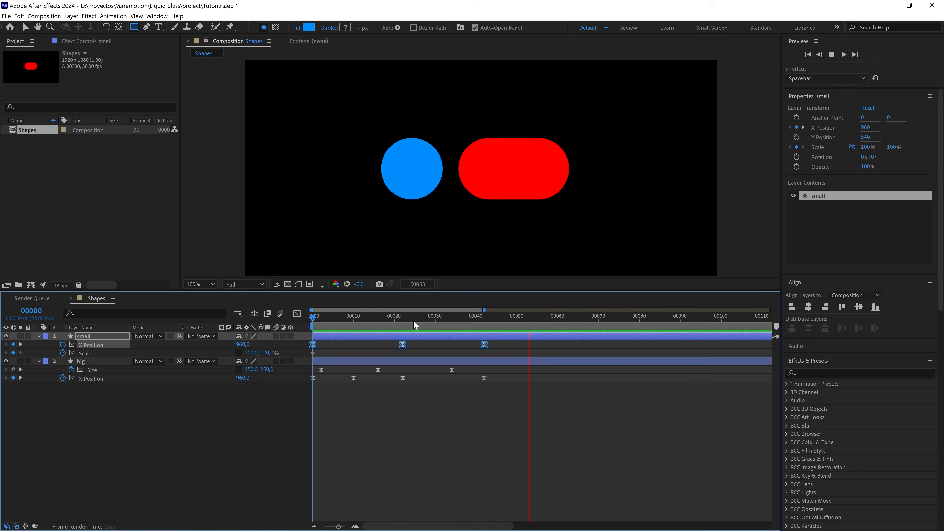
click(320, 322)
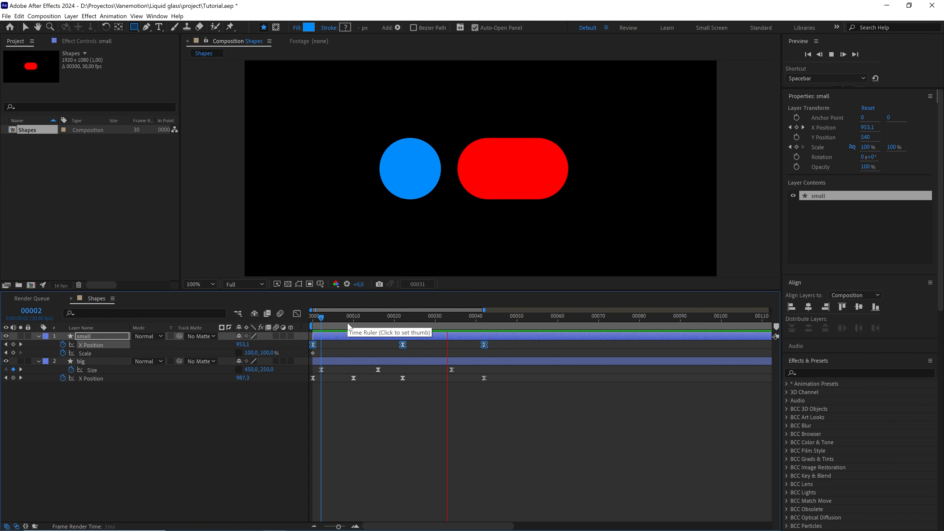
drag(501, 343, 303, 344)
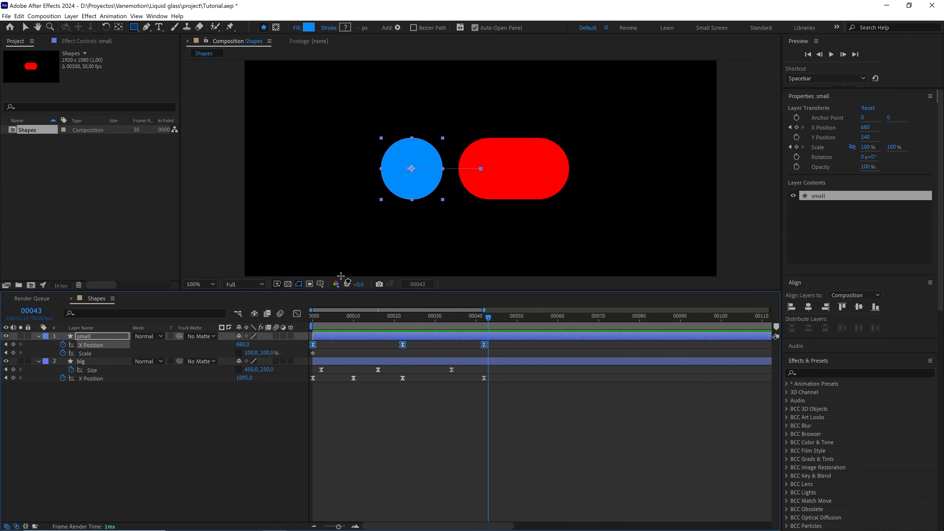
In the speed graph, set the incoming influence of the small layer's last X Position keyframe to 75%.
click(296, 313)
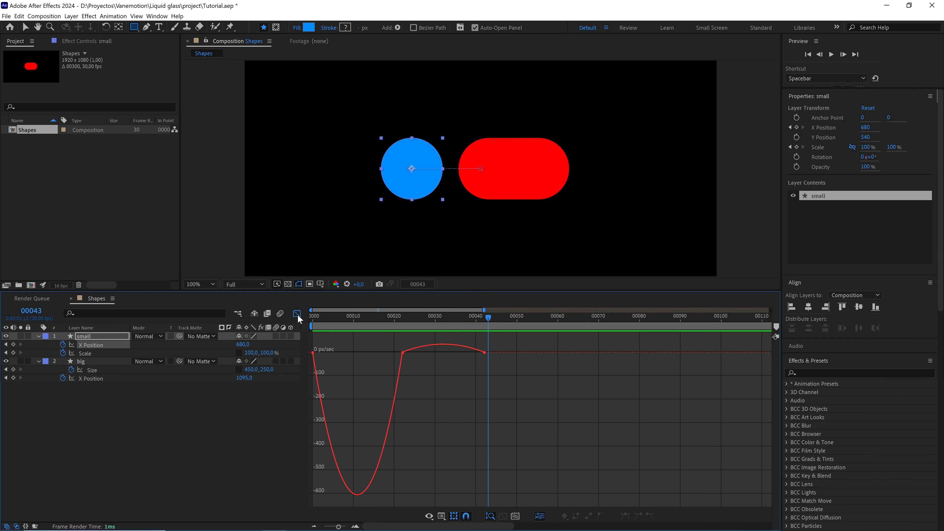
click(484, 352)
drag(470, 353, 453, 354)
double_click(483, 356)
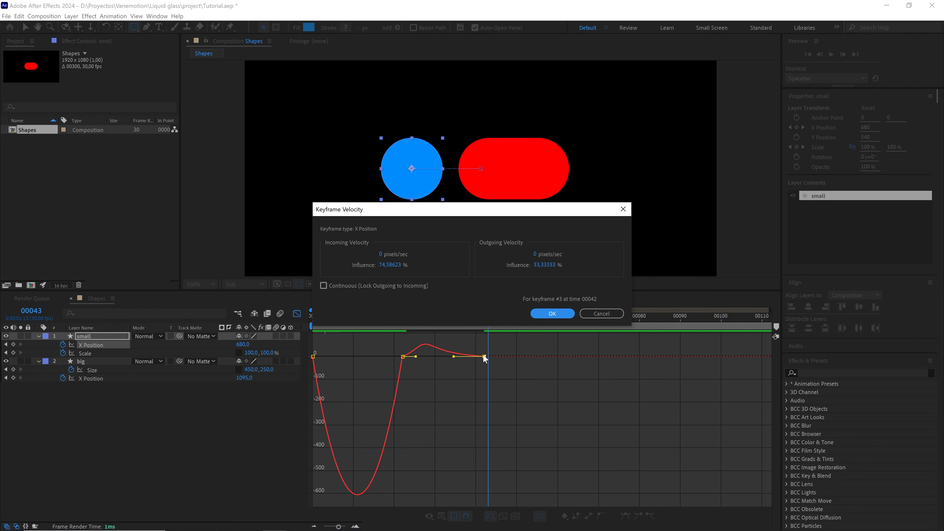
click(397, 268)
text(75)
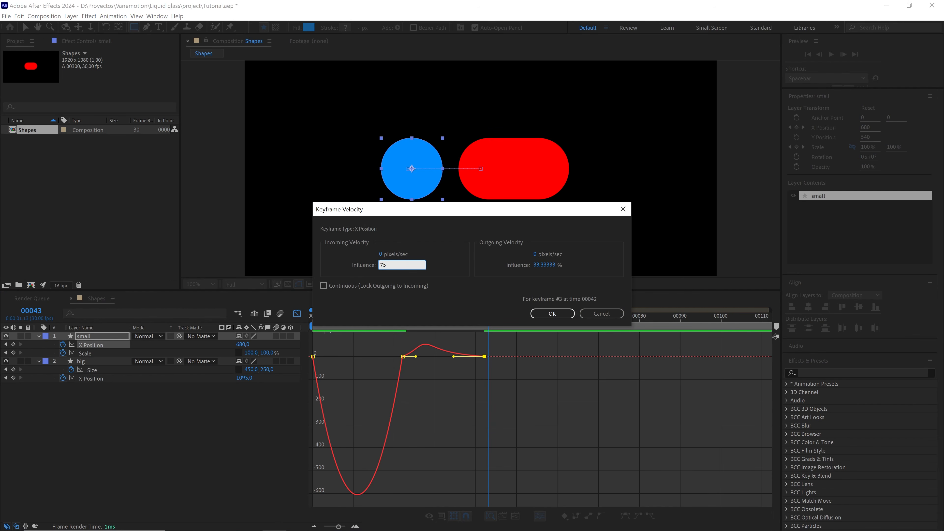
click(547, 316)
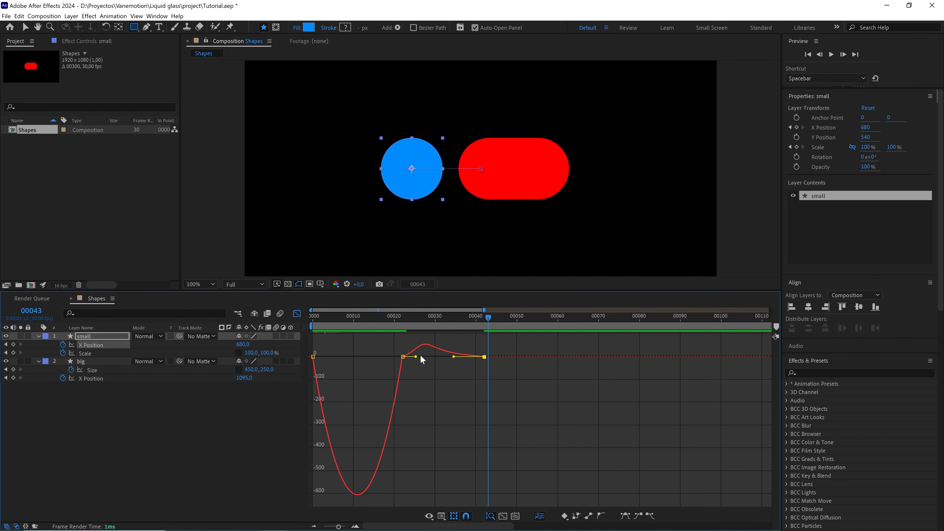
Set the outgoing influence of the small layer's X Position keyframe at frame 22 to 15%.
drag(416, 357, 404, 357)
key(ctrl+shift+k)
click(544, 265)
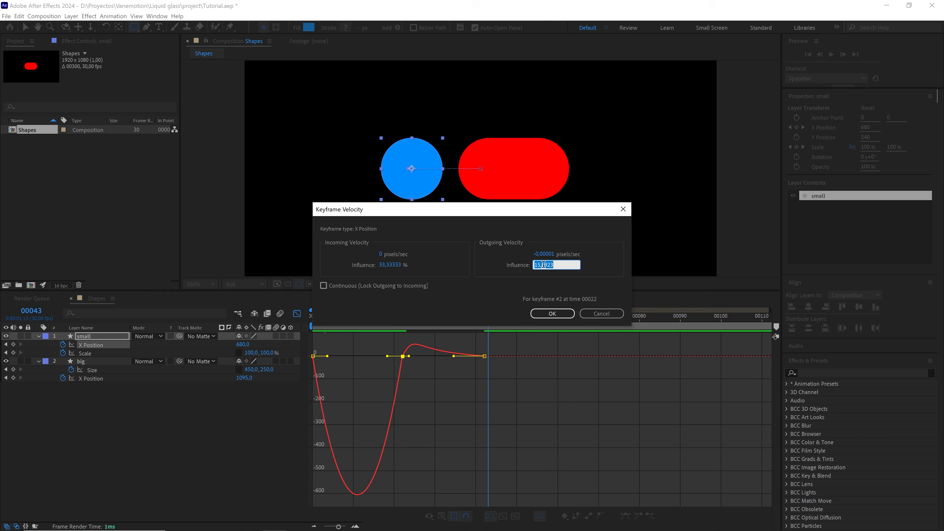
text(15)
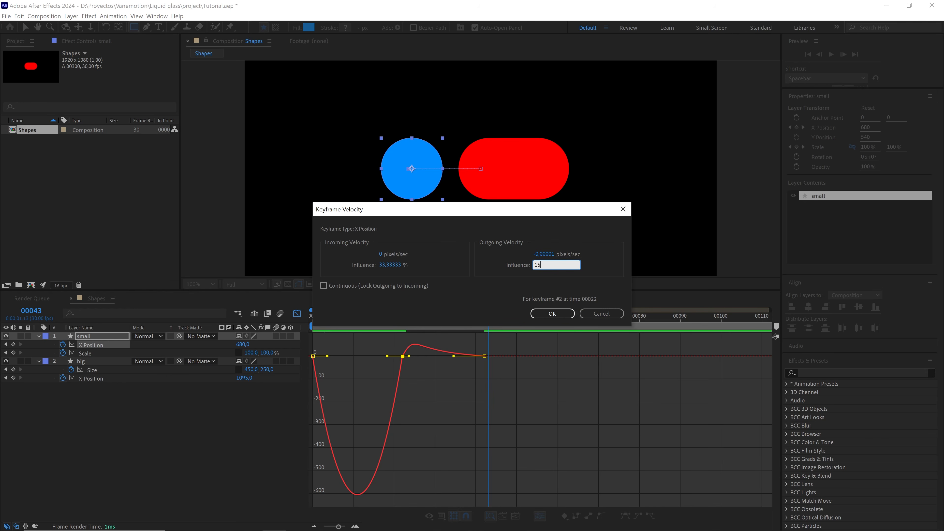
click(567, 314)
In the value graph, tilt the frame 22 keyframe's handles so the X Position curve passes smoothly through it, and preview the motion.
click(442, 516)
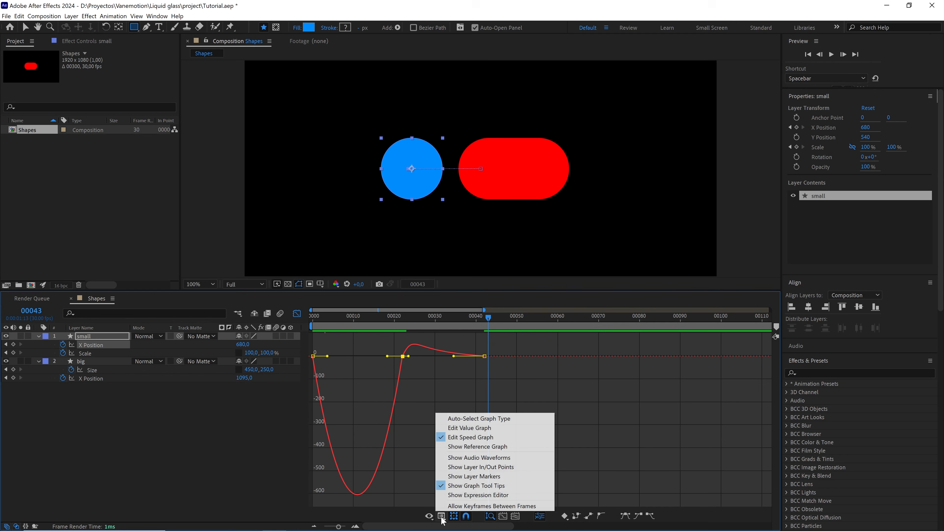
click(467, 431)
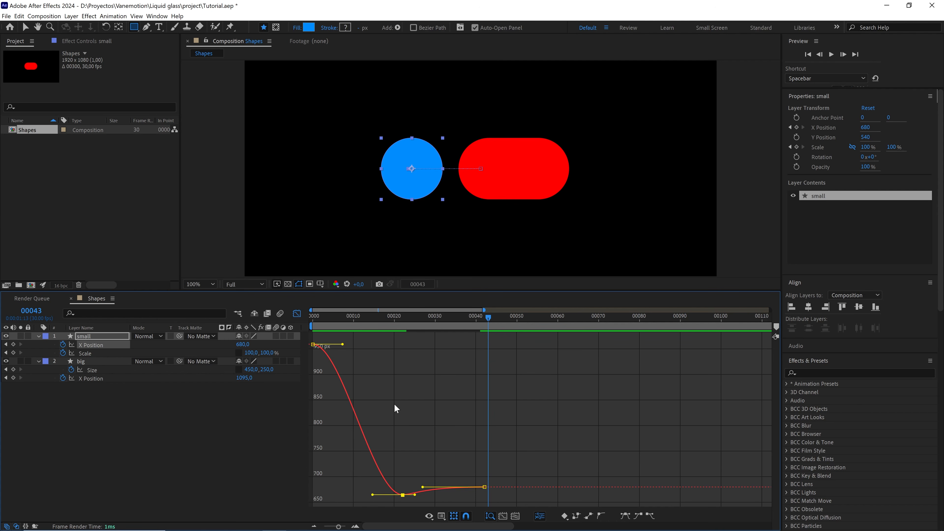
drag(425, 439, 374, 488)
key(ctrl+z)
click(602, 516)
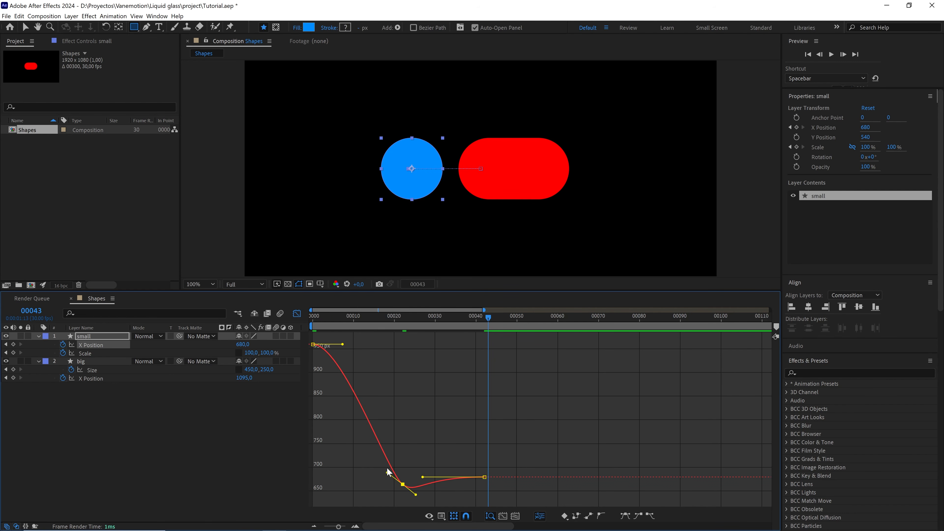
drag(388, 472, 367, 457)
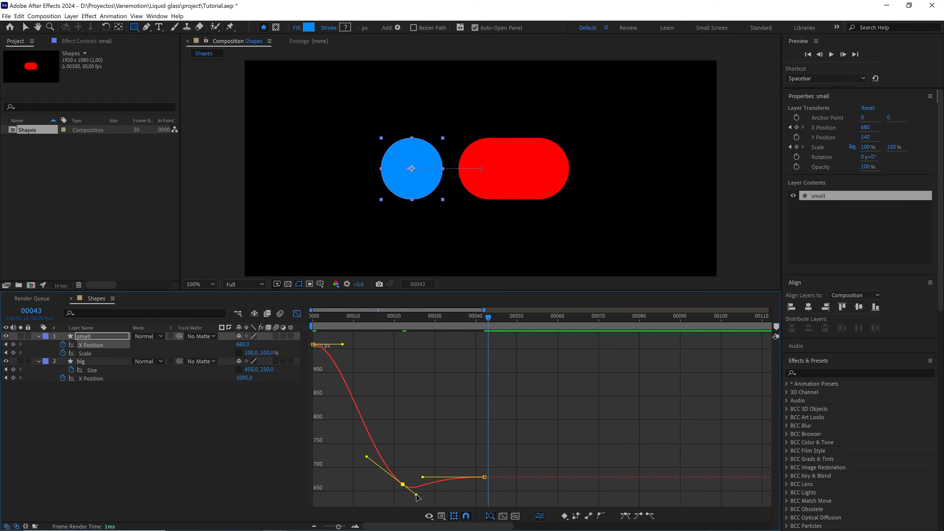
drag(417, 496, 417, 497)
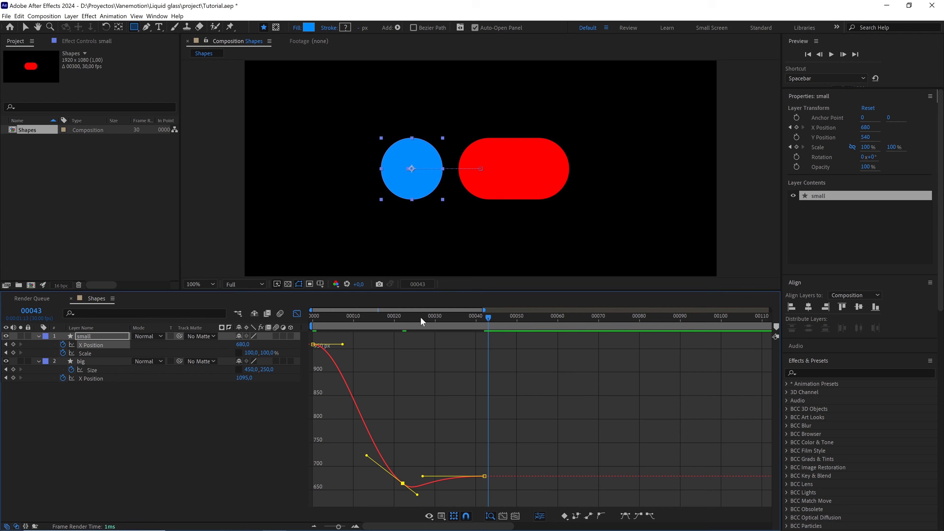
key(space)
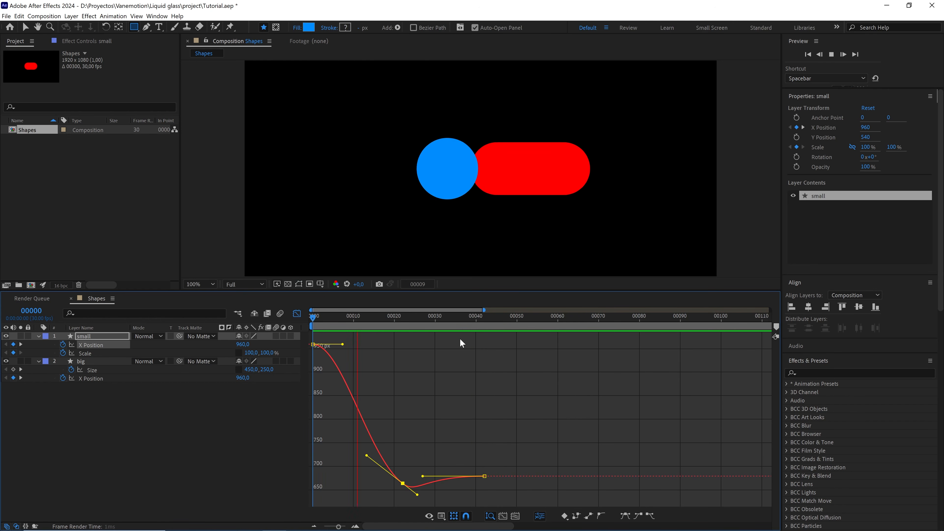
key(space)
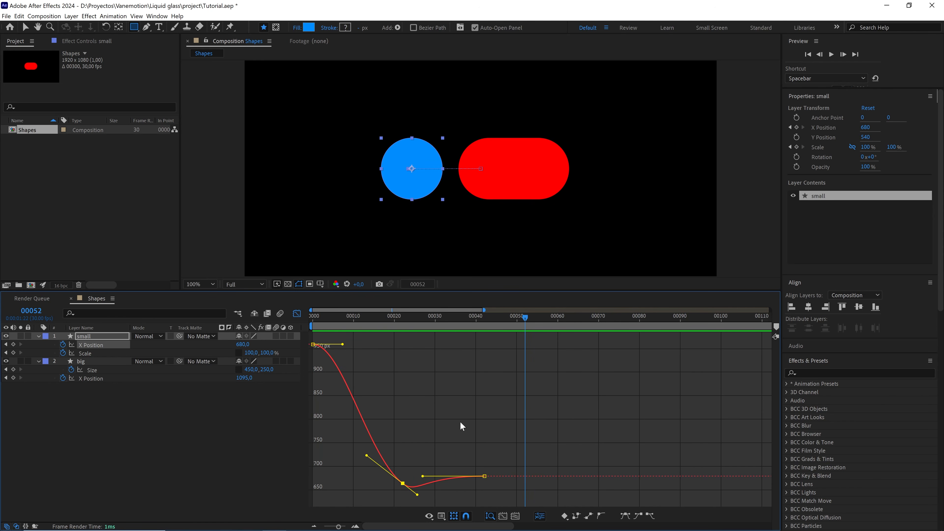
Return to the speed graph and set the outgoing influence of the small layer's first X Position keyframe to 15%.
click(442, 516)
click(472, 438)
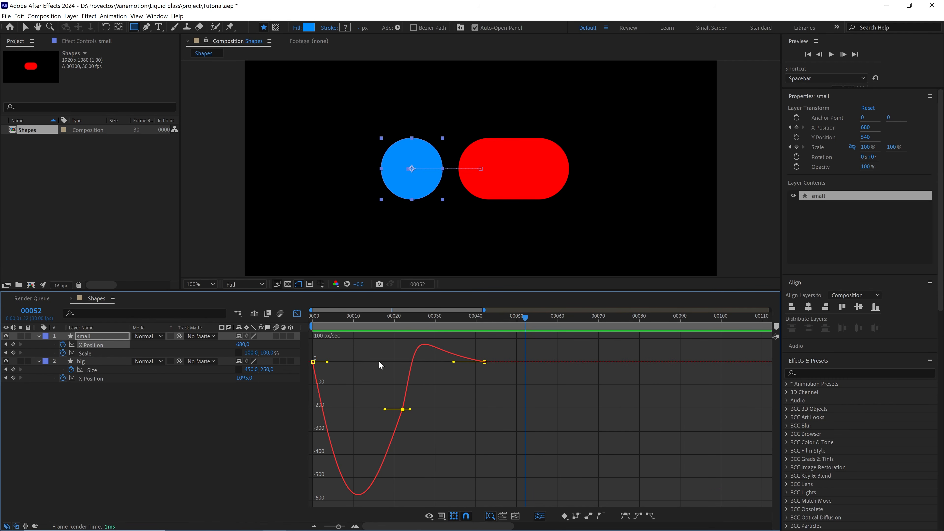
double_click(313, 362)
click(543, 268)
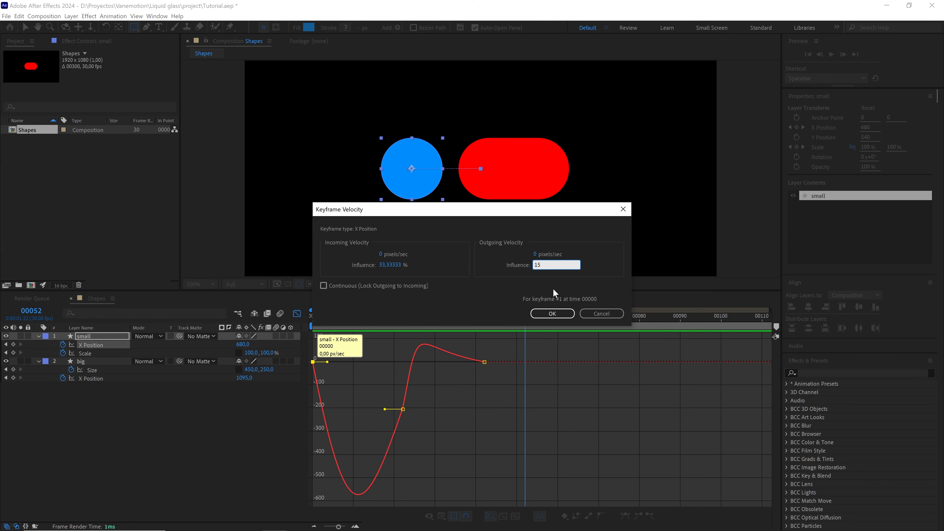
click(558, 316)
Play the animation from frame 0 and scrub to frame 25 to check the circle's overshoot.
drag(558, 317, 313, 316)
key(space)
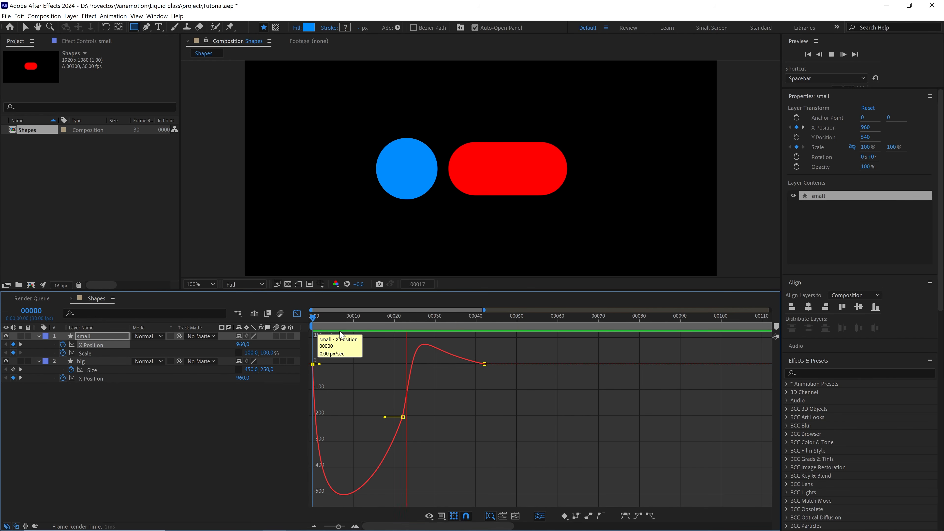
key(space)
drag(312, 323, 415, 323)
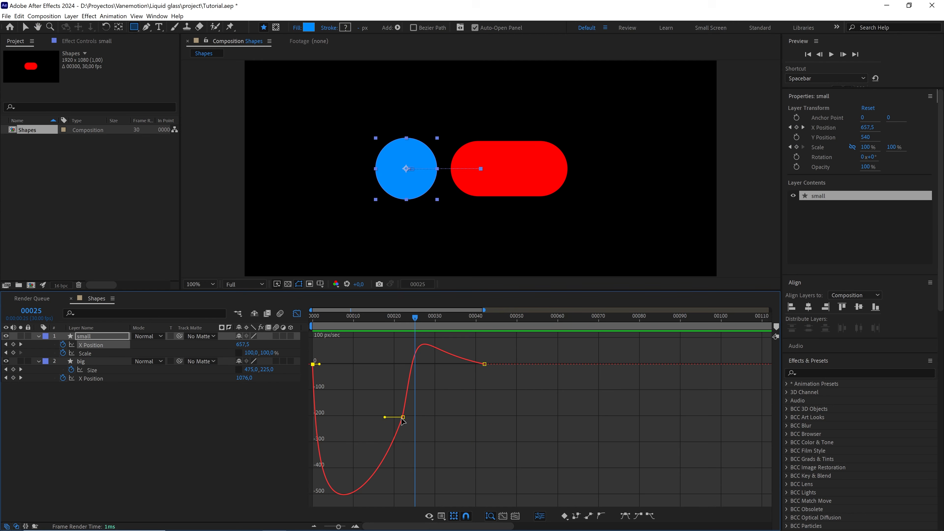
Set the velocity of the small layer's frame 22 X Position keyframe to -100 pixels/sec and slightly shorten its incoming handle.
drag(403, 418, 403, 398)
double_click(403, 394)
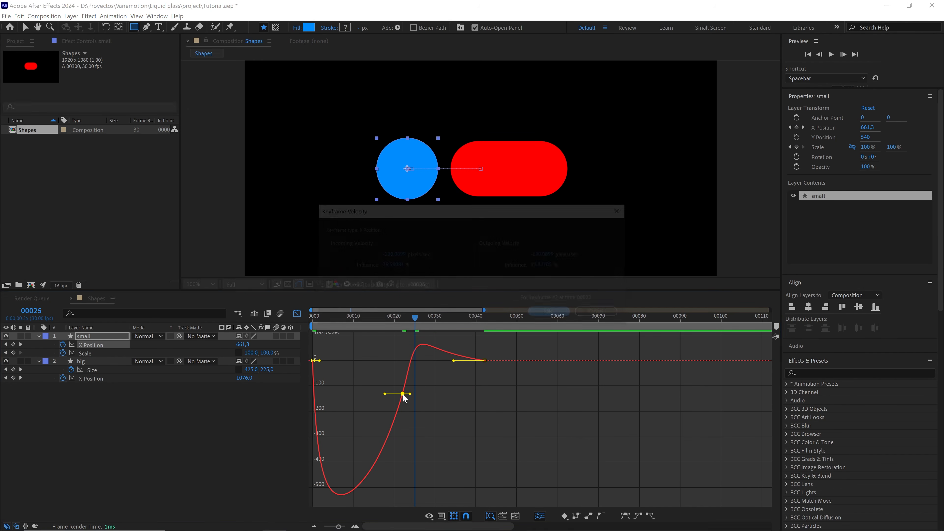
click(543, 254)
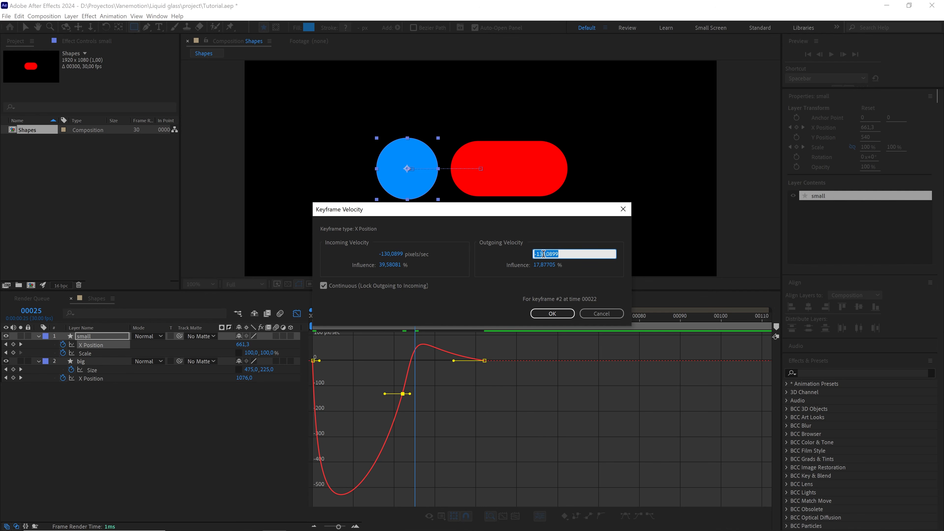
text(-100)
click(564, 314)
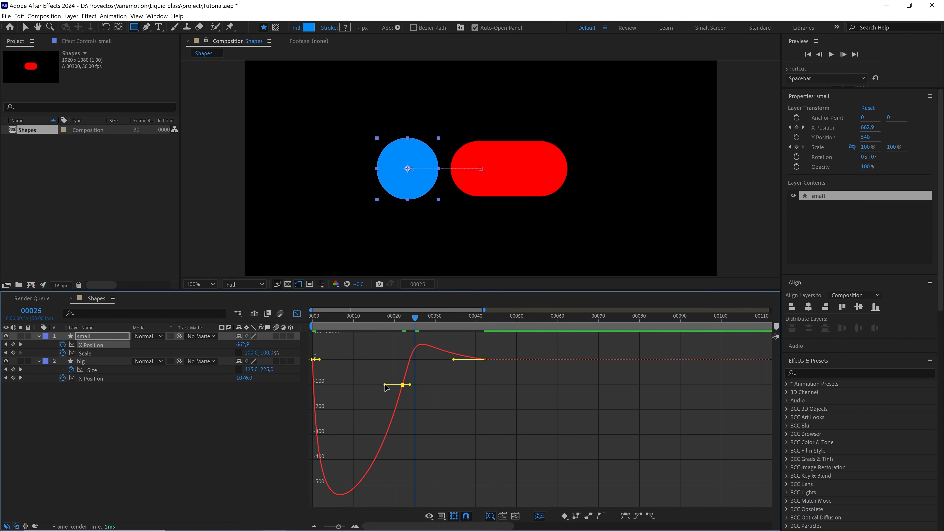
drag(385, 385, 387, 386)
click(437, 421)
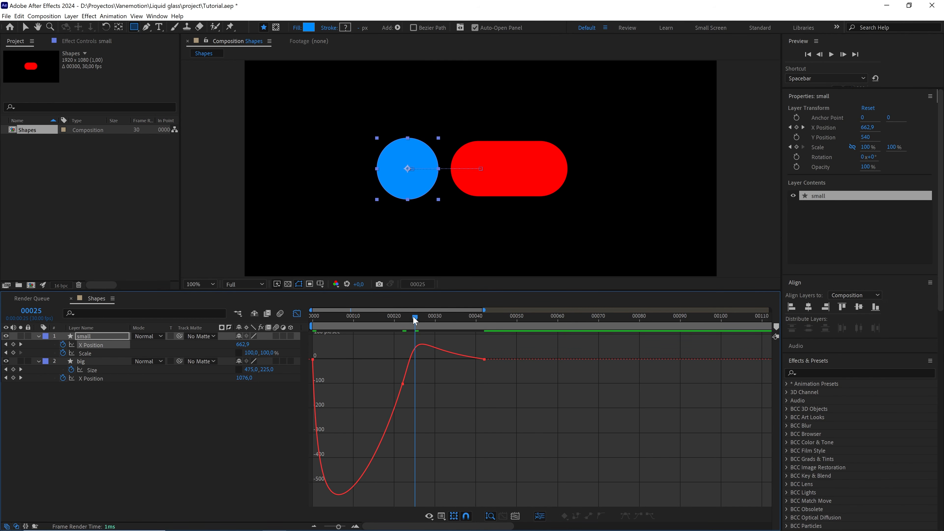
Play the animation repeatedly from frame 0 to review the adjusted X Position easing.
drag(415, 319, 310, 320)
key(space)
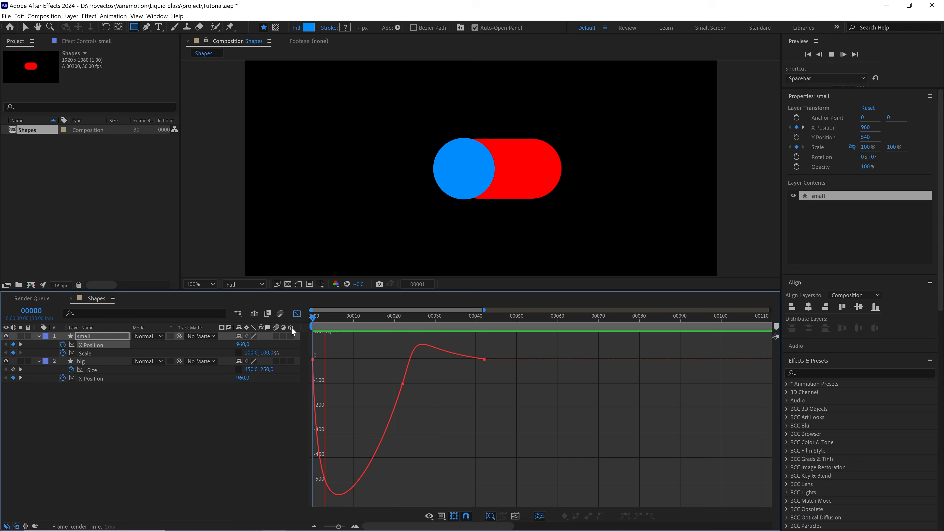
key(space)
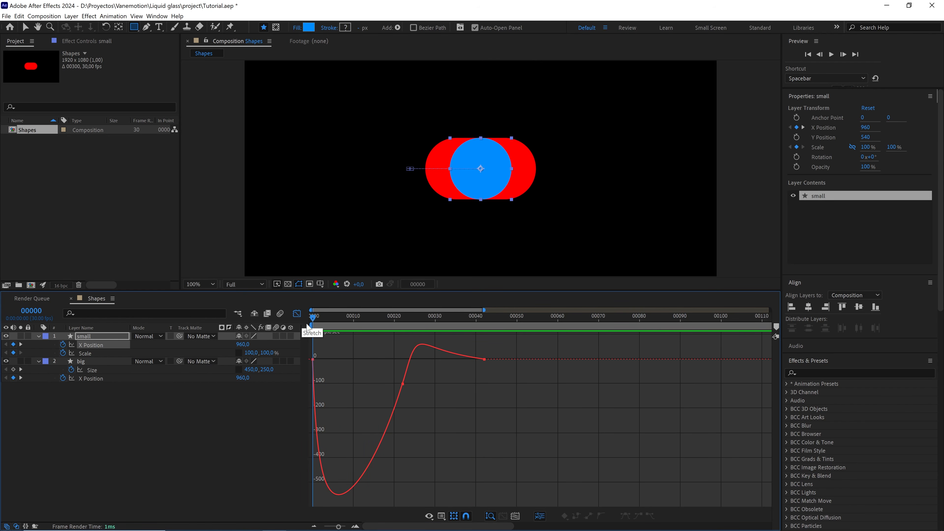
key(space)
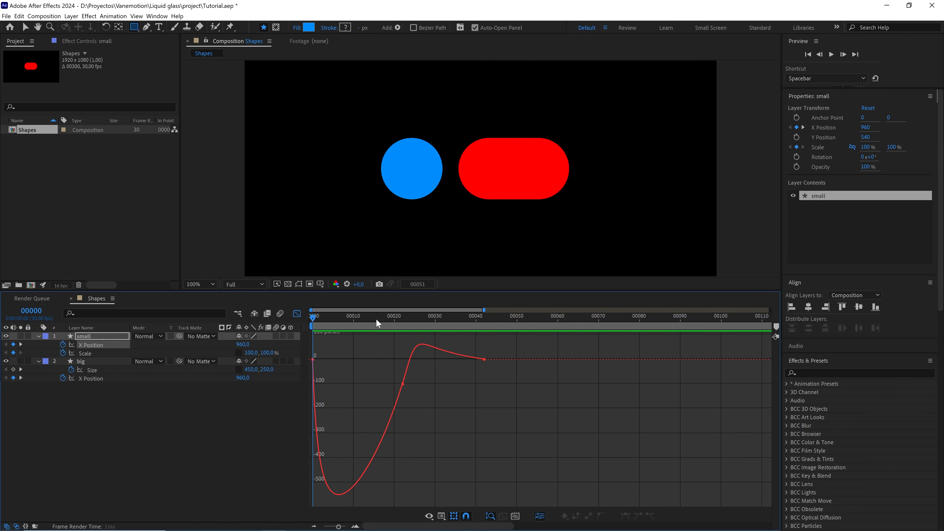
key(space)
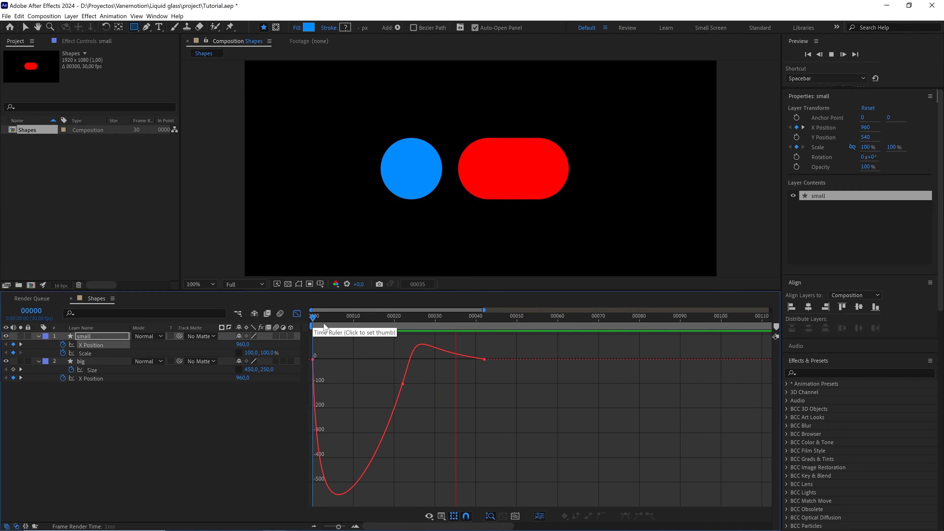
click(323, 327)
Close the graph view and set the small layer's Scale to 130, 70% at frame 22.
click(296, 314)
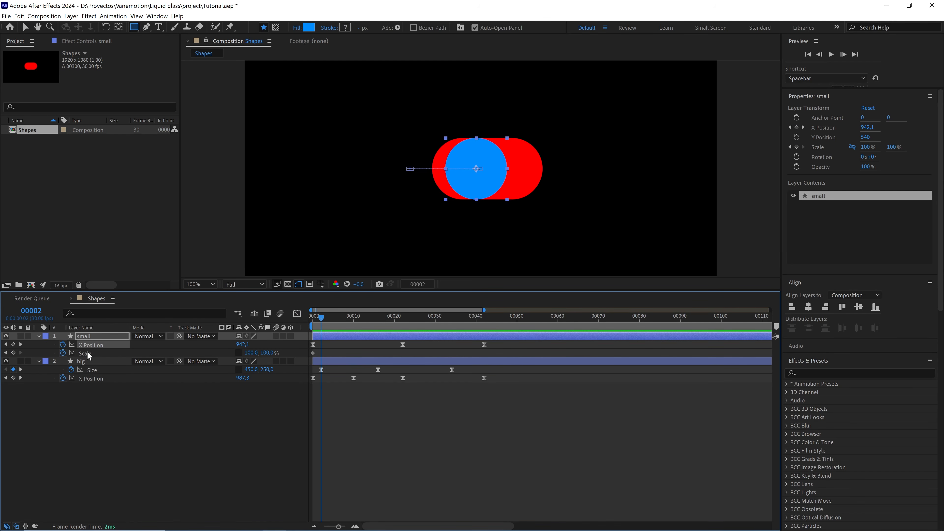
drag(326, 320, 401, 329)
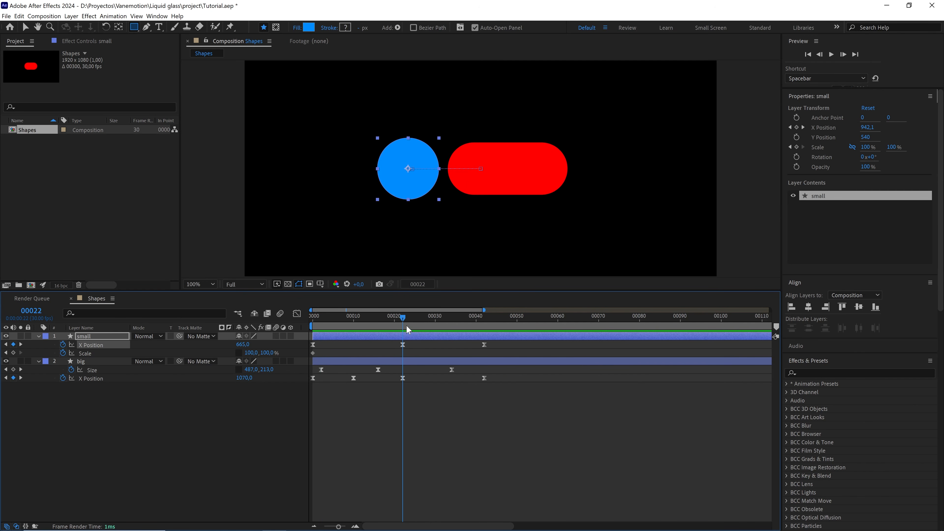
click(252, 352)
click(290, 344)
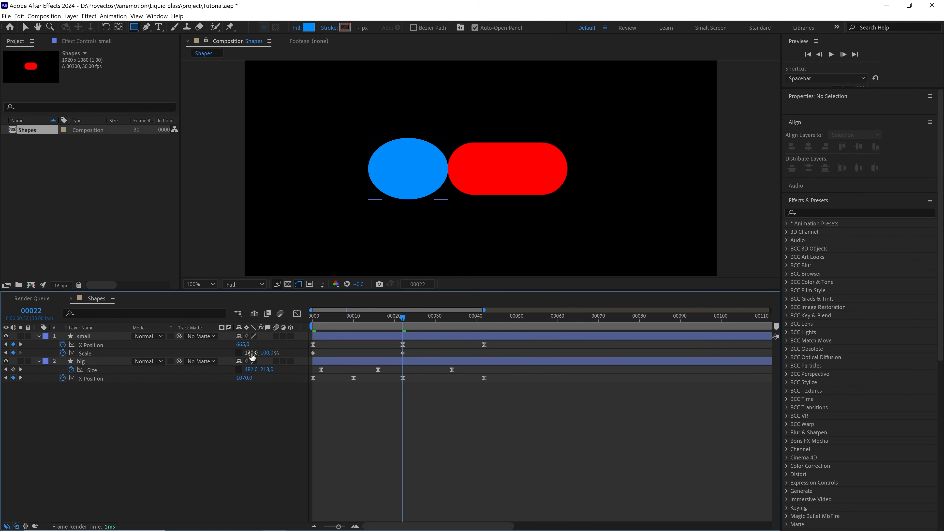
click(268, 352)
text(70)
click(351, 346)
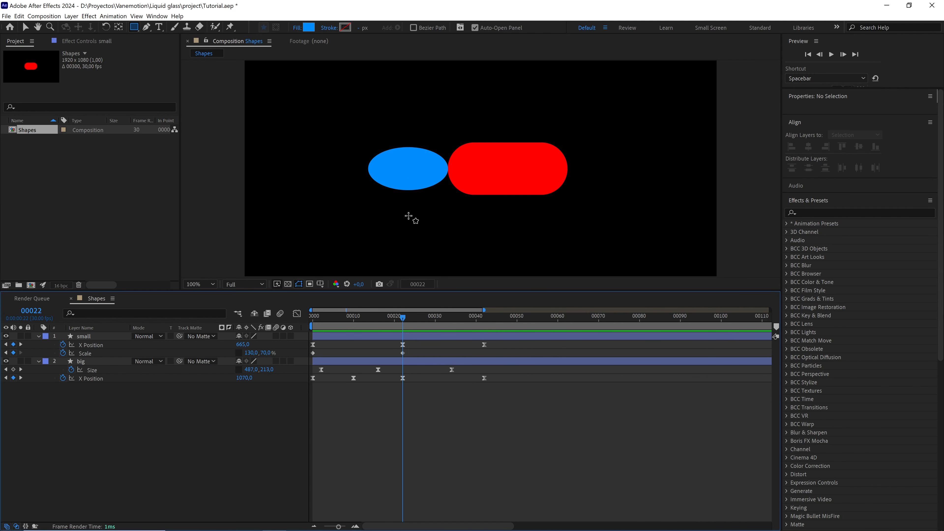
Copy the small layer's first Scale keyframe to frame 42.
drag(406, 316, 480, 326)
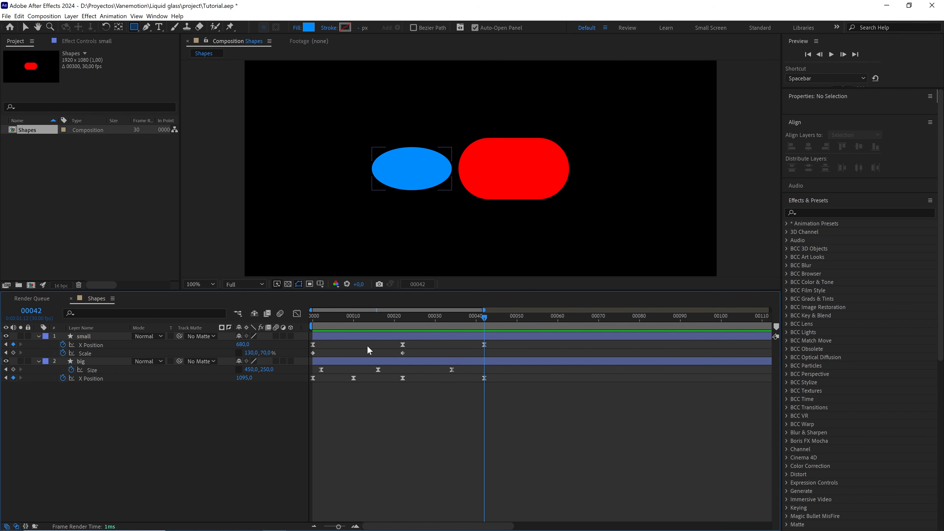
click(313, 352)
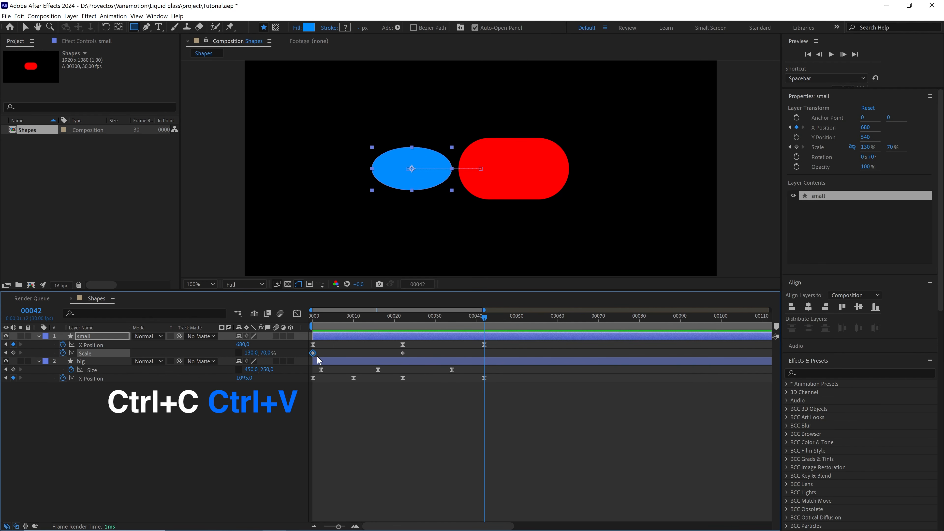
key(ctrl+v)
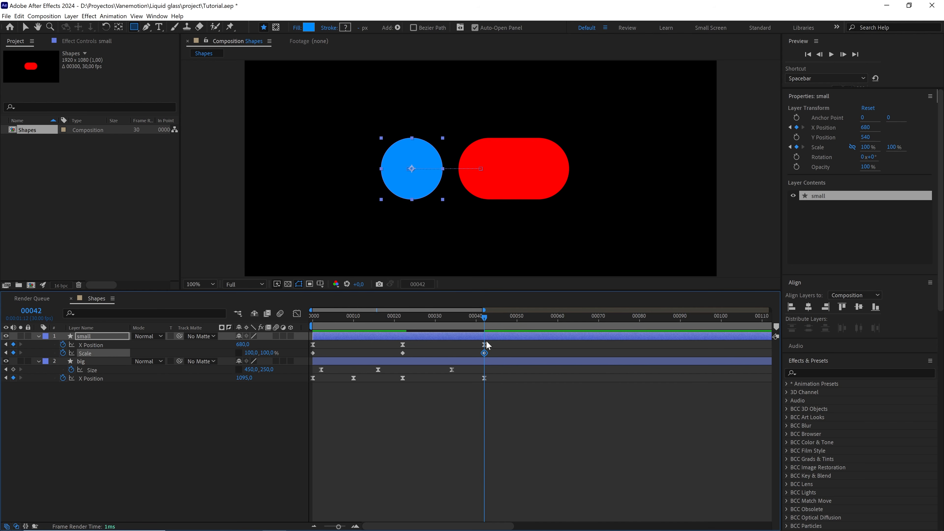
Apply Easy Ease to the small layer's Scale keyframes at frames 22 and 42 and preview the animation from the start.
drag(495, 348, 305, 356)
drag(512, 350, 463, 352)
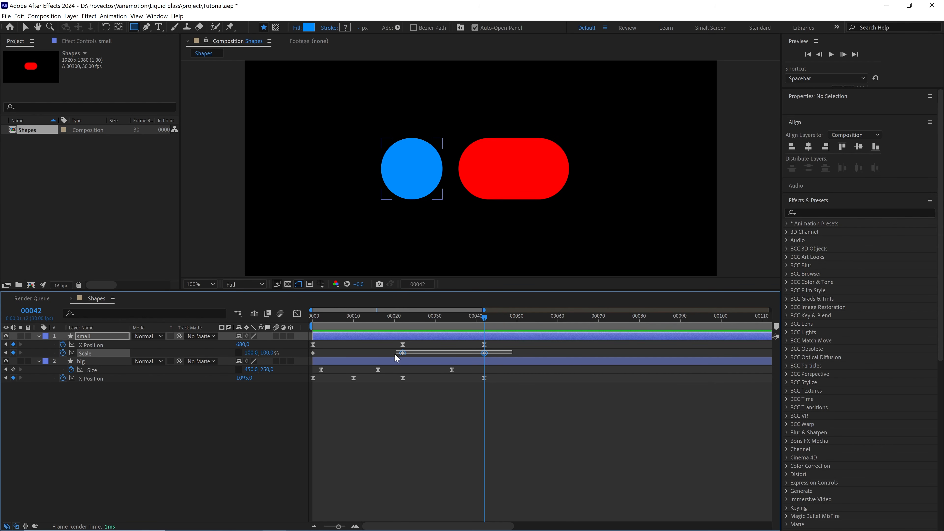
drag(395, 353, 390, 354)
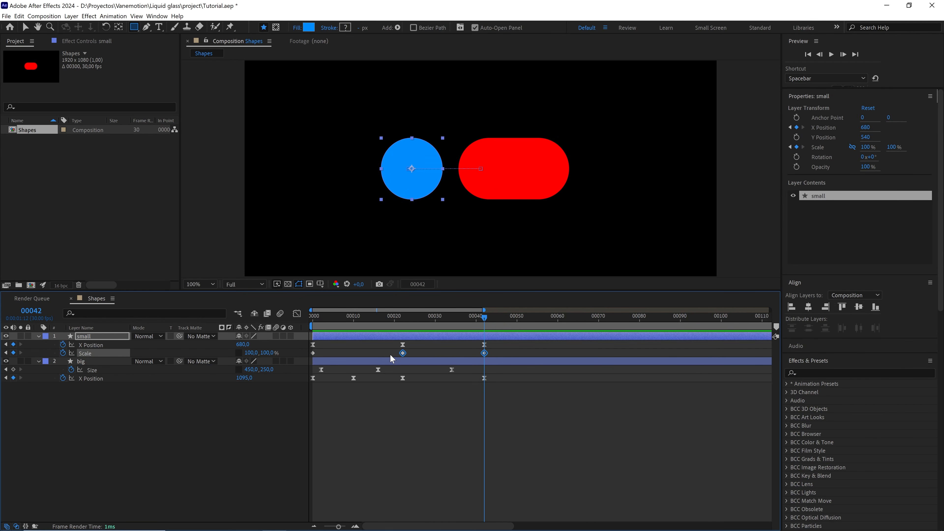
key(F9)
key(Home)
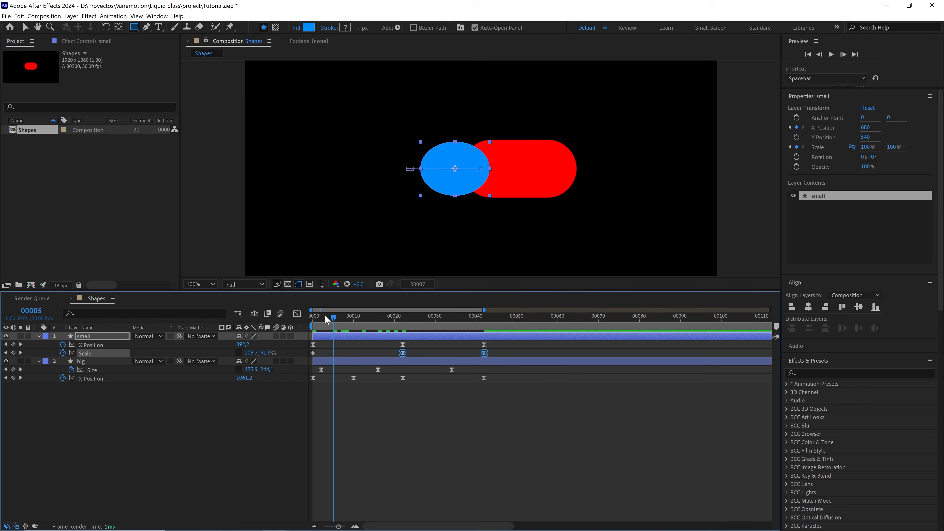
key(space)
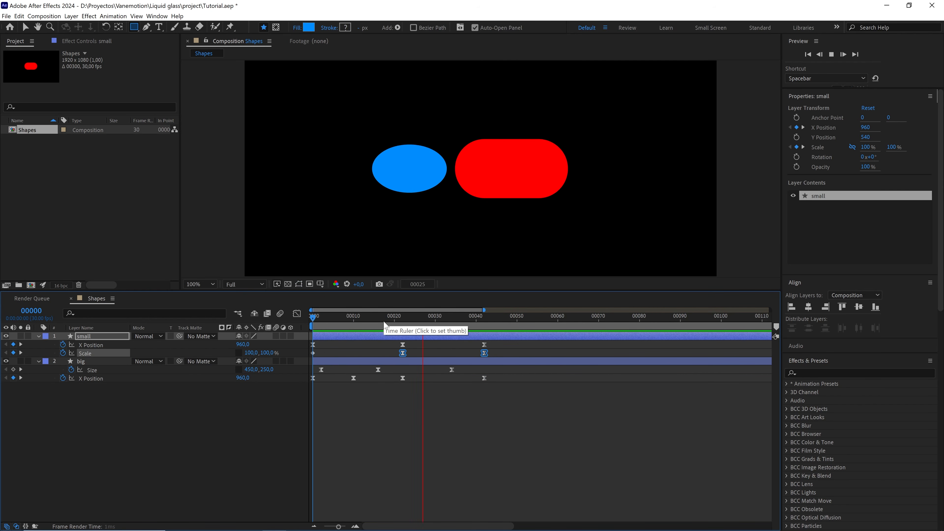
Move the small layer's second Scale keyframe to frame 10 and its last one to frame 27, and play the result.
drag(384, 320, 353, 319)
click(374, 341)
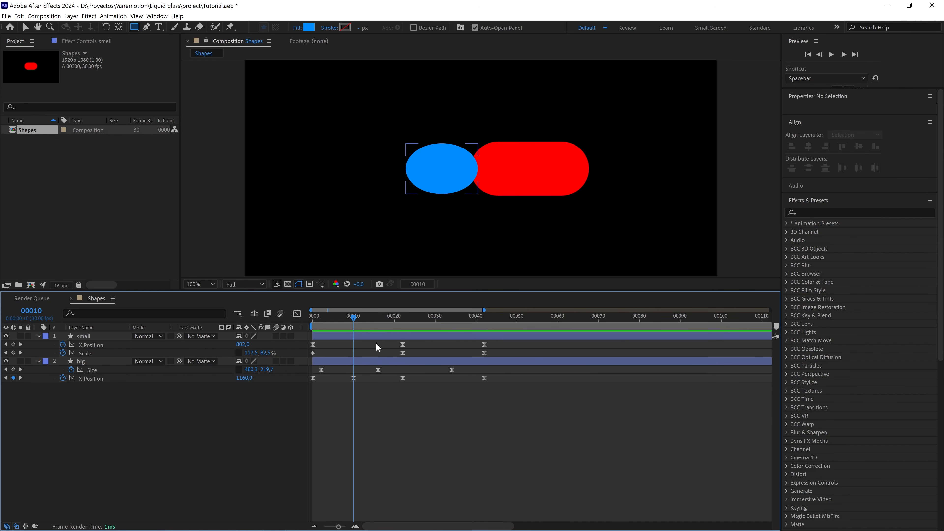
drag(403, 353, 357, 352)
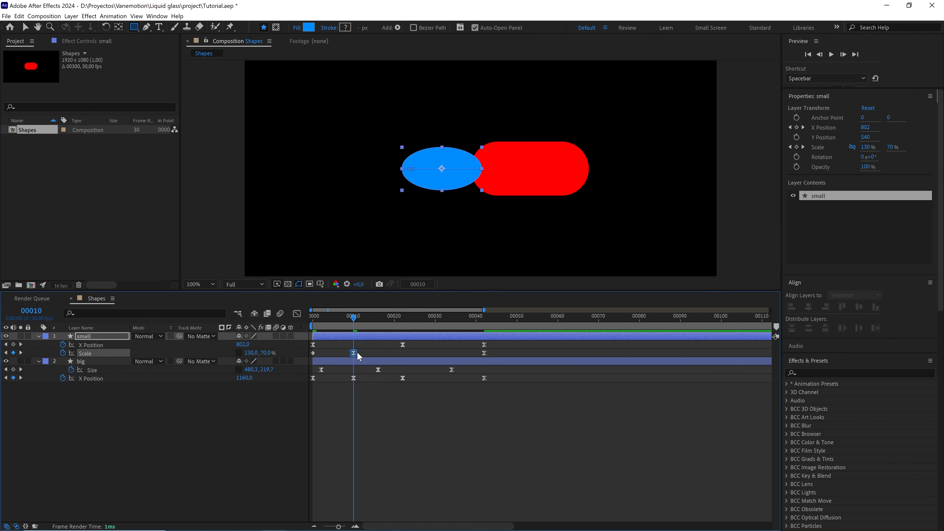
drag(346, 319, 421, 328)
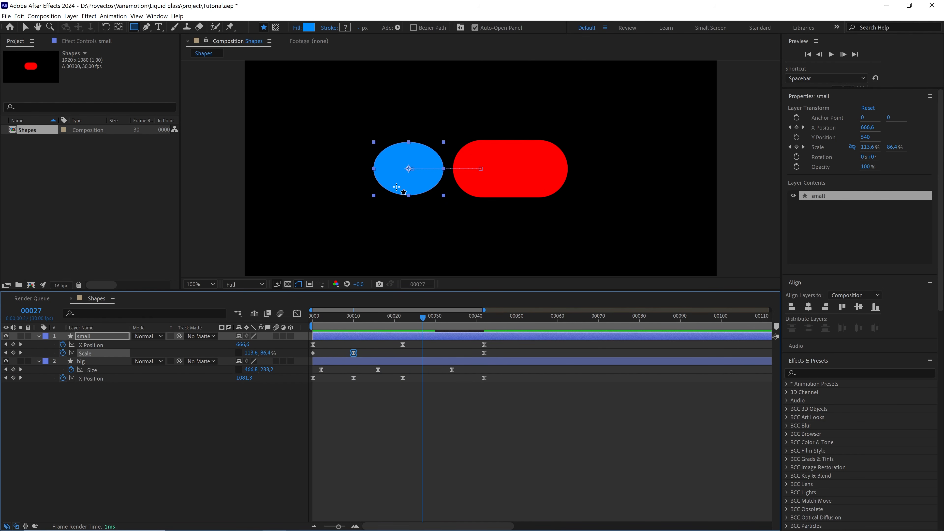
drag(484, 352, 425, 353)
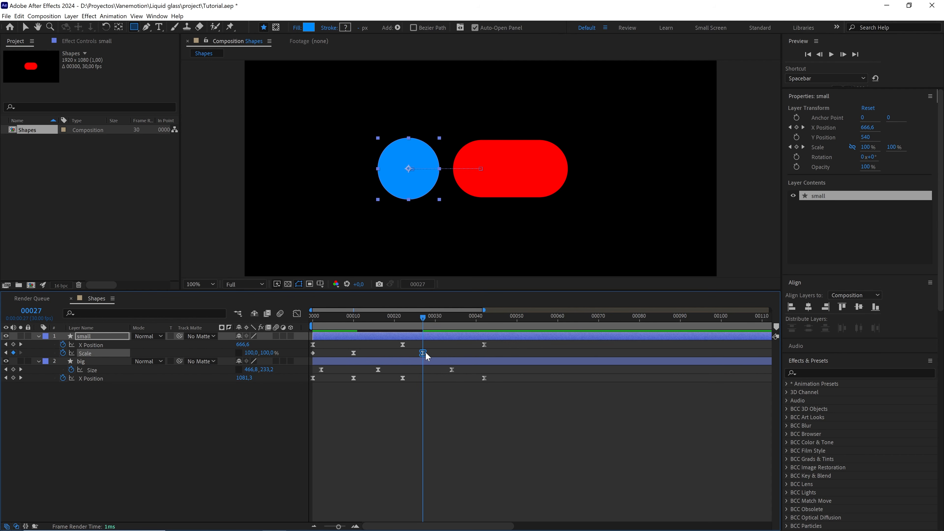
drag(426, 319, 286, 317)
key(space)
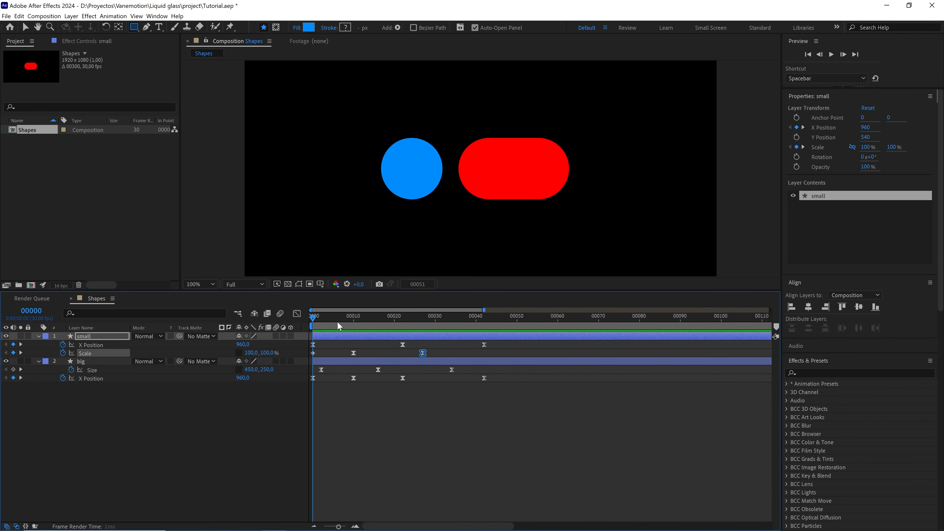
Constrain the small layer's Scale proportions, slightly lengthen the easing handles between frames 10 and 27 in the speed graph, and preview.
drag(445, 350, 346, 356)
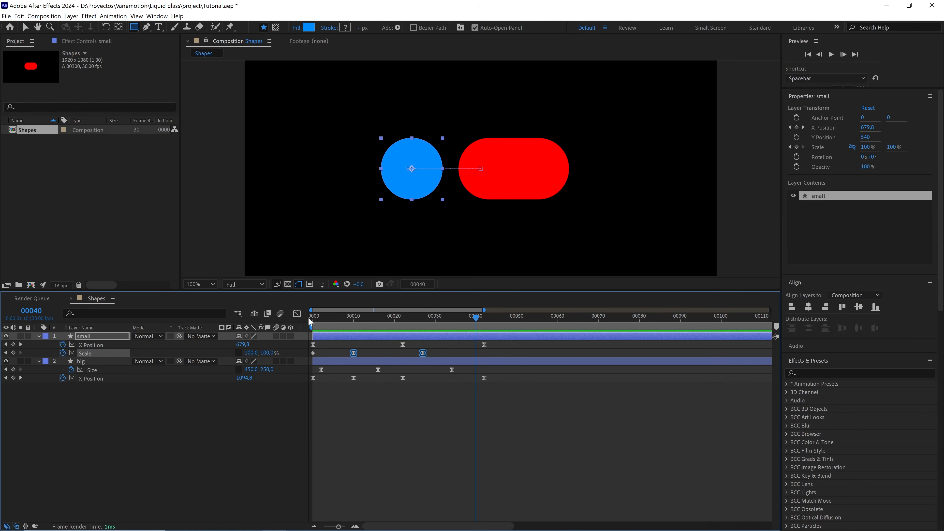
click(297, 313)
drag(346, 431, 345, 423)
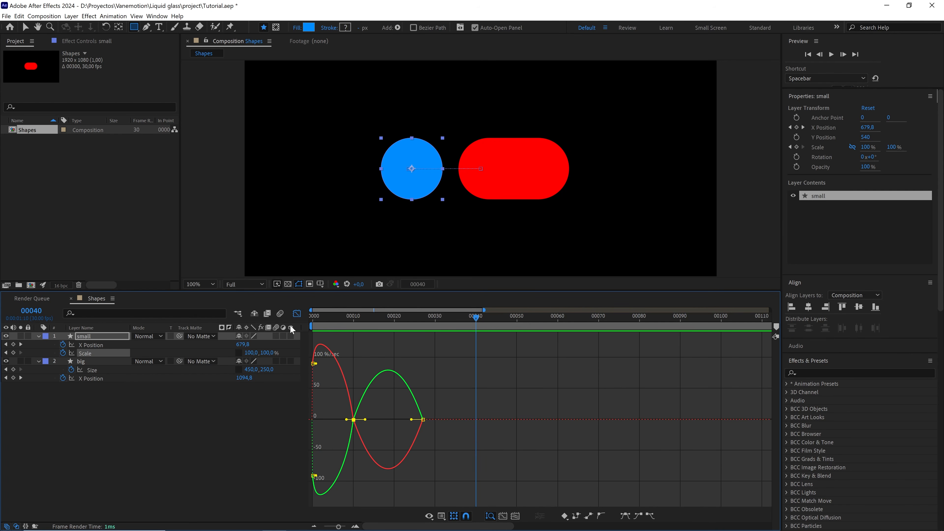
click(239, 353)
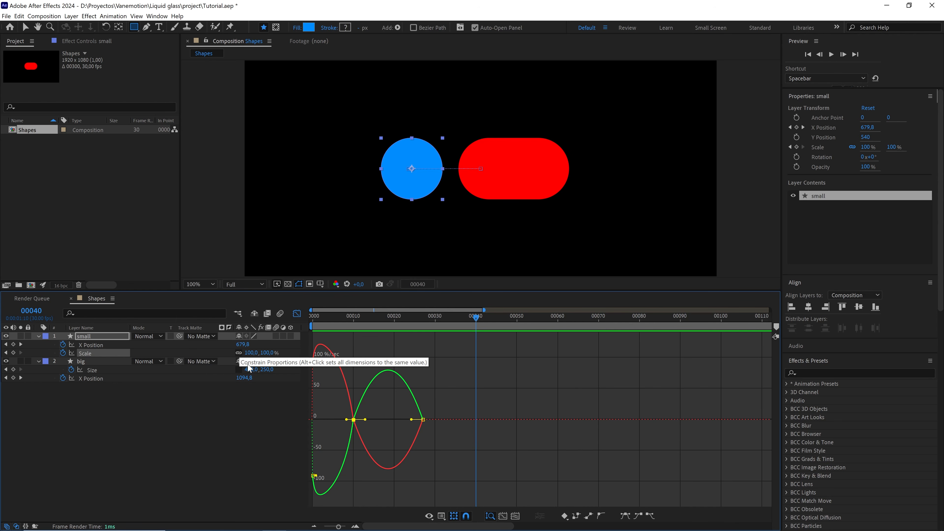
drag(350, 422, 370, 419)
drag(451, 408, 406, 419)
key(space)
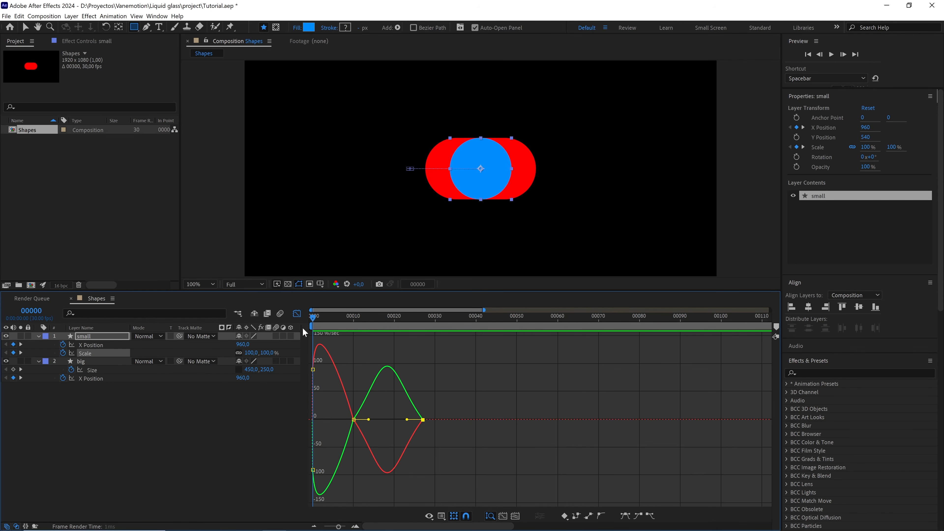
key(space)
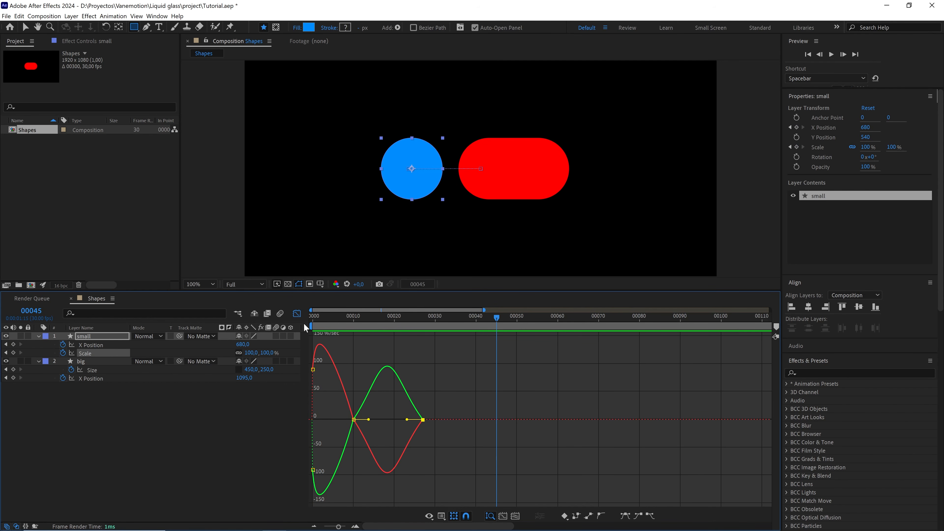
Collapse the properties of both shape layers and close the graph view.
key(ctrl+a)
key(u)
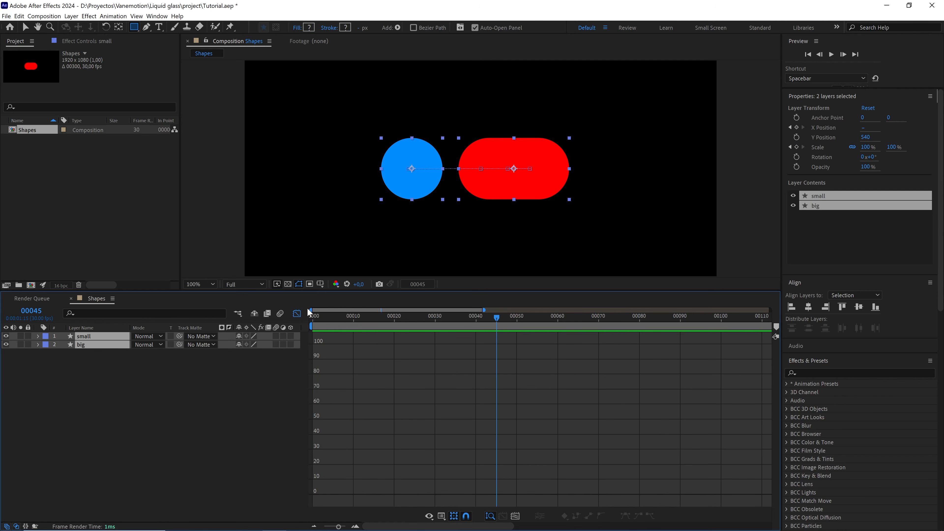
click(297, 313)
click(178, 395)
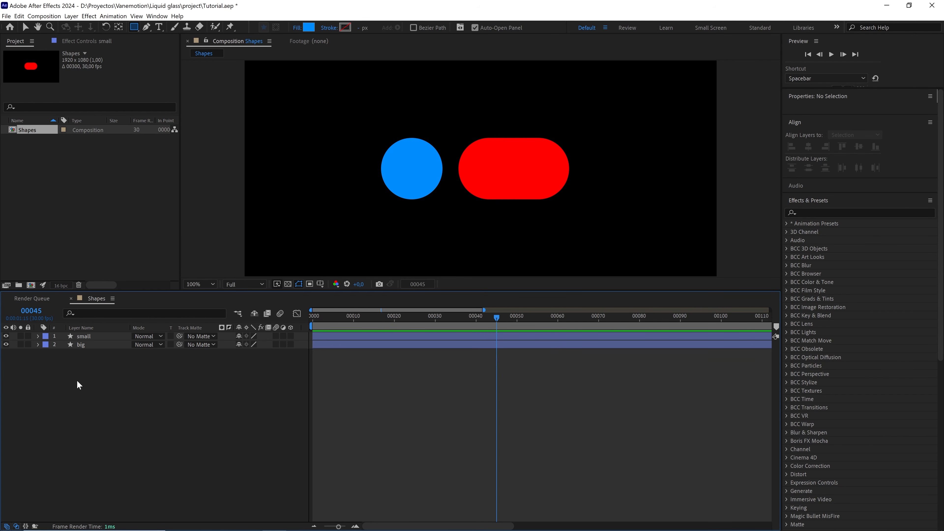
Create an adjustment layer above the shape layers and name it liquid.
right_click(93, 371)
mouse_move(182, 372)
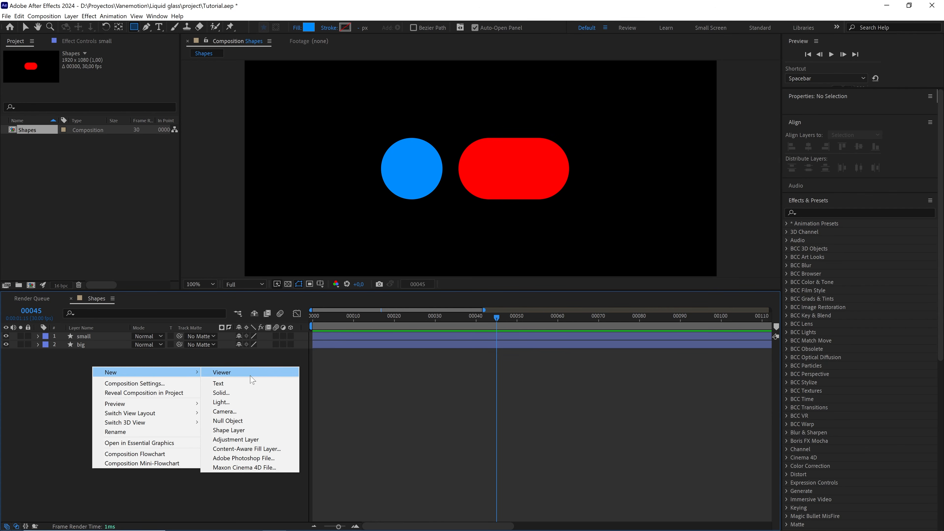
click(251, 442)
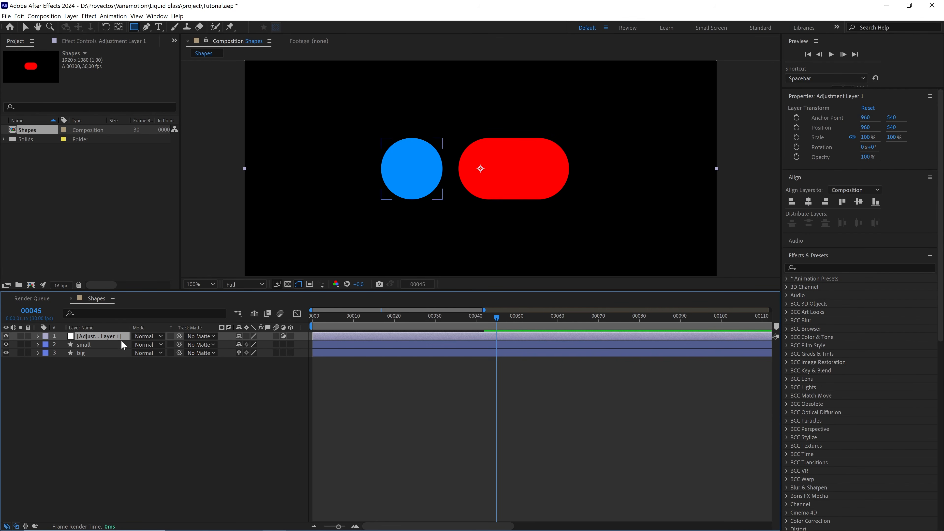
key(Return)
text(liquid)
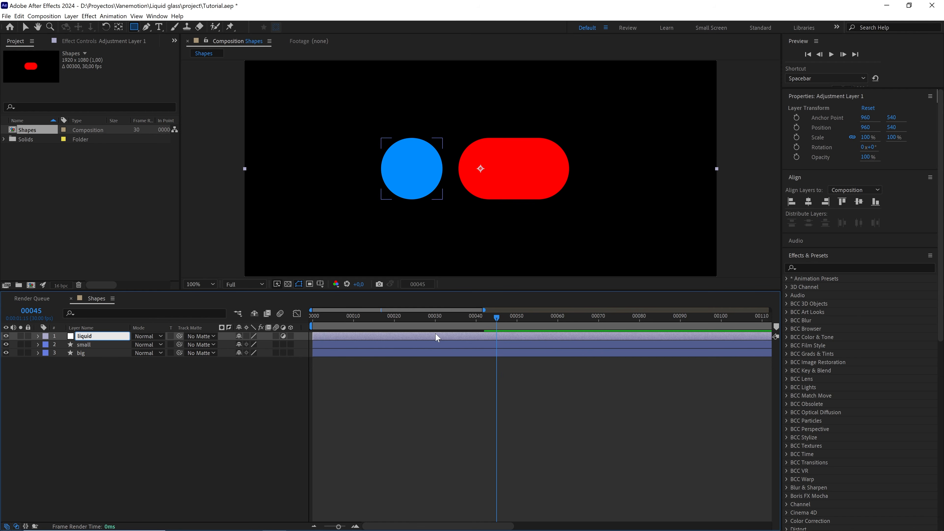
Apply the Fill effect to the liquid layer and set its color to white (FFFFFF).
click(855, 268)
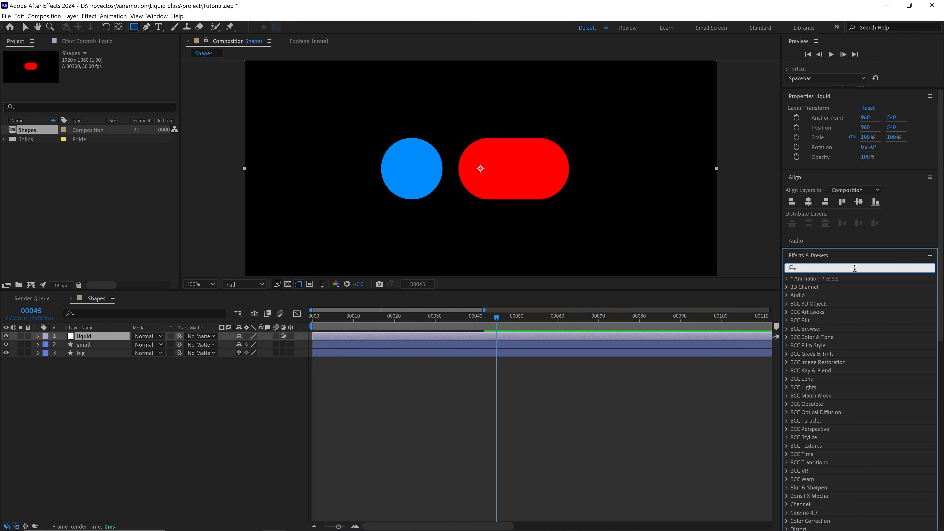
text(fill)
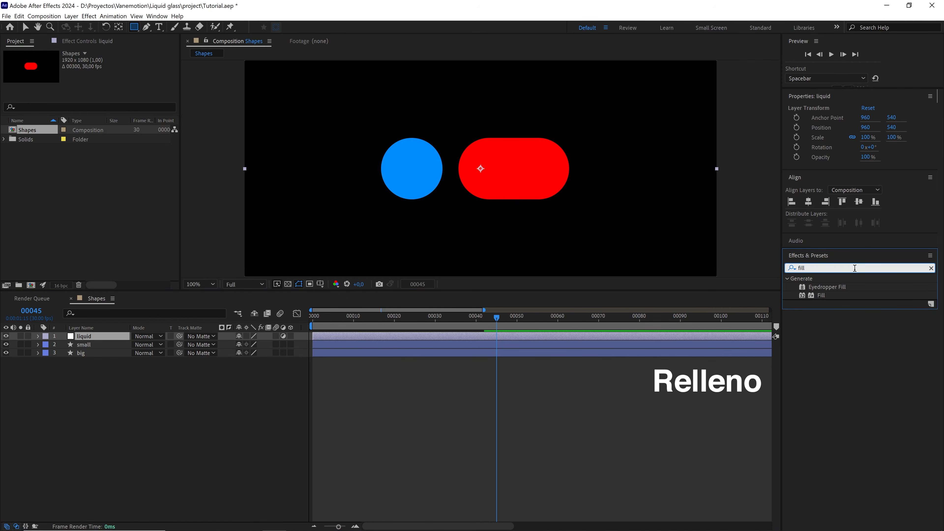
drag(821, 295, 96, 343)
click(103, 87)
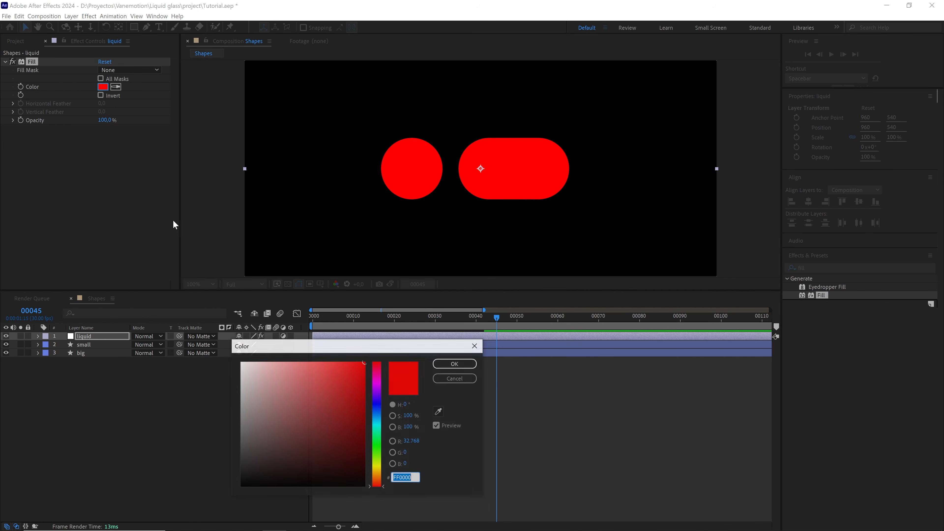
drag(289, 362, 166, 322)
click(456, 364)
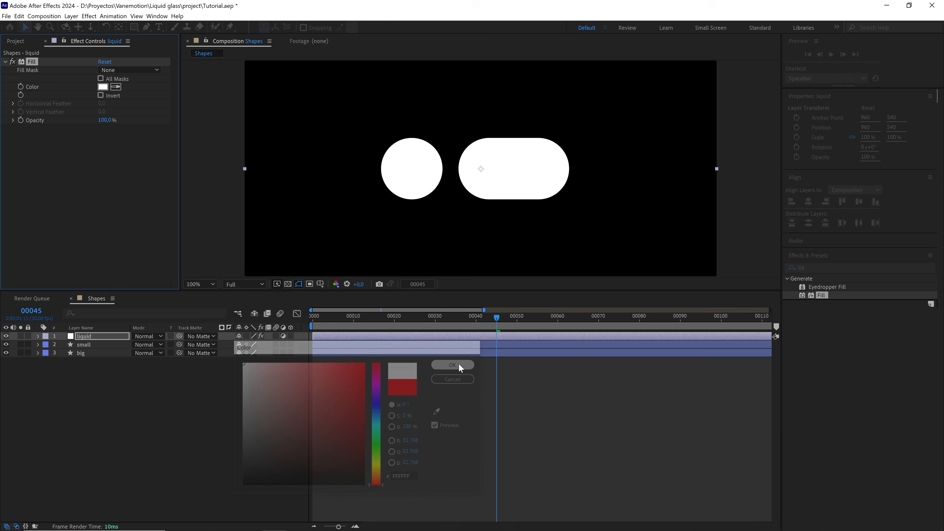
Add Fast Box Blur to the liquid layer with a Blur Radius of 30.
click(839, 269)
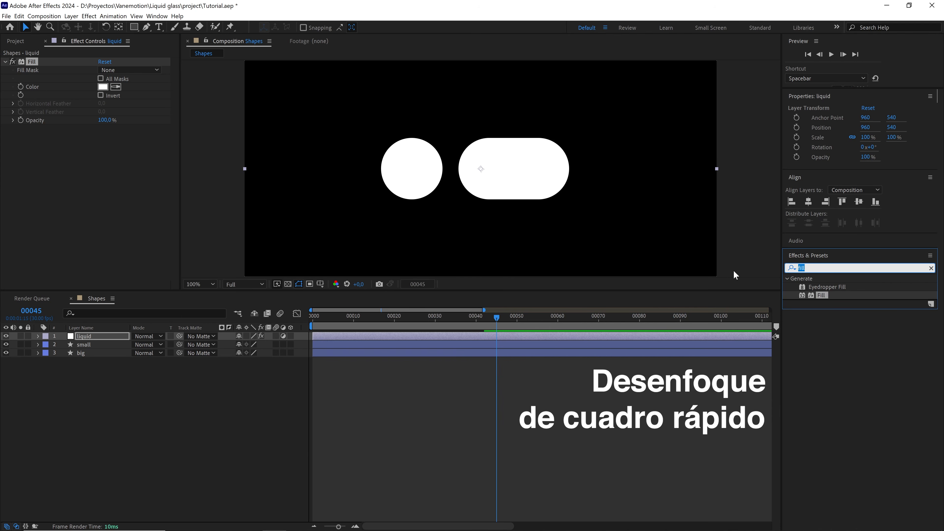
text(fast b)
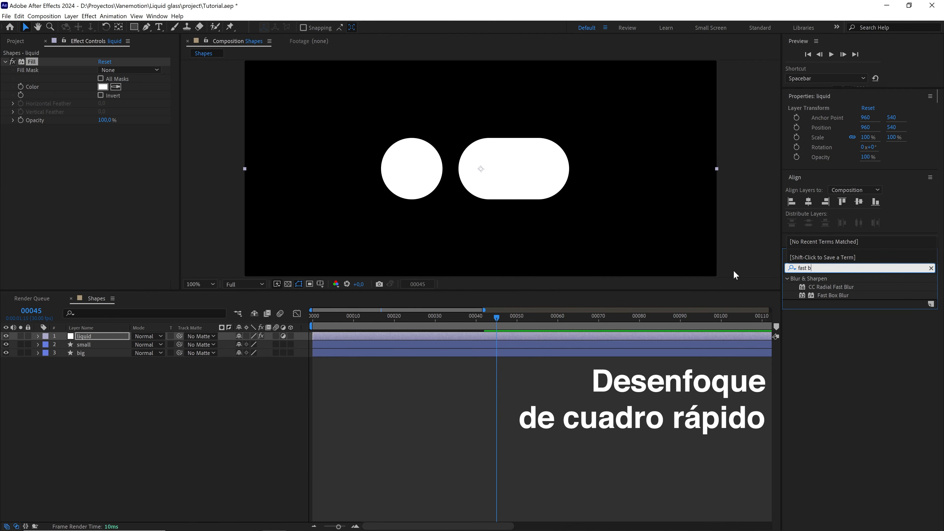
drag(832, 295, 107, 337)
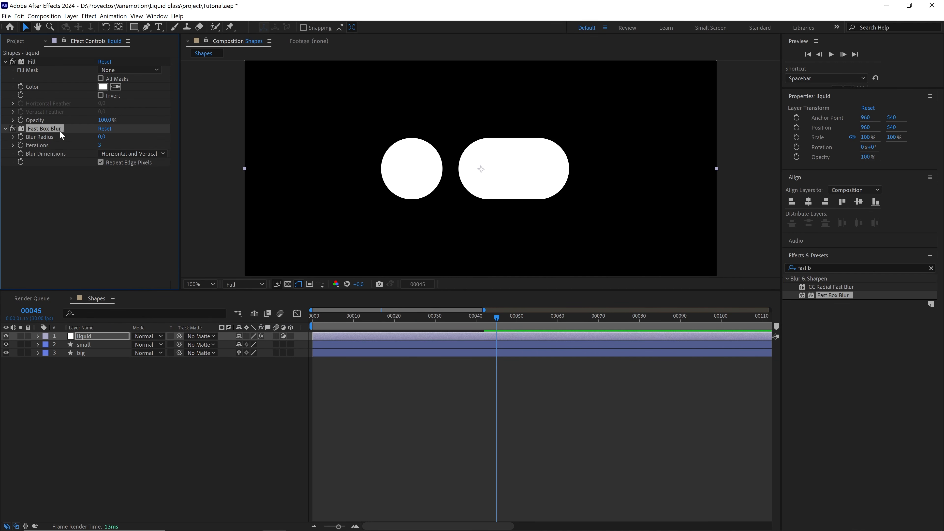
drag(104, 138, 116, 138)
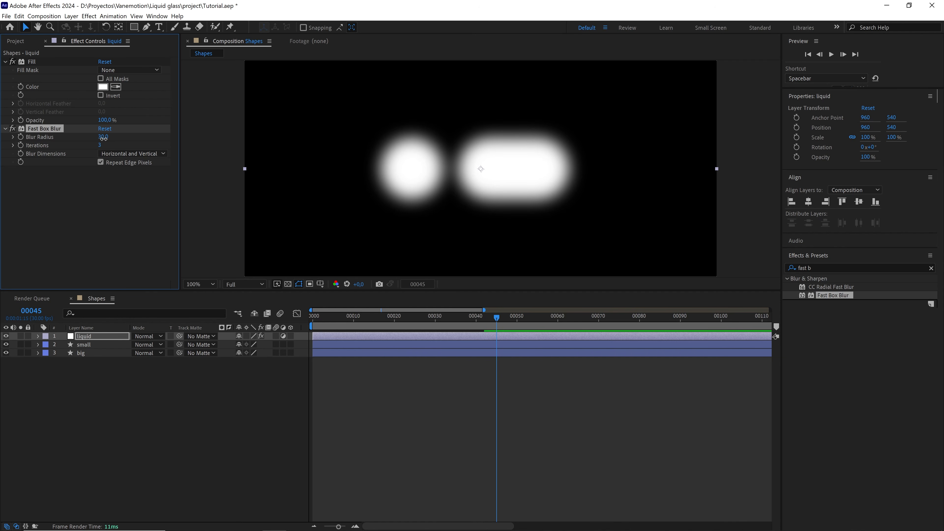
click(113, 138)
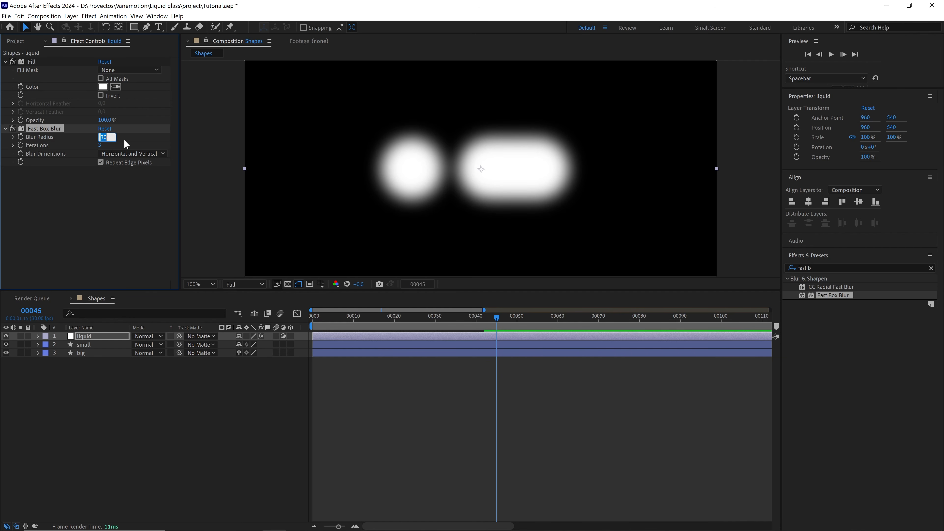
Add the Levels effect from Color Correction to the liquid layer.
click(837, 266)
text(level)
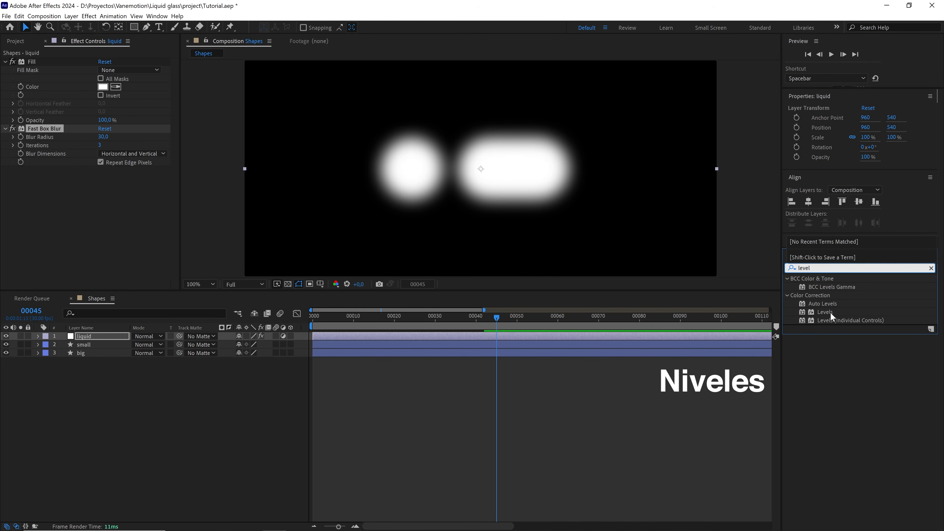
drag(831, 315, 112, 339)
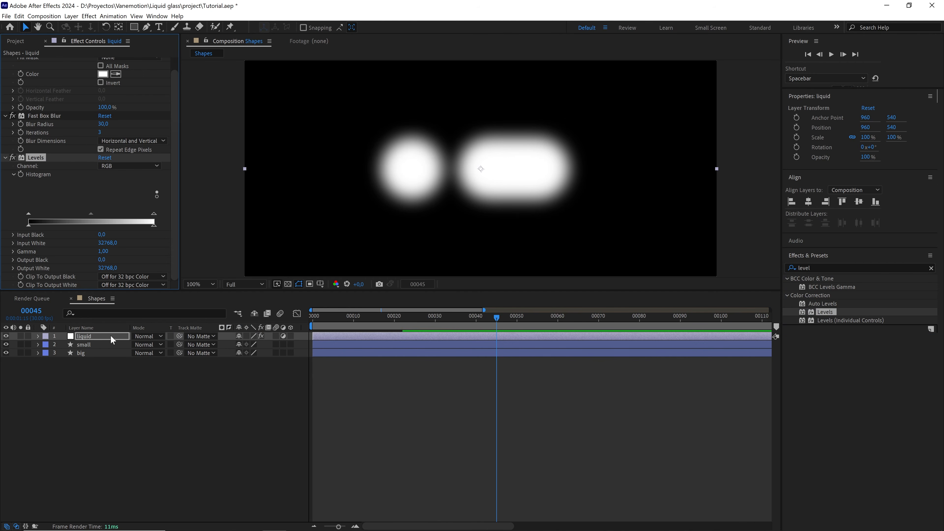
Switch the Levels channel to Alpha and lower Alpha Input White to about 18376.
key(period)
drag(411, 153, 422, 153)
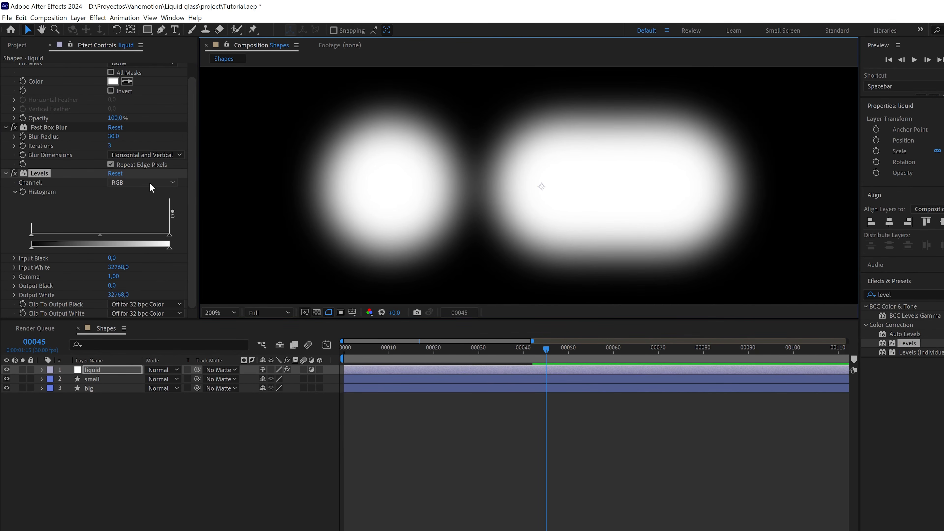
click(150, 182)
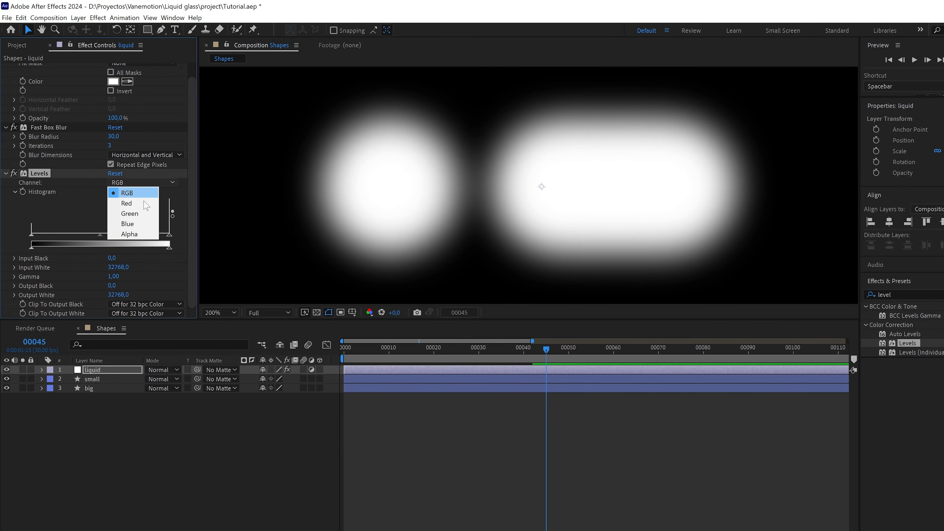
click(129, 235)
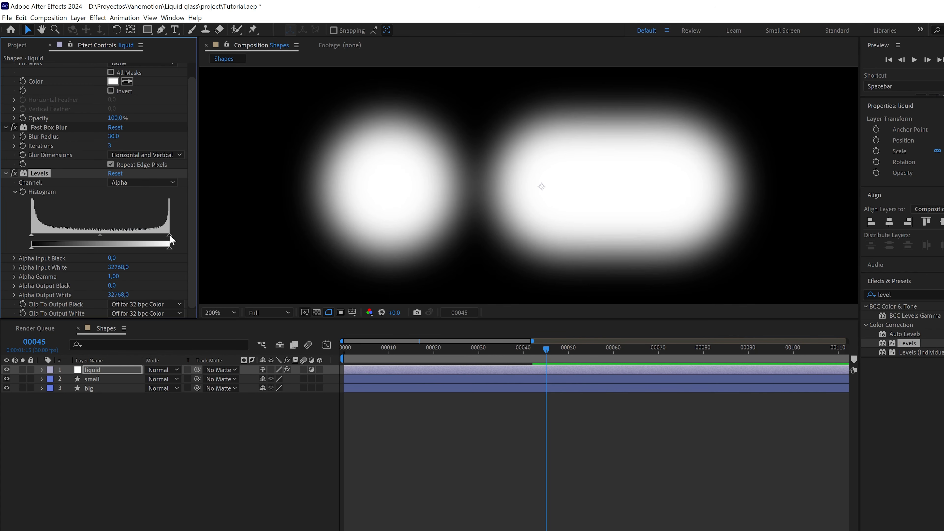
mouse_move(170, 235)
mouse_down()
mouse_move(143, 235)
mouse_move(161, 236)
mouse_up()
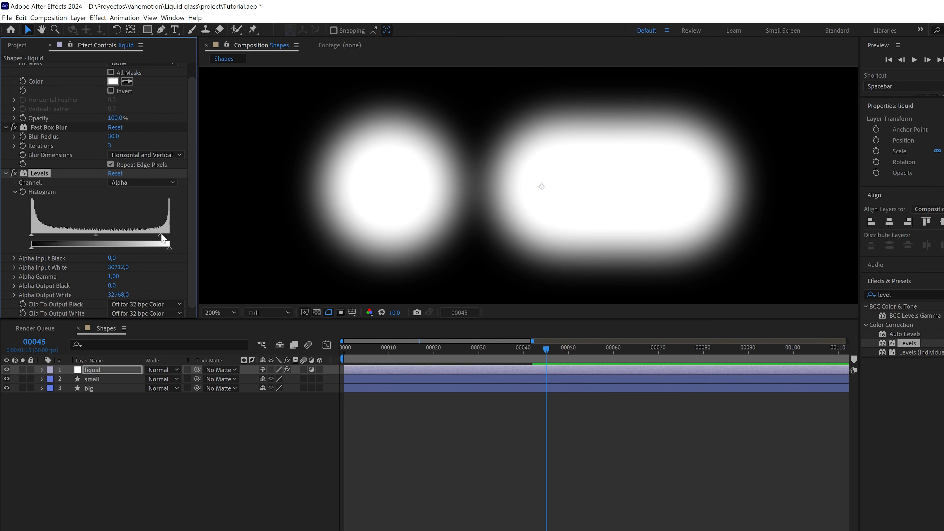
drag(163, 238, 109, 234)
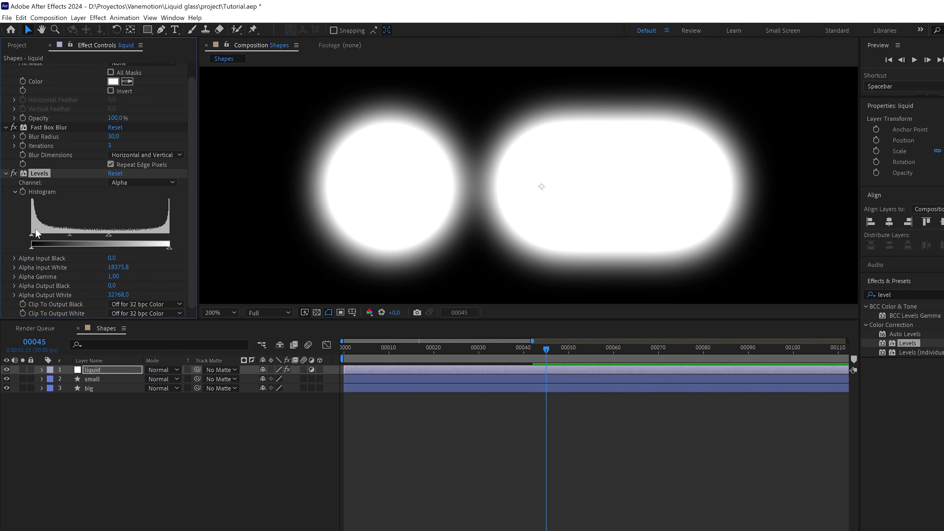
Sharpen the liquid layer's alpha edges in Levels with Alpha Input Black about 16705 and Alpha Input White about 17219.
drag(31, 235, 102, 235)
scroll(424, 193, up, 3)
scroll(470, 196, down, 1)
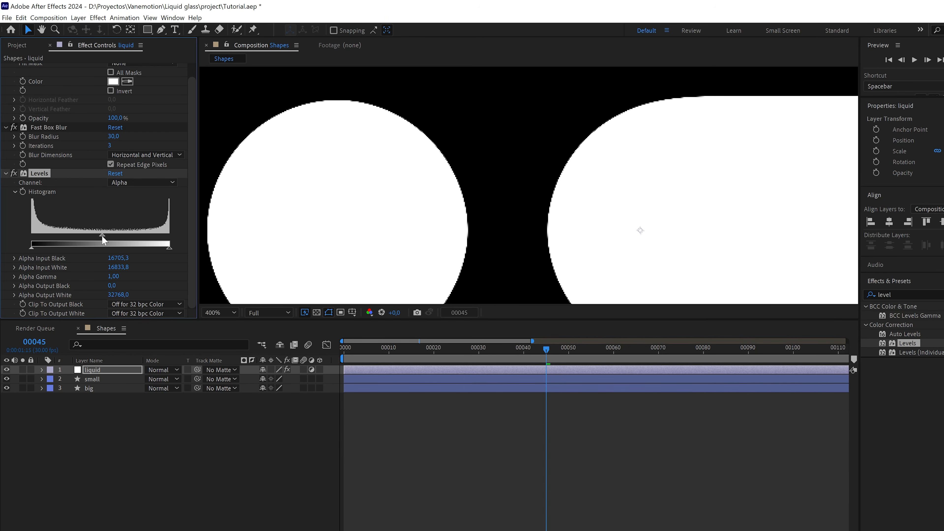
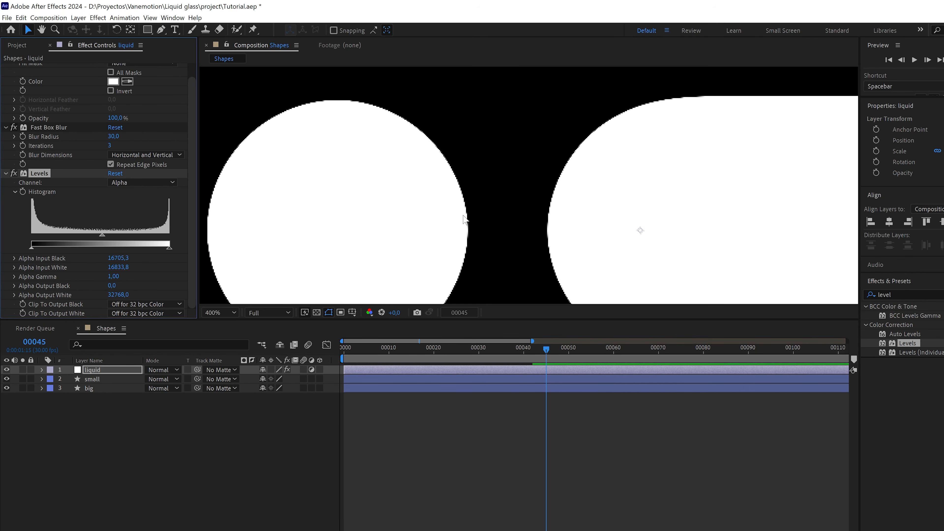
drag(103, 234, 103, 235)
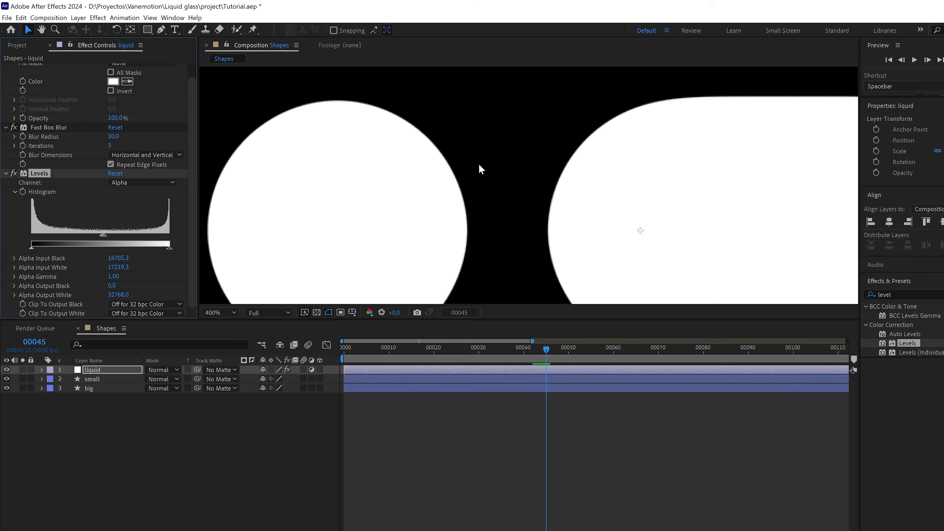
scroll(481, 168, down, 2)
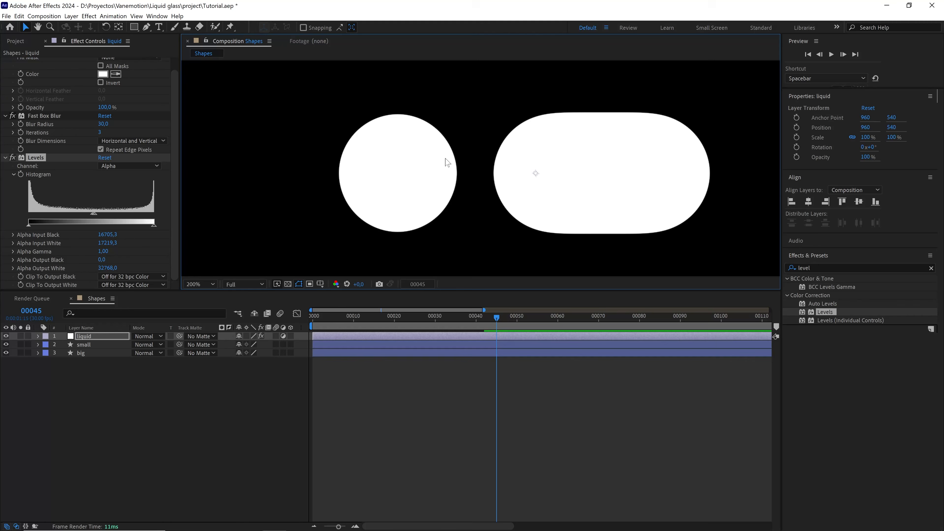
Play the shape separation from near the beginning to check the liquid merge, and park the playhead at frame 22.
click(526, 359)
drag(478, 322, 322, 320)
key(comma)
key(space)
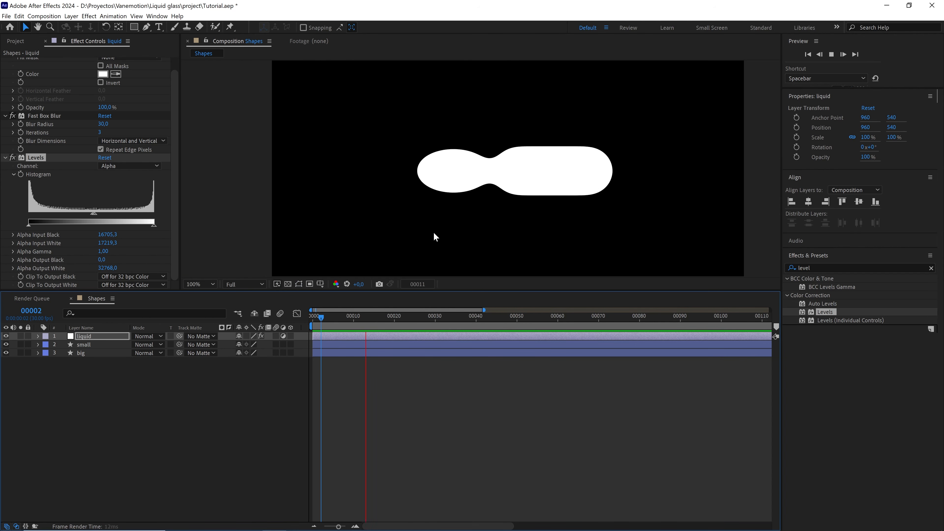
key(space)
key(period)
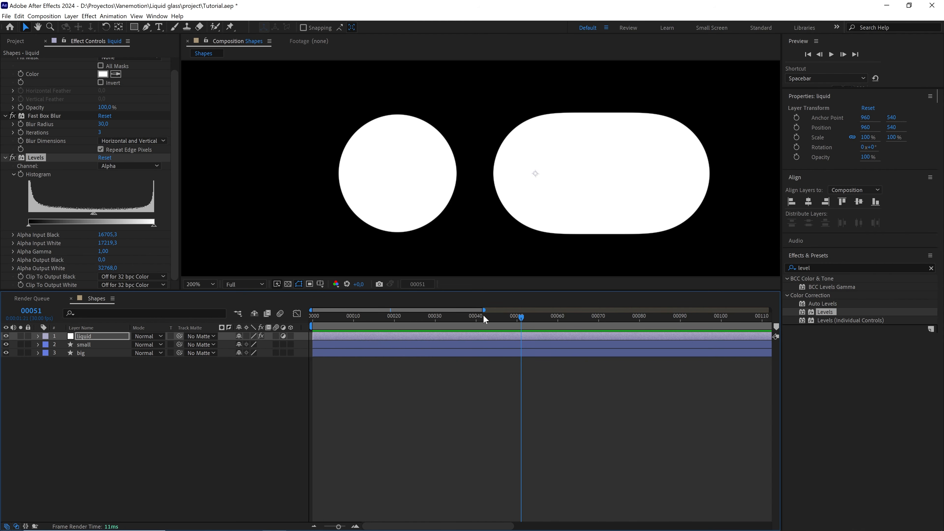
drag(485, 317, 401, 318)
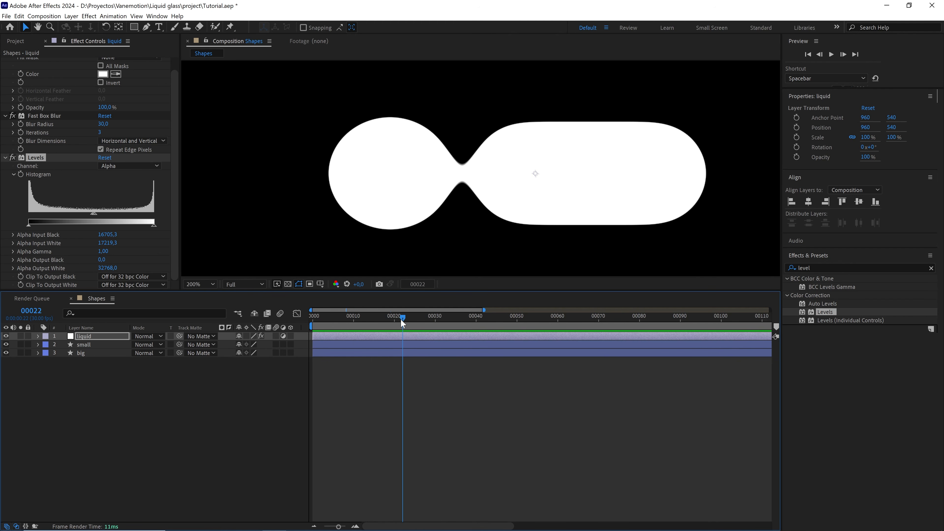
Add the Simple Choker effect to the liquid layer and collapse its Fill, Fast Box Blur and Levels settings.
click(803, 268)
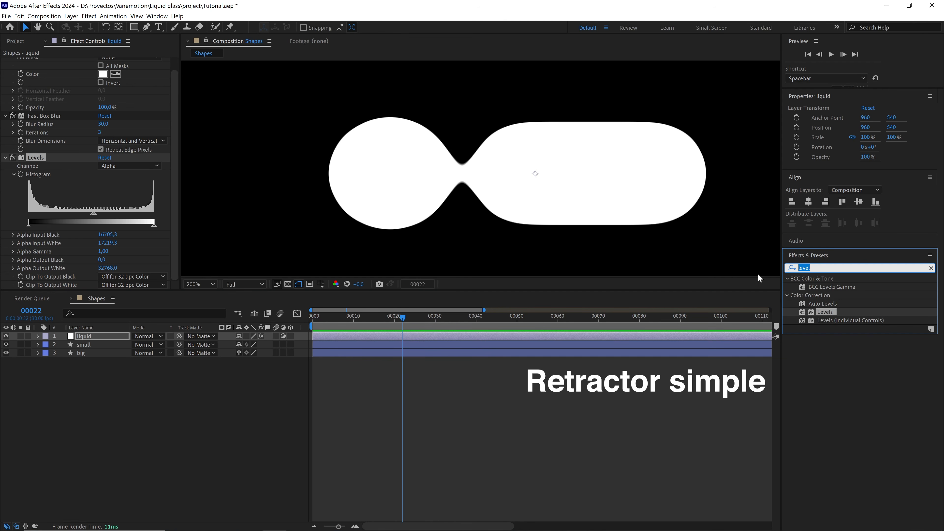
text(simple)
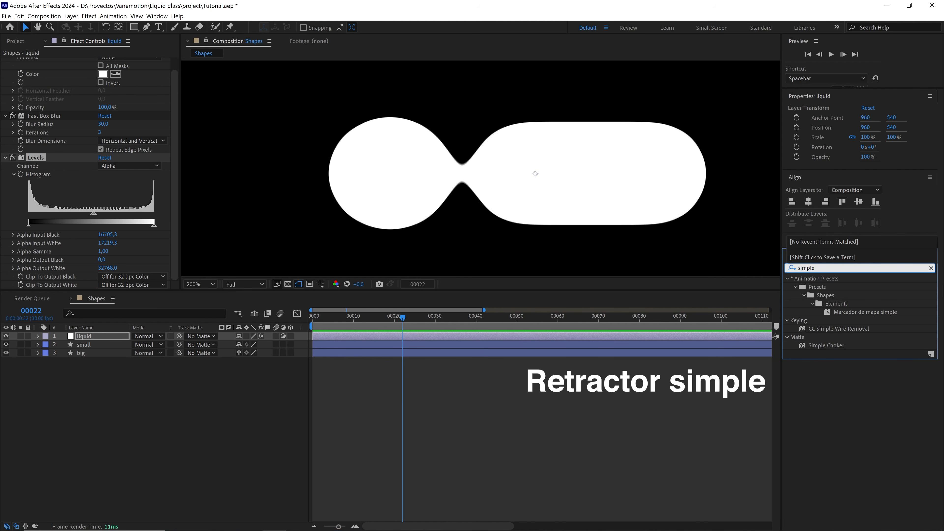
drag(836, 346, 126, 337)
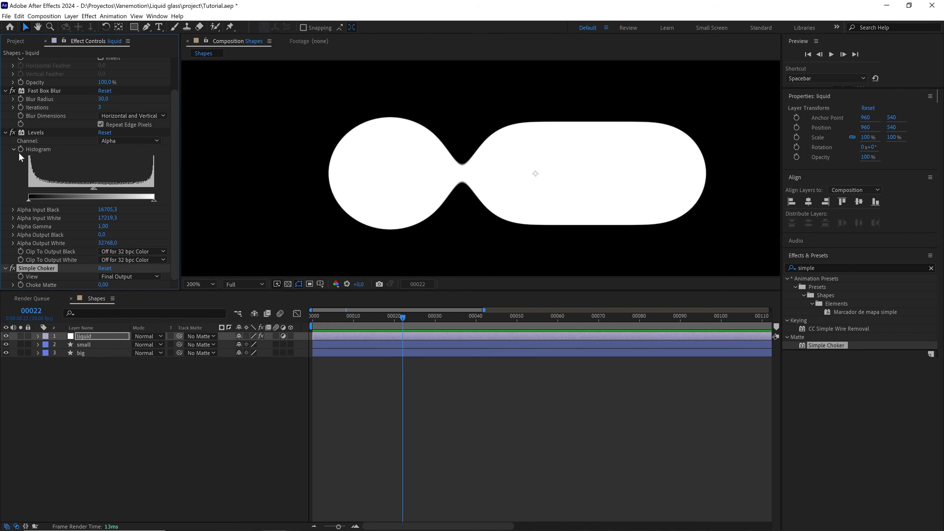
click(5, 133)
click(6, 62)
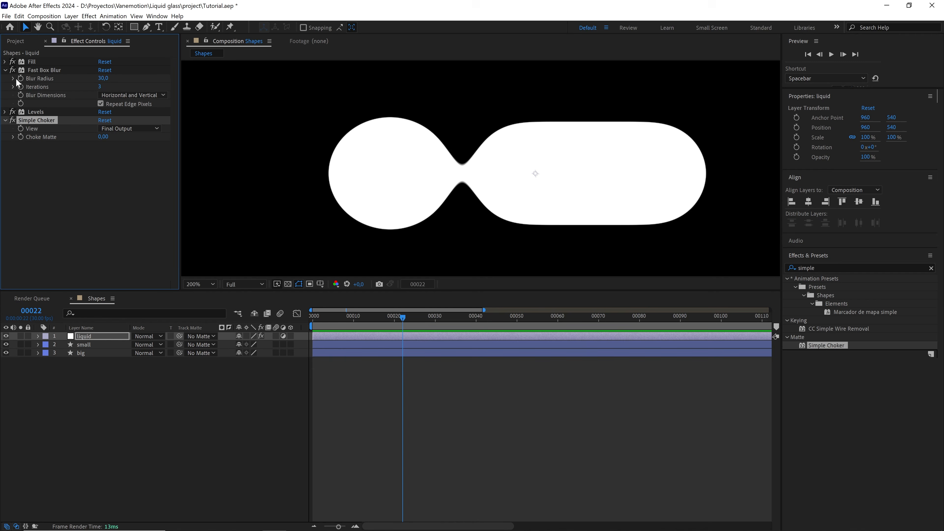
click(5, 70)
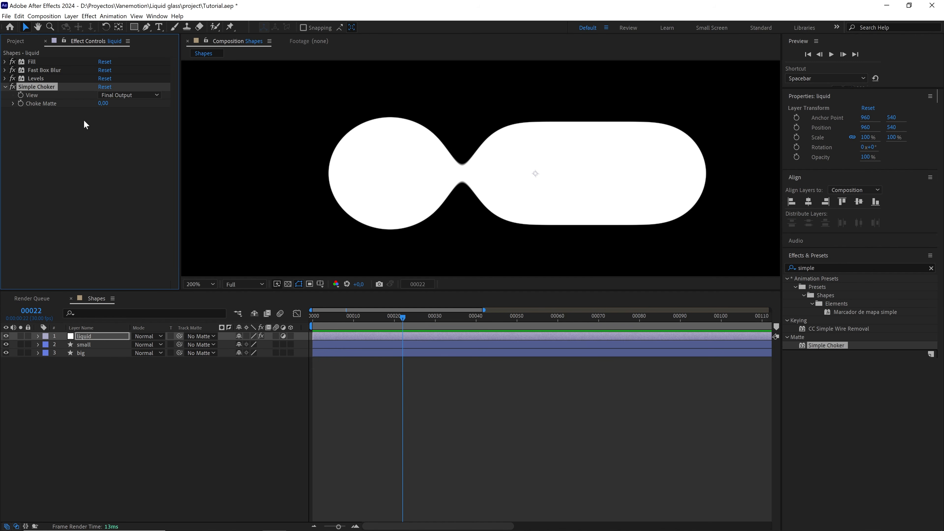
Try different Choke Matte amounts in Simple Choker and set it to -6, inspecting the joined edge up close.
drag(110, 104, 220, 117)
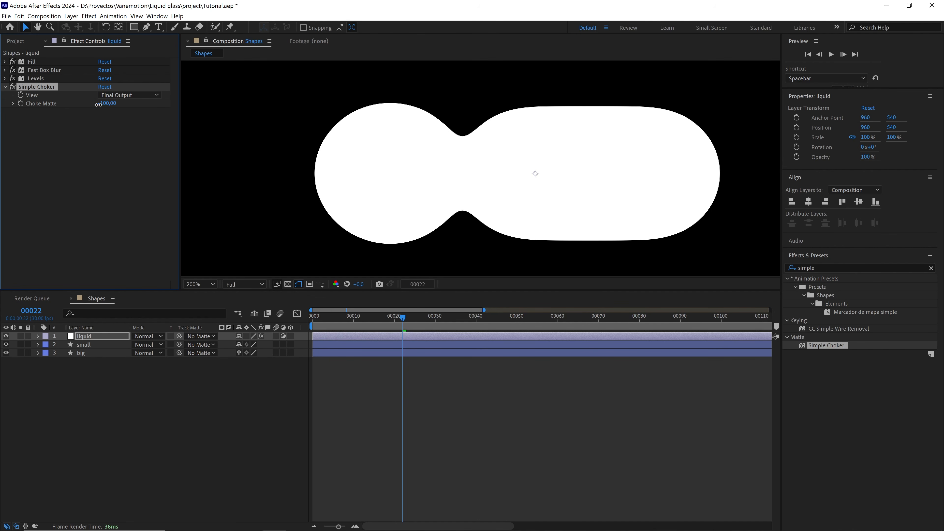
drag(106, 103, 148, 104)
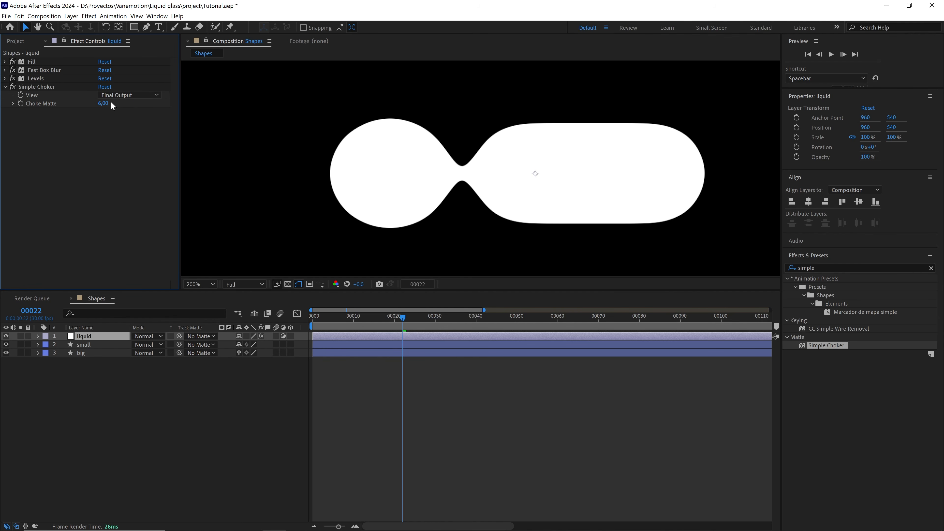
click(103, 101)
key(Return)
key(period)
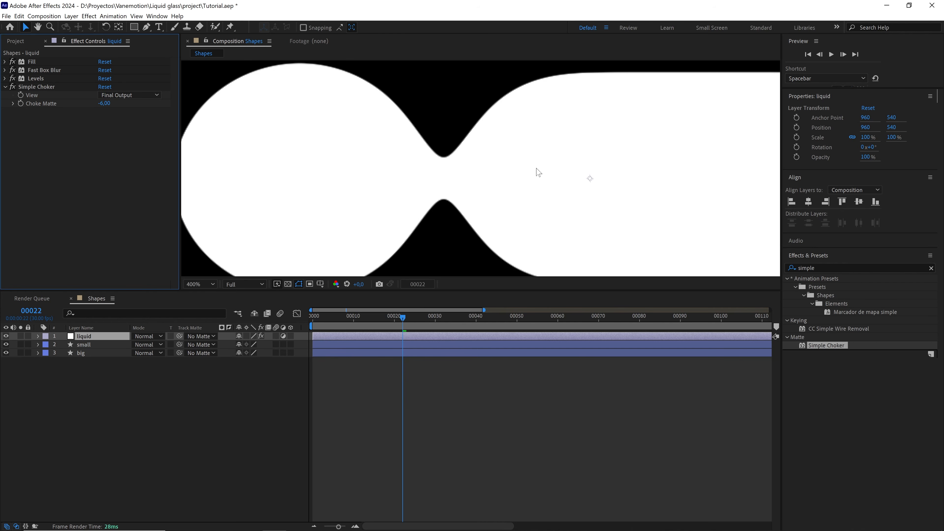
key(comma)
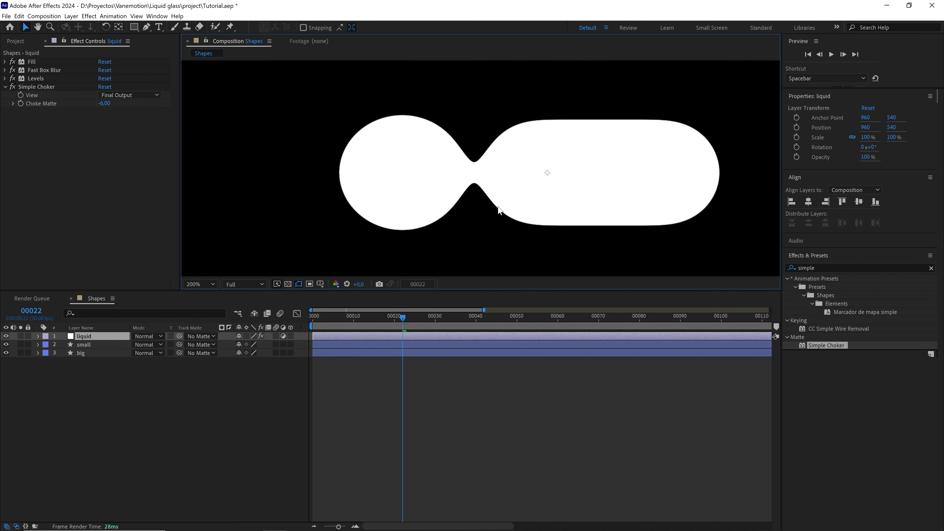
Preview the liquid shapes animation from the first frame.
drag(402, 317, 312, 317)
key(comma)
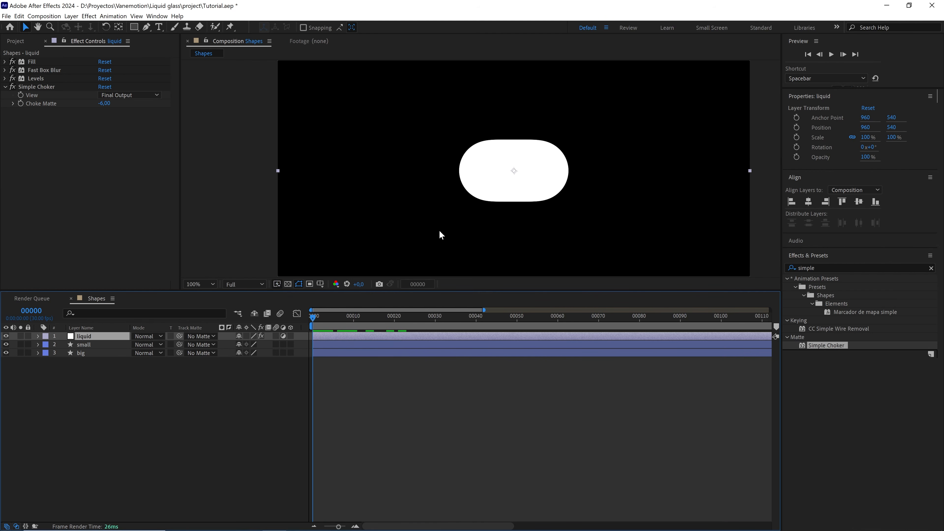
key(space)
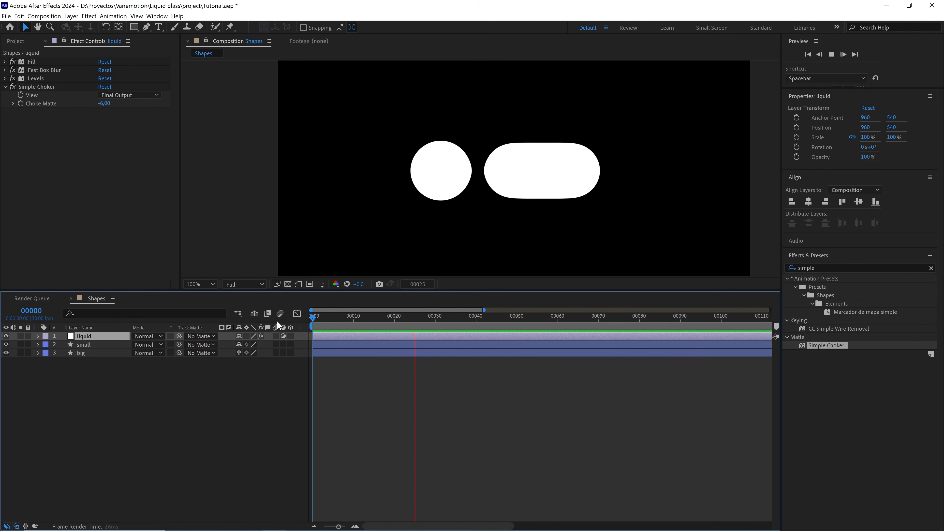
key(space)
Add a new adjustment layer to the Shapes composition and name it "turbulent".
right_click(95, 406)
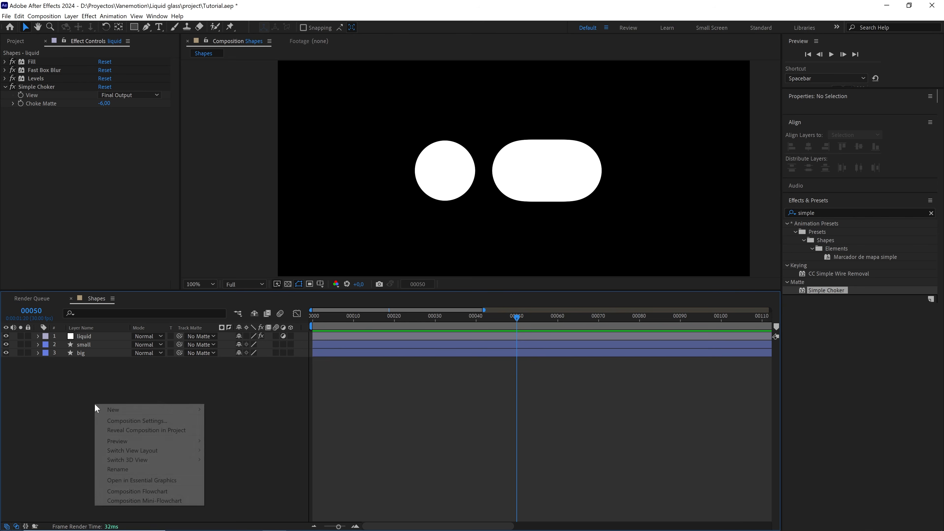
mouse_move(187, 409)
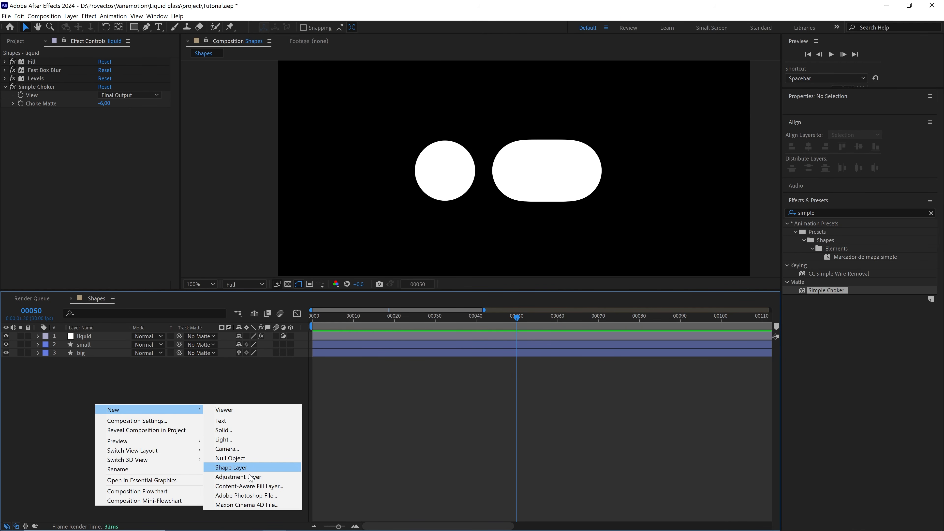
click(245, 476)
key(Return)
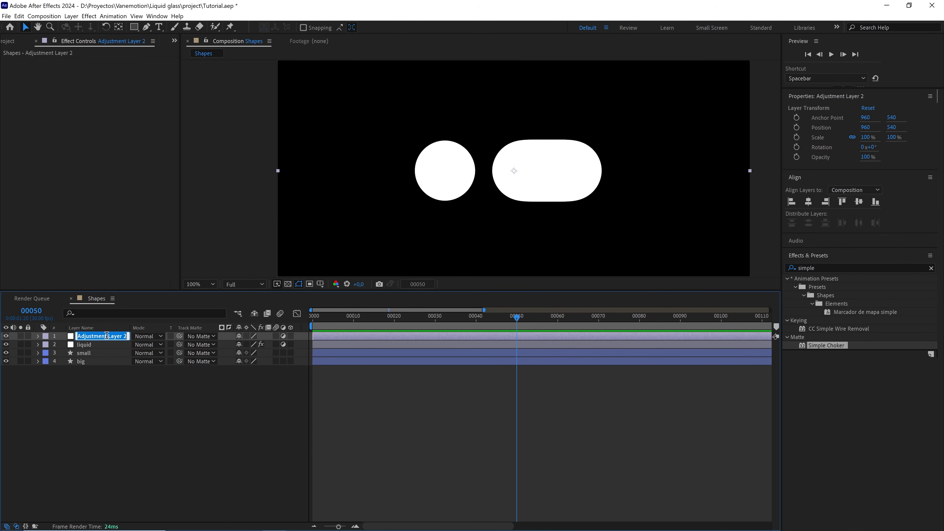
text(turbulent)
Find the Turbulent Displace effect by searching for "turbulent" and apply it to the turbulent layer.
click(817, 267)
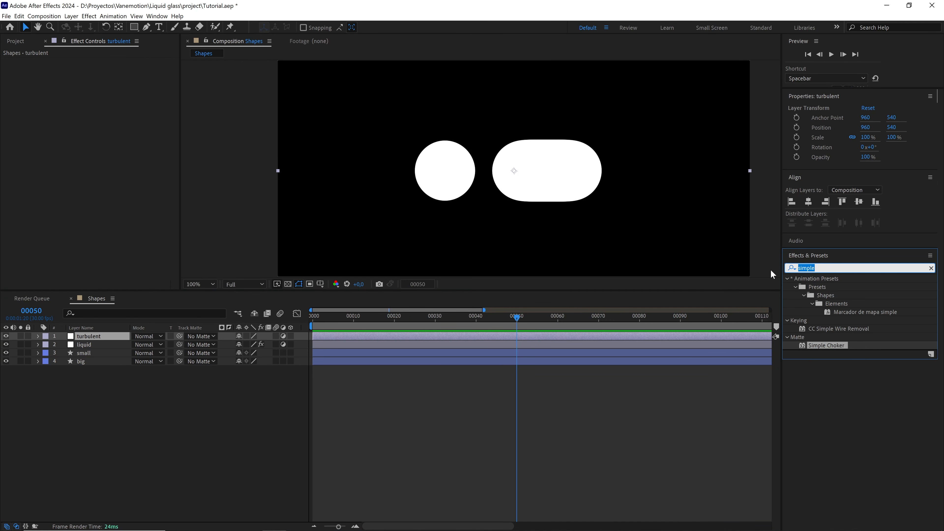
text(turbulent)
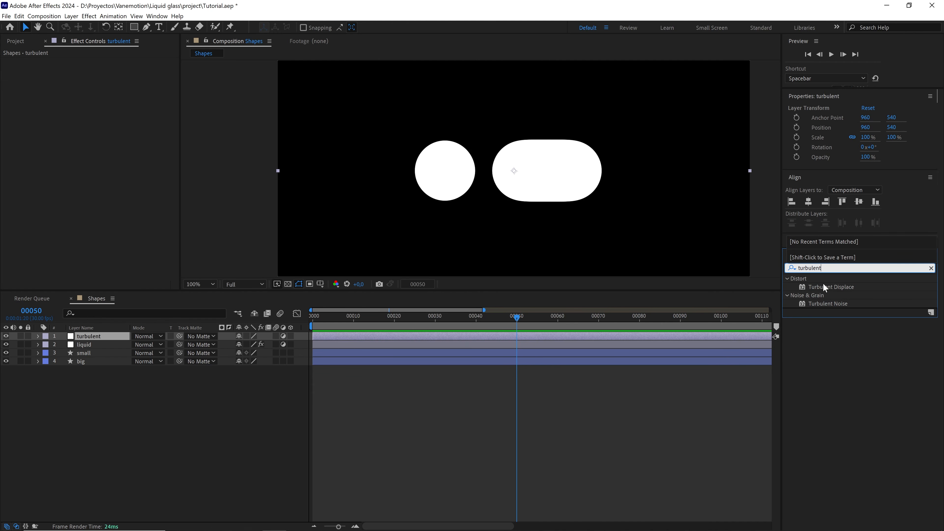
drag(831, 287, 175, 338)
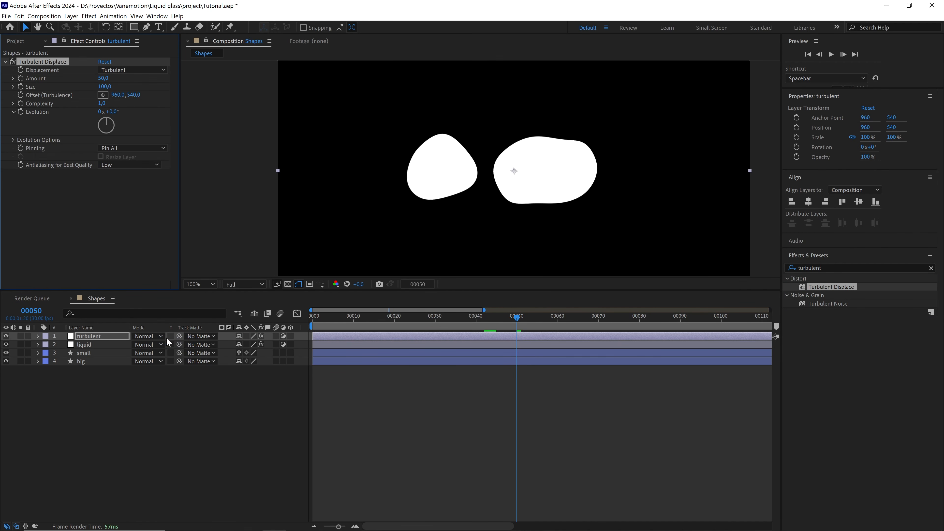
key(period)
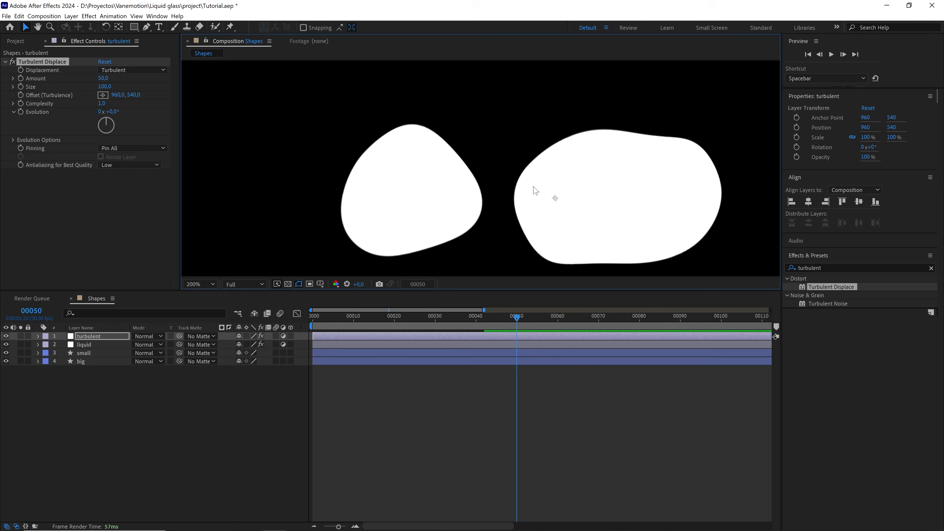
key(comma)
drag(536, 191, 517, 182)
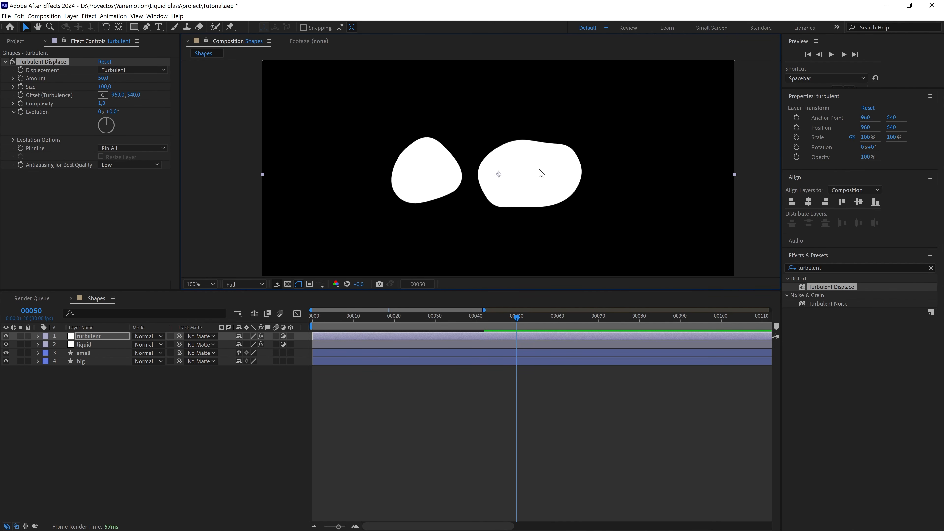
Set the Turbulent Displace Amount to 5.
drag(108, 111, 148, 133)
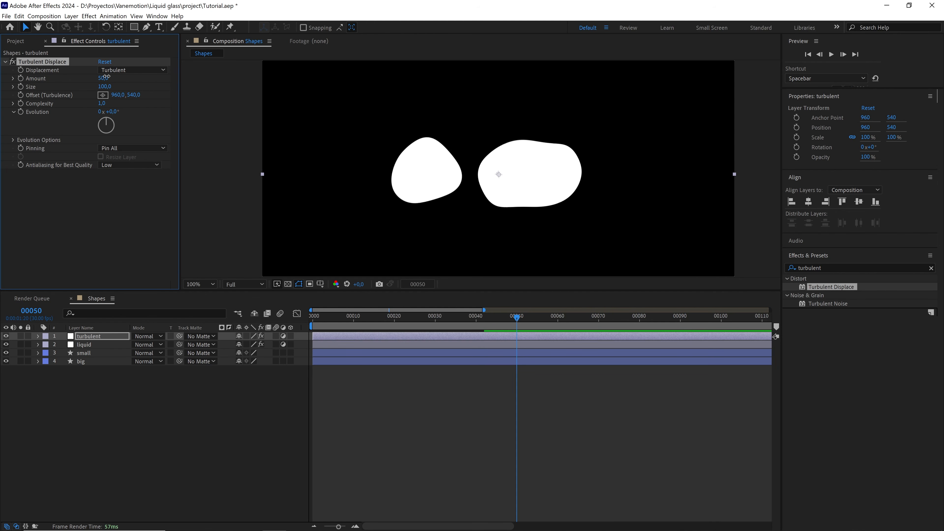
click(107, 78)
click(142, 85)
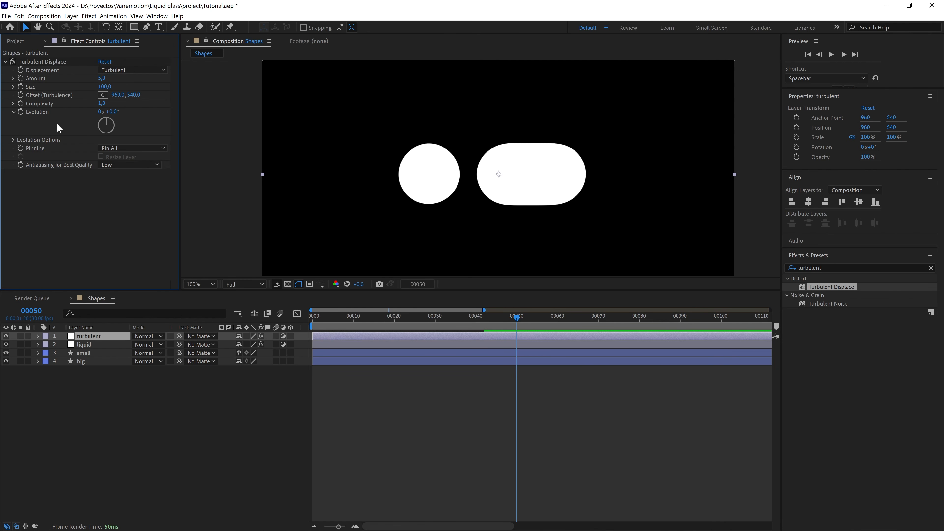
Drive the Turbulent Displace Evolution with the expression time*30 and collapse the layer's properties.
alt+click(21, 112)
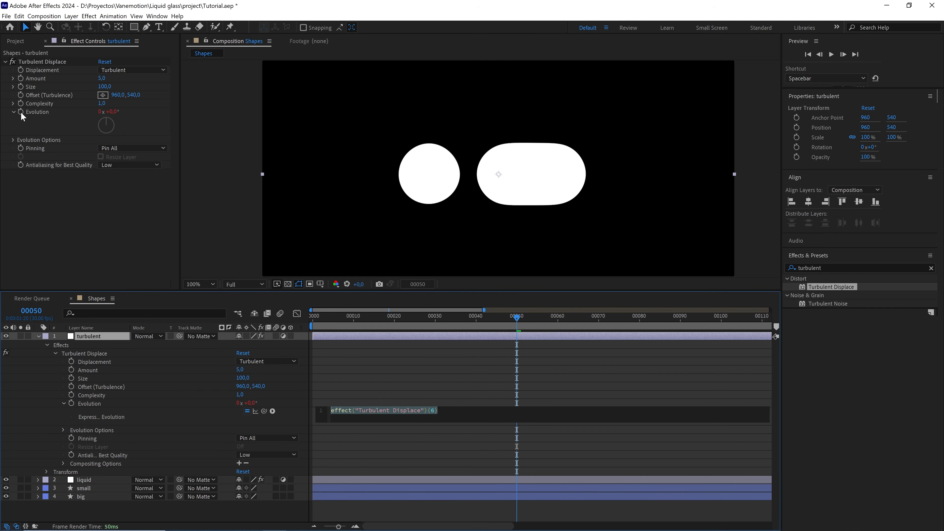
text(time*)
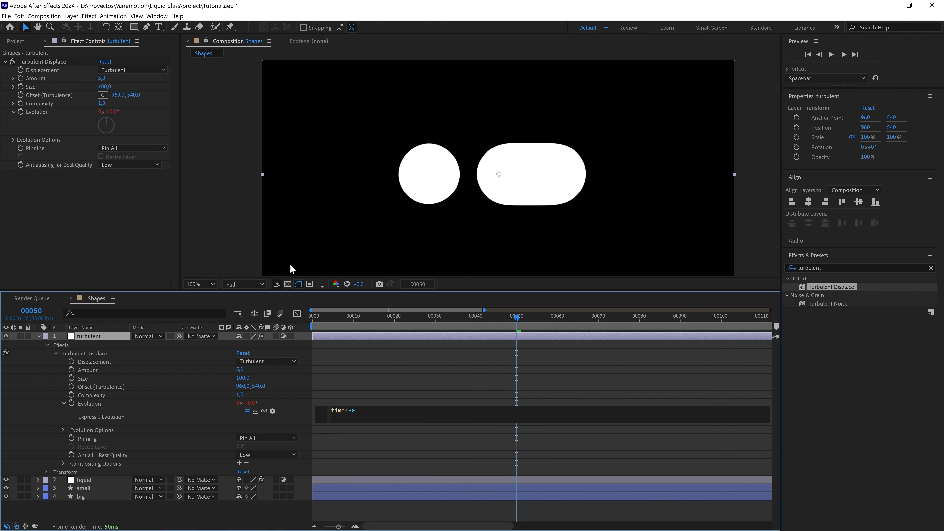
click(355, 359)
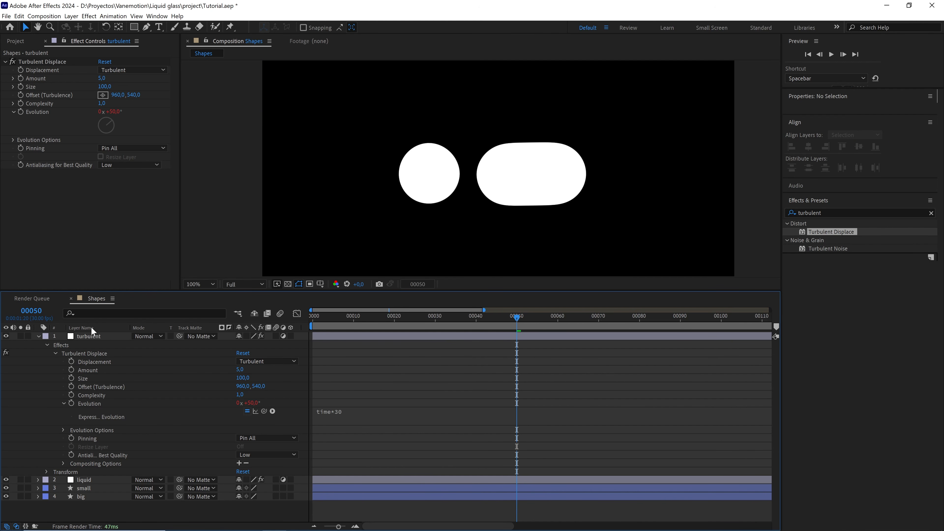
click(38, 337)
Preview the animated turbulence on the shapes by scrubbing and playing the timeline.
drag(520, 320, 404, 323)
key(space)
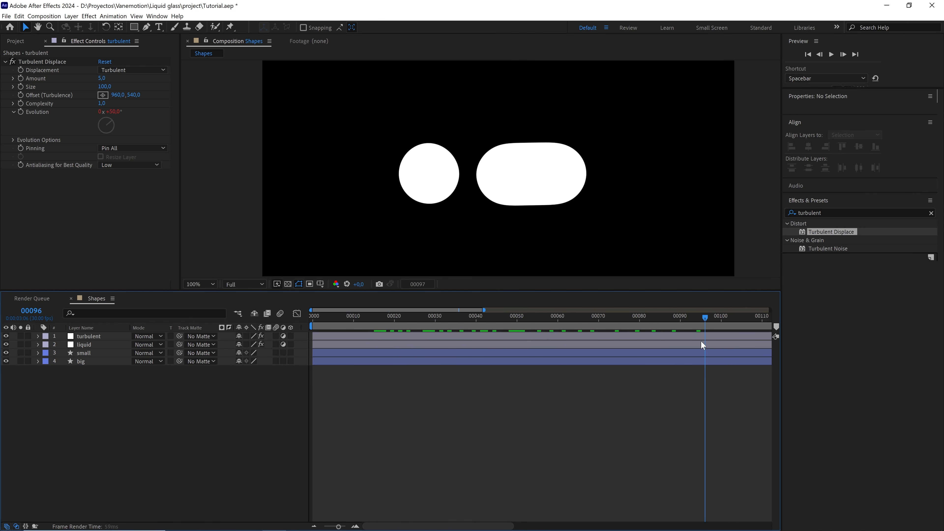
mouse_move(484, 339)
mouse_down()
mouse_move(683, 344)
mouse_move(497, 337)
mouse_up()
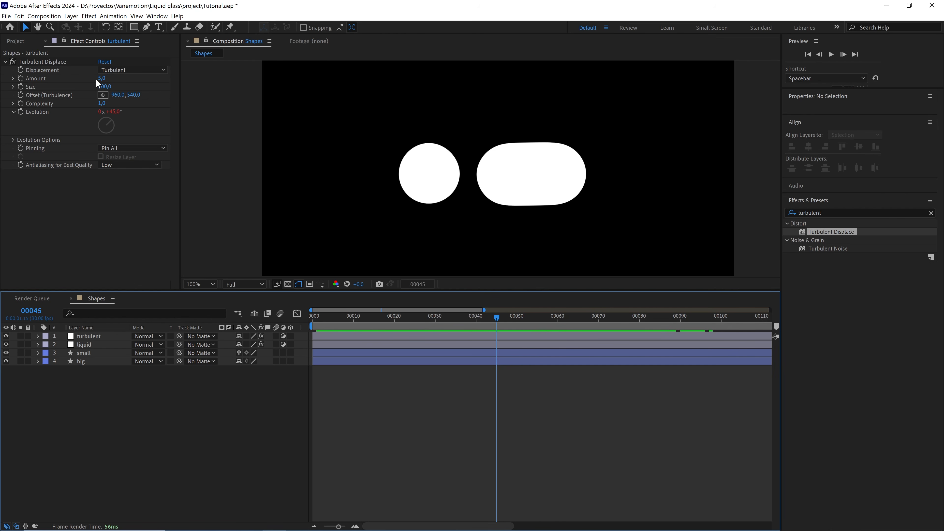
Try a Turbulent Displace Amount of 48 across several frames, and return it to 5.
drag(101, 78, 138, 78)
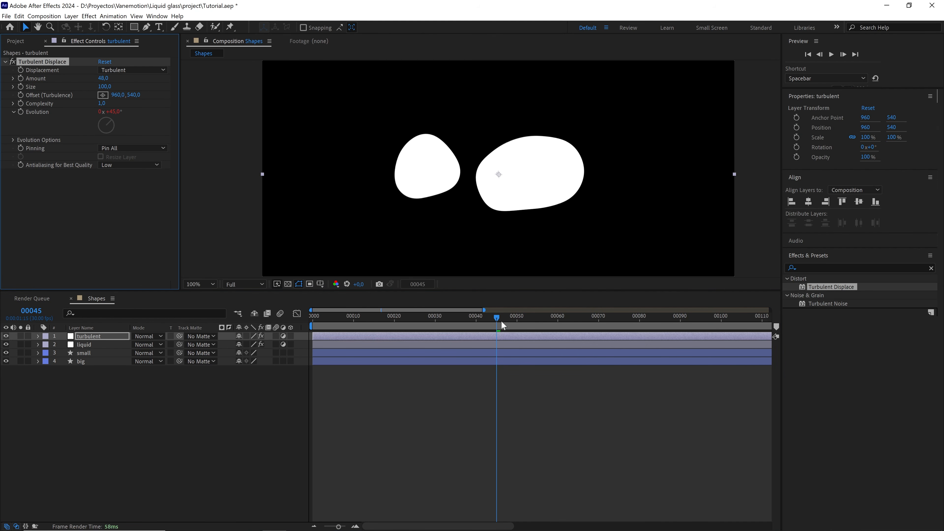
drag(500, 325, 598, 336)
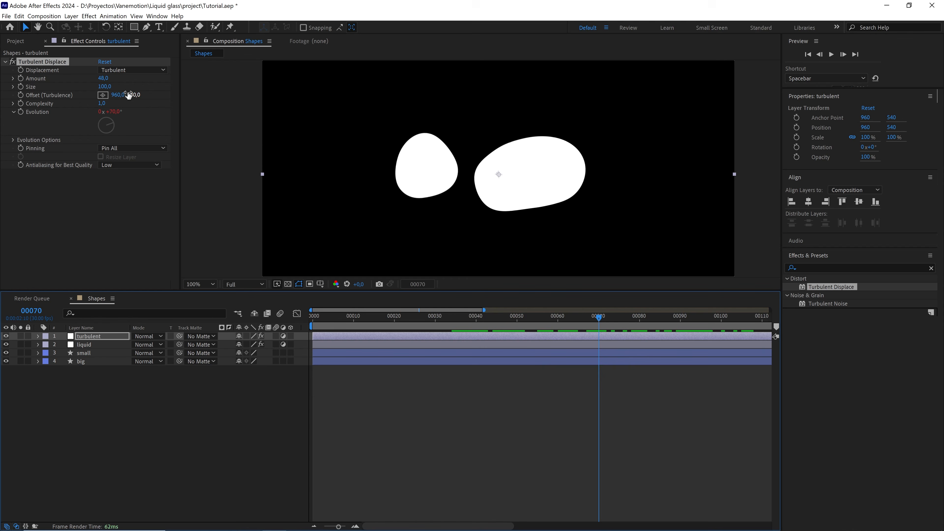
click(105, 78)
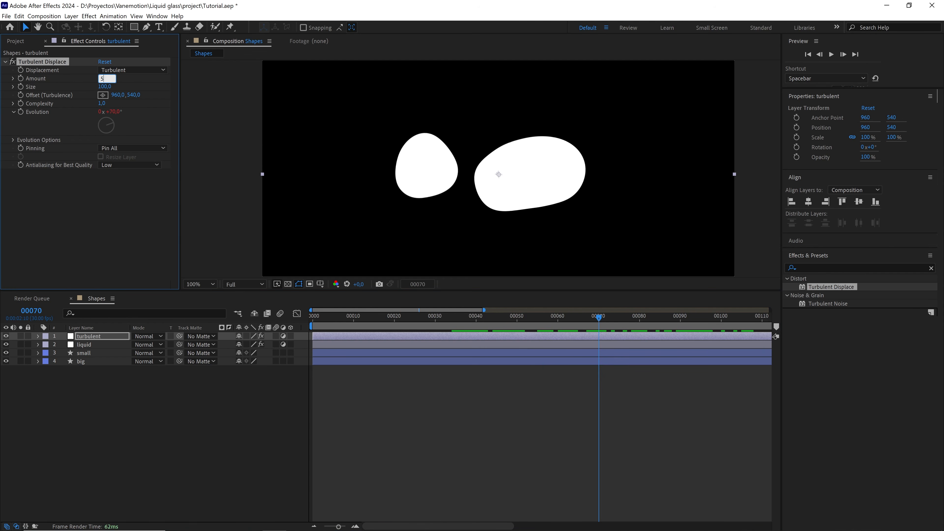
click(100, 220)
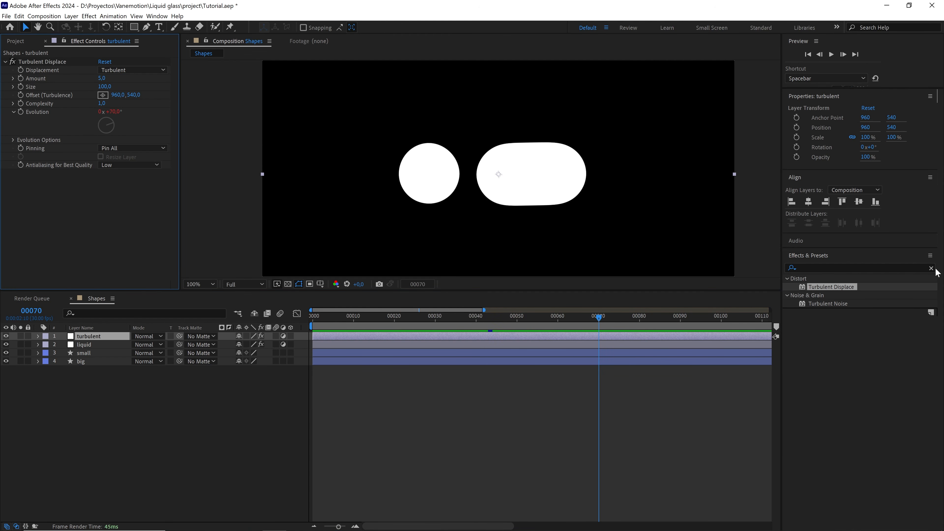
Clear the effects search and return the playhead to frame 0, with the project items shown and nothing selected.
click(931, 268)
drag(599, 316, 312, 316)
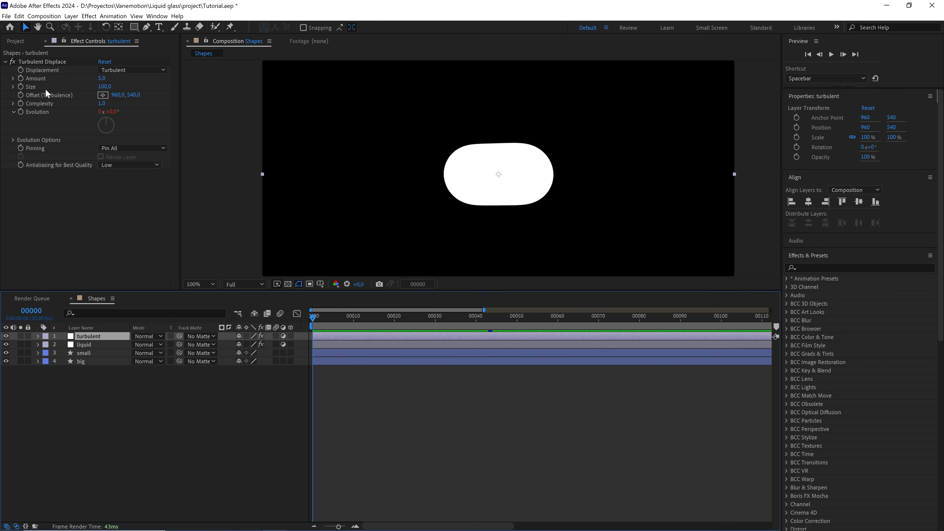
click(15, 43)
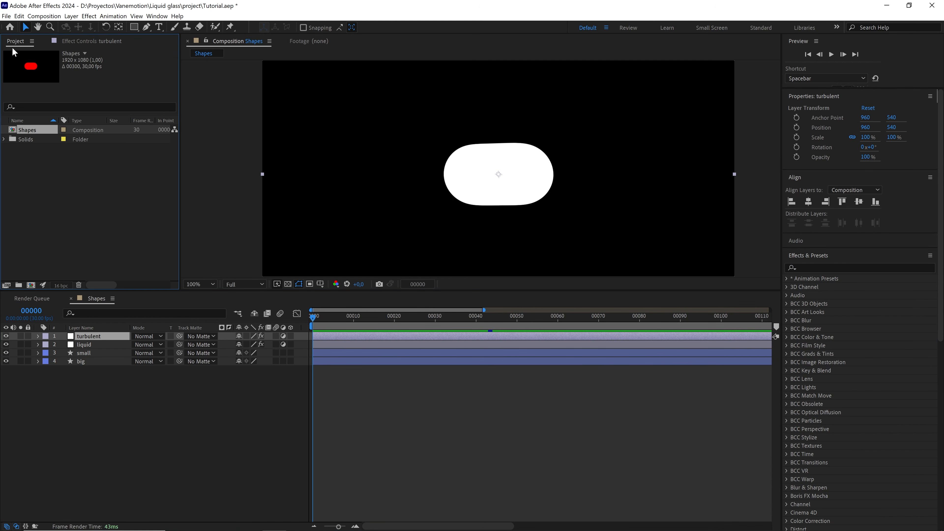
click(62, 190)
click(97, 402)
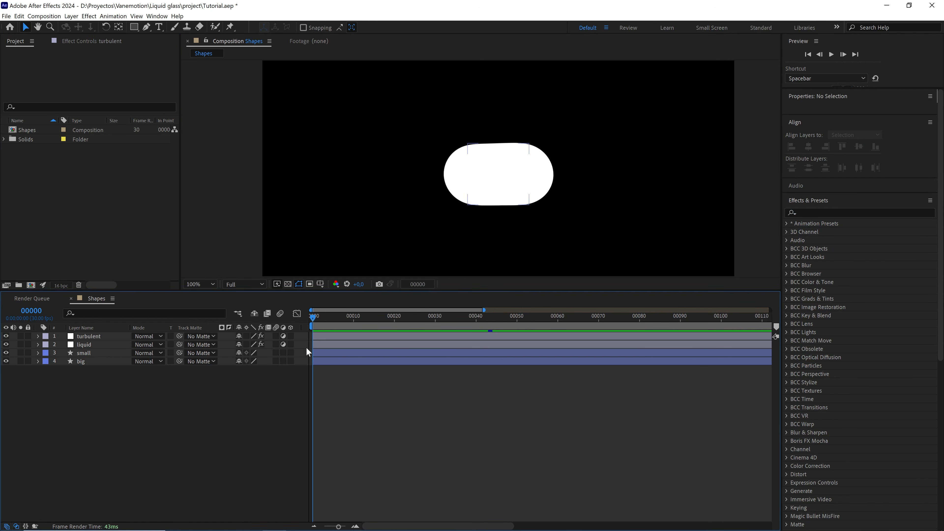
drag(327, 319, 227, 321)
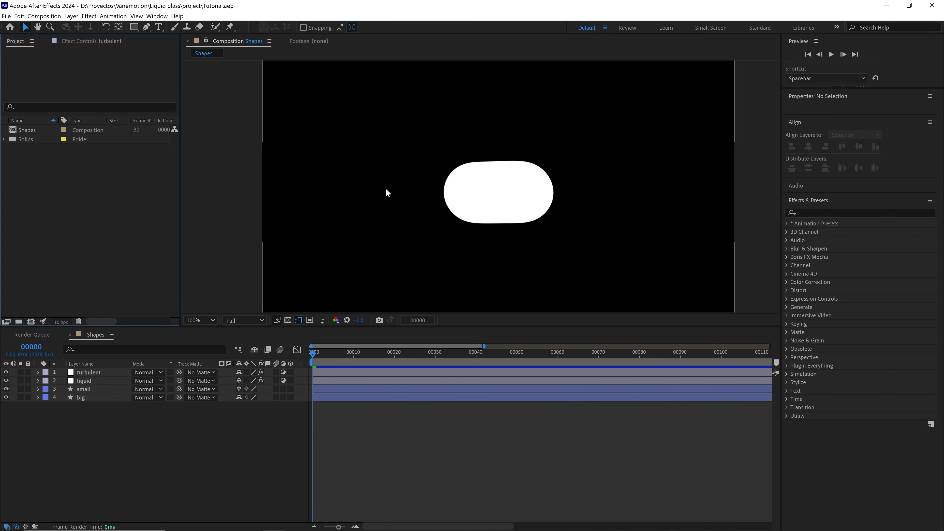
Create a new composition named "Main liquid" and switch the time display from frames to timecode.
click(44, 16)
click(52, 24)
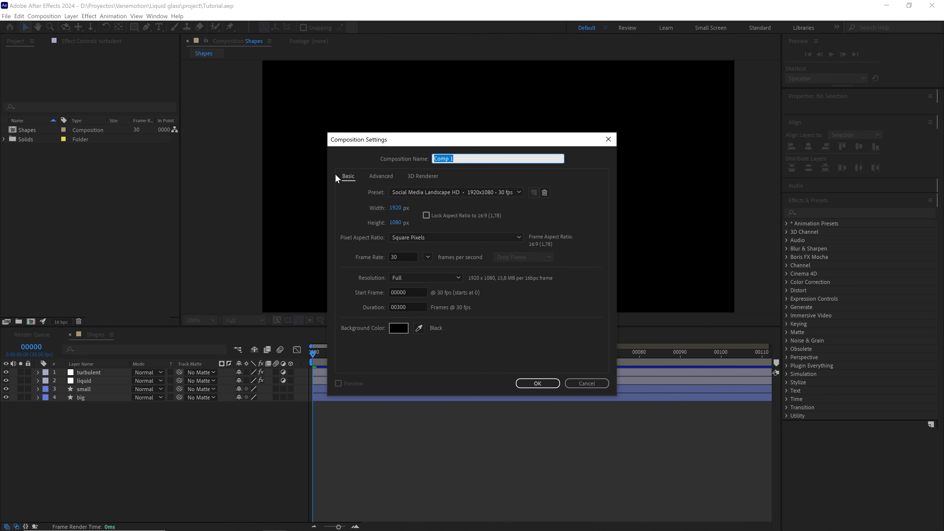
text(Main liquid)
click(537, 384)
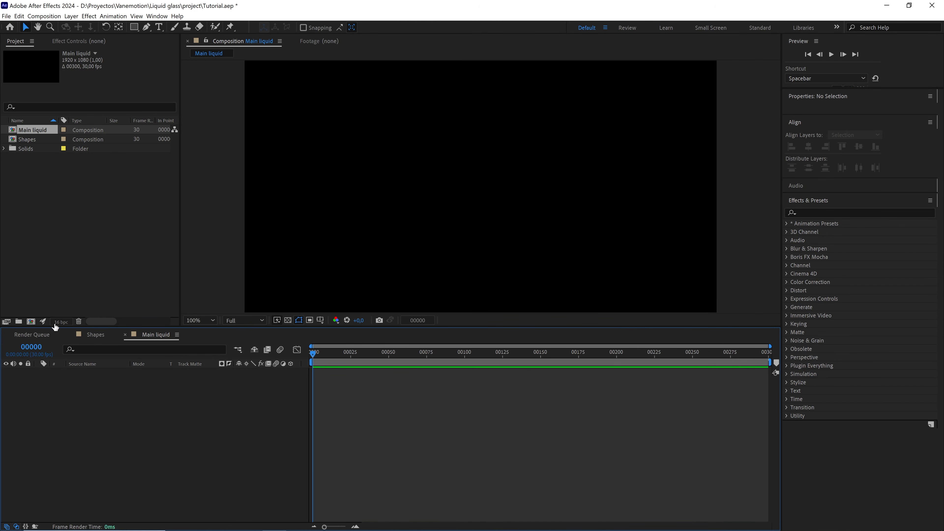
ctrl+click(43, 347)
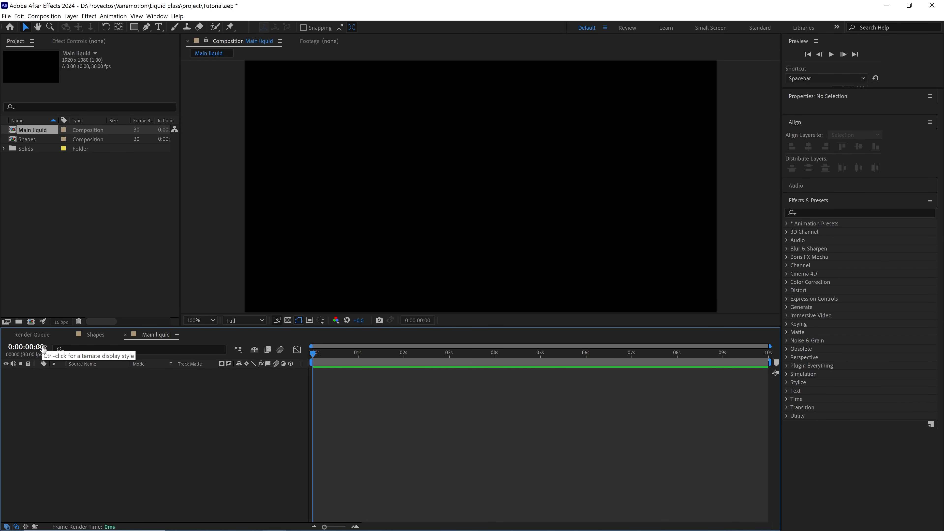
Add a white 1920 x 1080 solid named "bg" to the Main liquid composition.
right_click(160, 400)
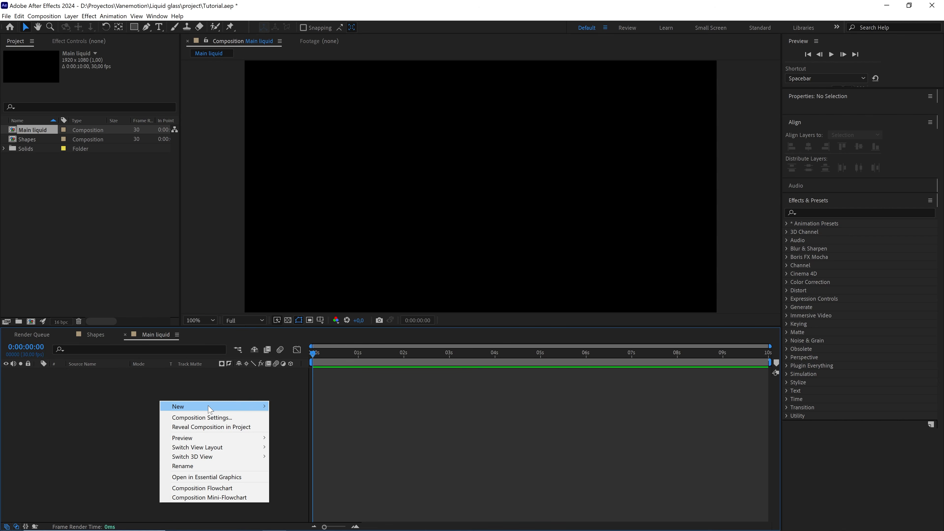
mouse_move(260, 406)
click(313, 427)
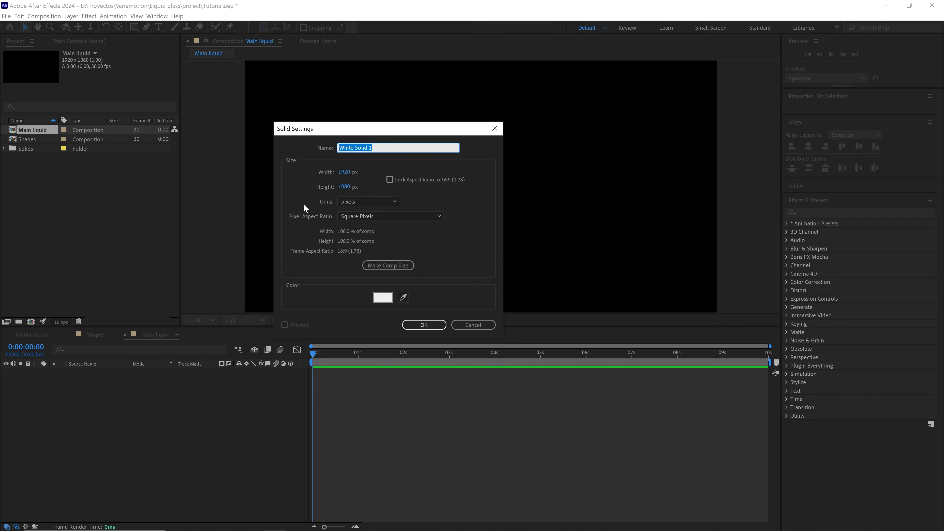
text(bg)
click(427, 324)
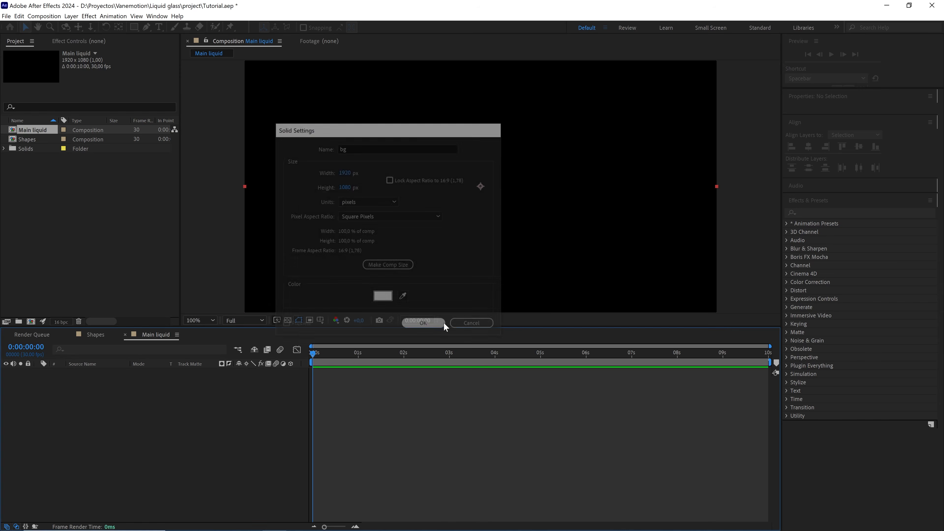
Find the Gradient Ramp effect by searching for "gradient r" and apply it to the bg solid.
click(823, 267)
text(gra)
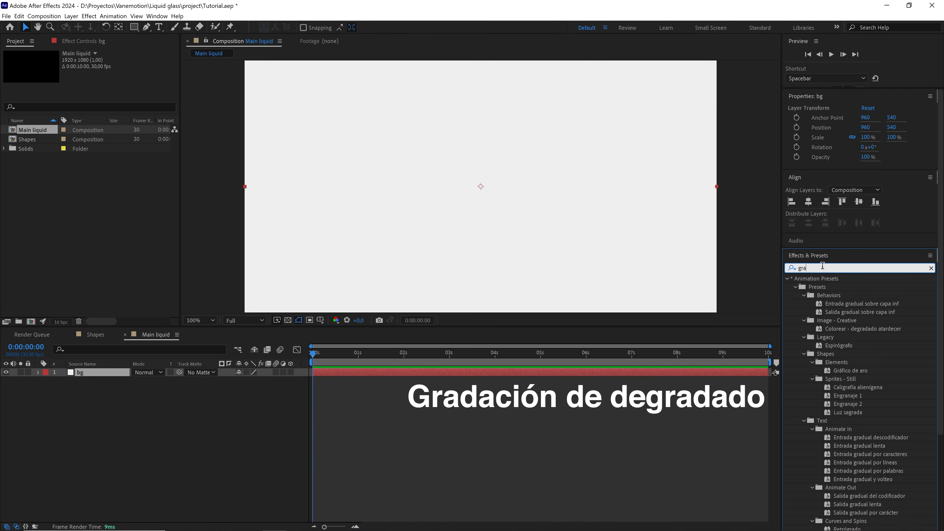
text(dient r)
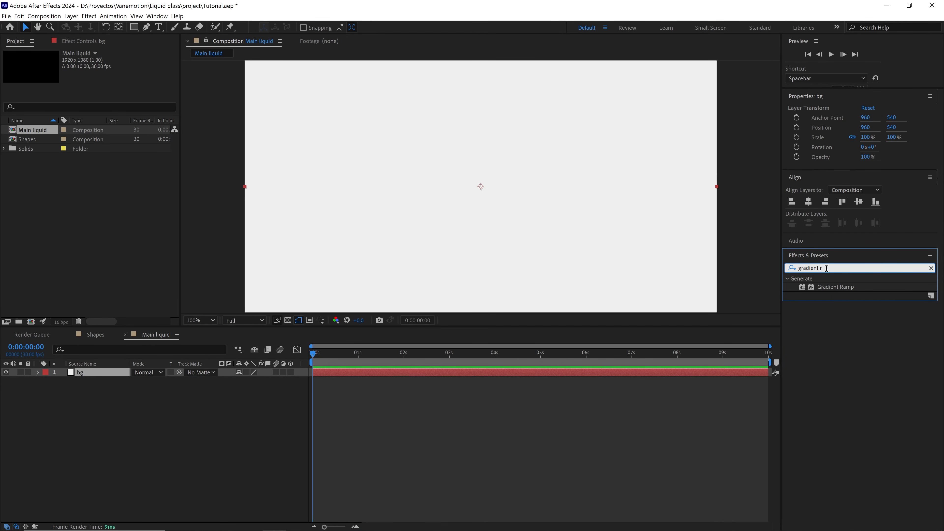
drag(836, 290, 106, 374)
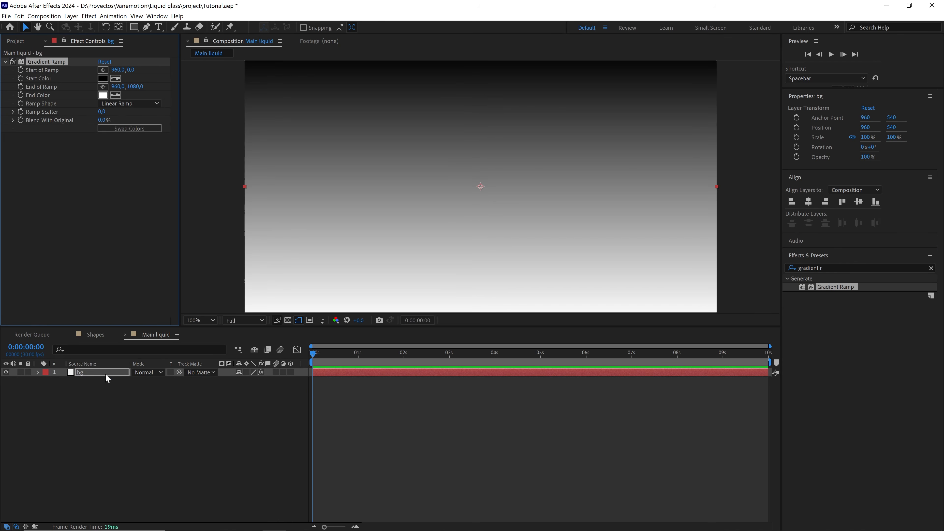
key(comma)
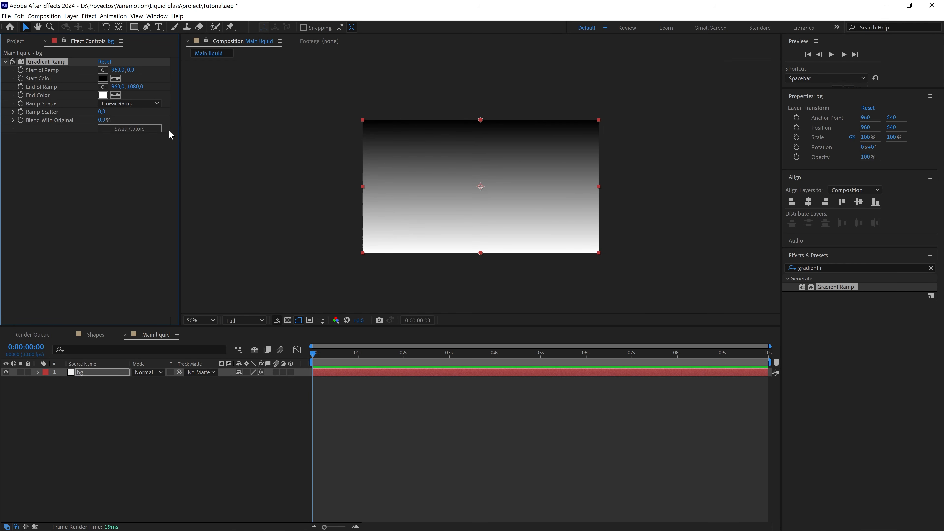
Set the Gradient Ramp's start color to 7C808F and its end color to EFEFEF.
click(103, 78)
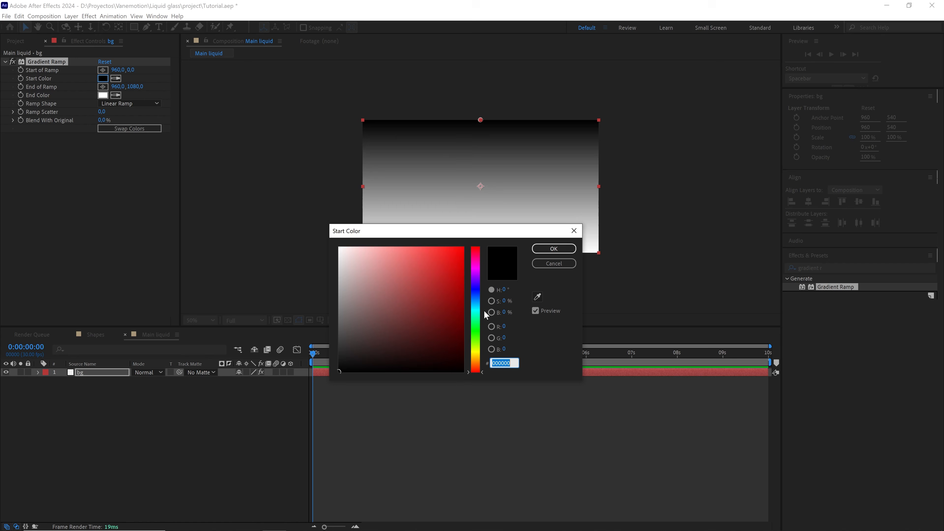
text(7C8)
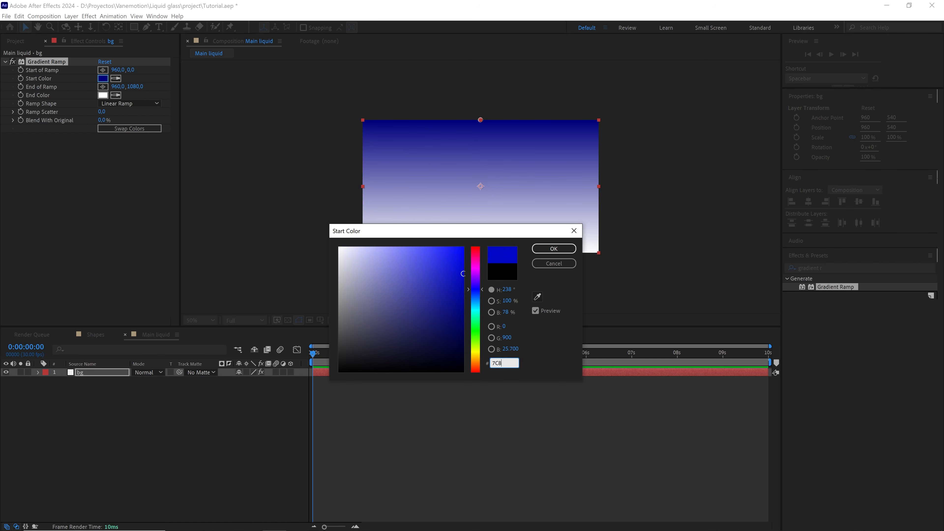
text(08F)
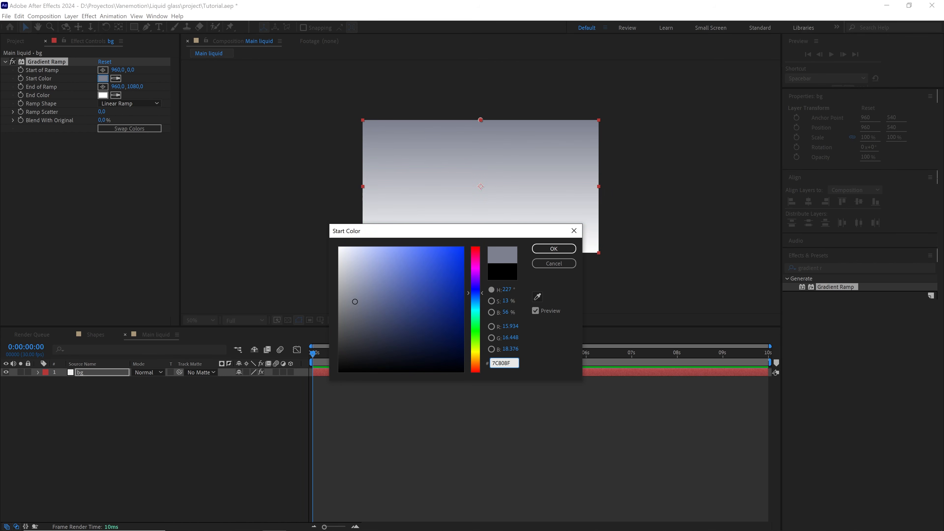
click(551, 251)
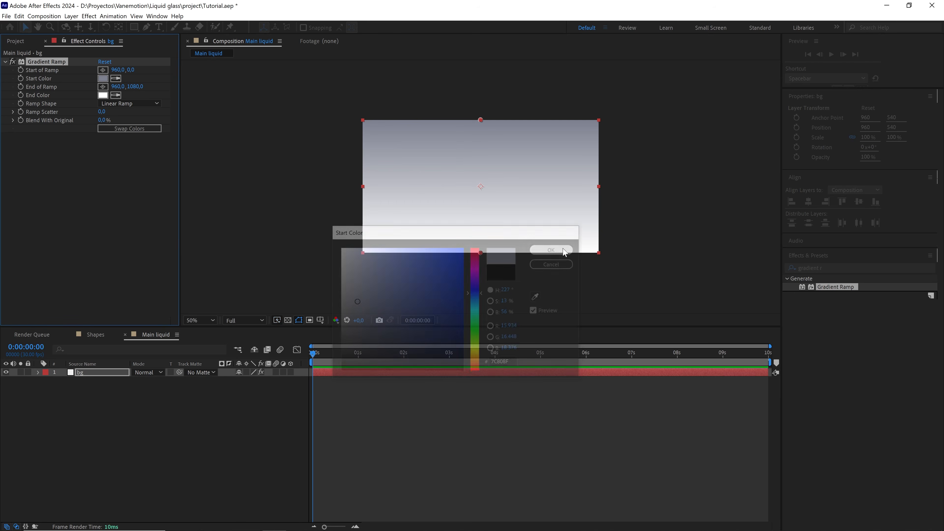
click(102, 95)
text(EFEFEF)
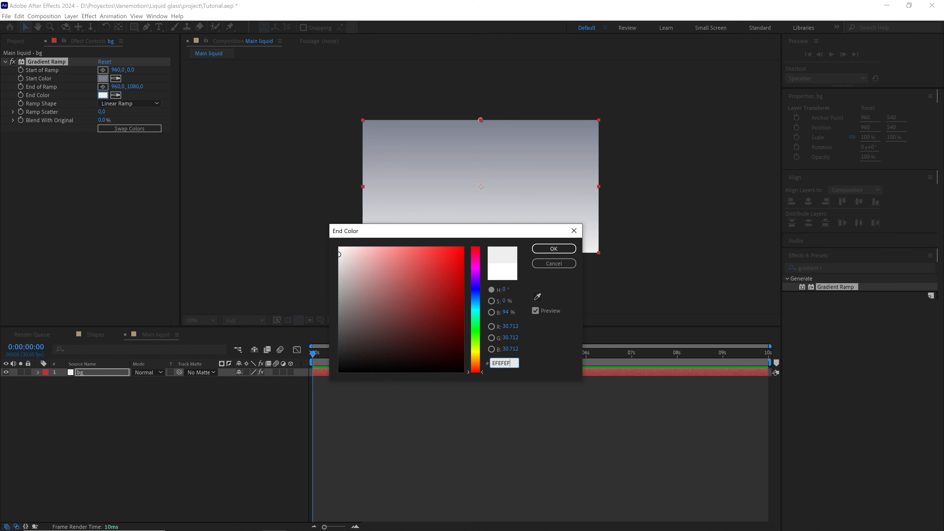
click(565, 252)
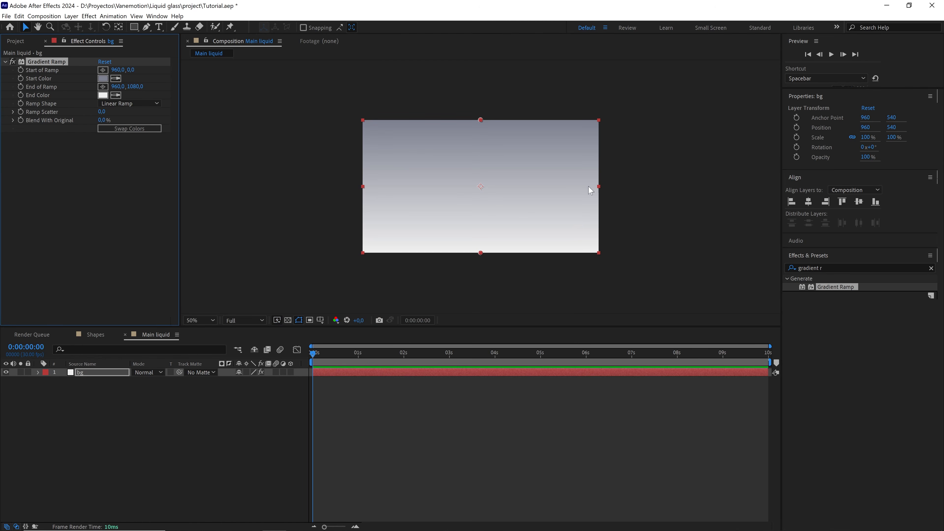
Make the ramp diagonal, starting at about 2, 0 in the upper-left corner and ending at about 1898, 1080 near the lower-right corner.
drag(480, 119, 363, 119)
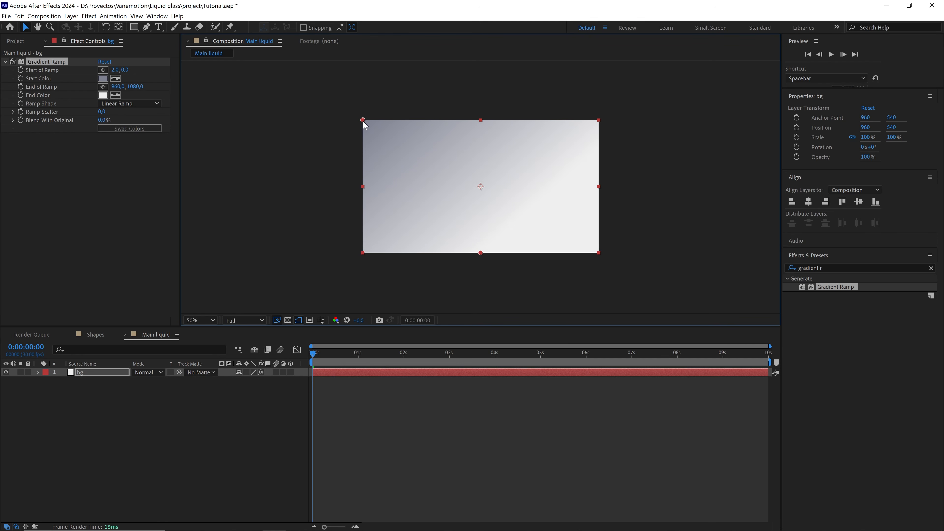
drag(481, 253, 593, 256)
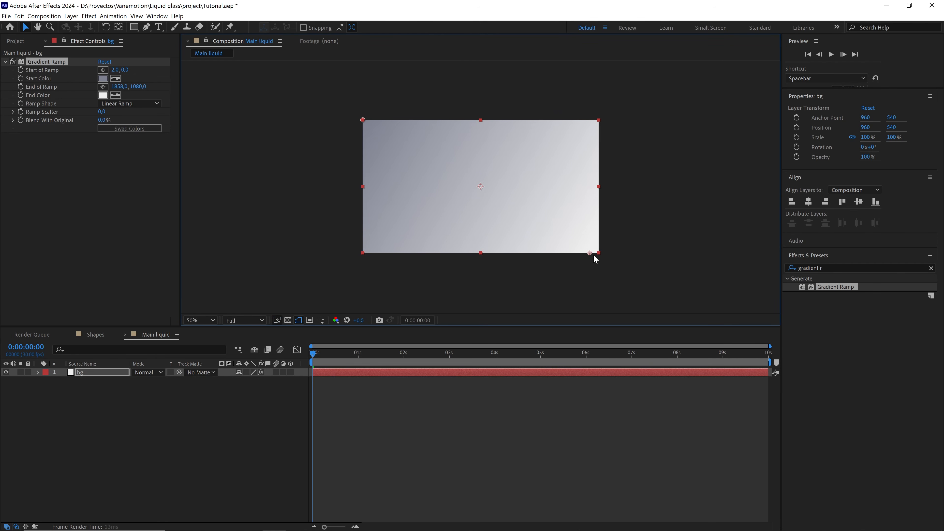
scroll(537, 209, up, 1)
drag(537, 209, 548, 210)
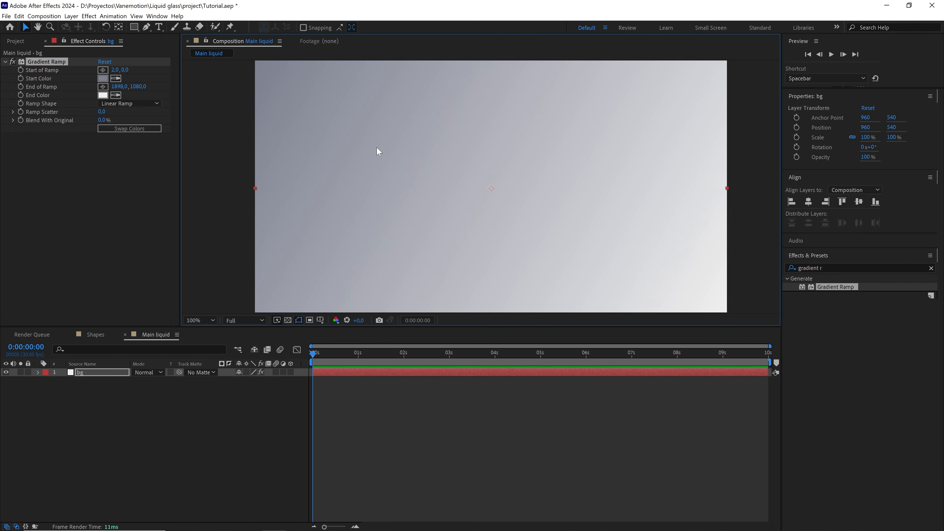
Set the Gradient Ramp's Ramp Scatter to 50 and deselect the bg layer.
drag(102, 111, 171, 112)
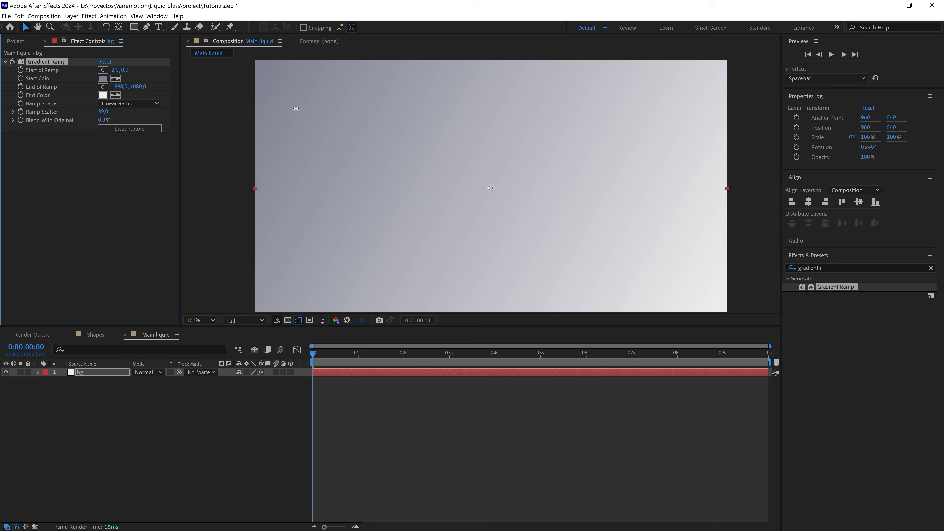
click(107, 112)
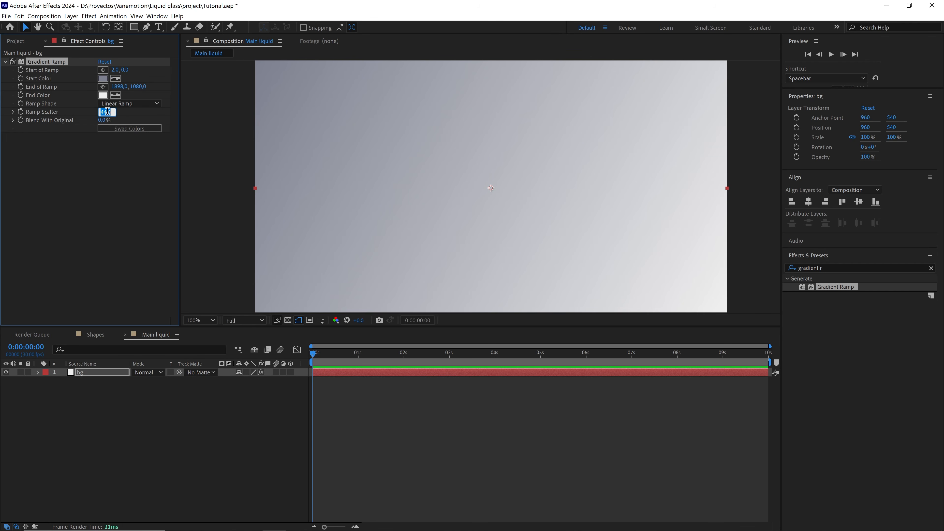
text(50)
click(157, 401)
Duplicate the bg layer and delete the Gradient Ramp effect from the copy.
click(100, 374)
key(ctrl+d)
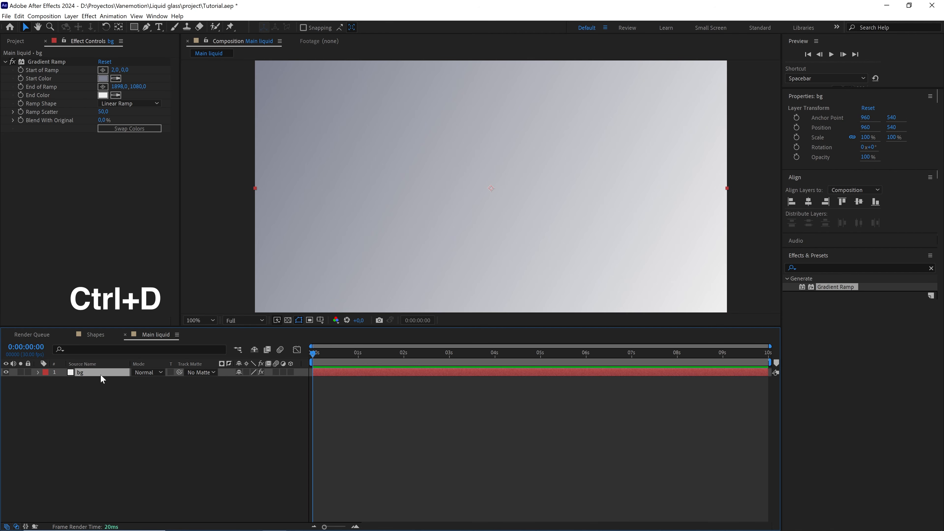
click(62, 63)
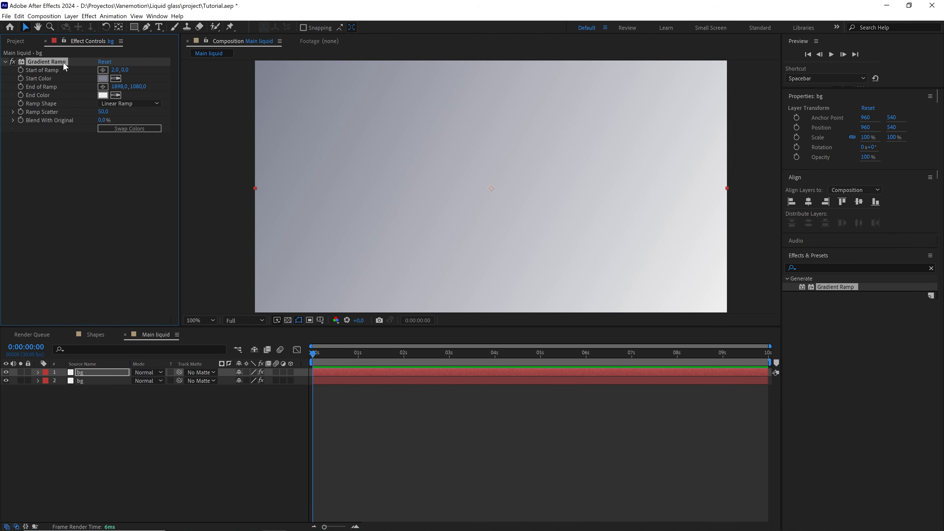
key(Delete)
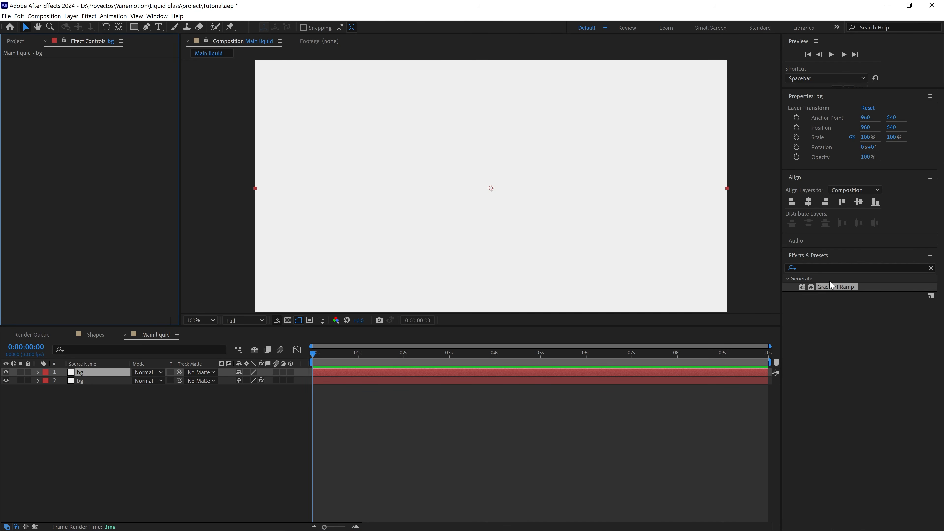
Find the Grid effect by searching for "grid" and apply it to the upper bg layer.
click(849, 269)
click(885, 268)
text(gr)
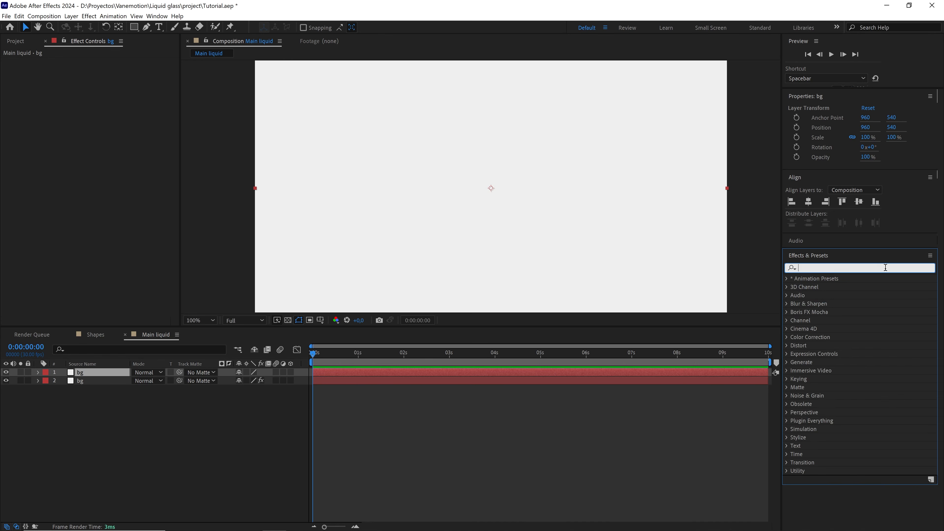
text(id)
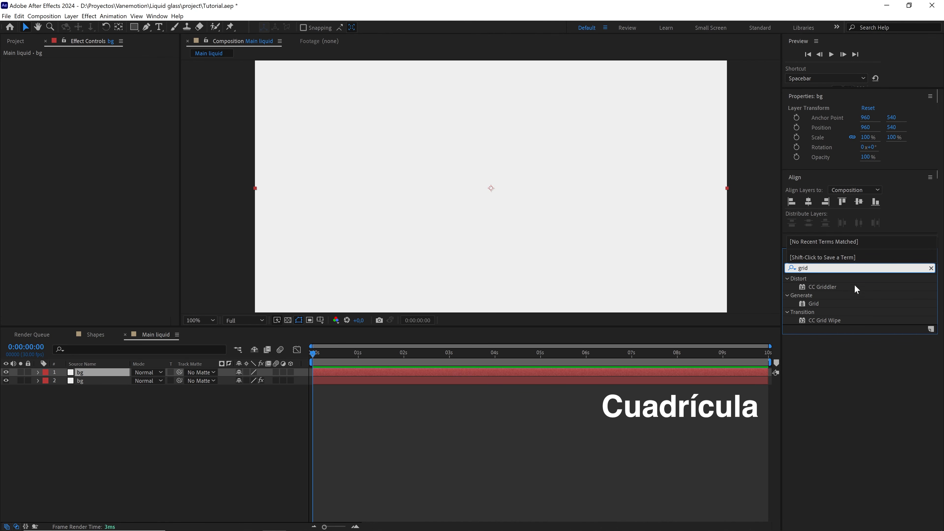
drag(814, 307, 71, 376)
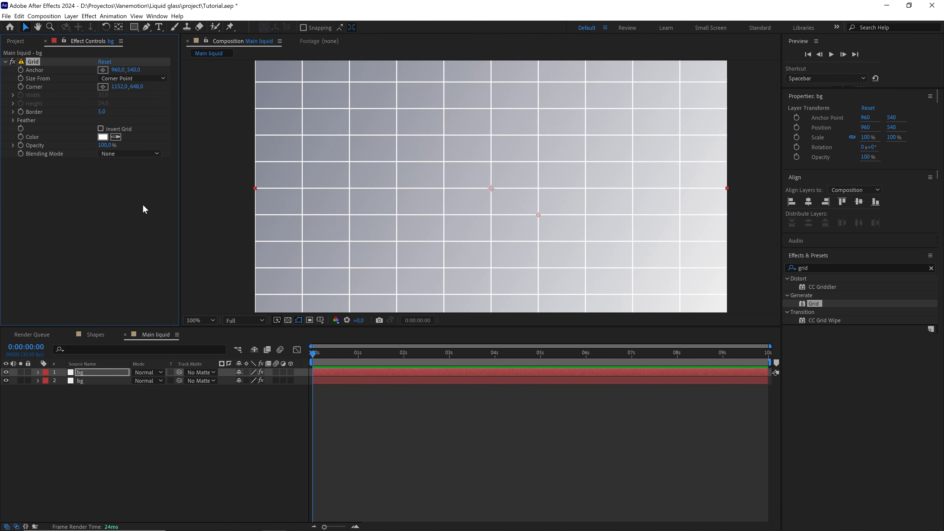
Size the grid from the Width Slider and set its width to 150.
click(134, 78)
click(135, 96)
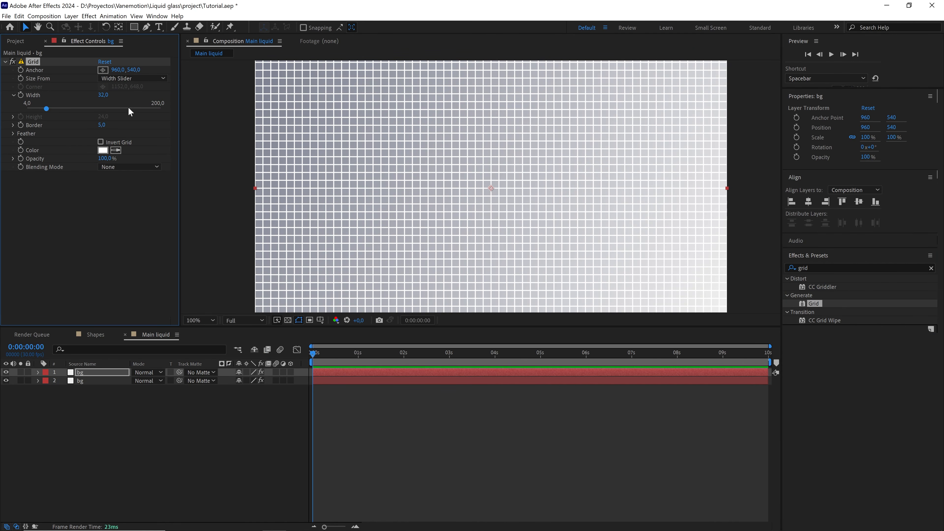
drag(105, 96, 138, 93)
click(103, 94)
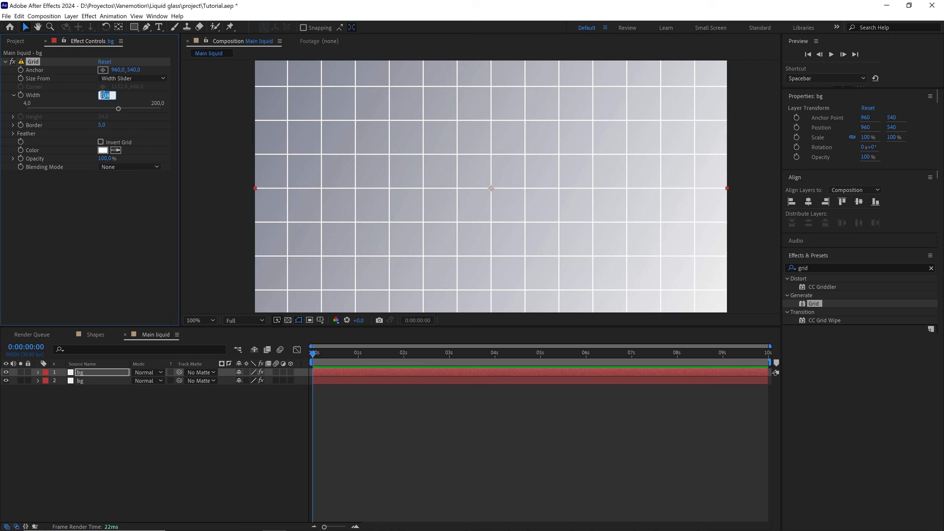
text(150)
key(Return)
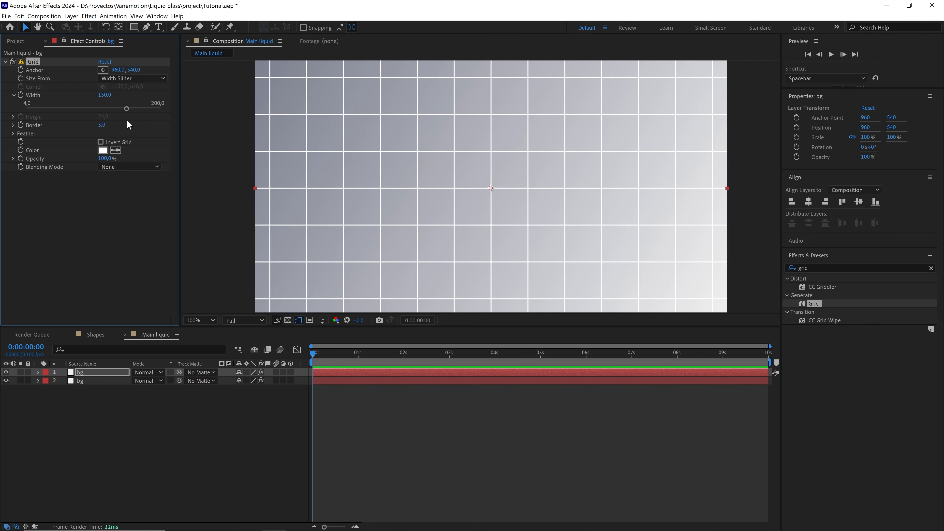
Set the grid's border to 2 and its color to dark gray 4F4F4F.
click(103, 126)
text(2)
click(103, 150)
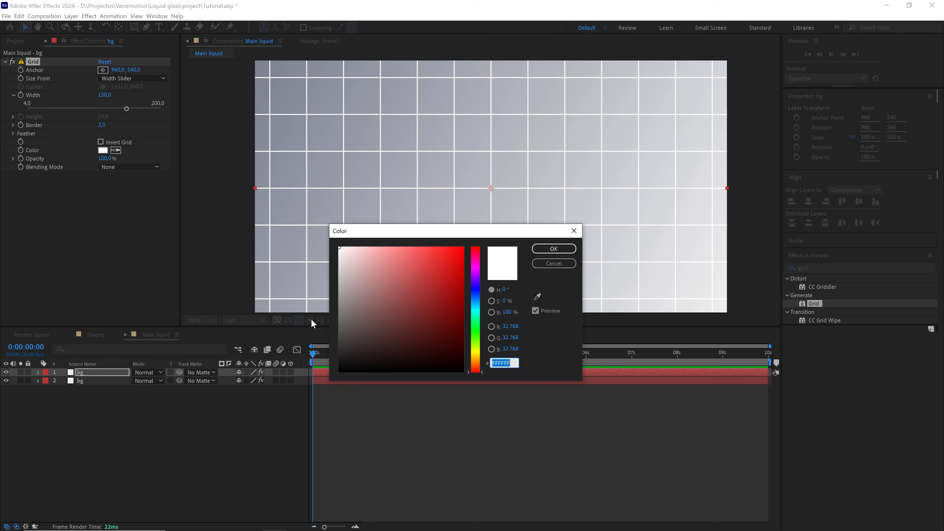
drag(342, 303, 313, 333)
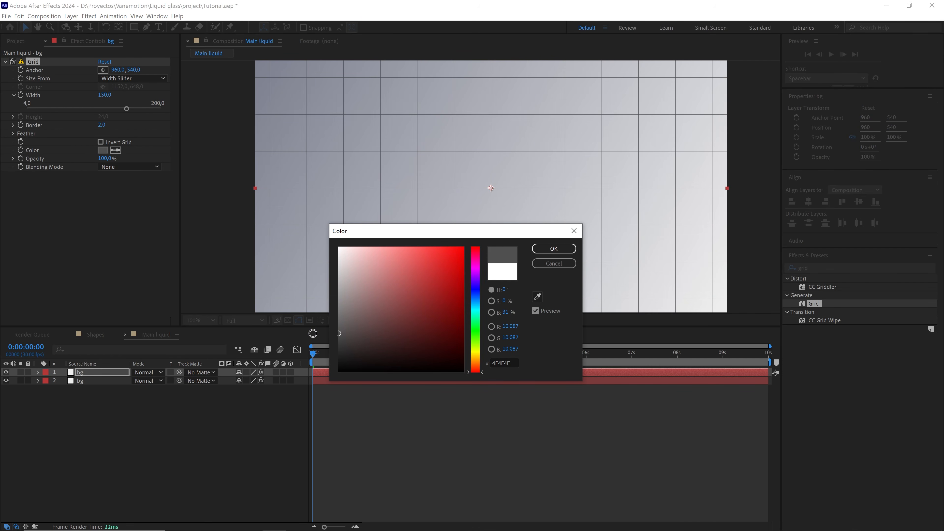
click(554, 248)
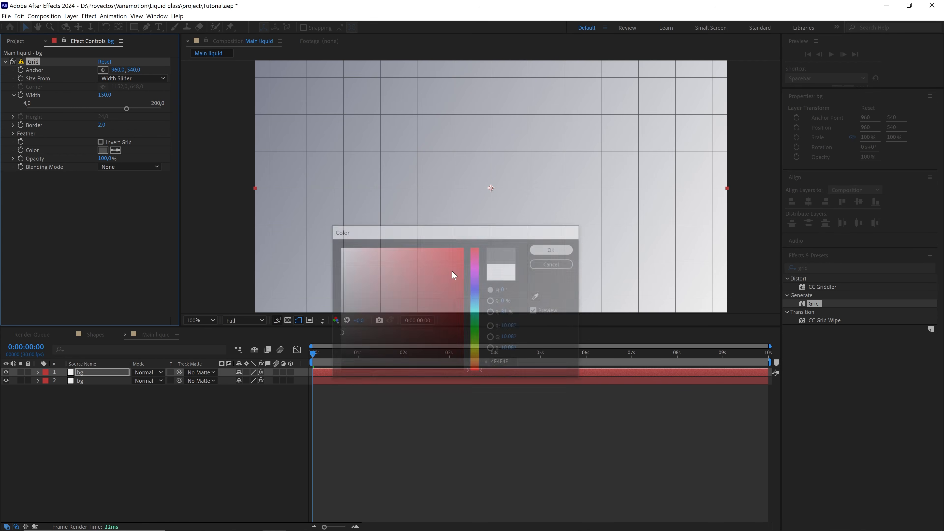
Rename the upper bg layer as "grid" and deselect it.
key(Return)
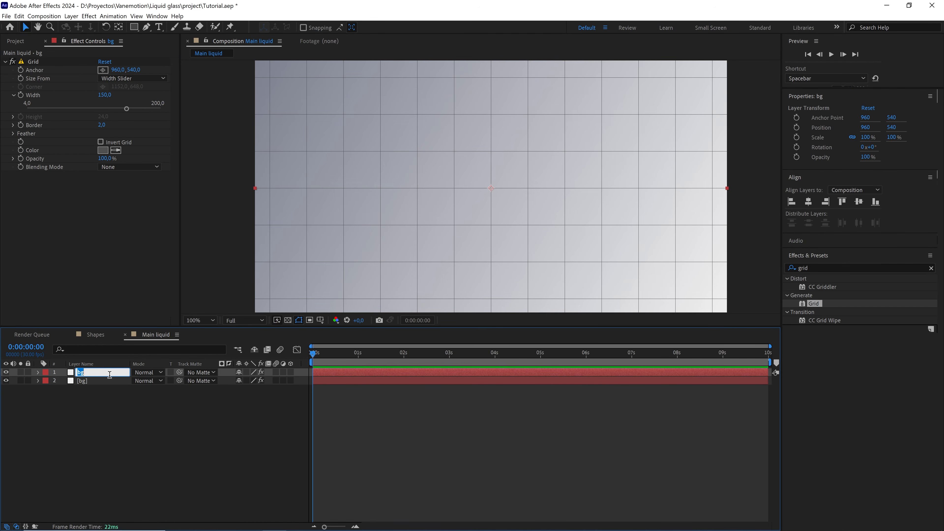
text(grid)
click(143, 405)
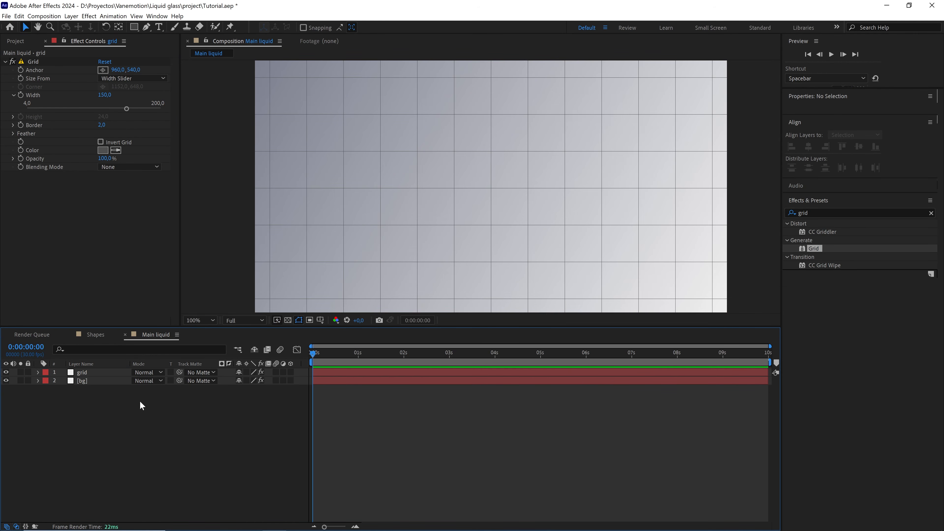
Add the Shapes composition above the grid layer in Main liquid and duplicate it five times.
click(20, 45)
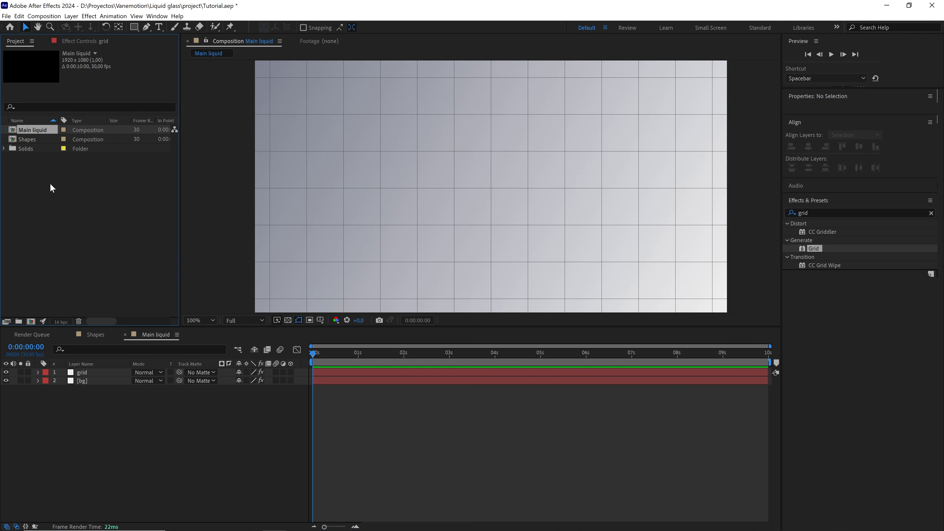
drag(25, 140, 84, 374)
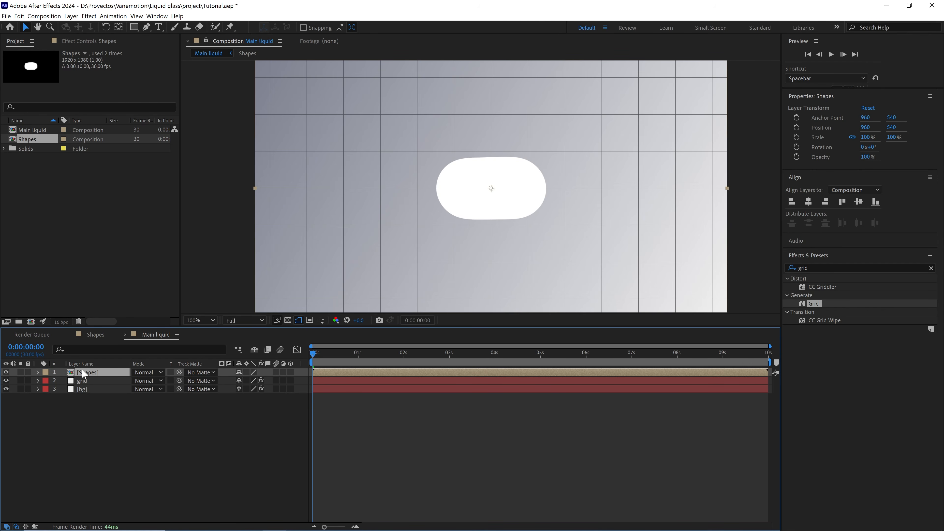
key(ctrl+d)
key(ctrl+d)
key(ctrl+d)
key(ctrl+d)
key(ctrl+d)
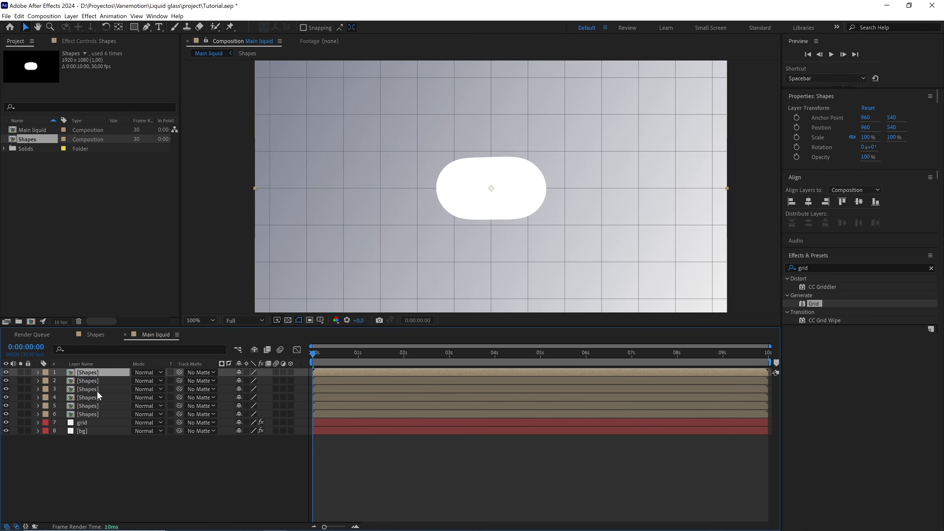
Hide the upper five Shapes layers and turn the lowest Shapes layer into an adjustment layer.
shift+click(92, 406)
drag(6, 406, 6, 374)
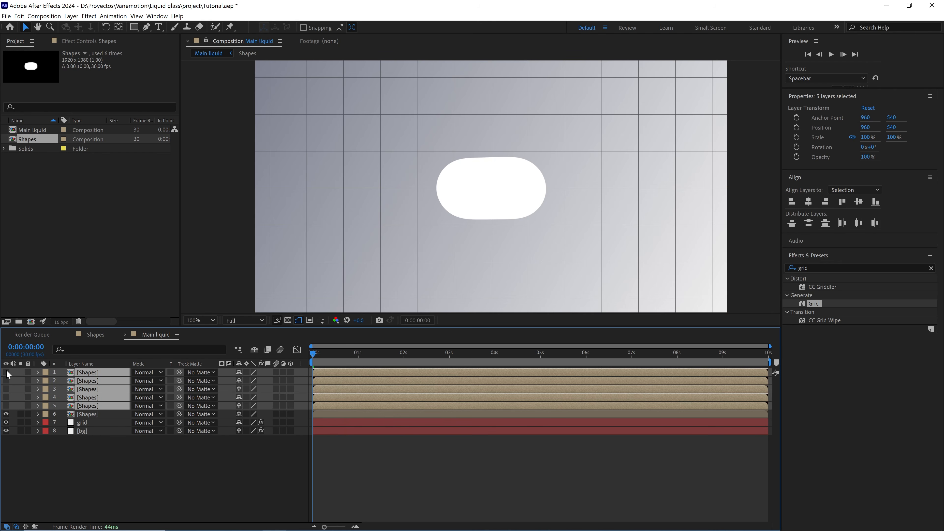
click(91, 415)
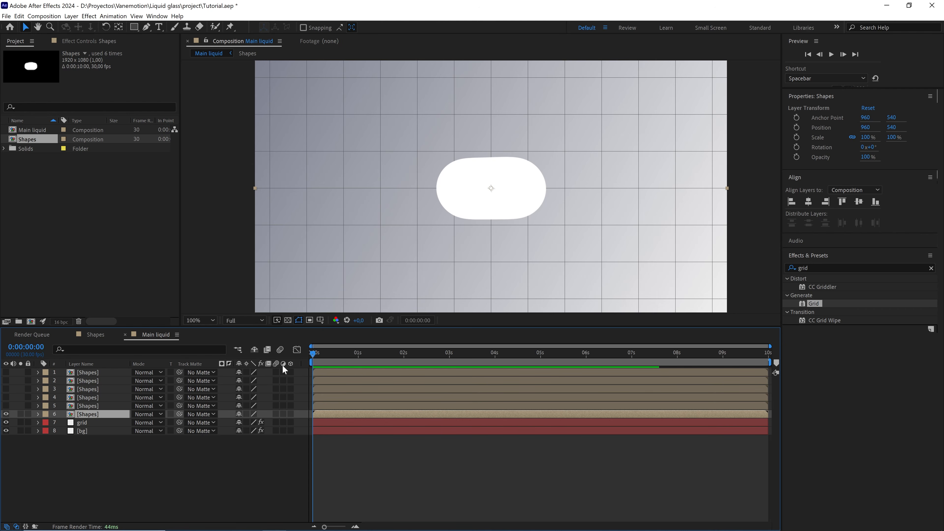
key(F4)
key(F4)
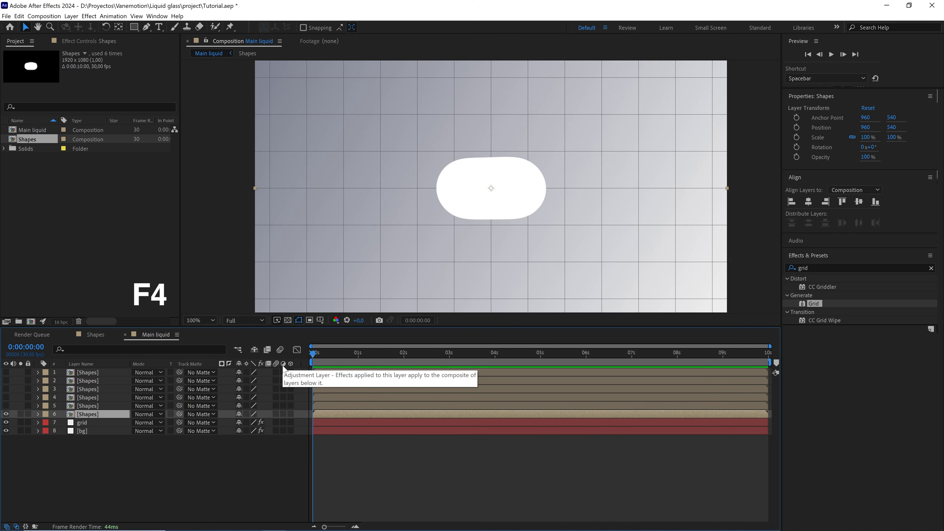
click(285, 414)
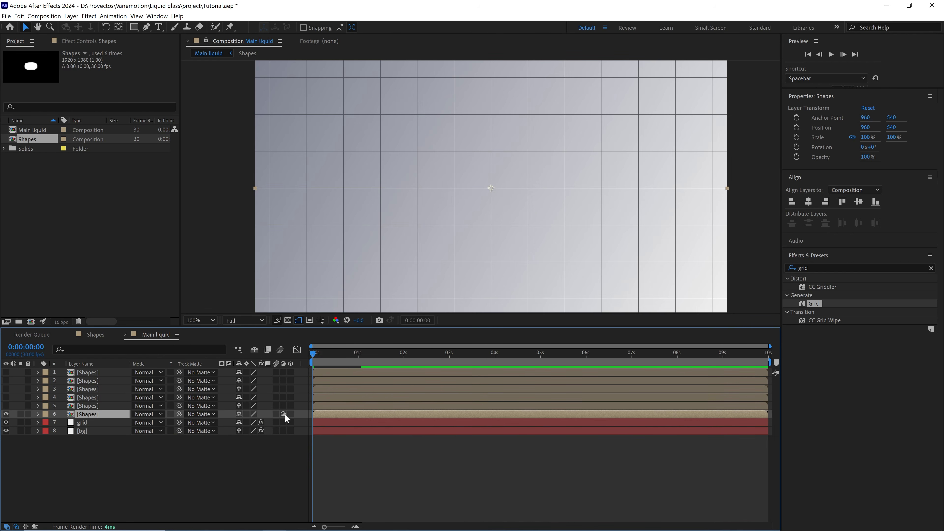
Show the fifth Shapes layer and pre-compose it as "displacement map", leaving all attributes in Main liquid.
click(94, 407)
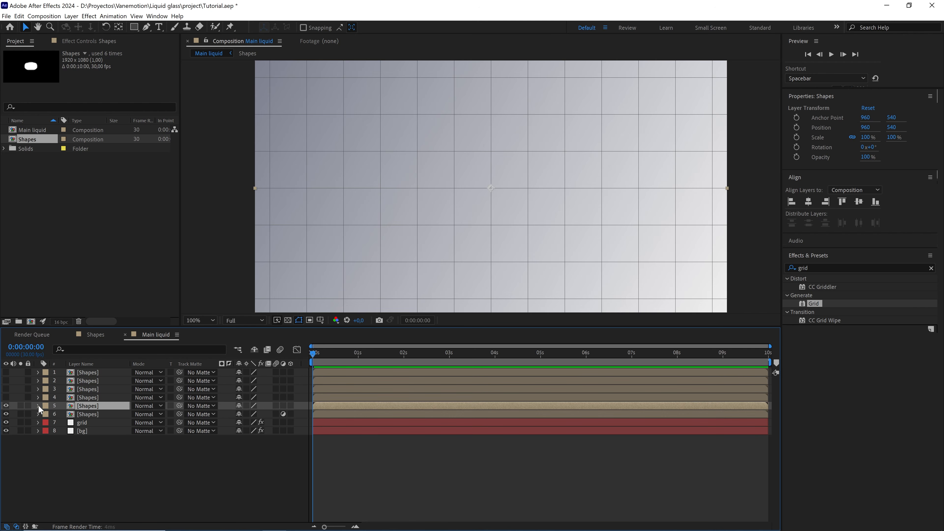
right_click(95, 406)
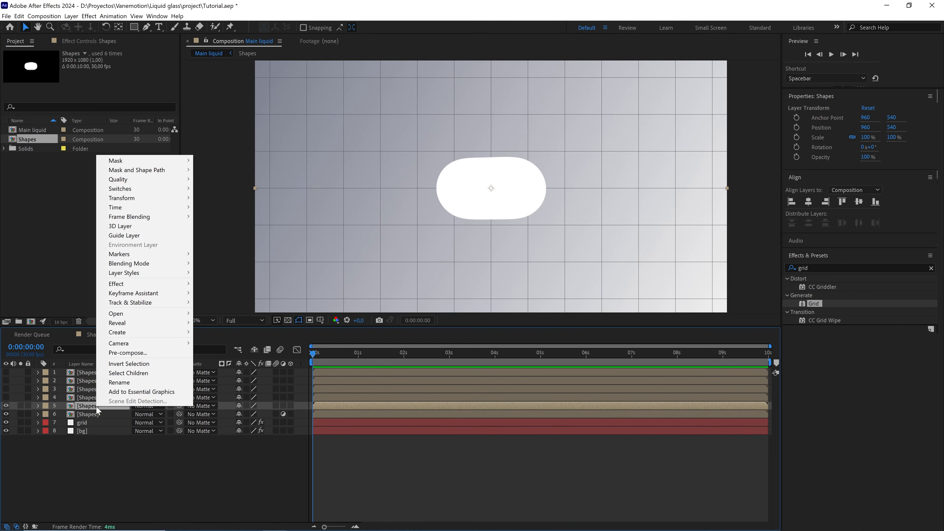
click(140, 356)
text(dis)
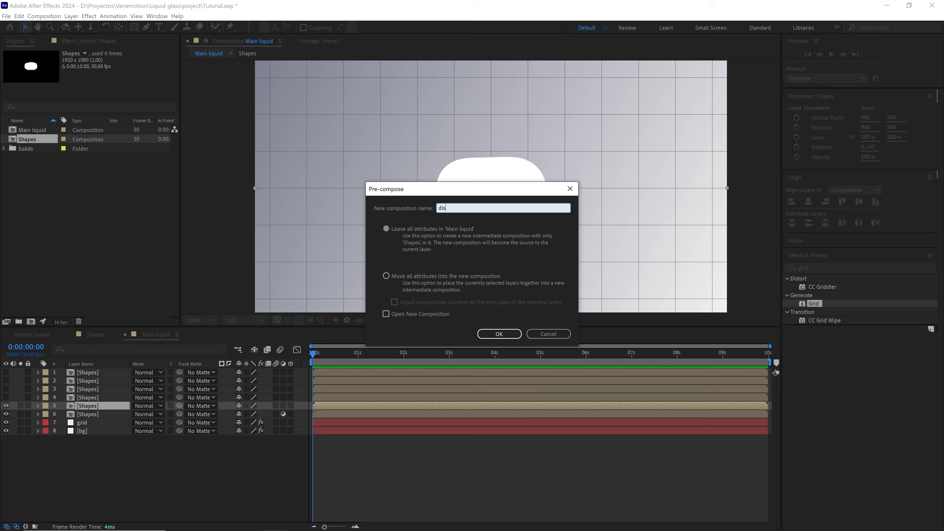
text(placement map)
click(401, 229)
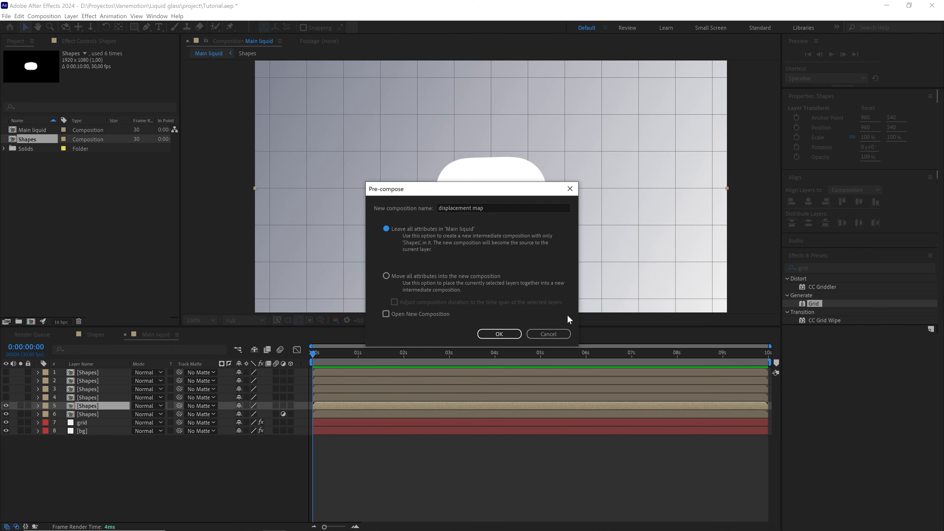
click(499, 334)
Add an Inner Glow layer style to the Shapes layer inside the displacement map composition and turn on the transparency grid.
double_click(111, 405)
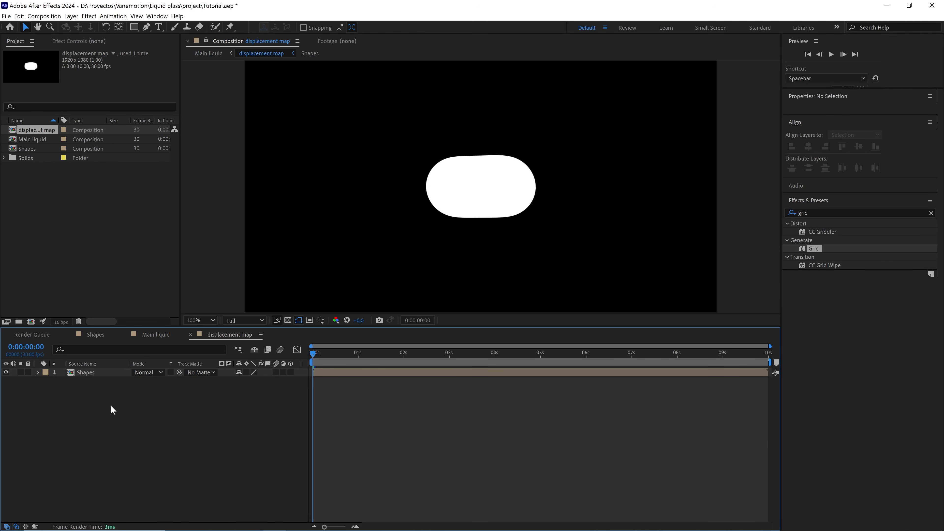
right_click(93, 375)
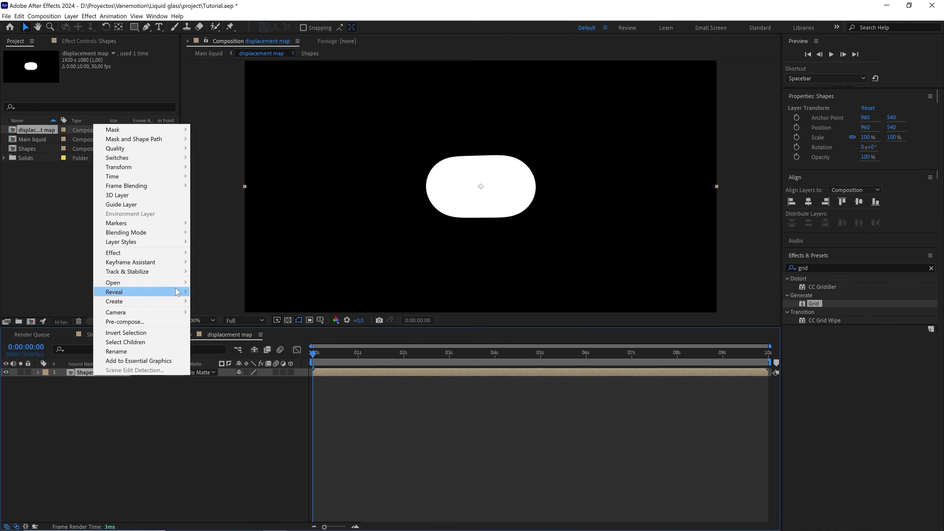
mouse_move(174, 242)
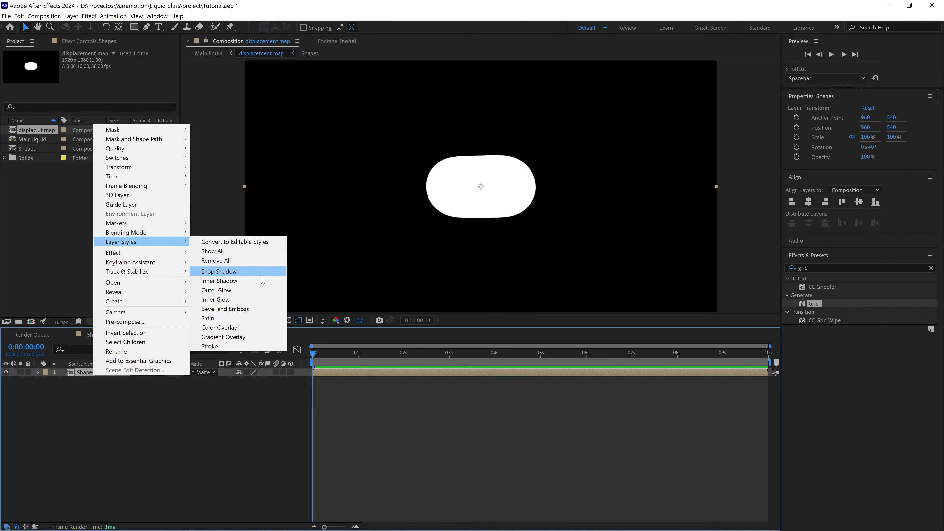
click(274, 299)
click(288, 319)
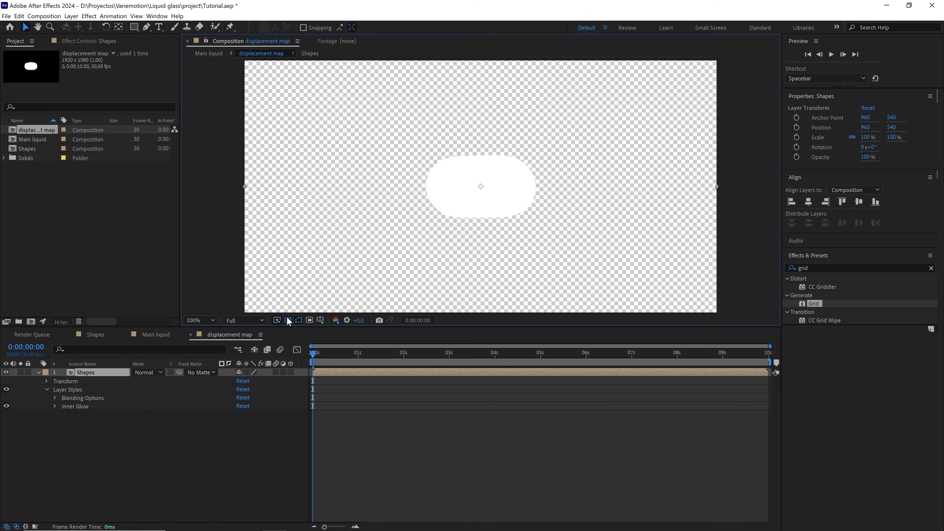
Set the Inner Glow's blend mode to Normal and its color to black 000000.
click(54, 406)
click(248, 416)
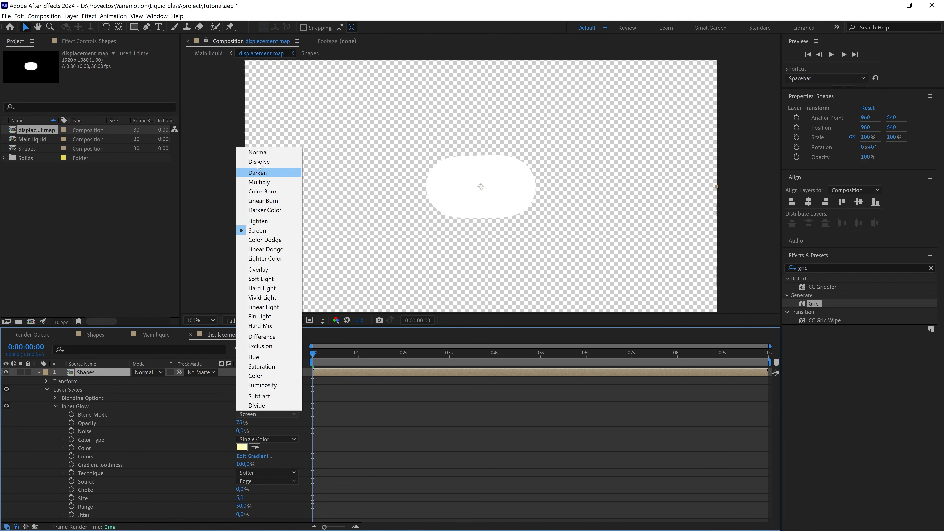
click(260, 152)
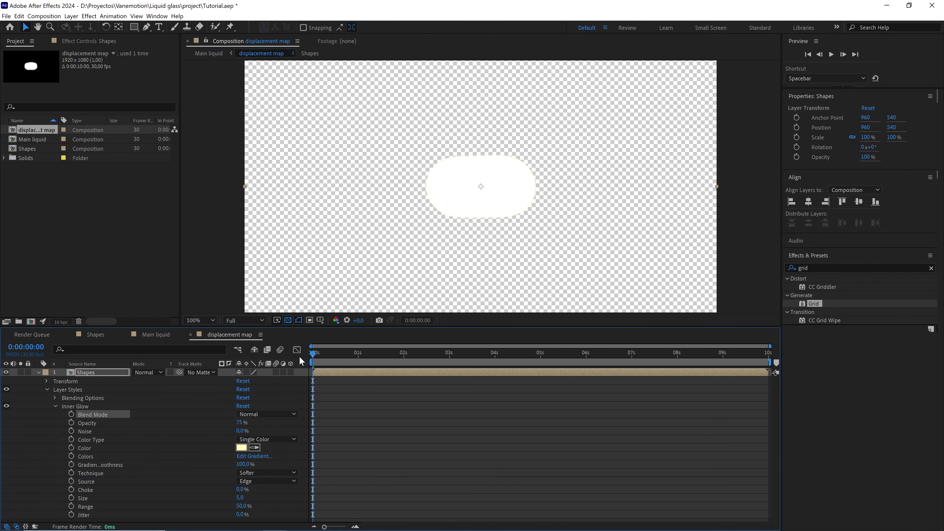
click(241, 448)
drag(350, 353, 275, 405)
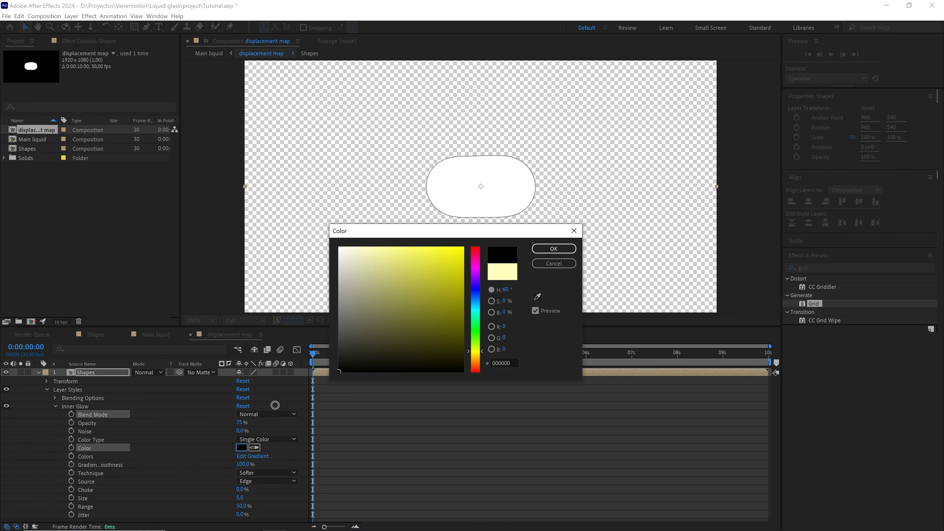
click(547, 253)
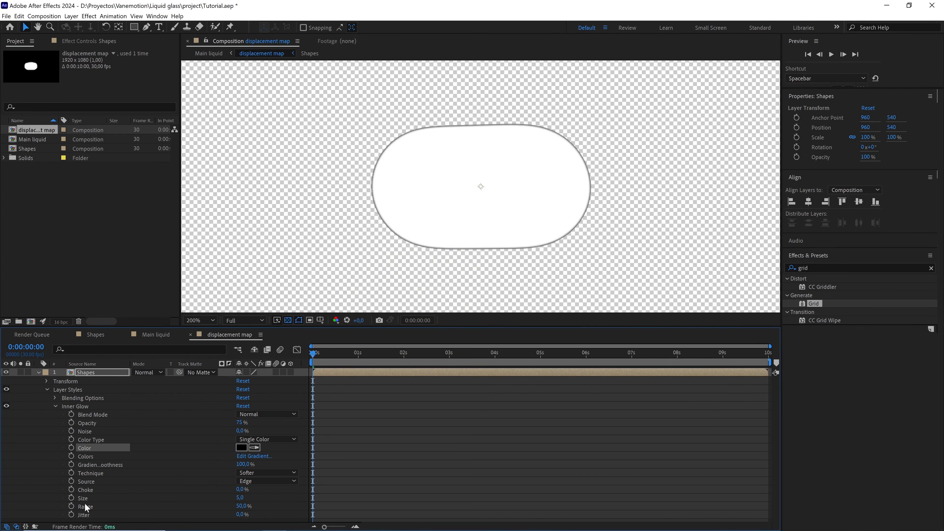
Set the Inner Glow's size to 50 and collapse the layer styles.
drag(240, 500, 244, 497)
click(245, 497)
text(50)
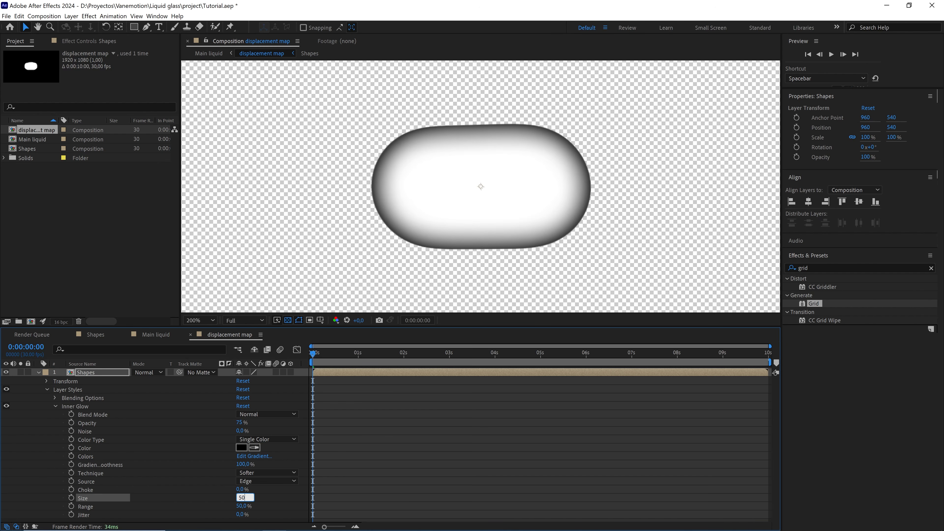
click(355, 442)
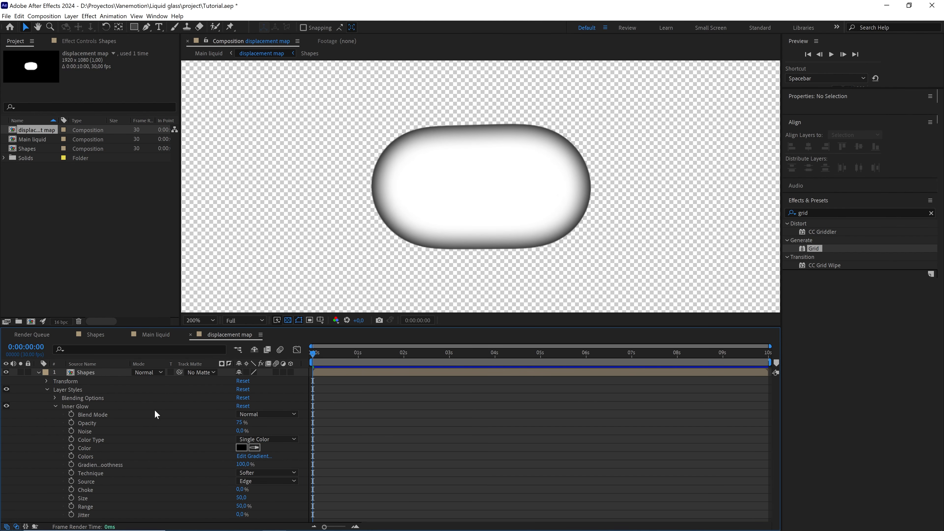
click(47, 389)
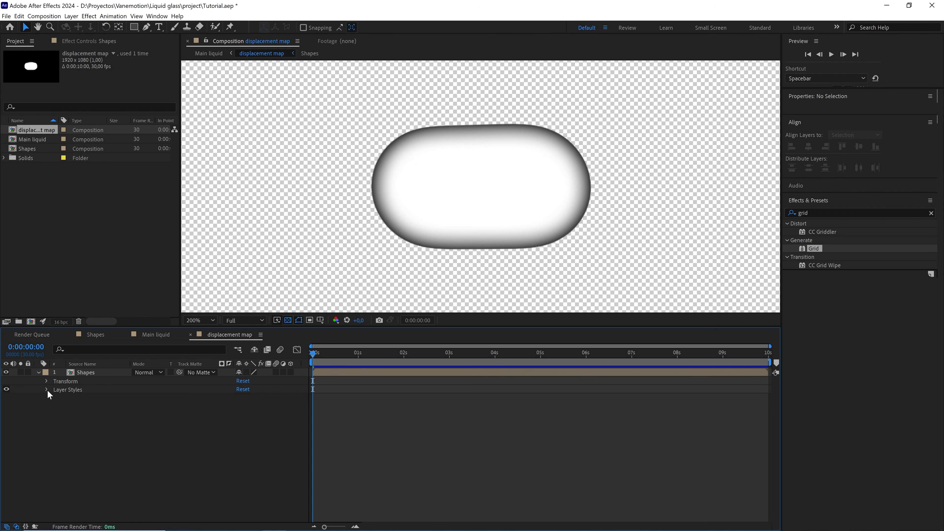
Hide the displacement map layer in Main liquid and apply the Displacement Map effect to the Shapes adjustment layer.
click(153, 334)
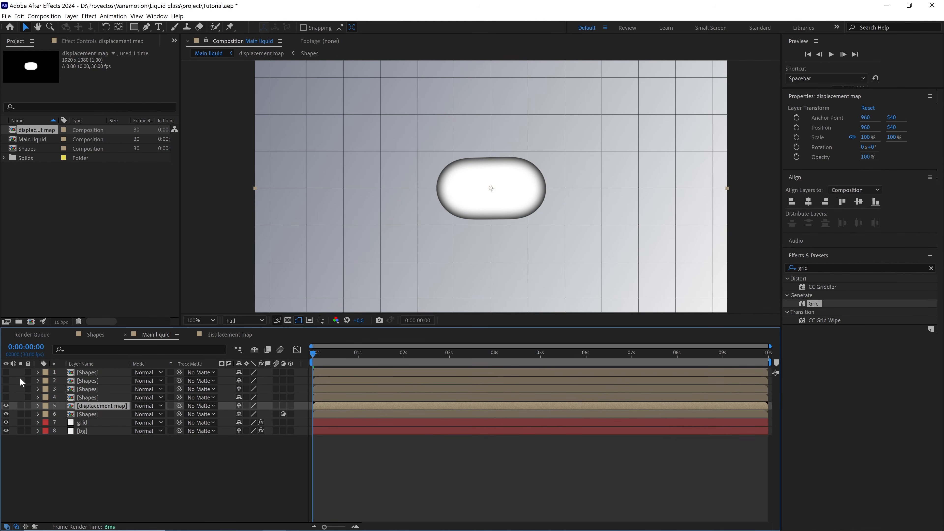
click(6, 406)
click(89, 416)
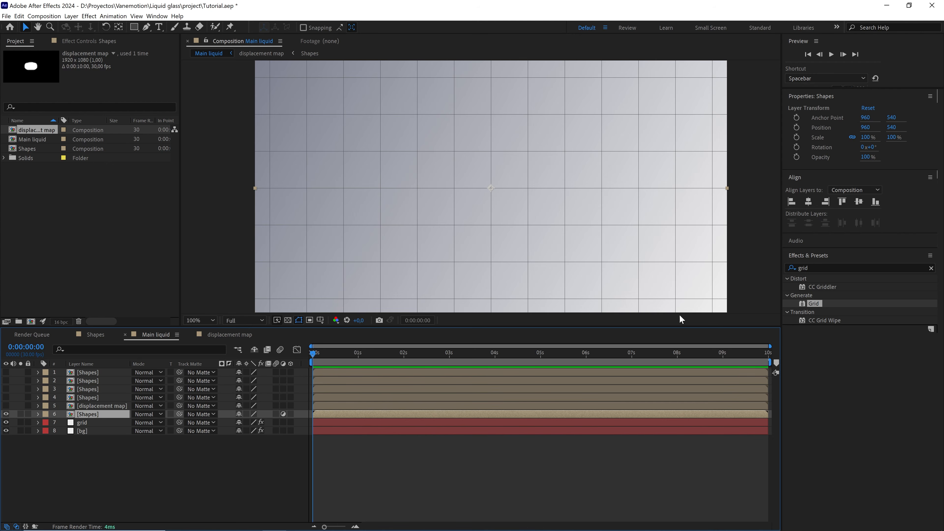
click(823, 269)
key(BackSpace)
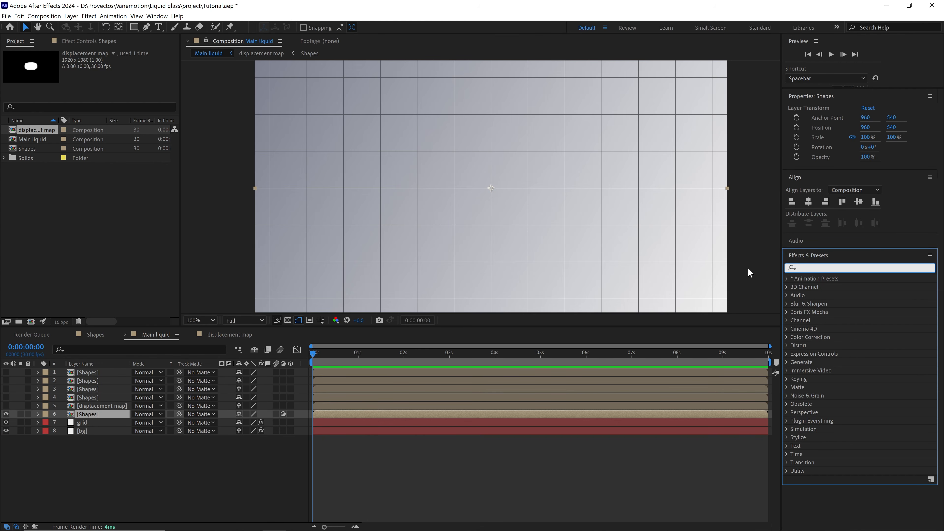
text(dis)
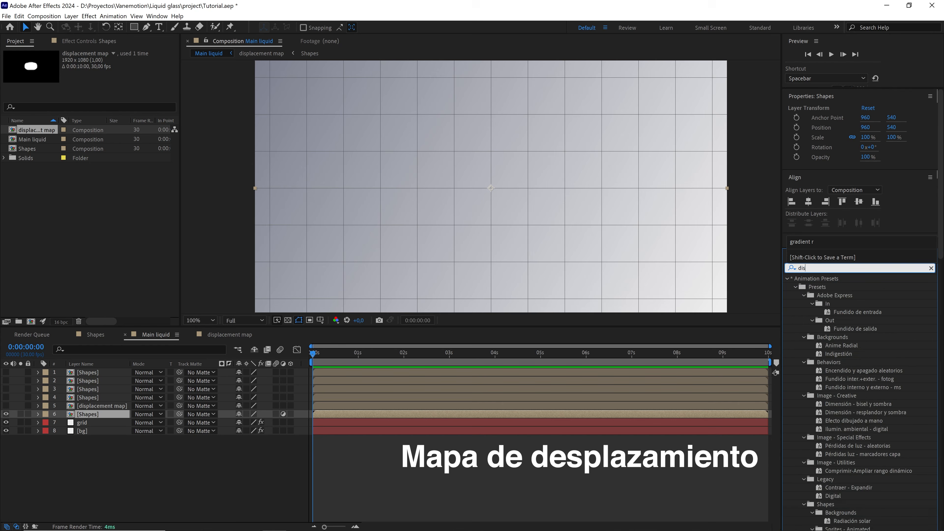
text(place)
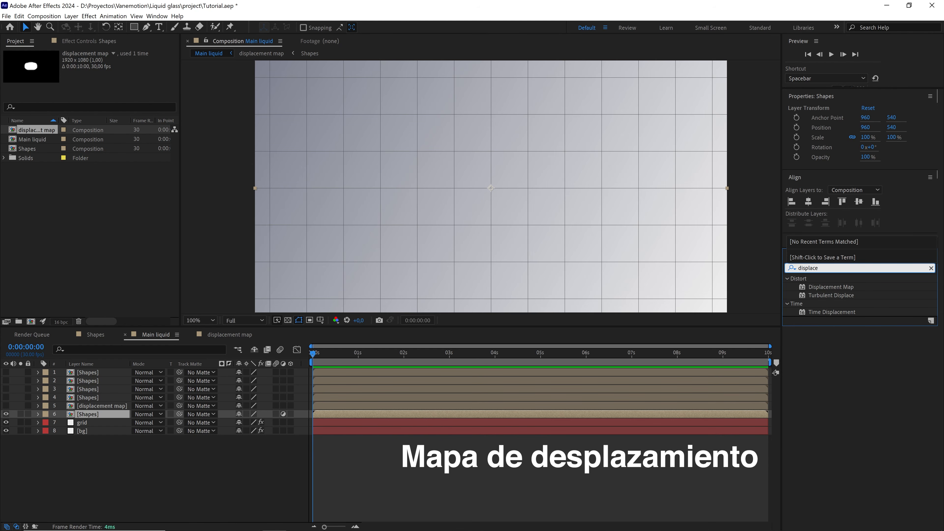
drag(831, 286, 79, 413)
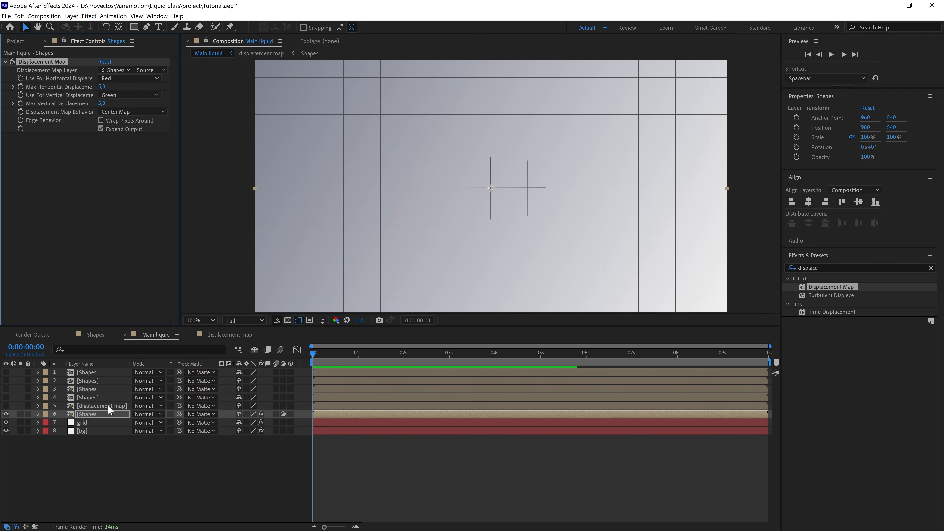
Choose the displacement map layer as the Displacement Map effect's map layer.
click(120, 70)
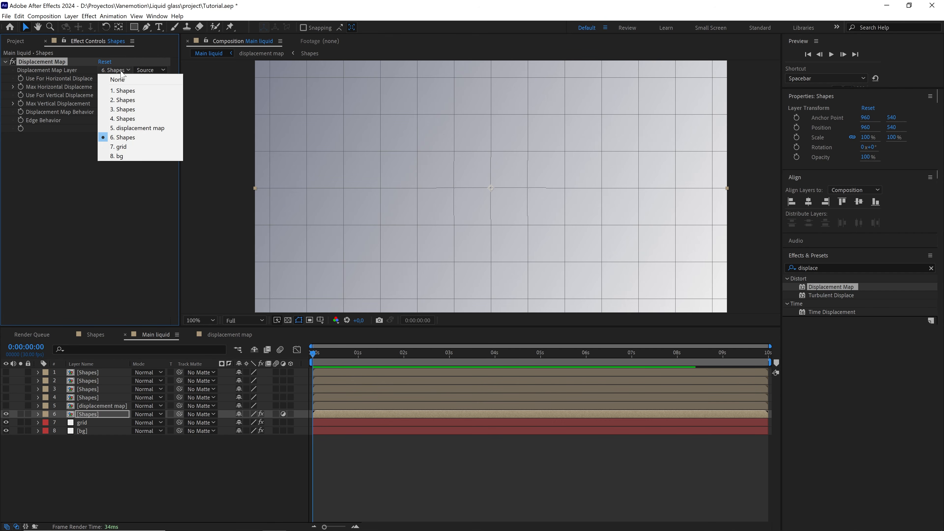
click(126, 130)
scroll(489, 173, up, 1)
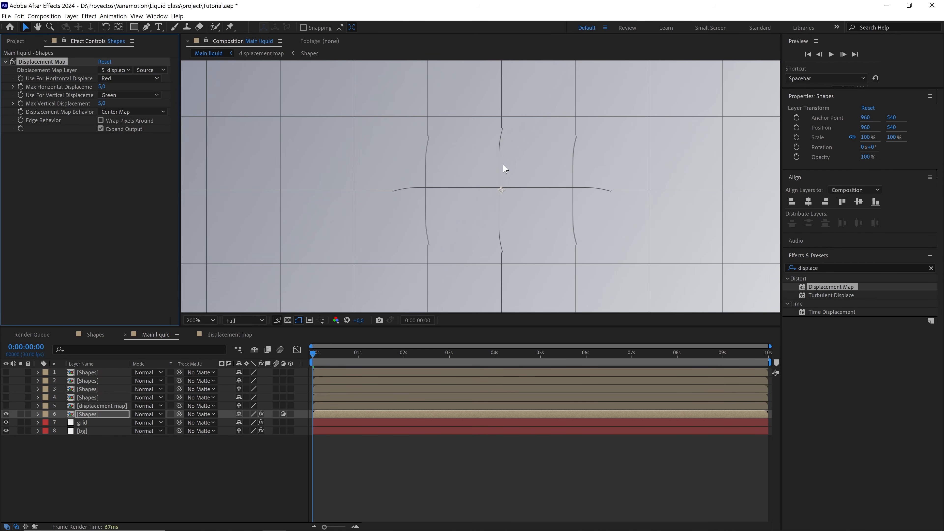
Set the effect's maximum horizontal displacement to 20 and vertical displacement to 0, with the map layer read from Effects & Masks.
drag(102, 87, 170, 101)
click(105, 87)
text(20)
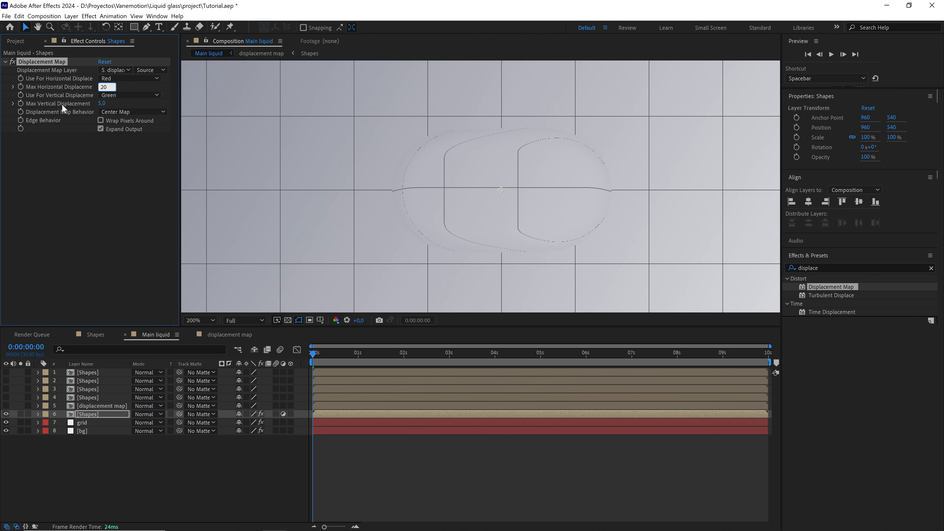
click(103, 104)
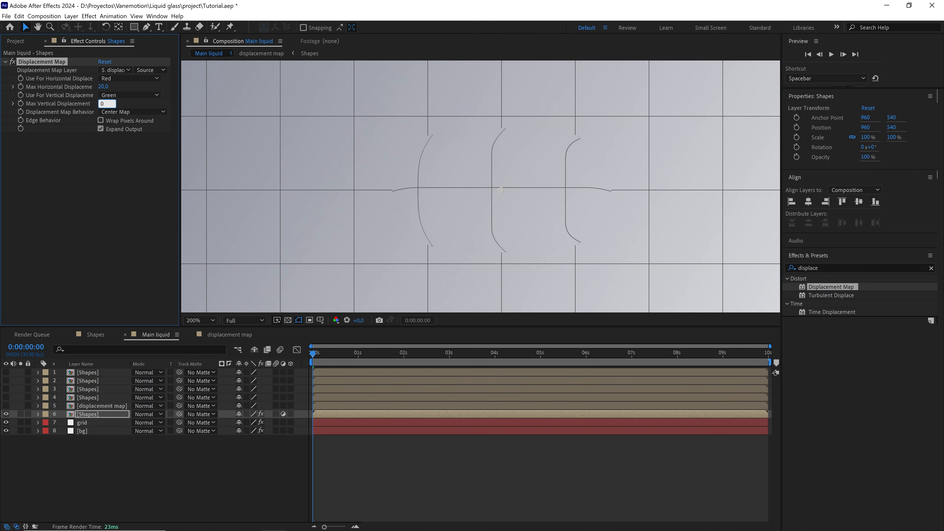
click(160, 71)
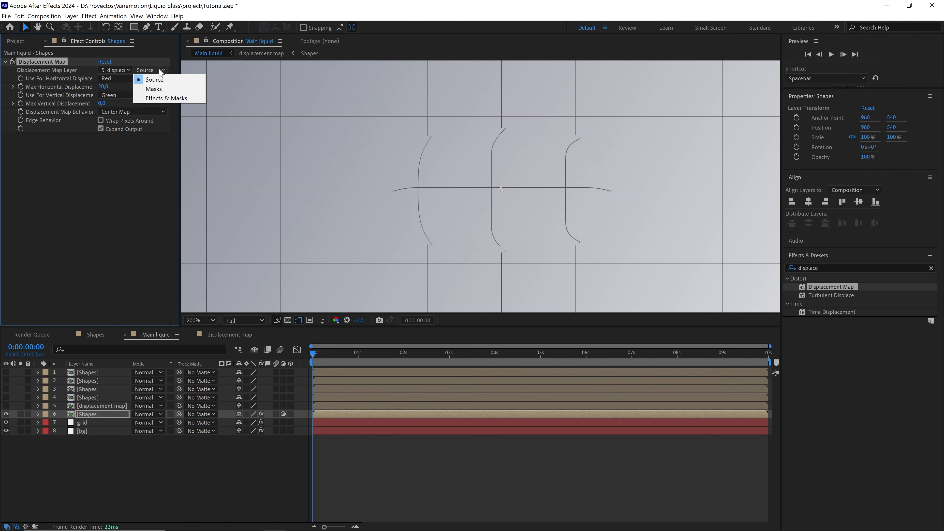
click(172, 97)
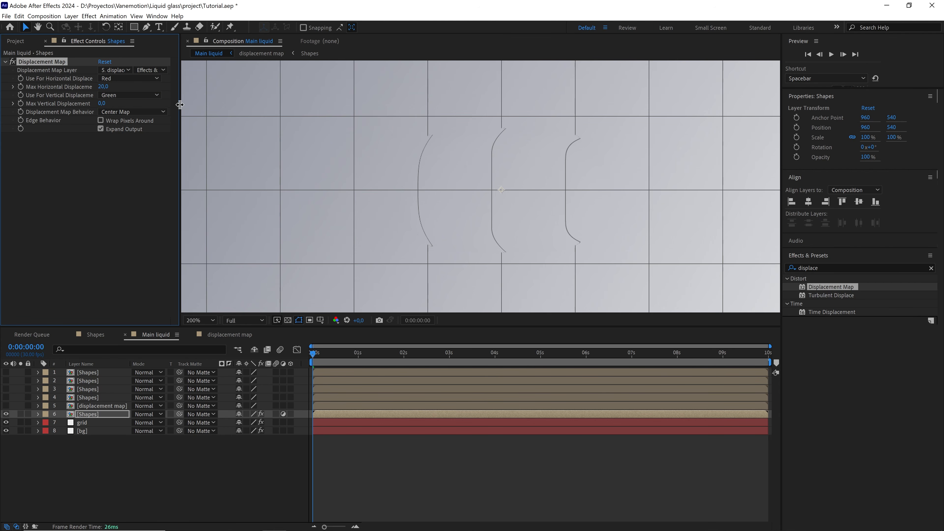
Apply the CC Glass effect to the Shapes adjustment layer and use the displacement map layer as its bump map.
click(838, 267)
text(cc g)
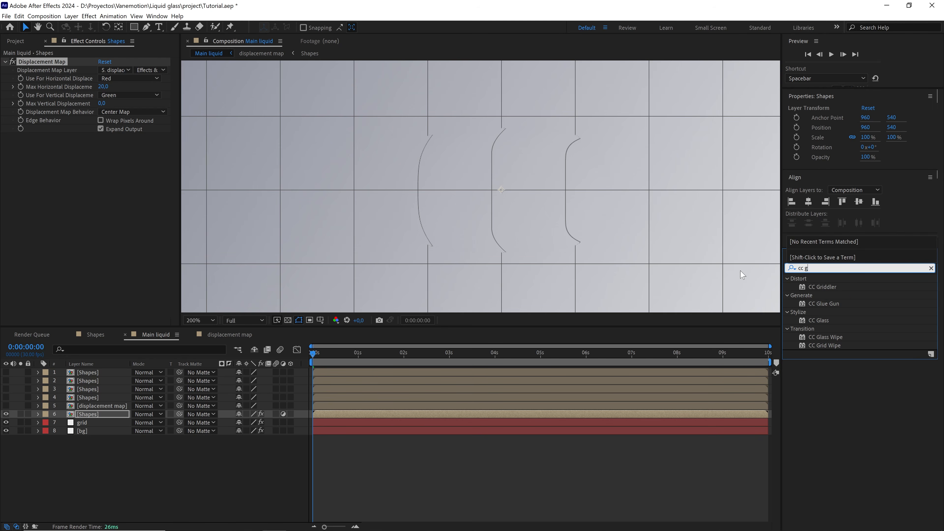
drag(824, 321, 90, 414)
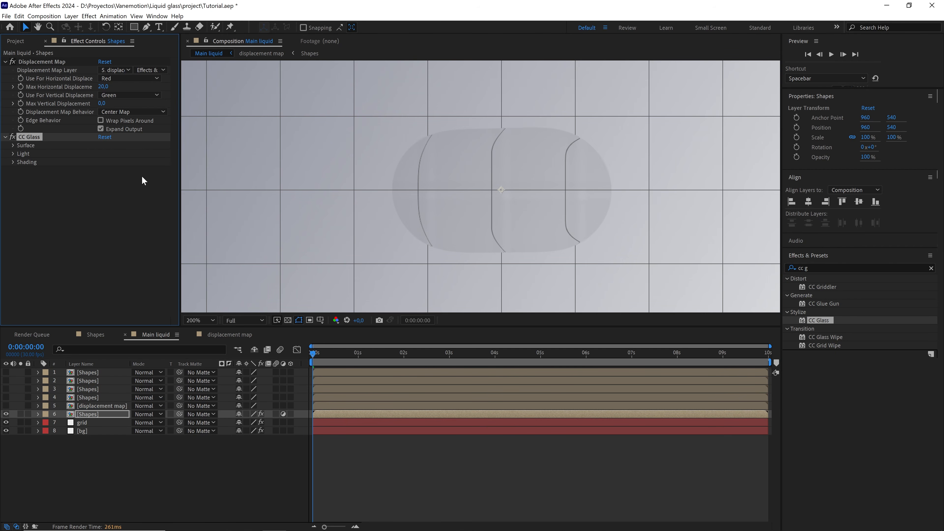
click(13, 145)
click(114, 153)
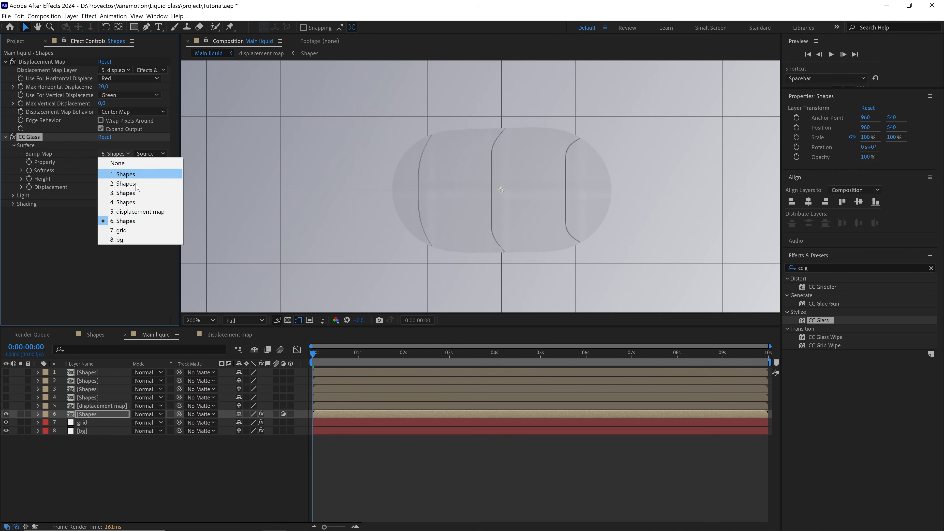
click(145, 211)
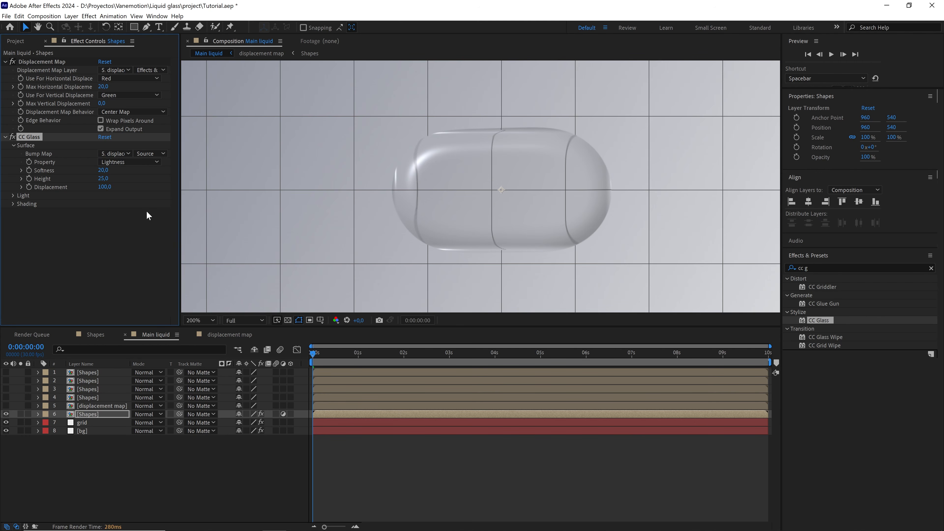
Set the CC Glass surface softness to 10 and height to 4, and expand the effect's Light settings.
click(103, 171)
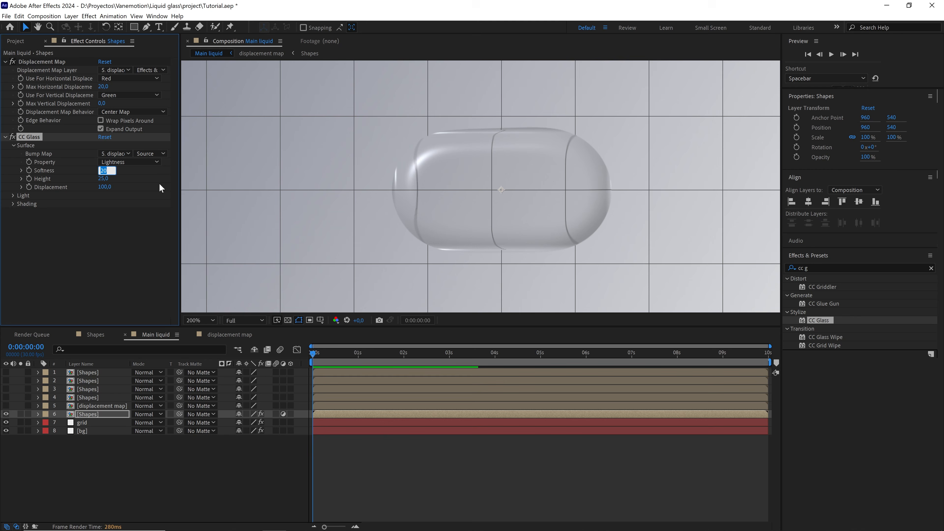
text(10)
click(165, 184)
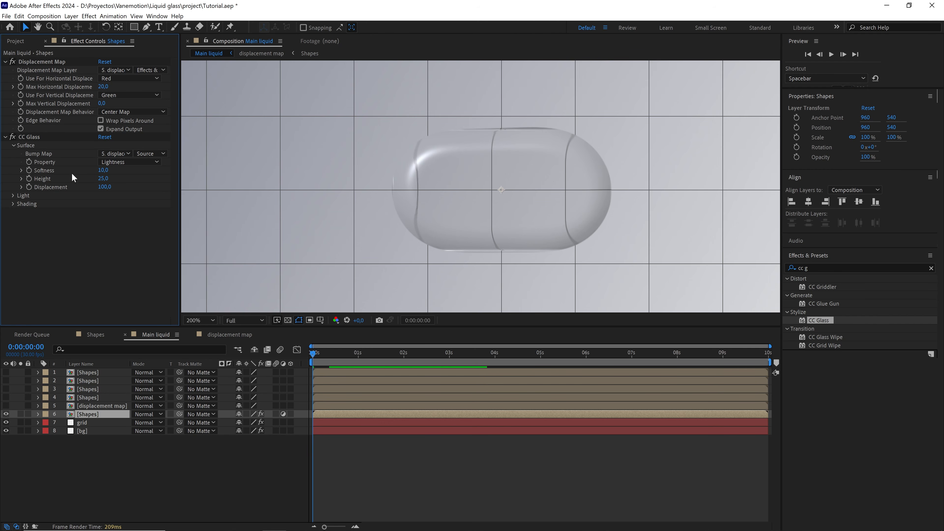
click(103, 179)
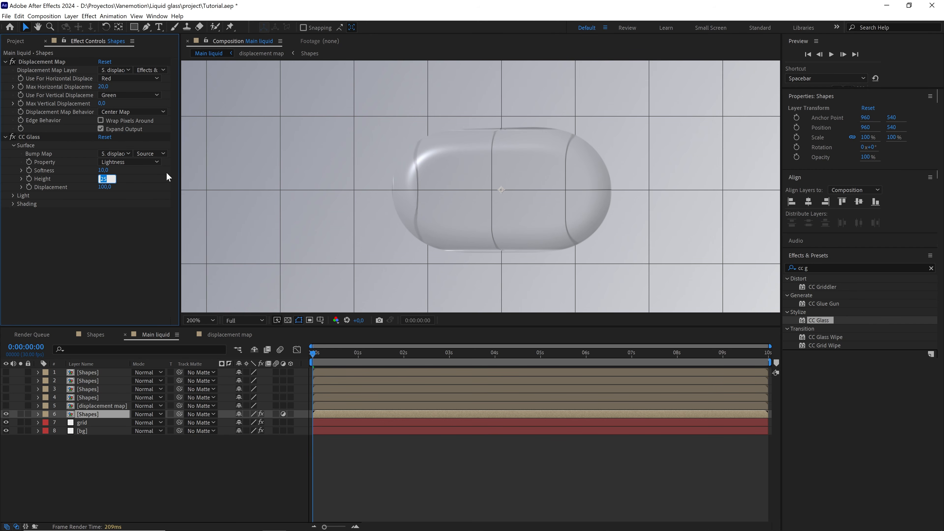
text(4)
click(144, 180)
click(13, 196)
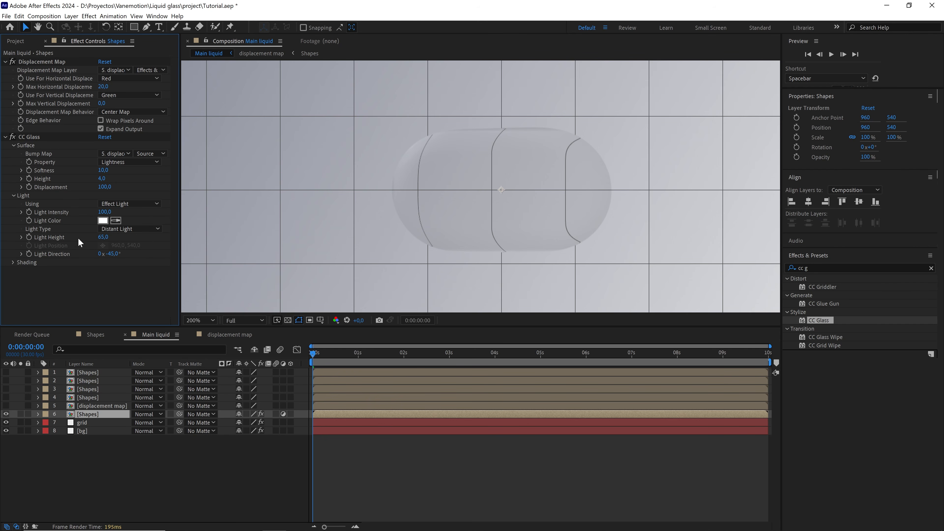
Set the CC Glass light height to 70.
click(103, 238)
text(70)
key(Return)
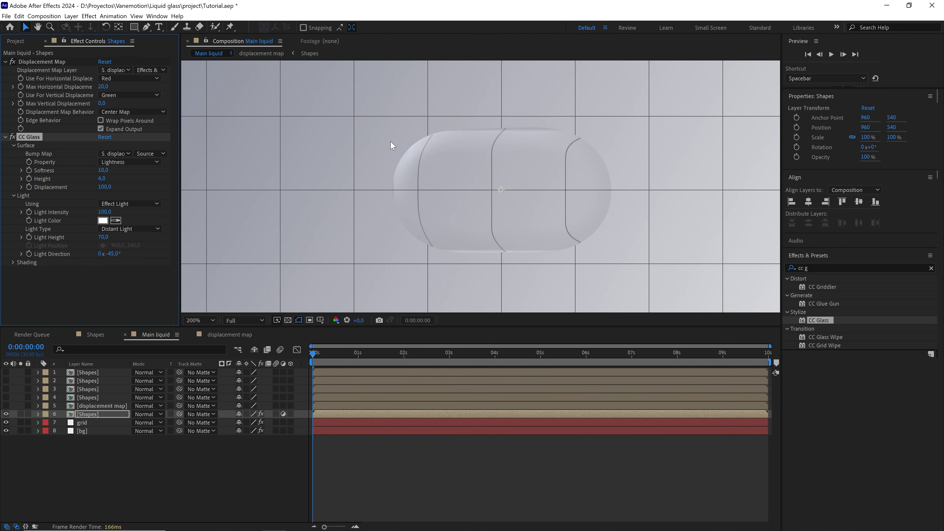
Compare the glass shape with CC Glass off and on, and collapse both effects' settings.
click(15, 138)
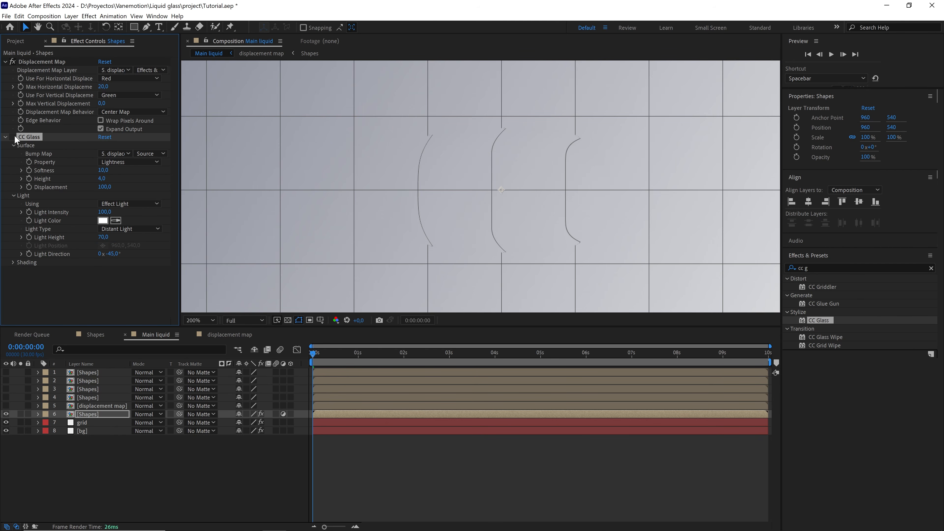
click(14, 138)
click(15, 137)
click(15, 138)
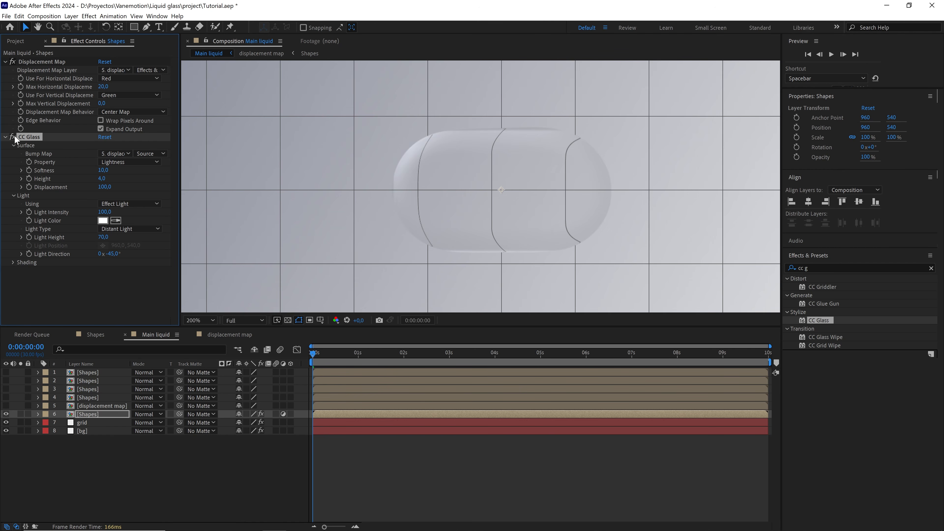
click(6, 137)
click(5, 62)
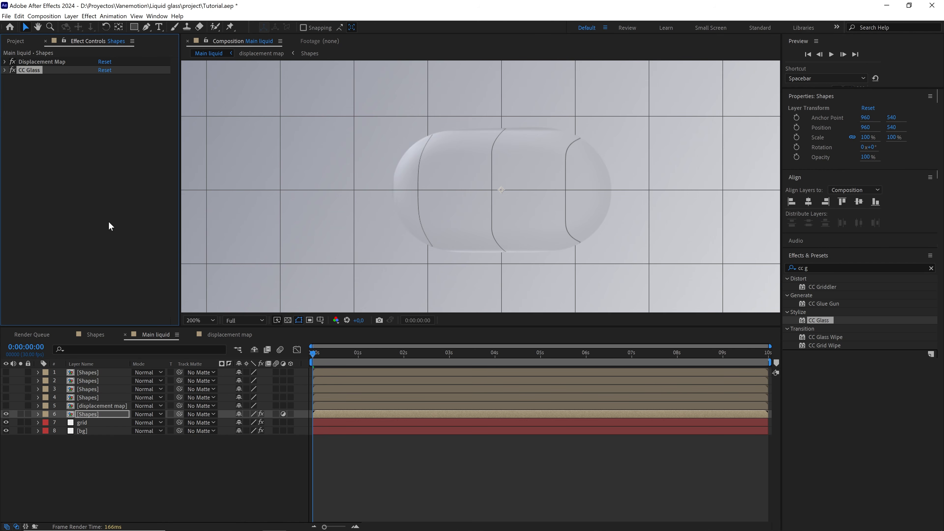
Rename the Shapes layer directly above the displacement map as bevel and make it visible.
click(168, 455)
click(90, 397)
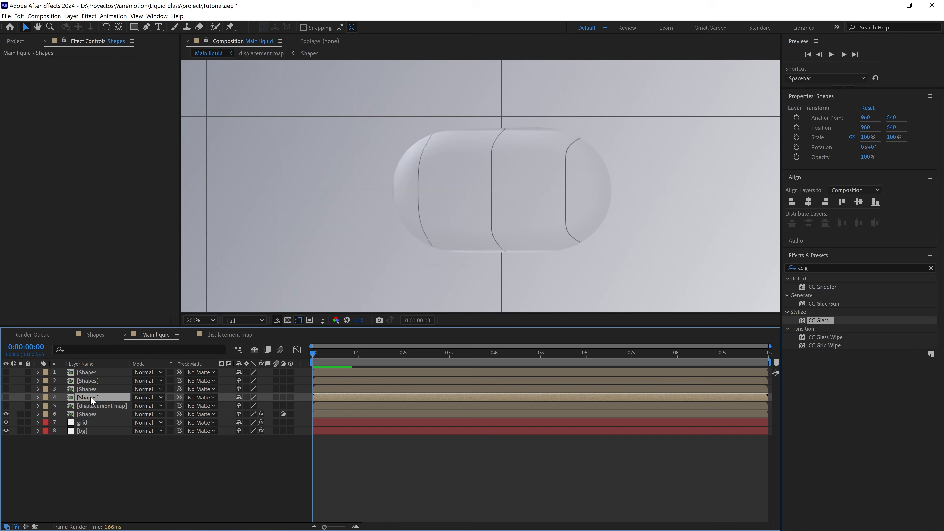
key(Return)
text(bevel)
click(6, 396)
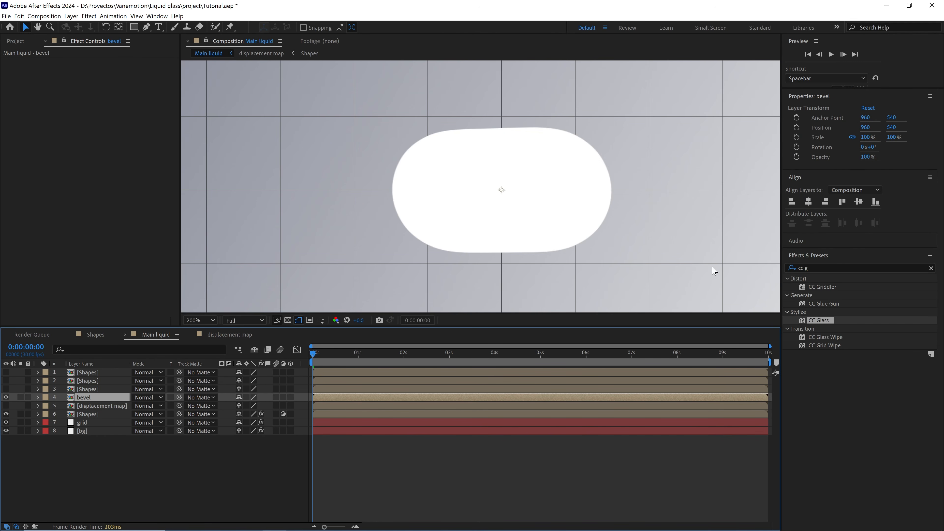
Apply a Fill effect to the bevel layer with the black colour 000000.
click(834, 266)
text(fi)
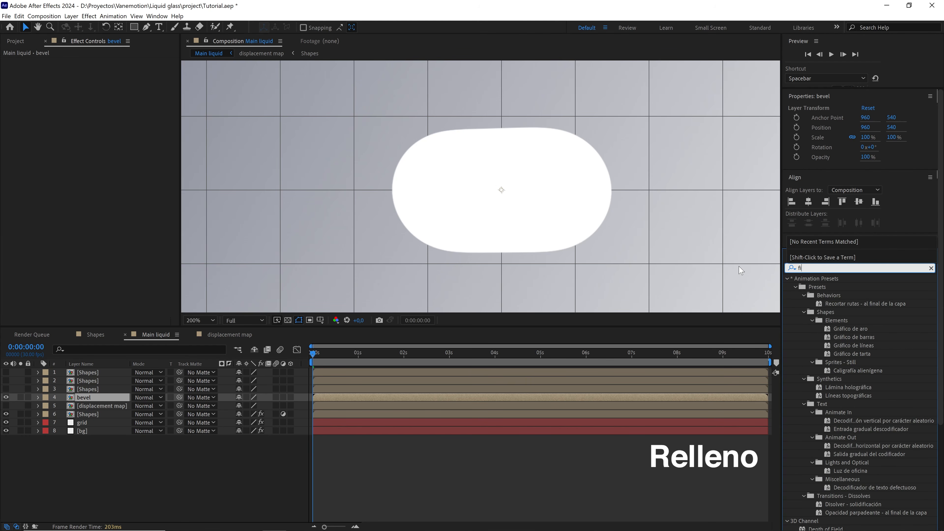
text(ll)
drag(820, 294, 83, 397)
click(103, 86)
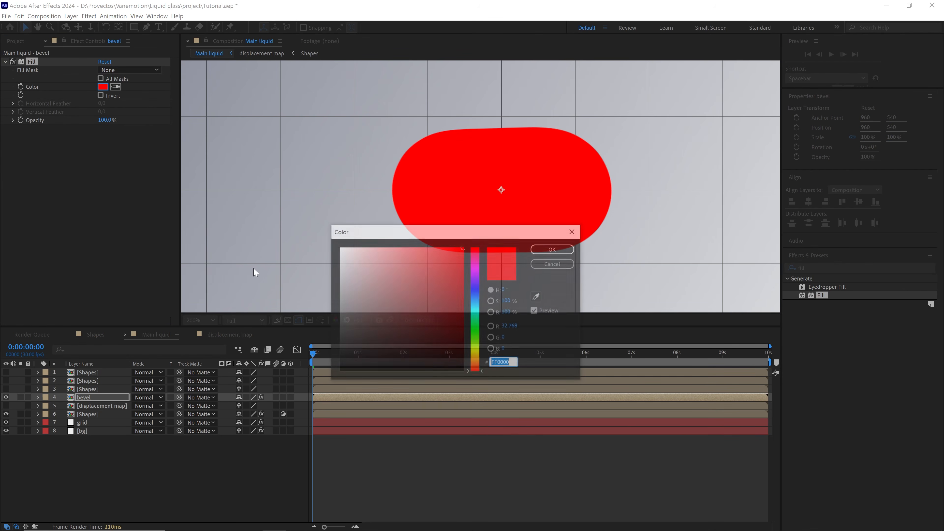
text(000000)
click(552, 249)
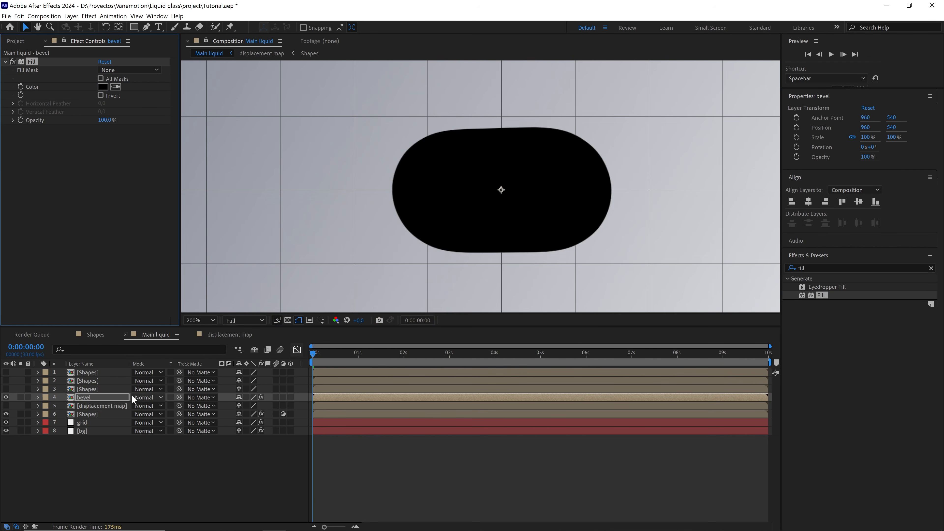
Add a Bevel and Emboss layer style to the bevel layer, set its shadow opacity to 40%, and collapse the layer.
right_click(113, 397)
mouse_move(177, 265)
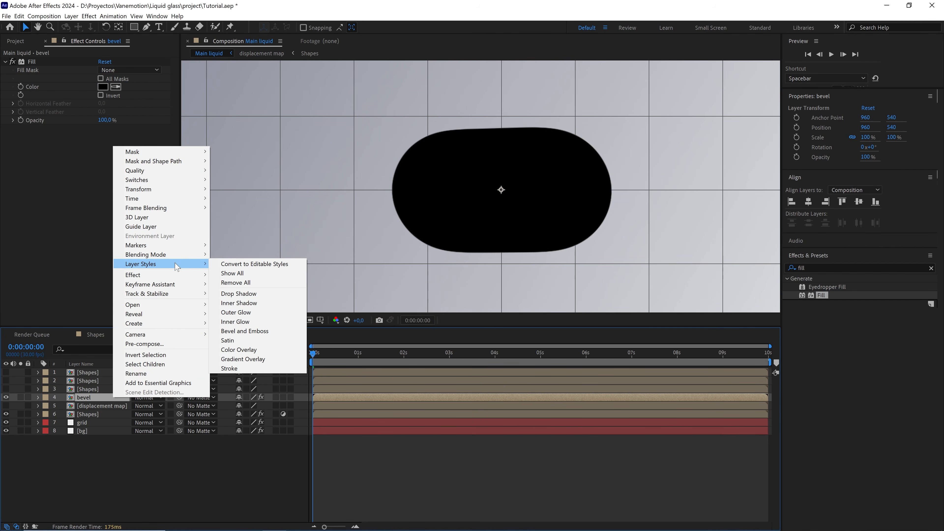
click(245, 331)
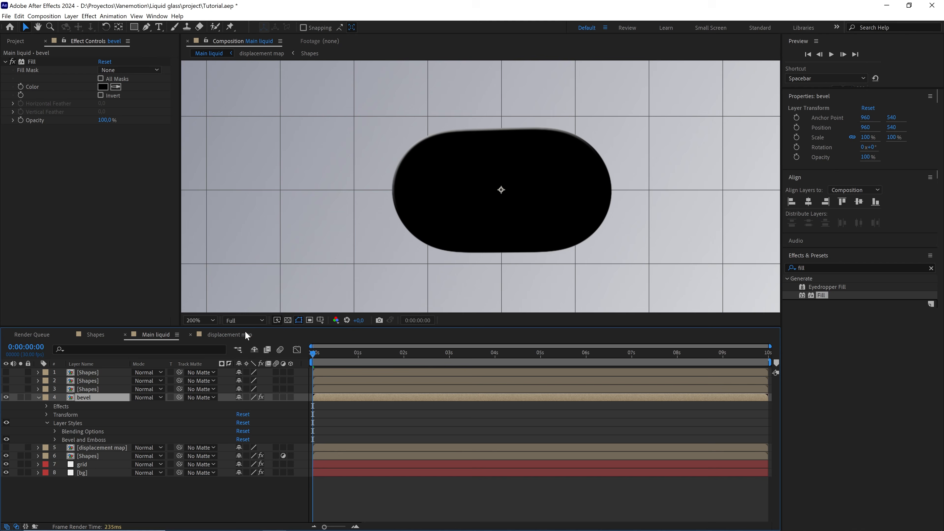
click(52, 441)
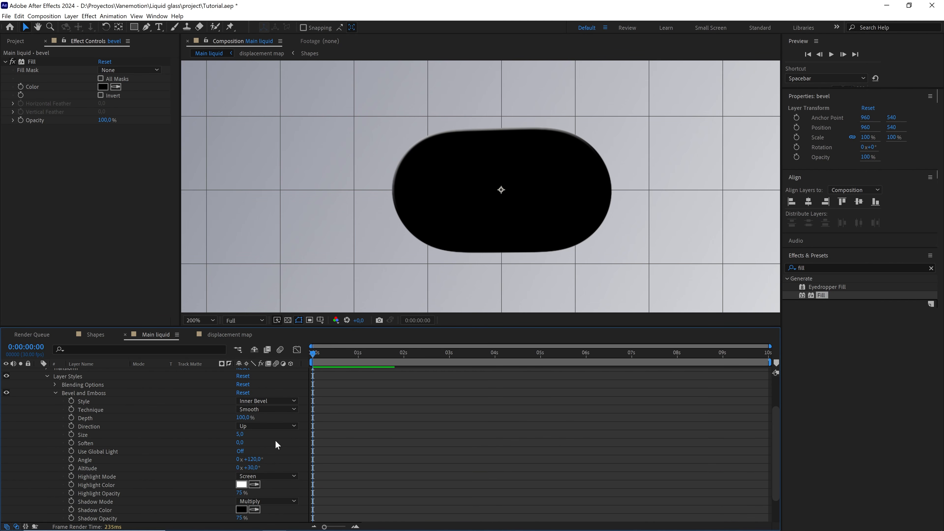
click(239, 517)
text(40)
click(277, 450)
scroll(149, 424, up, 3)
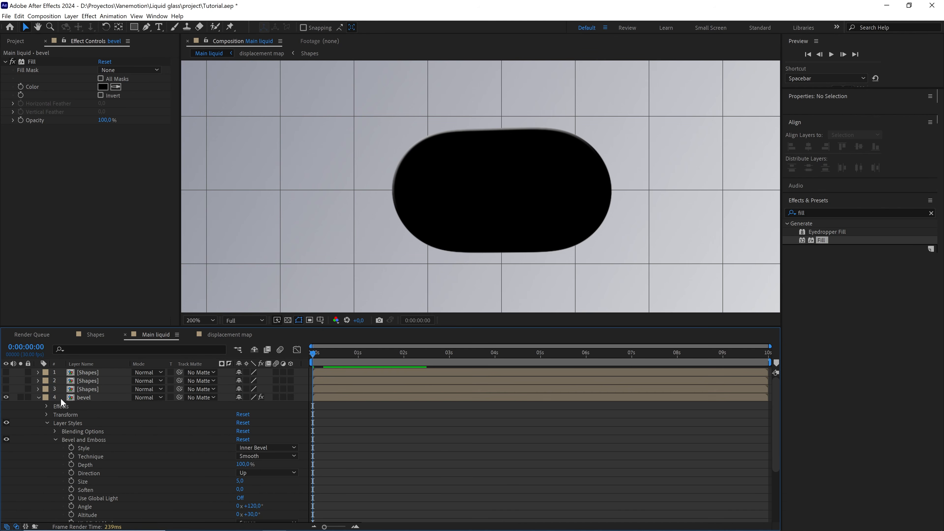
click(38, 396)
Set the bevel layer's blending mode to Screen.
click(110, 399)
click(153, 397)
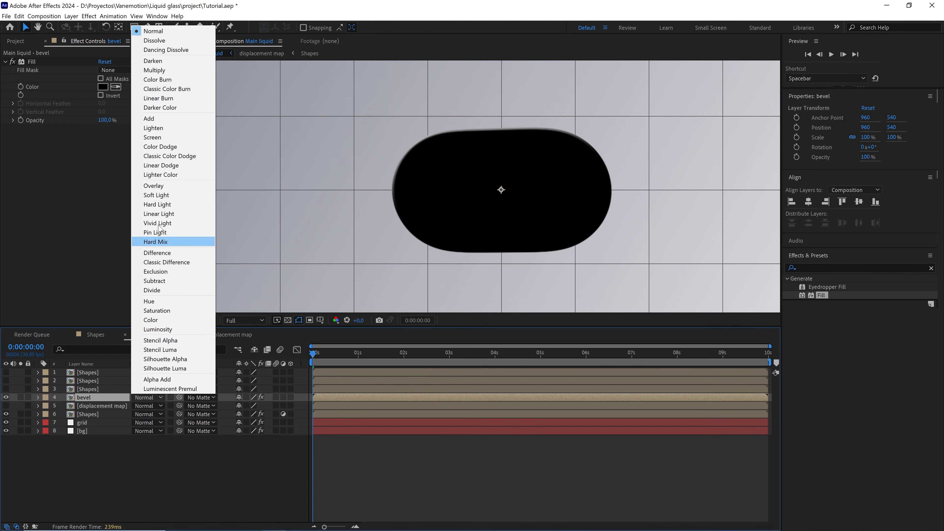
click(167, 138)
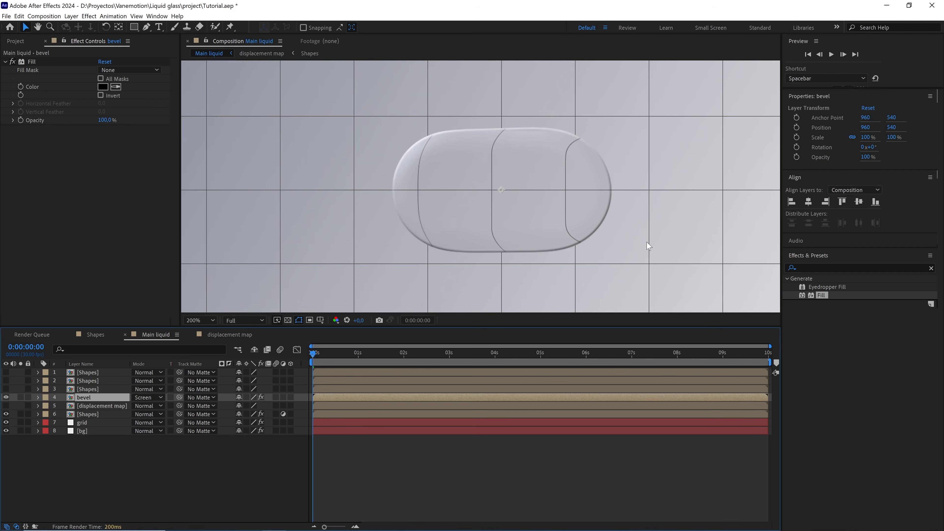
Inspect the glass shape's edges and compare them with the bevel layer hidden and shown.
scroll(649, 246, up, 1)
drag(649, 246, 609, 188)
drag(600, 134, 607, 163)
scroll(611, 165, down, 2)
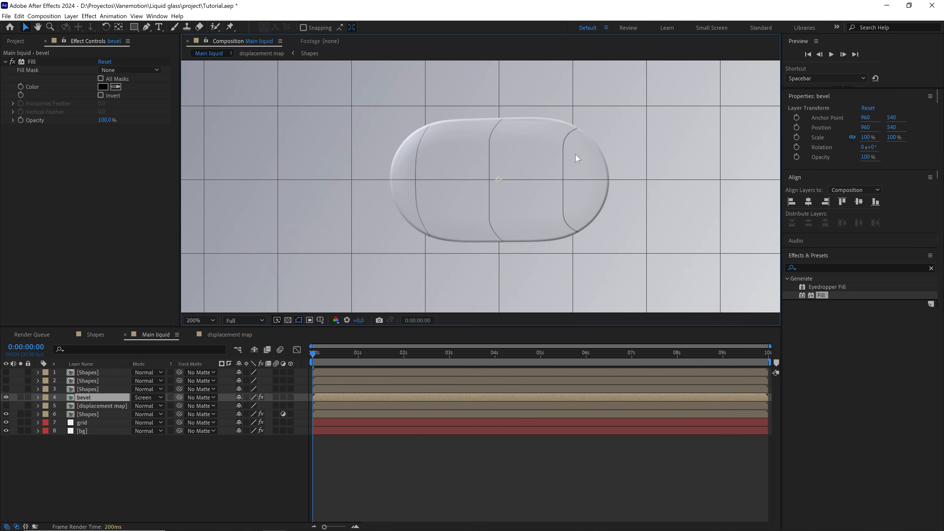
click(6, 397)
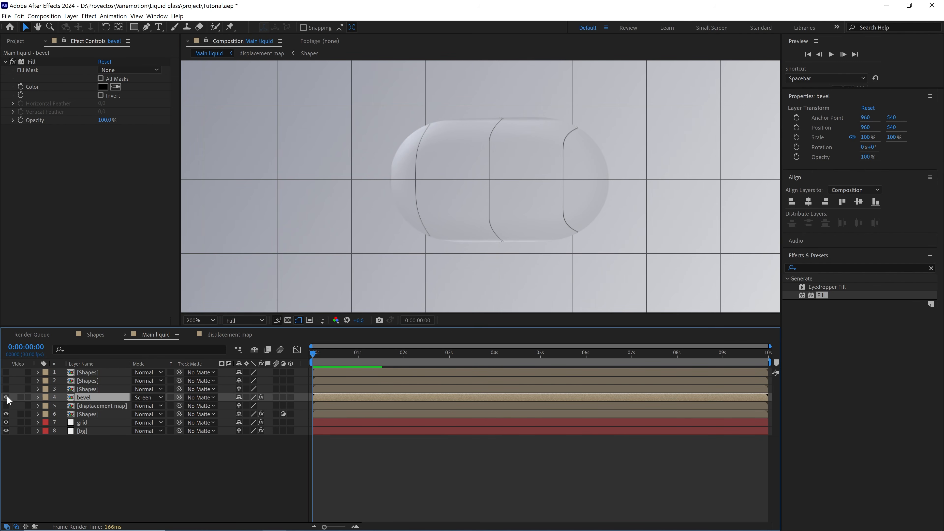
click(6, 397)
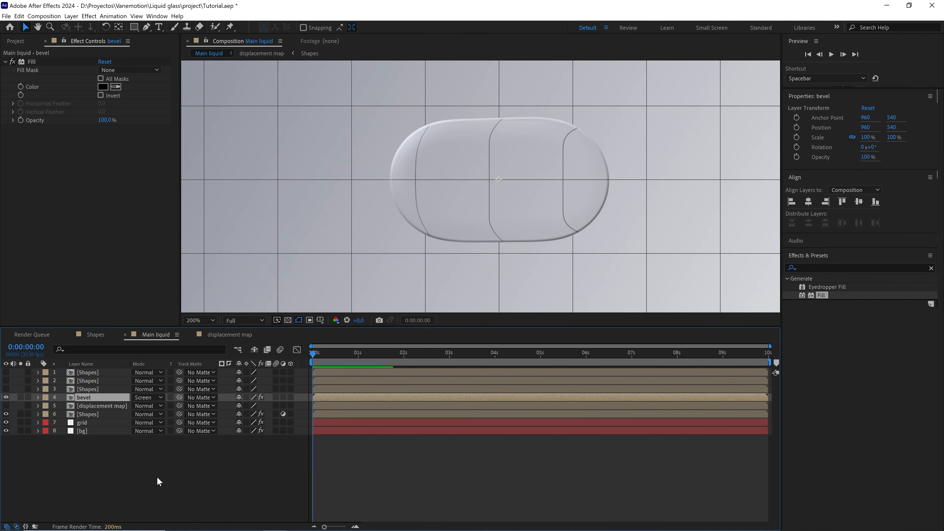
Rename the Shapes layer directly above bevel as light sweep and make it visible.
click(95, 390)
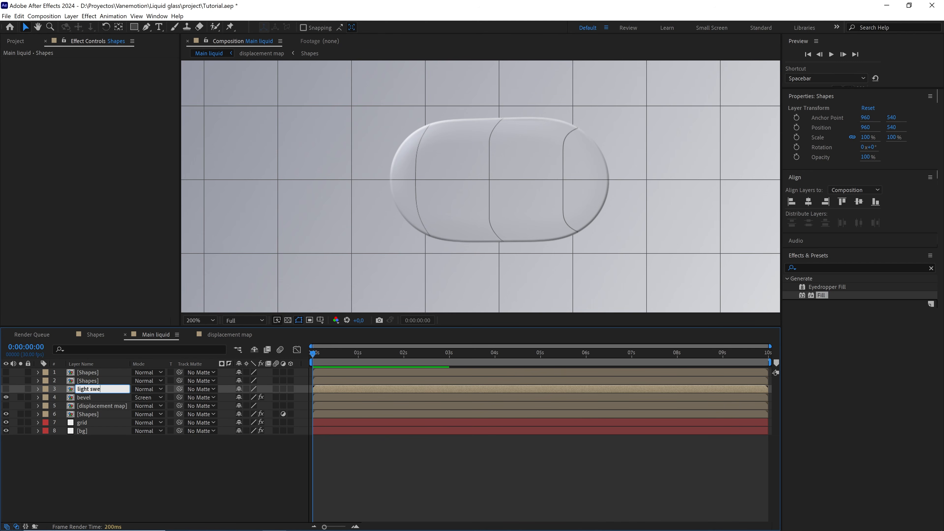
text(ep)
key(Return)
click(6, 389)
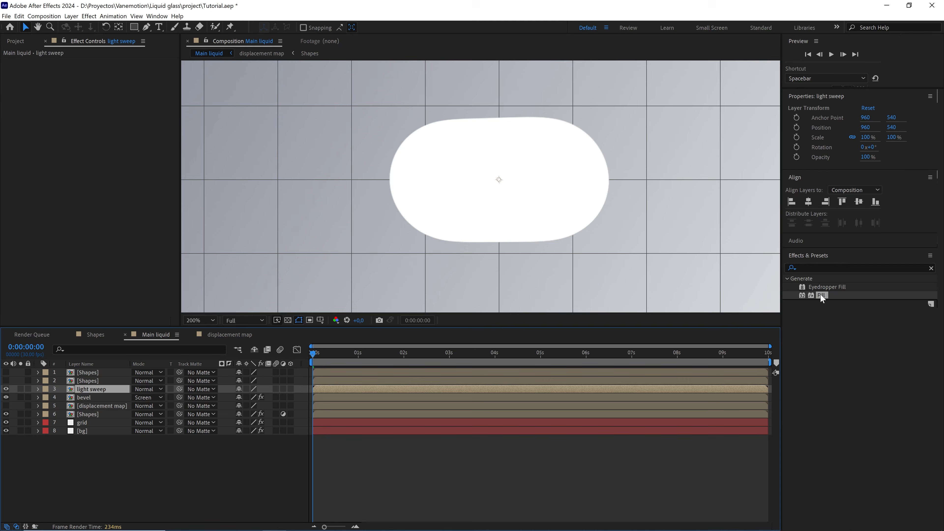
Apply a Fill effect to the light sweep layer with the black colour 000000.
drag(821, 298, 111, 389)
click(102, 87)
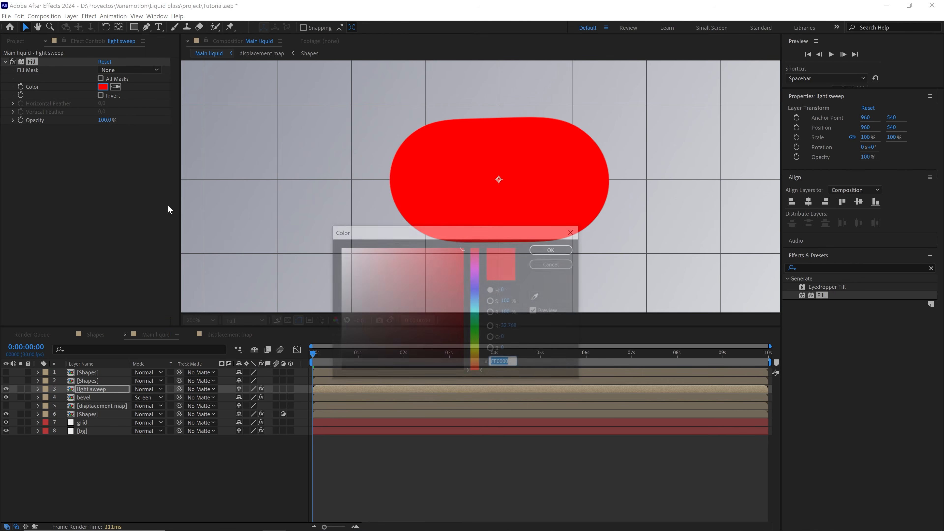
text(000000)
click(551, 250)
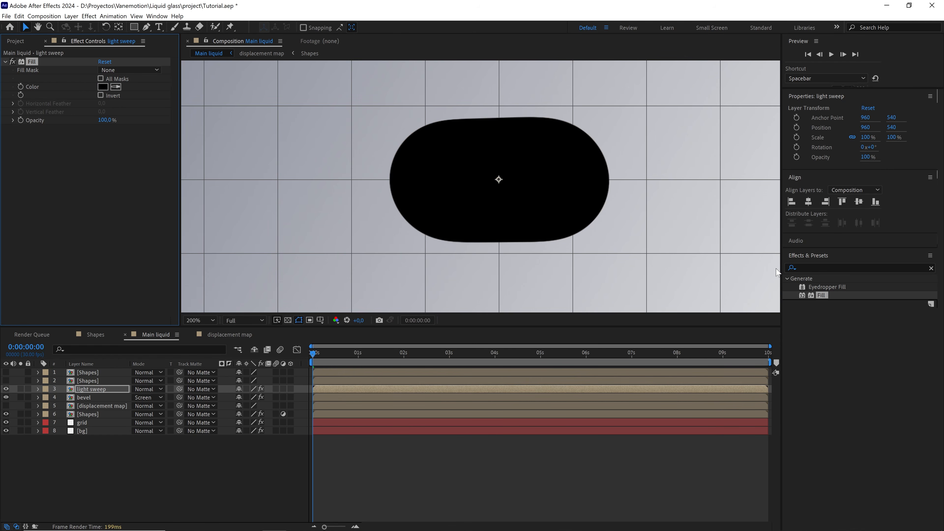
Find the CC Light Sweep effect and apply it to the light sweep layer.
click(931, 268)
click(855, 267)
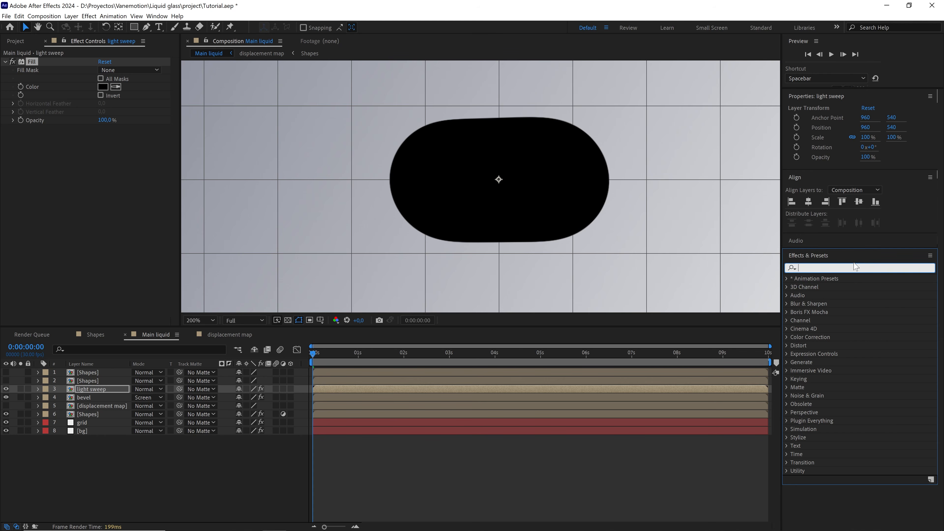
text(cc light)
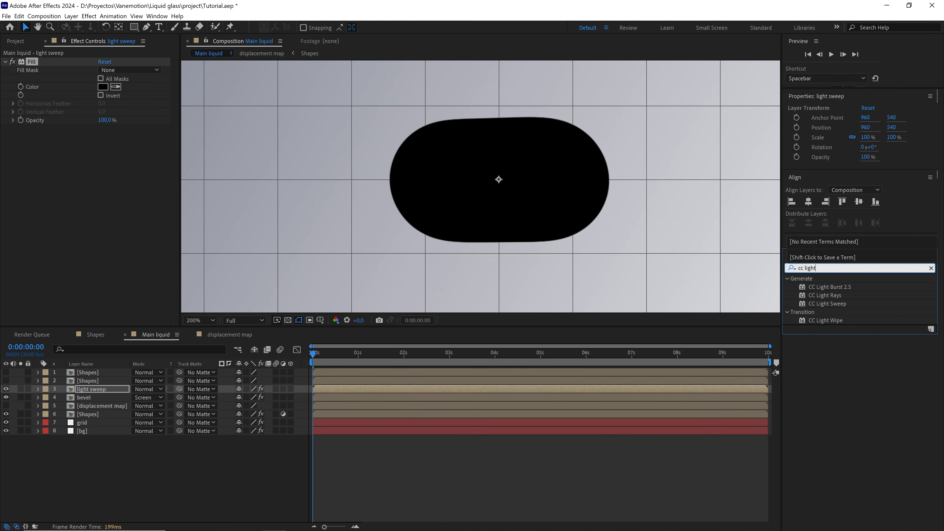
drag(830, 303, 95, 390)
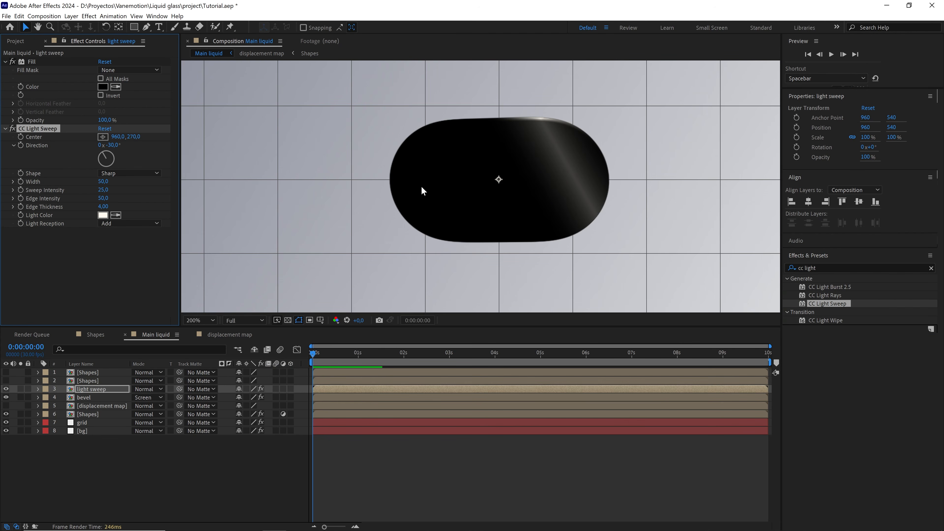
Set the CC Light Sweep direction to 0° and its width to 100.
key(.)
drag(467, 146, 411, 163)
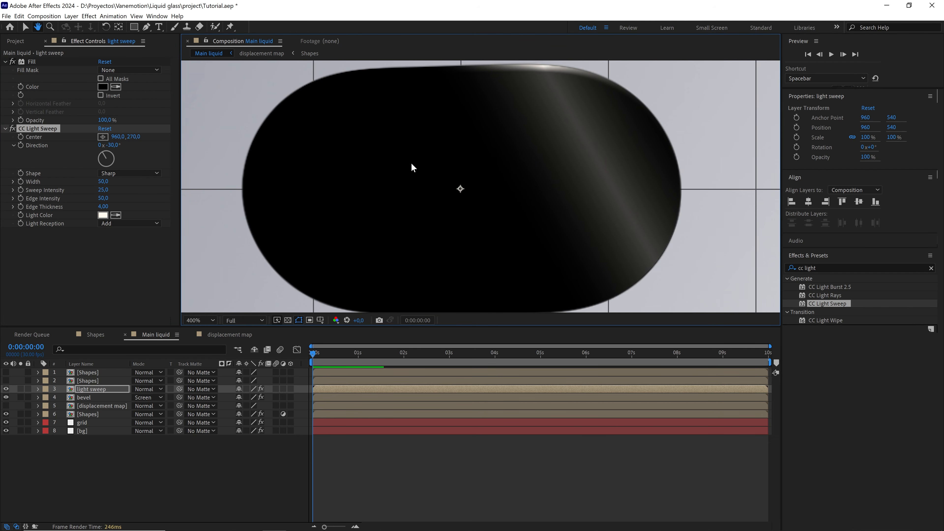
click(116, 145)
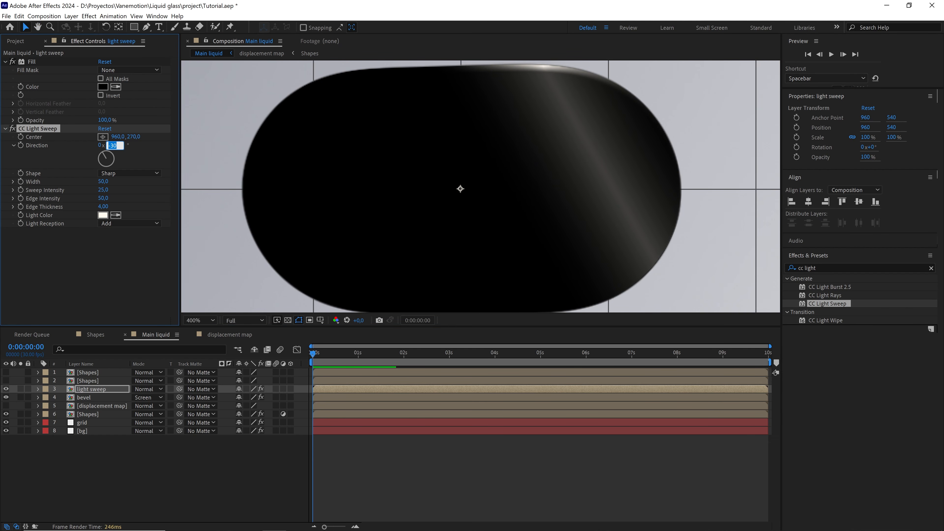
key(Return)
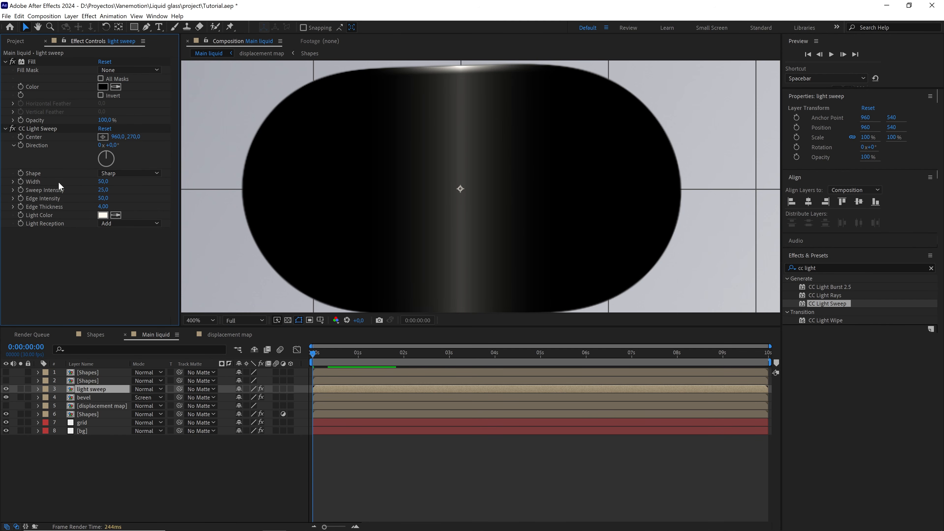
drag(103, 181, 133, 181)
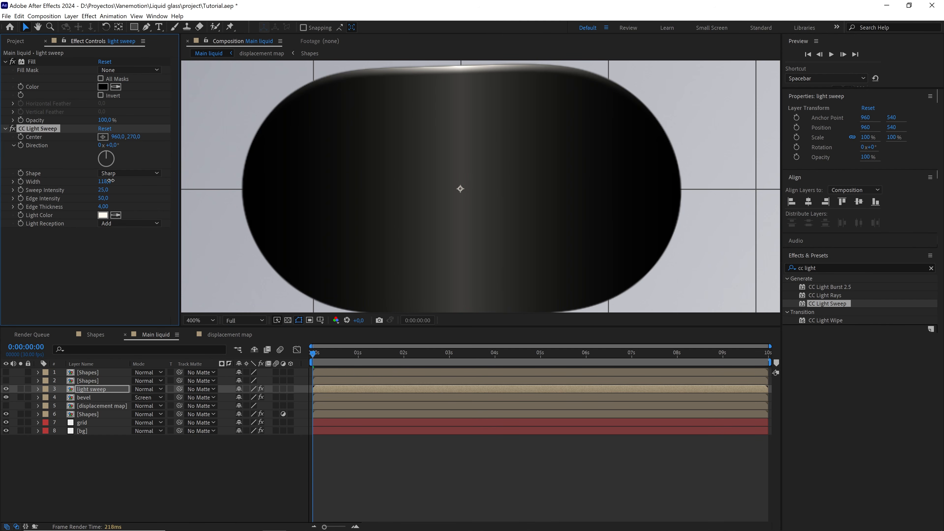
click(104, 181)
text(100)
Set the CC Light Sweep sweep intensity to 0 and edge intensity to 90.
click(105, 190)
text(0)
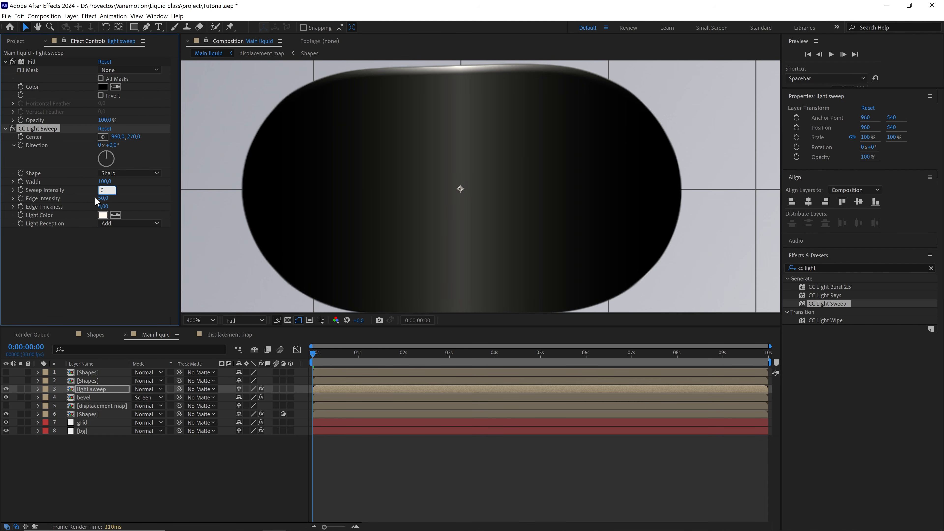
drag(107, 199, 127, 200)
click(104, 198)
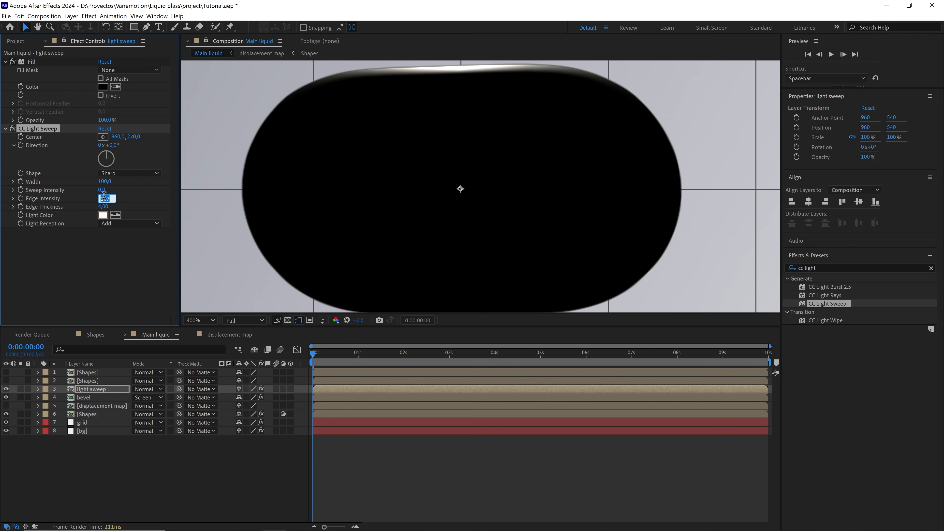
text(90)
click(136, 196)
Add the expression time*30 to the CC Light Sweep direction and scrub the timeline to preview the rotating light.
scroll(394, 184, down, 1)
drag(394, 184, 390, 172)
key(v)
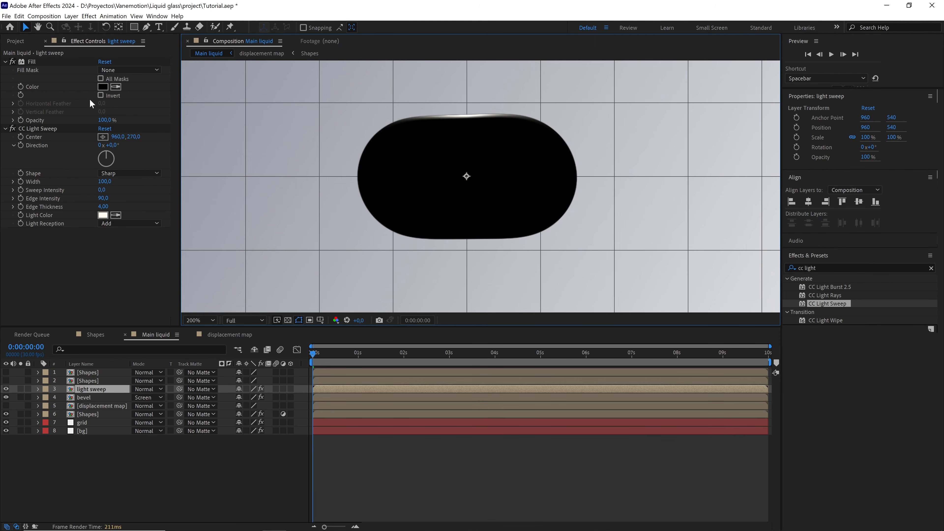
alt+click(20, 145)
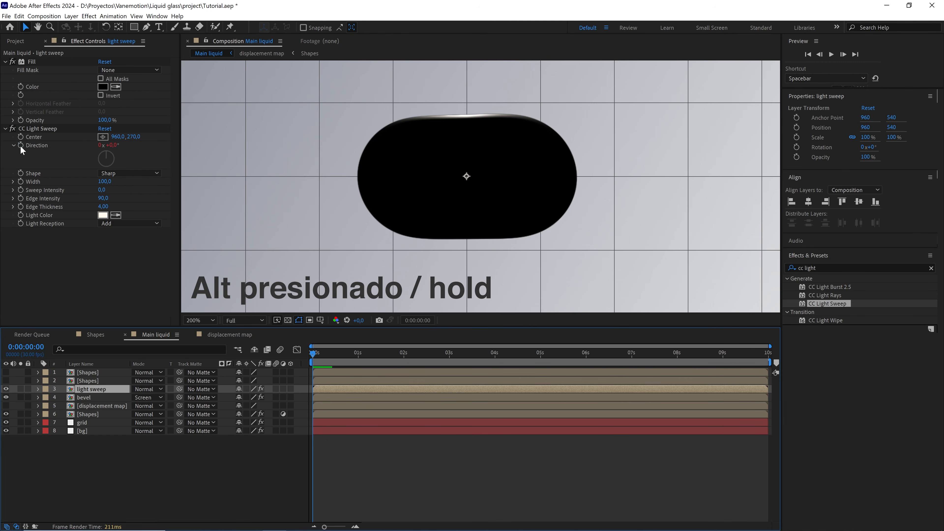
text(time)
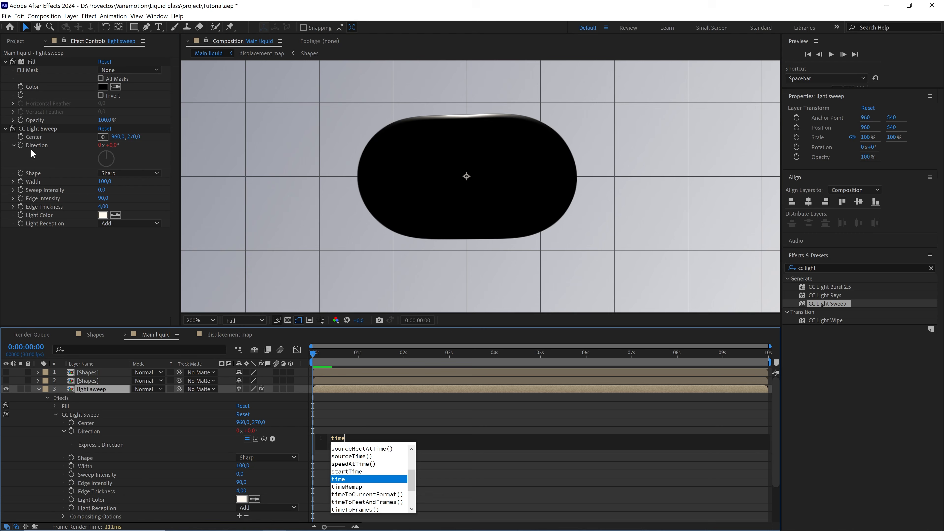
text(*)
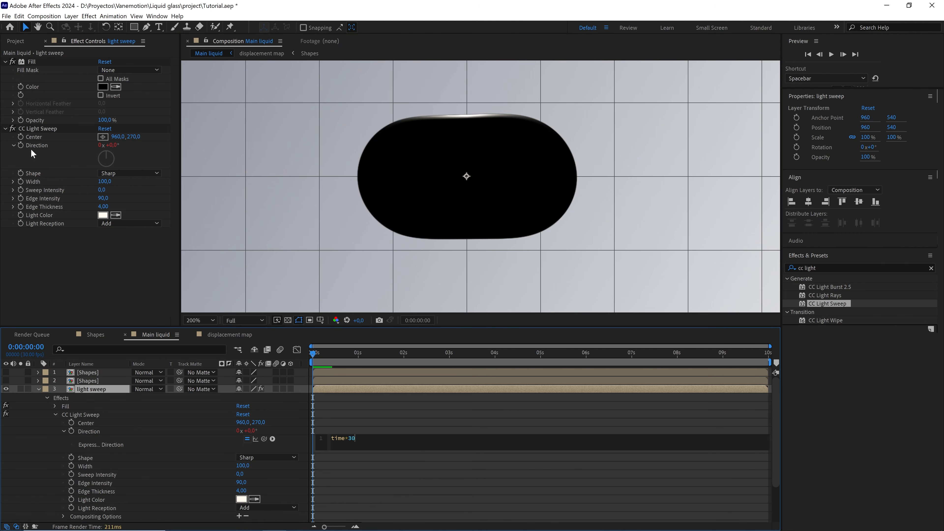
click(380, 418)
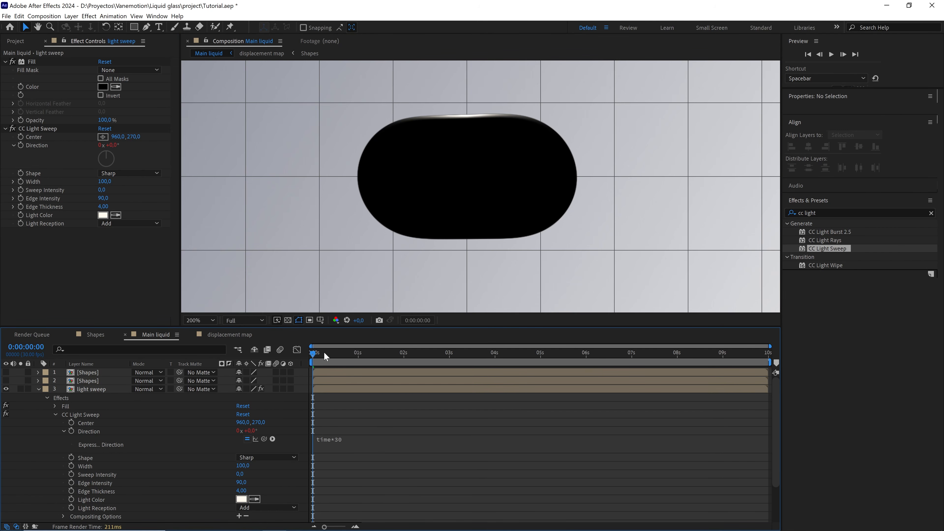
drag(324, 352, 381, 358)
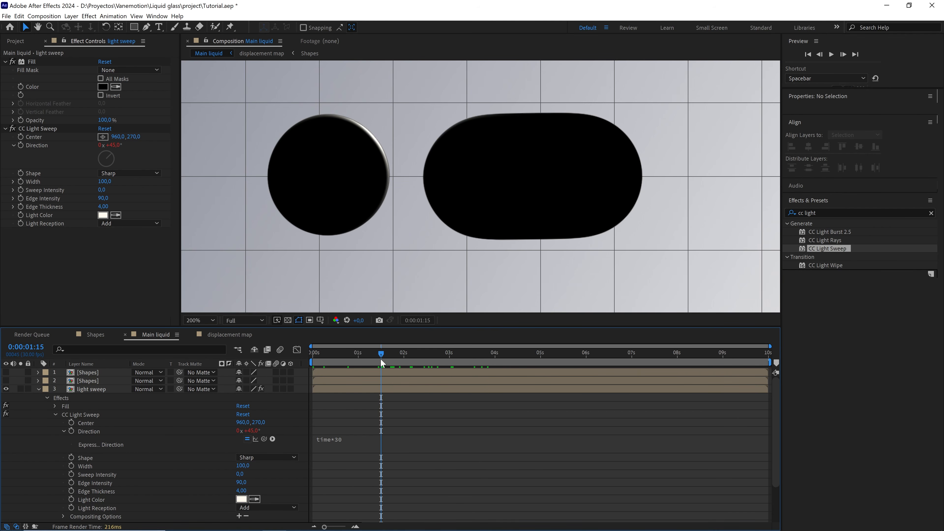
Move the CC Light Sweep center to the middle of the composition at 960, 540.
click(134, 137)
click(152, 140)
scroll(451, 135, down, 1)
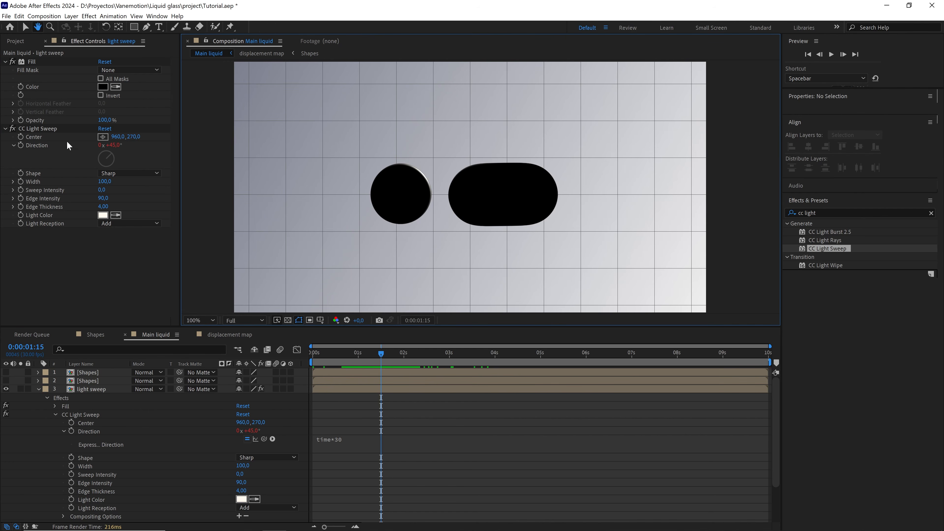
click(55, 129)
drag(470, 129, 459, 201)
scroll(471, 178, up, 1)
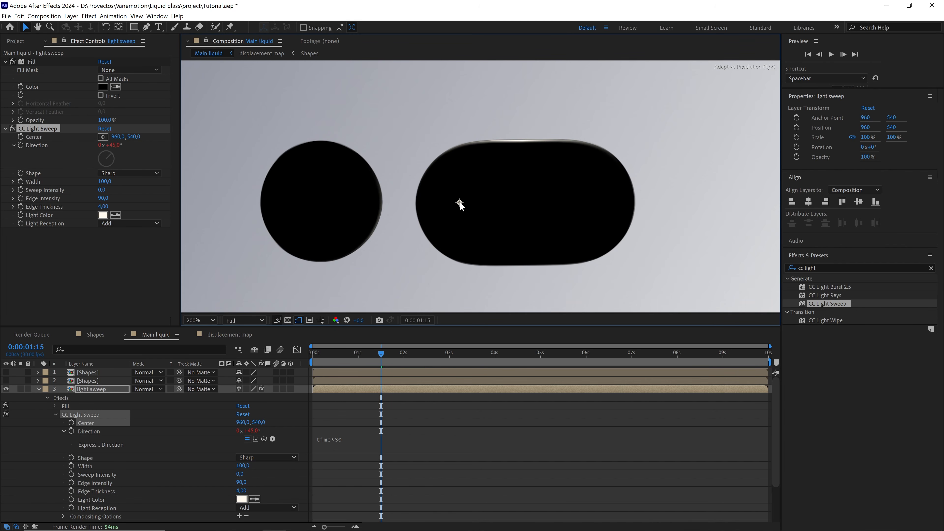
key(ctrl+apostrophe)
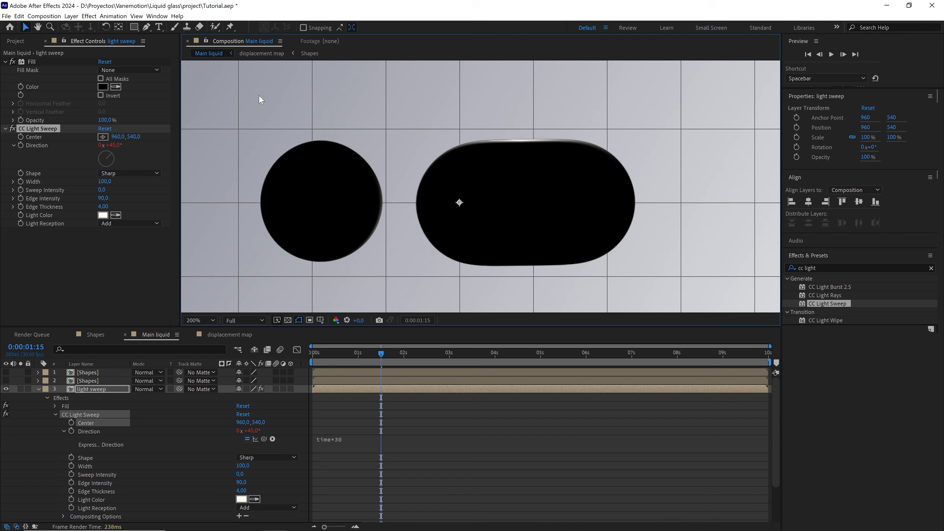
click(132, 138)
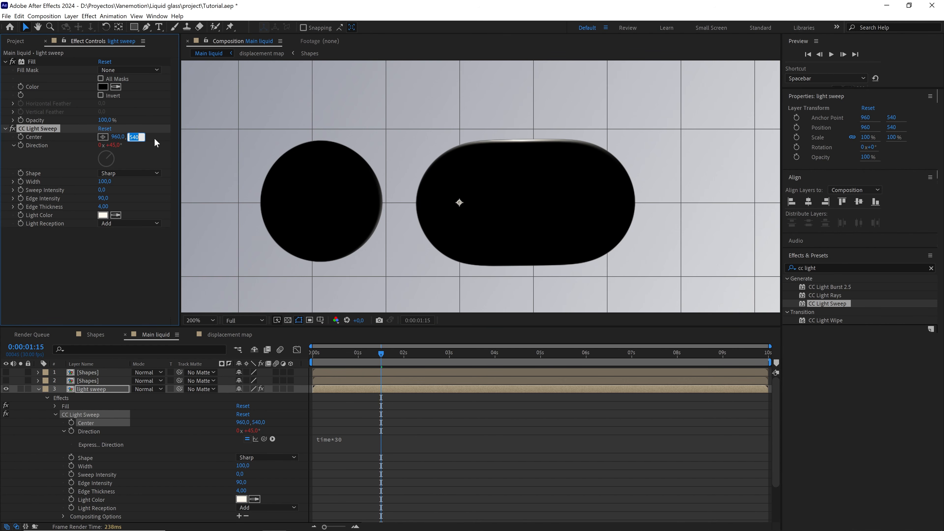
click(155, 138)
Duplicate the CC Light Sweep effect and change the copy's direction expression to time*30+value.
click(52, 127)
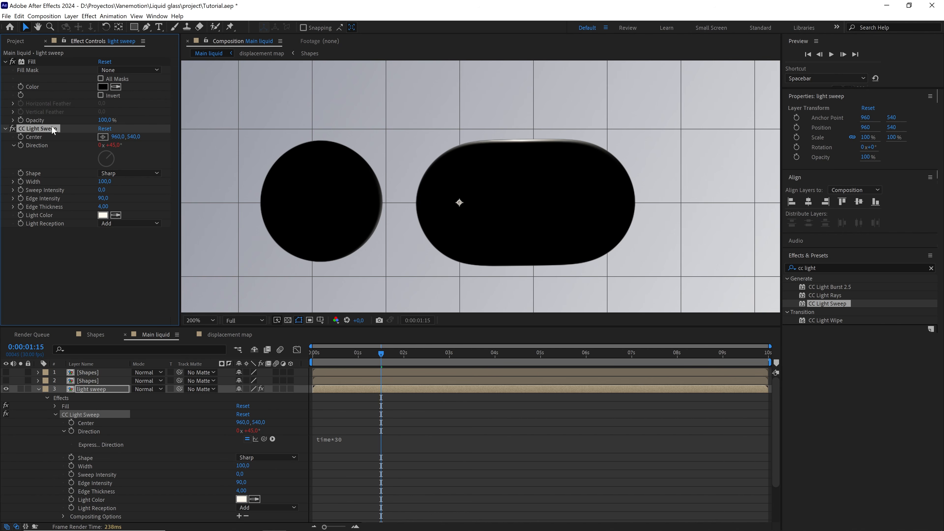
key(ctrl+d)
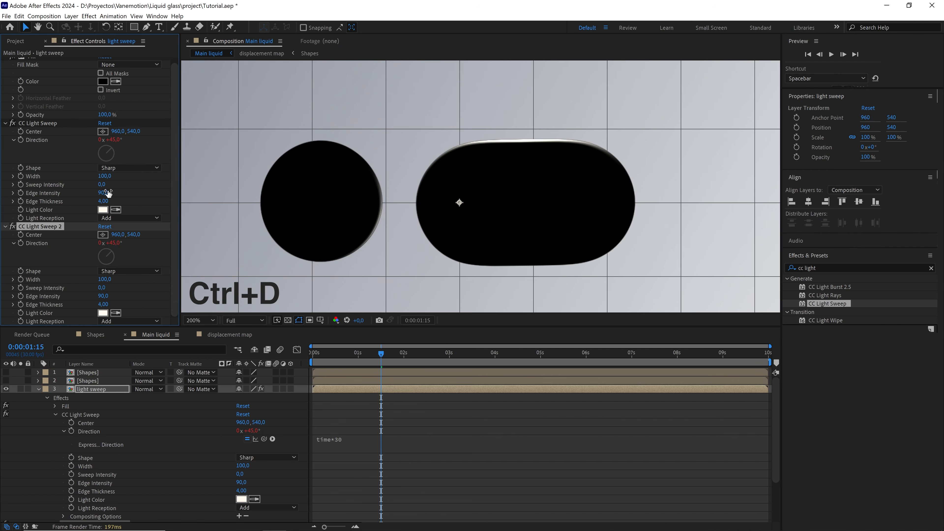
click(110, 390)
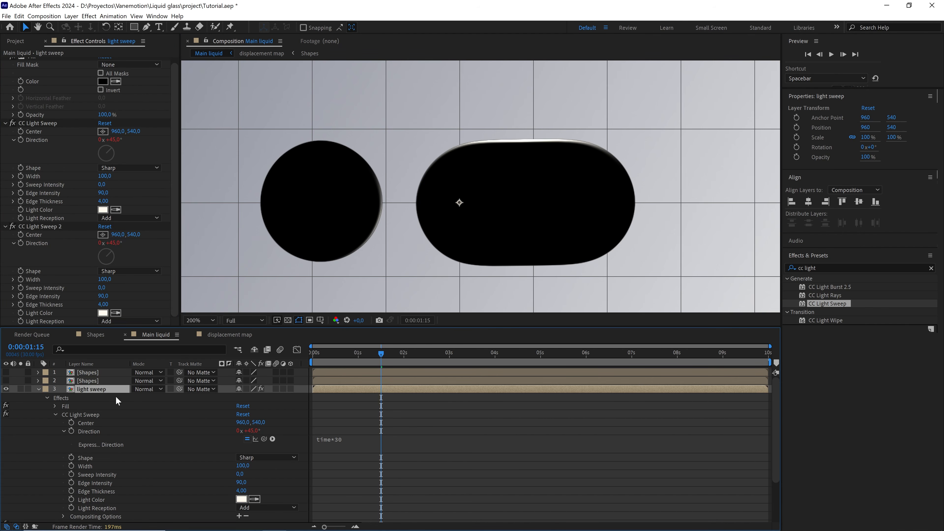
key(e)
key(e)
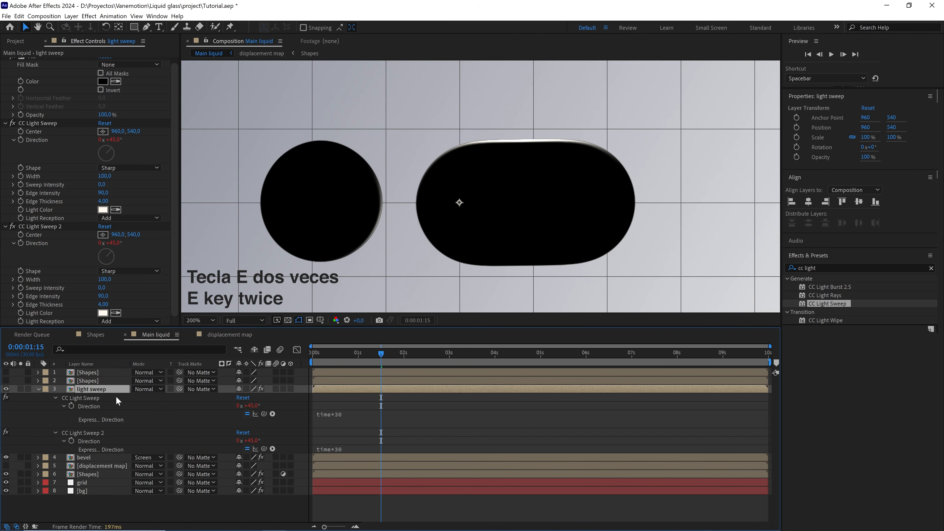
click(352, 445)
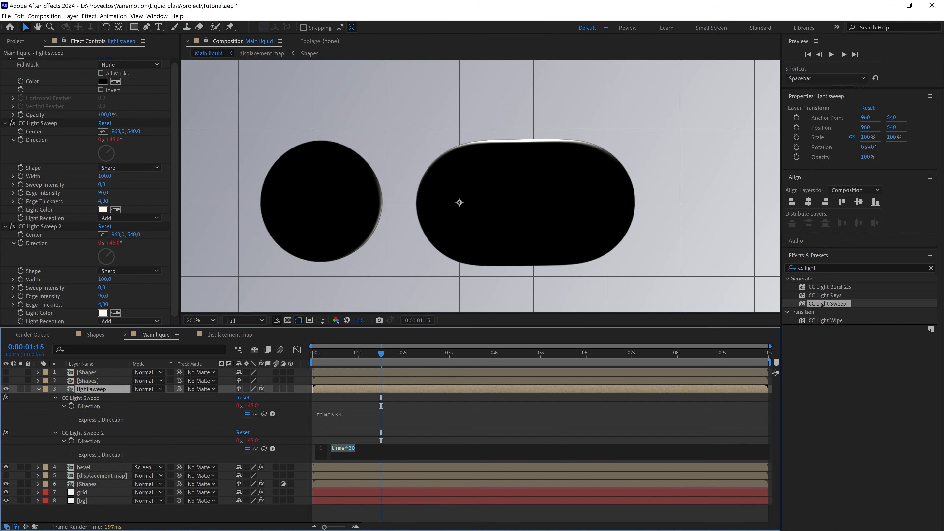
text(+value)
click(375, 441)
Set the CC Light Sweep 2 direction to 180° at the first frame and collapse the layer's three effects.
drag(370, 359, 308, 360)
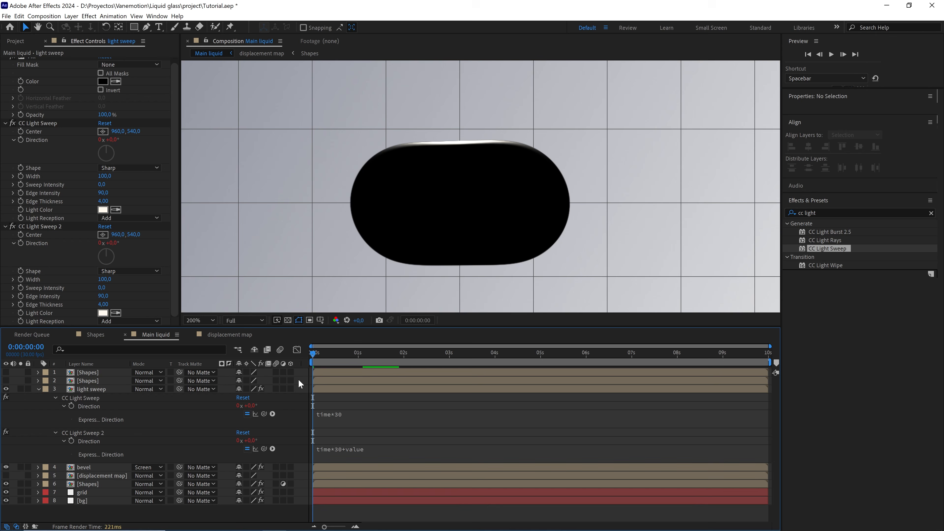
drag(253, 443, 332, 434)
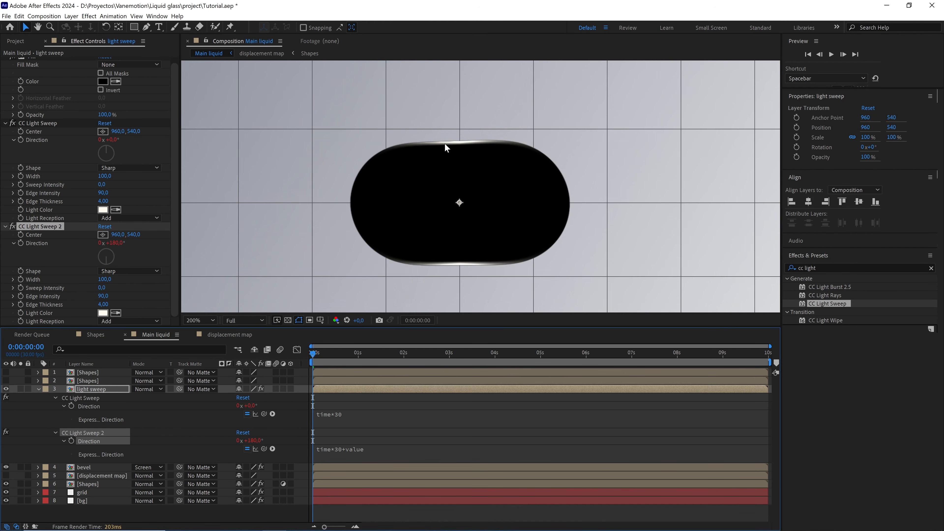
click(5, 123)
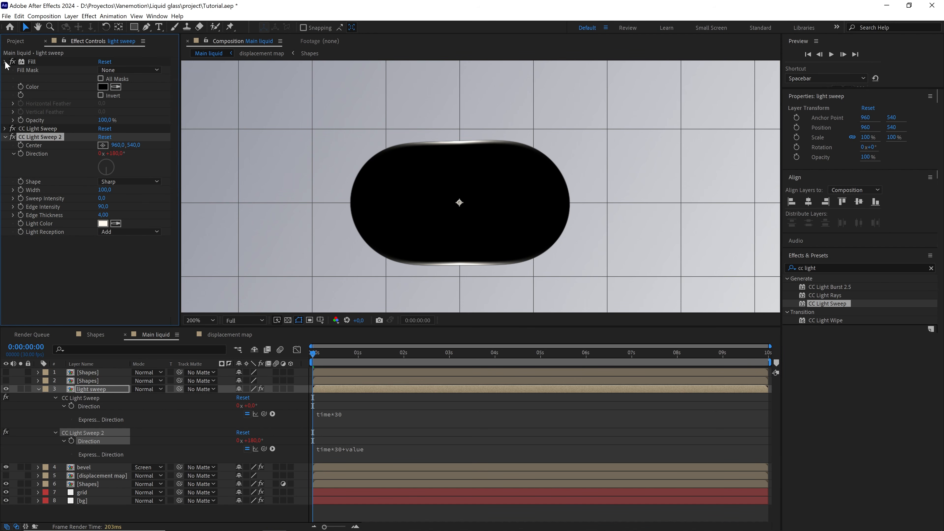
click(5, 62)
click(5, 79)
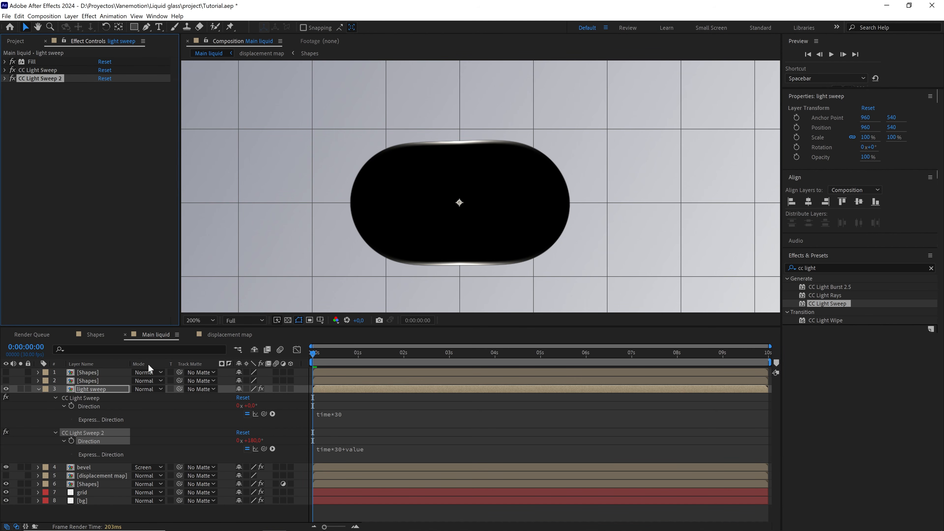
Find the Deep Glow effect and apply it to the light sweep layer.
click(114, 389)
click(812, 267)
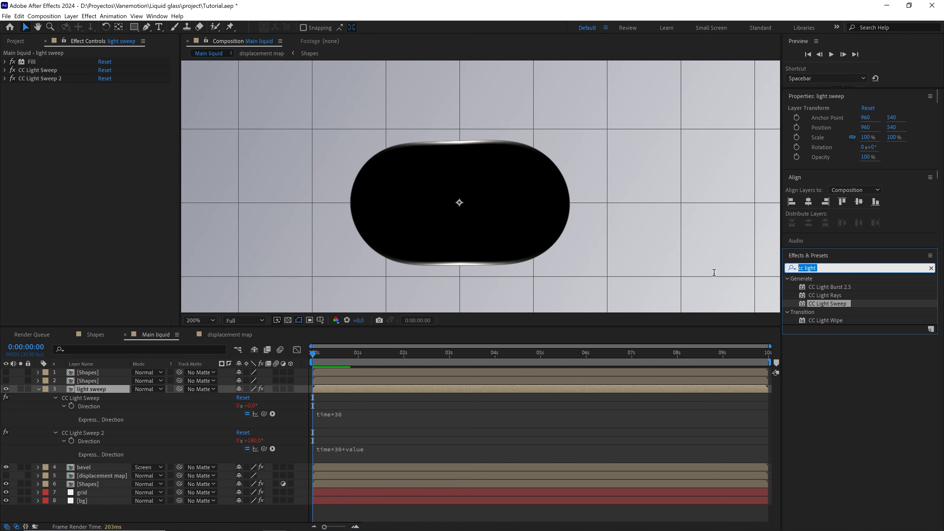
text(dee)
drag(827, 291, 98, 392)
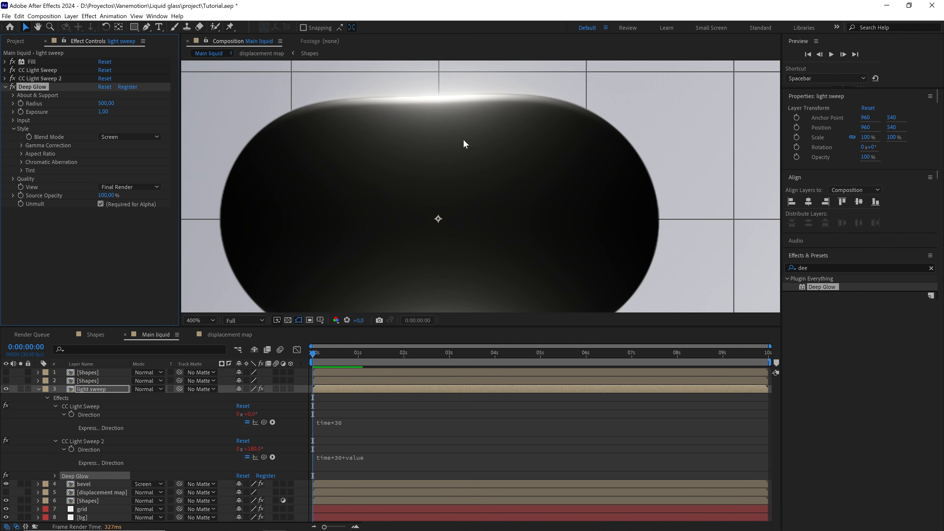
Enable chromatic aberration in the Deep Glow effect's style settings and inspect the glowing edges.
key(space)
drag(451, 124, 451, 98)
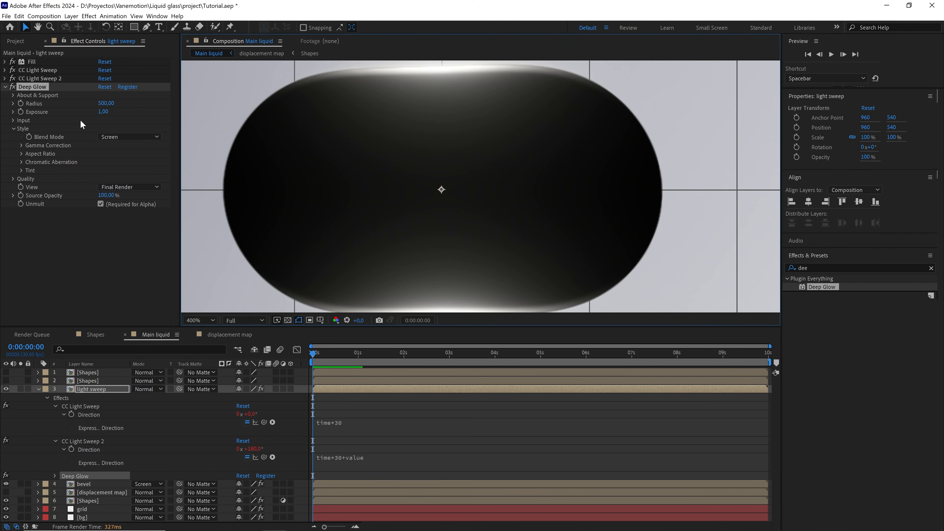
click(20, 162)
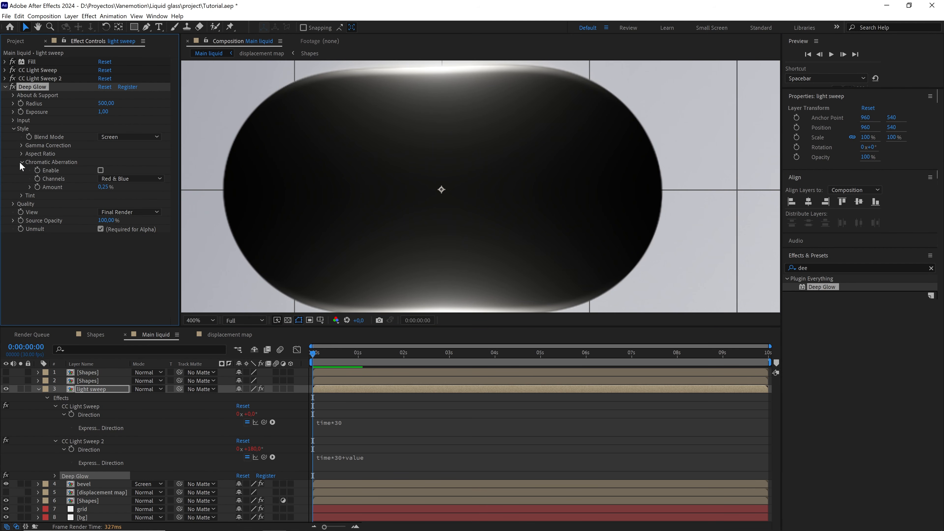
click(101, 170)
drag(375, 220, 370, 177)
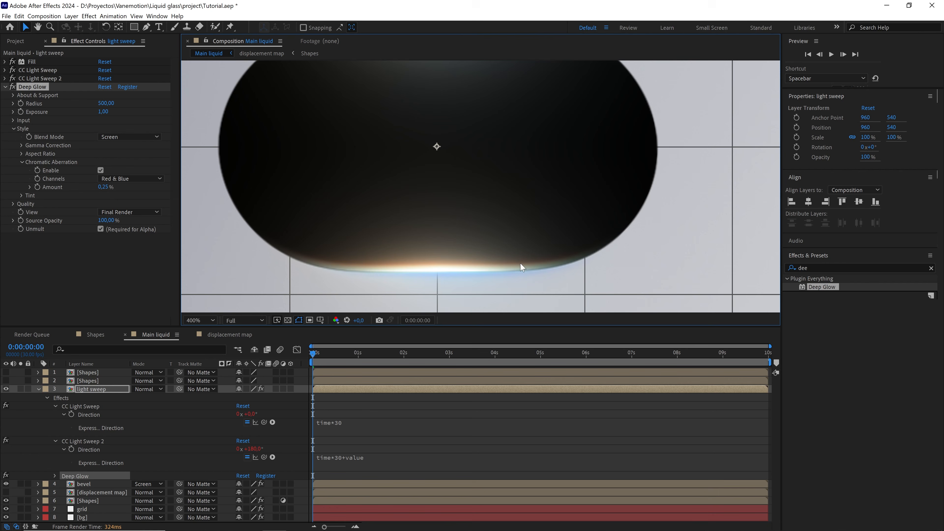
Collapse the light sweep layer and rename the Shapes layer directly above it as matte.
click(39, 389)
key(comma)
drag(463, 185, 487, 202)
click(87, 381)
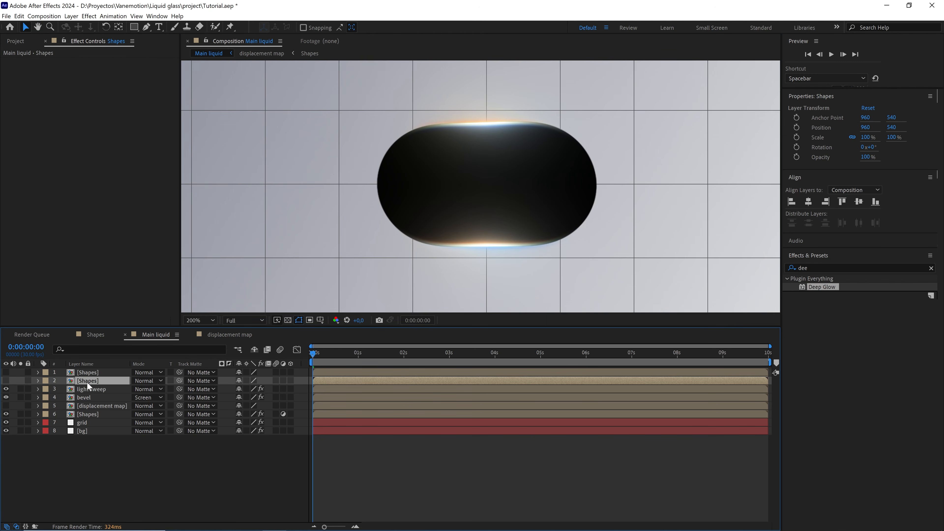
key(Return)
text(matte)
Turn on the matte layer's visibility and assign it as the light sweep layer's track matte.
click(6, 380)
click(95, 389)
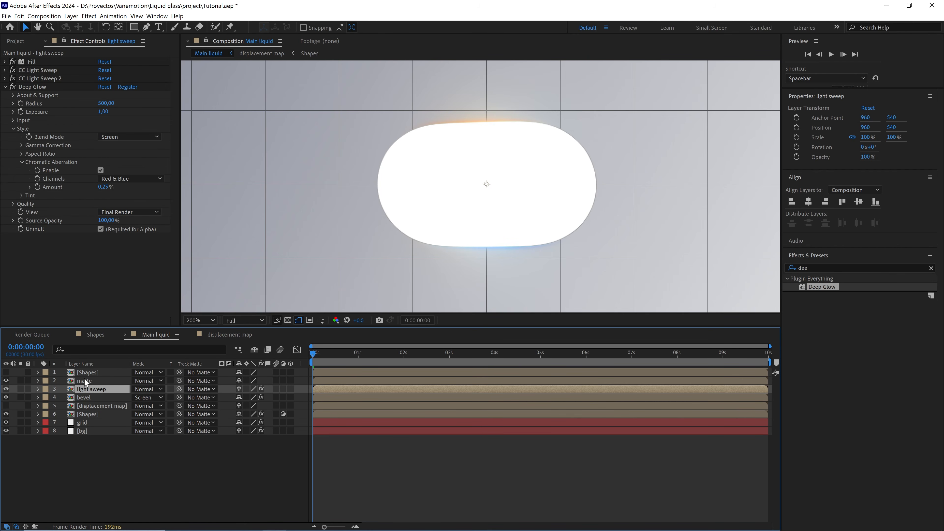
drag(179, 389, 95, 383)
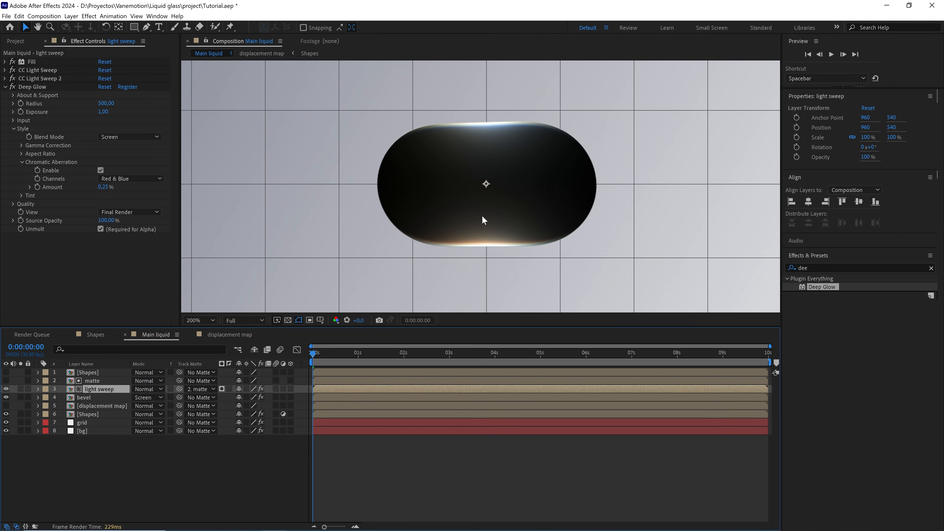
scroll(530, 196, up, 2)
key(v)
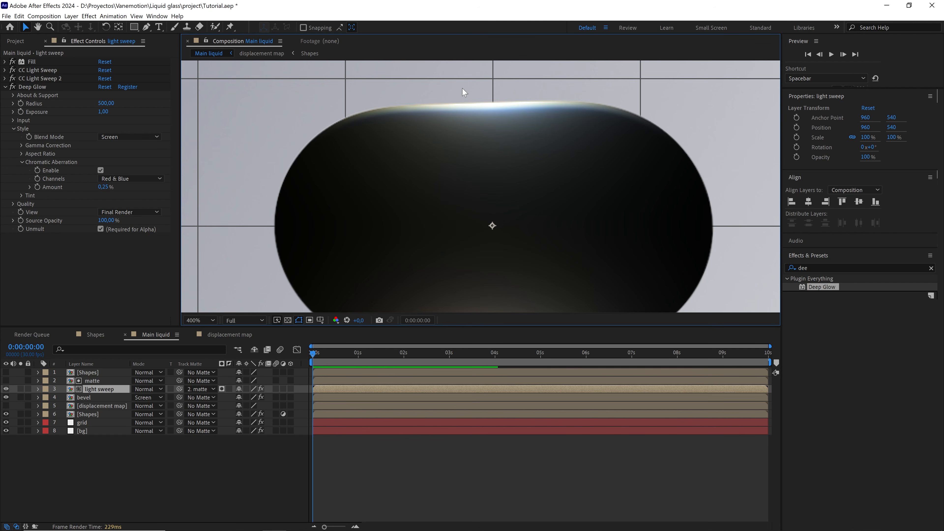
Set the light sweep layer's blend mode to Screen and compare the glass with the layer hidden and shown.
click(146, 390)
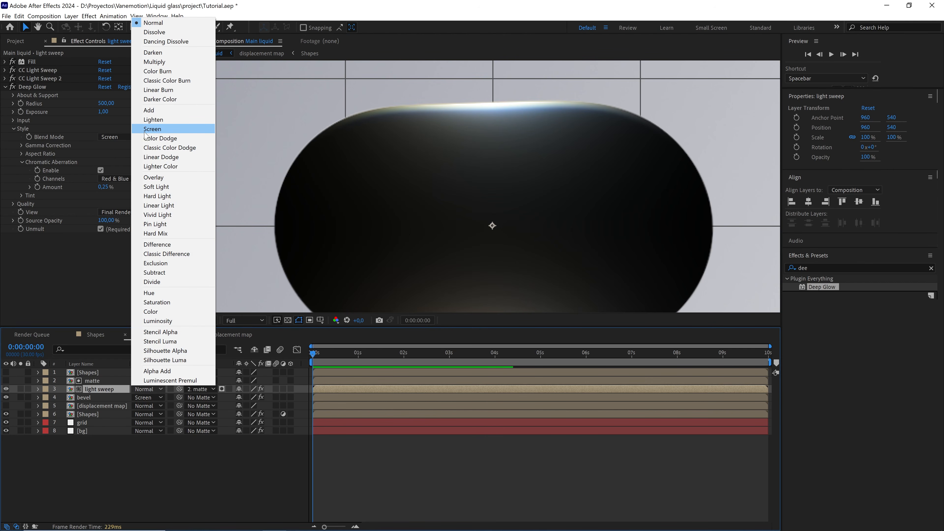
click(167, 129)
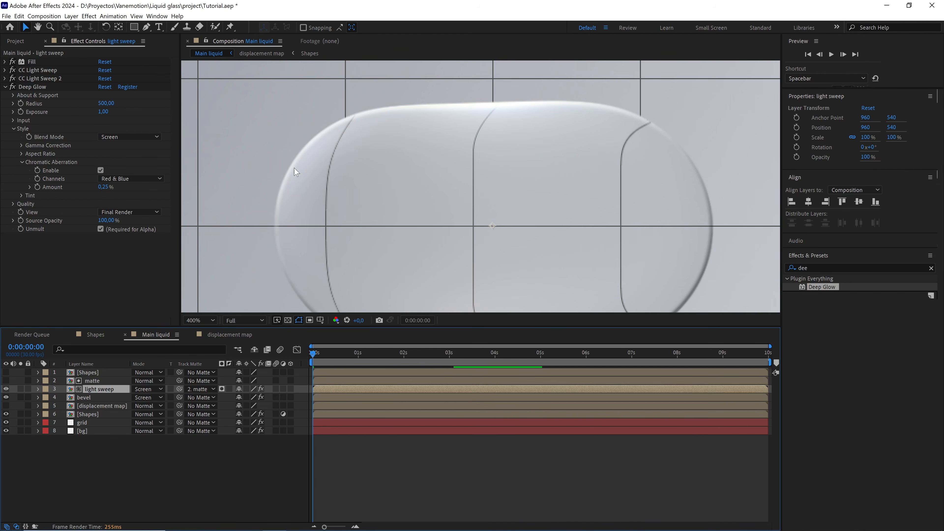
key(comma)
drag(489, 236, 482, 188)
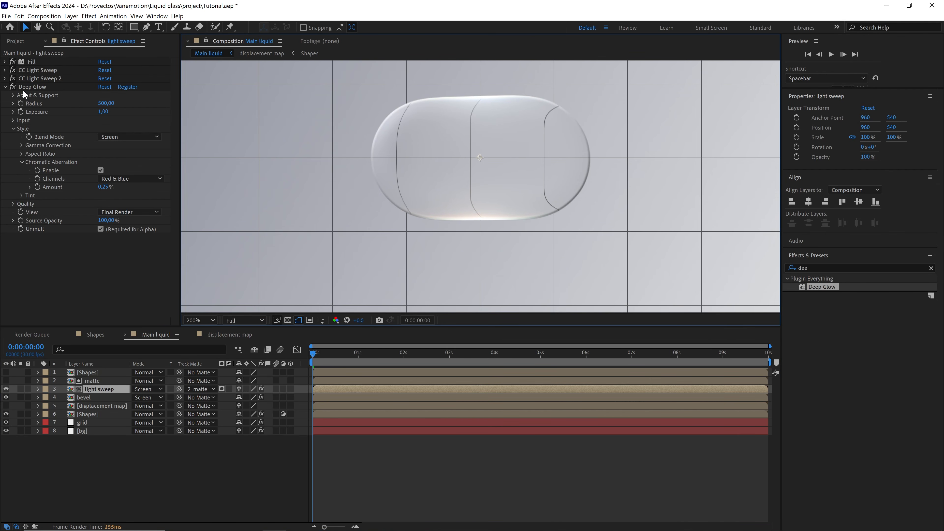
click(6, 389)
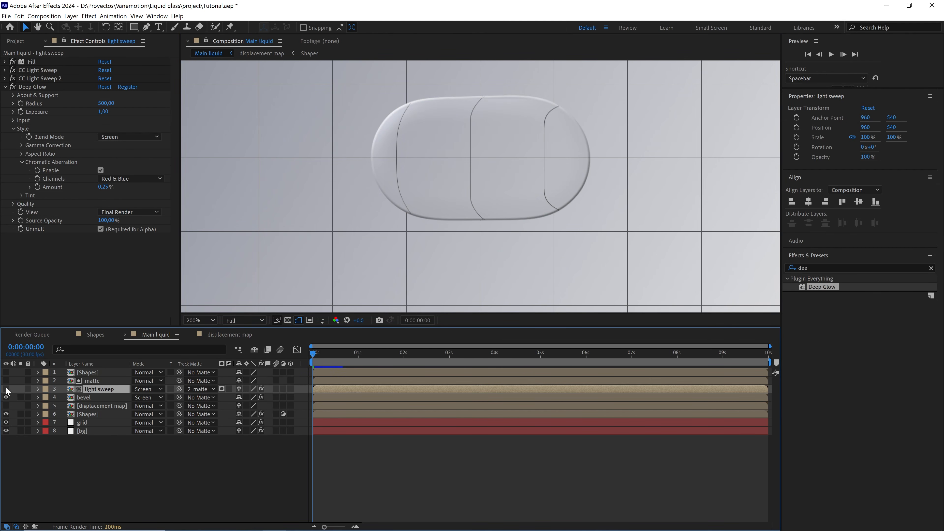
click(6, 388)
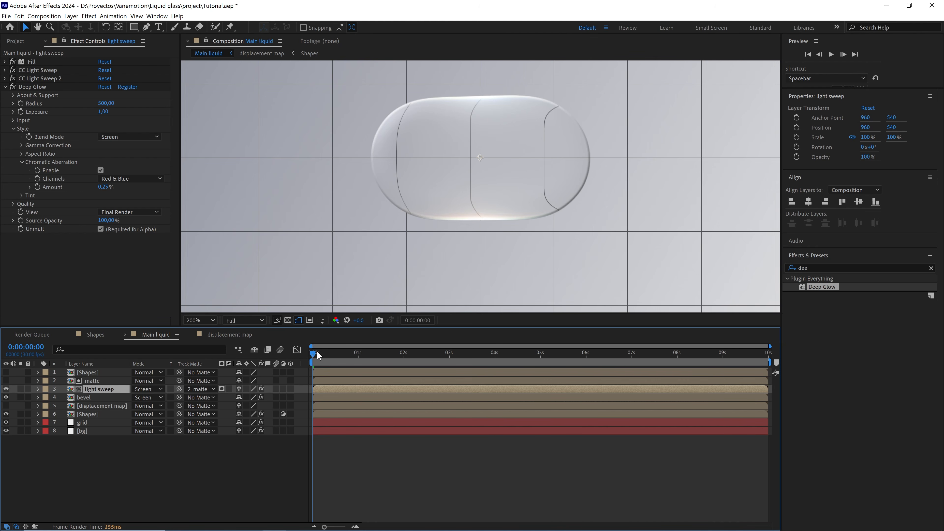
End the work area at 0:00:01:11, return to the first frame and deselect all layers.
drag(317, 350, 375, 364)
key(n)
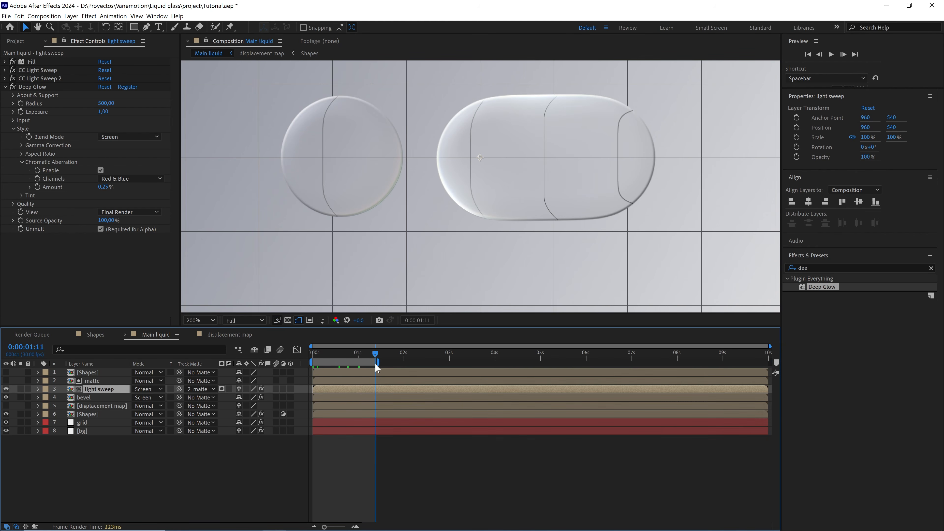
key(Home)
click(267, 440)
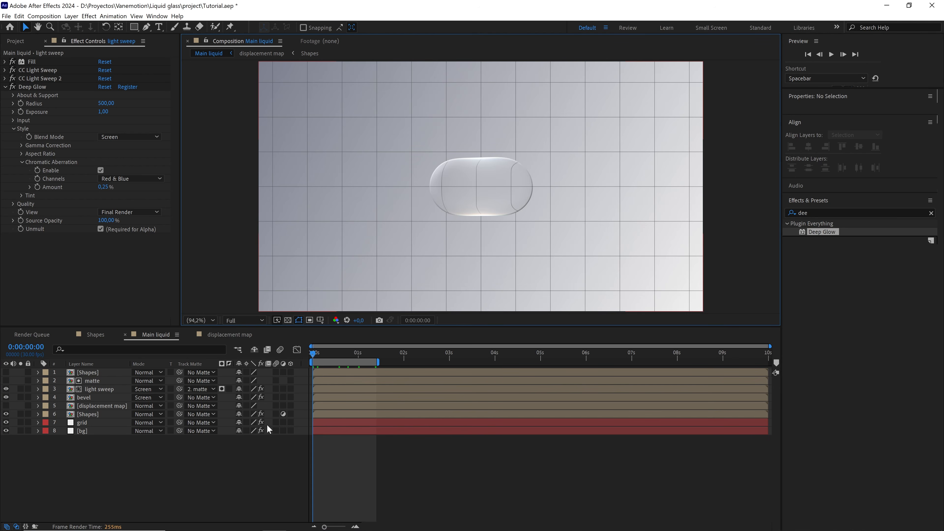
Preview the animation from the first frame, stop at 0:00:01:00 and inspect the glass shapes up close.
key(space)
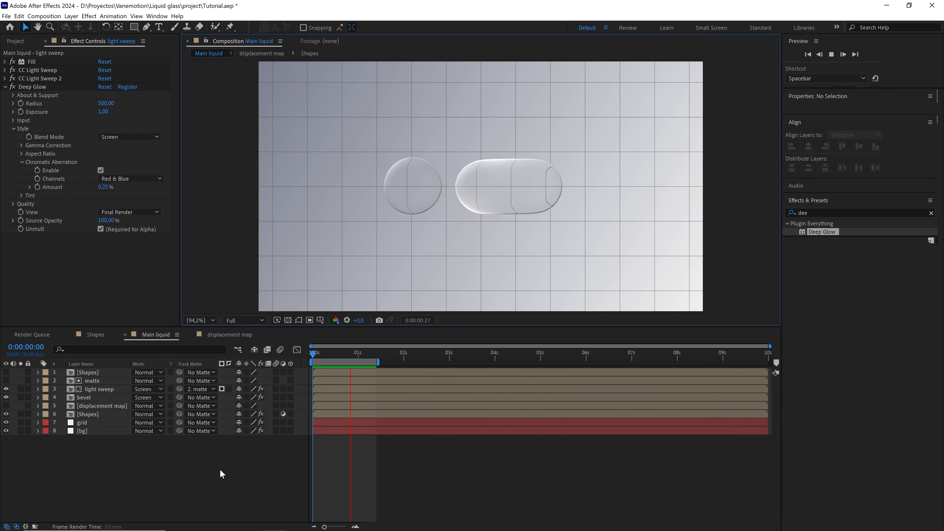
key(space)
scroll(504, 202, up, 1)
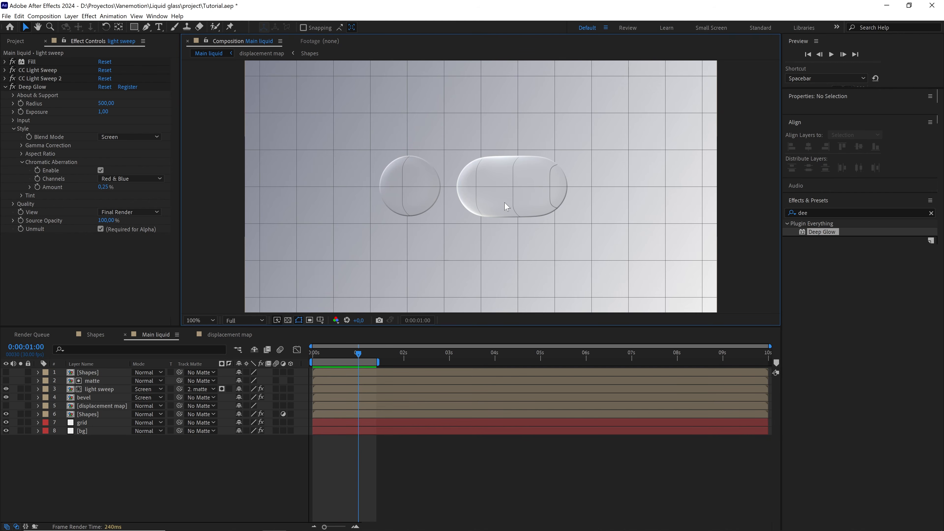
scroll(505, 210, up, 1)
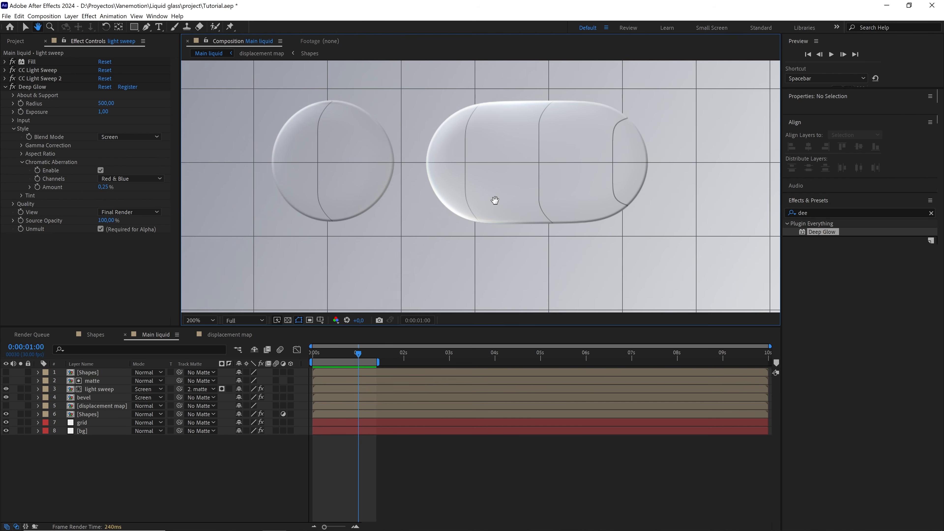
drag(500, 225, 493, 201)
Make the topmost Shapes layer visible and pre-compose it as Shadow, leaving all attributes in Main liquid.
click(91, 372)
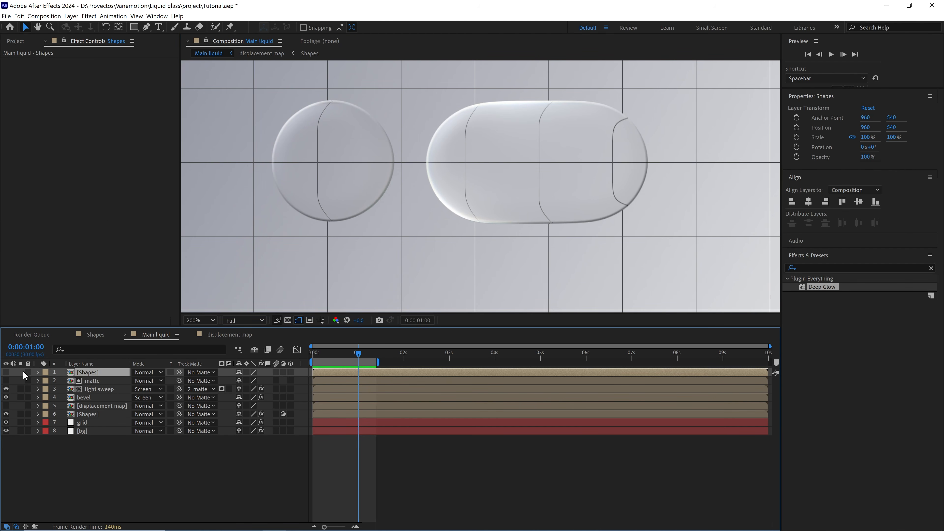
click(6, 372)
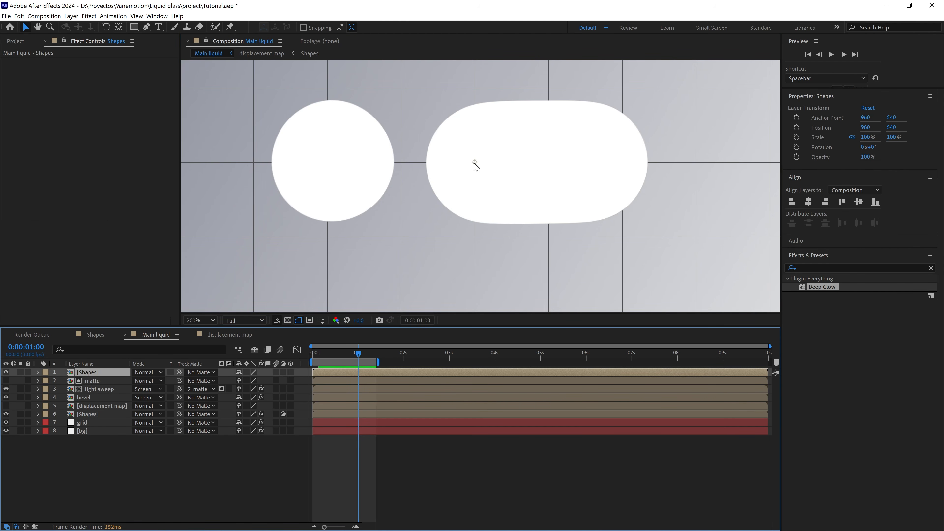
right_click(96, 372)
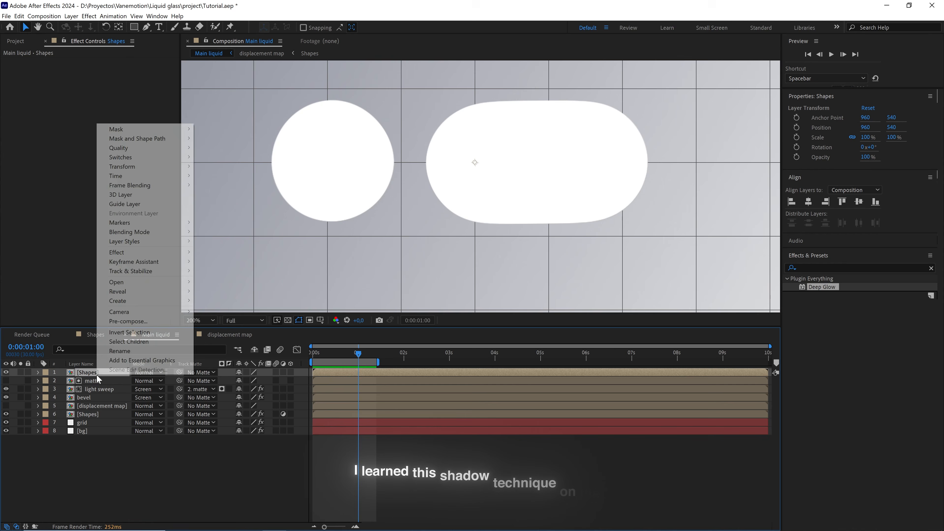
click(142, 322)
text(Shadow)
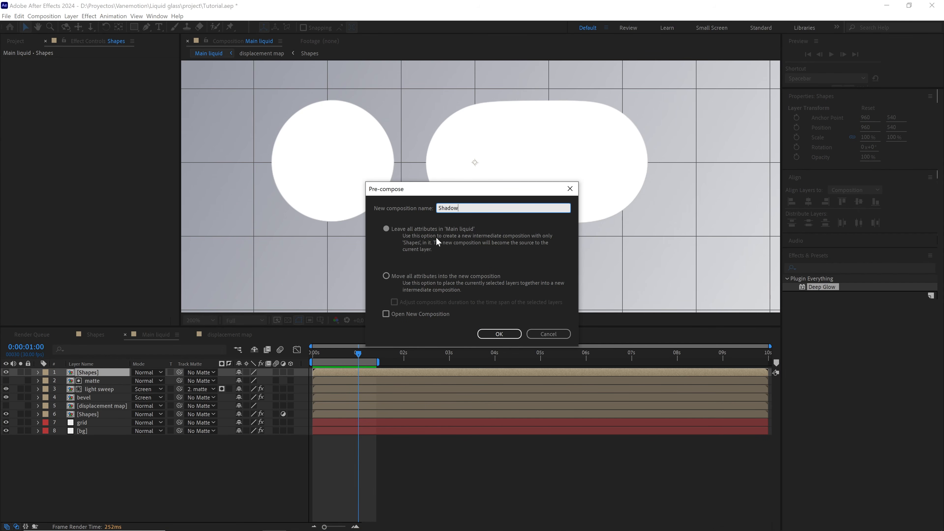
click(386, 228)
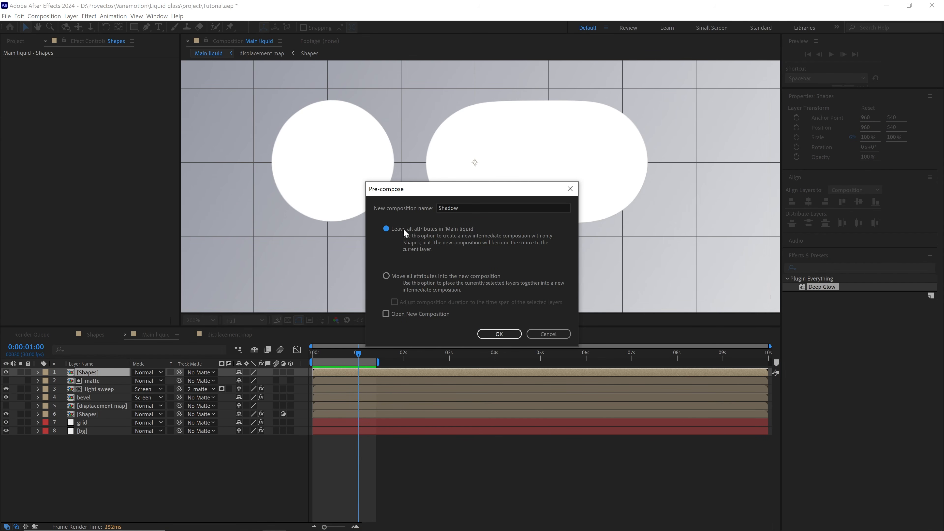
click(500, 333)
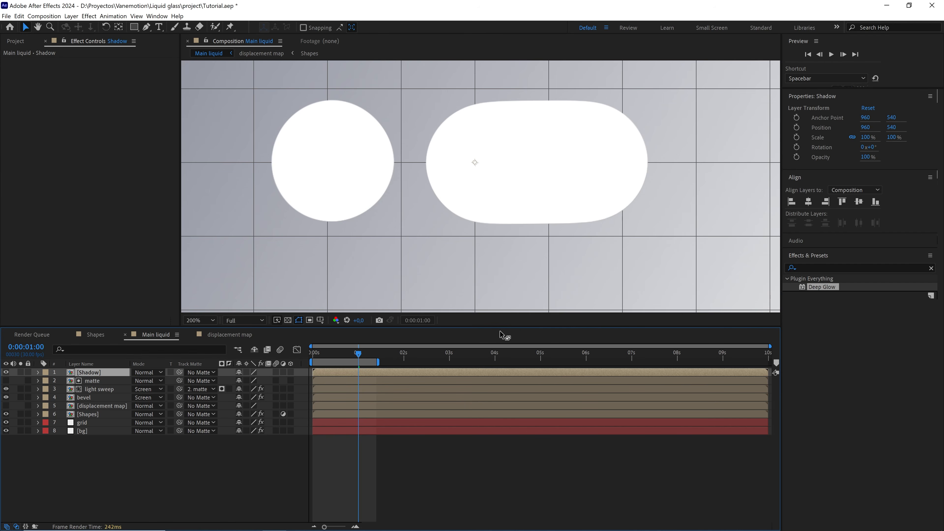
Open the Shadow composition, add a Stroke layer style to its Shapes layer and show the transparency grid.
double_click(96, 373)
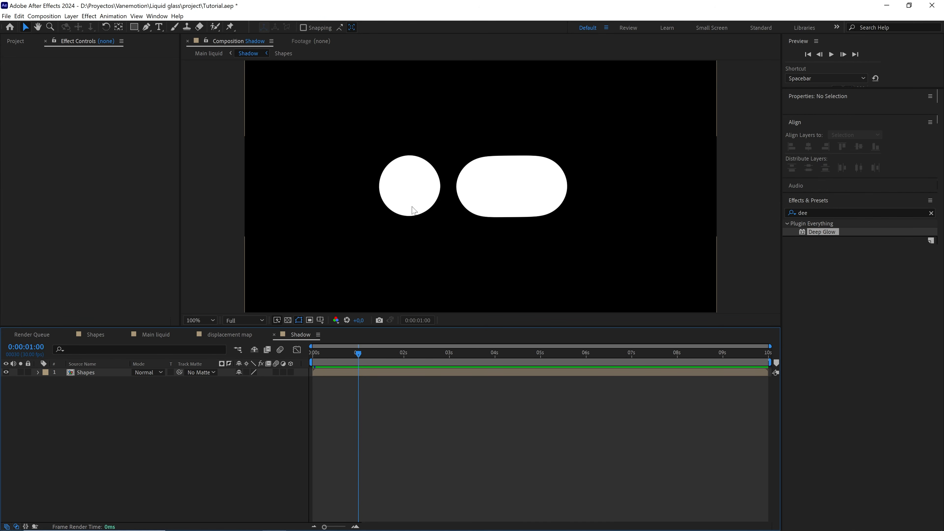
click(90, 374)
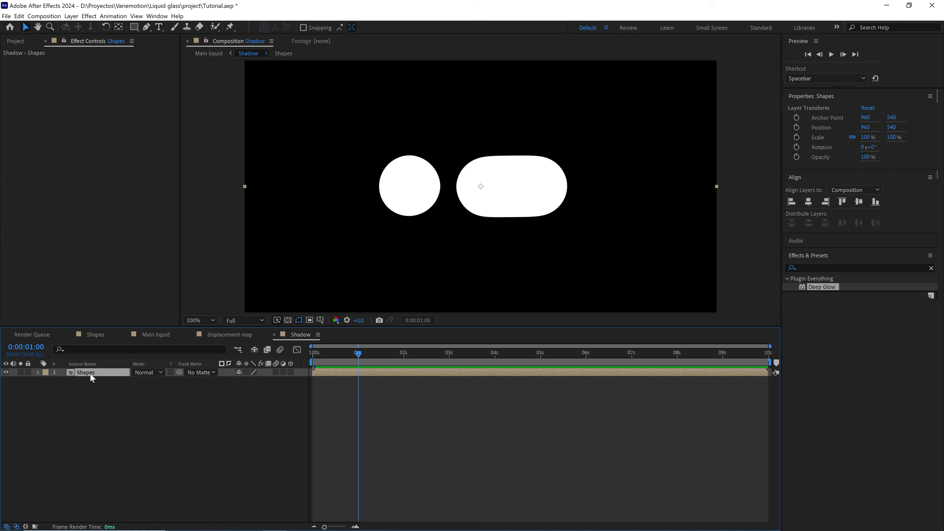
right_click(89, 374)
mouse_move(180, 241)
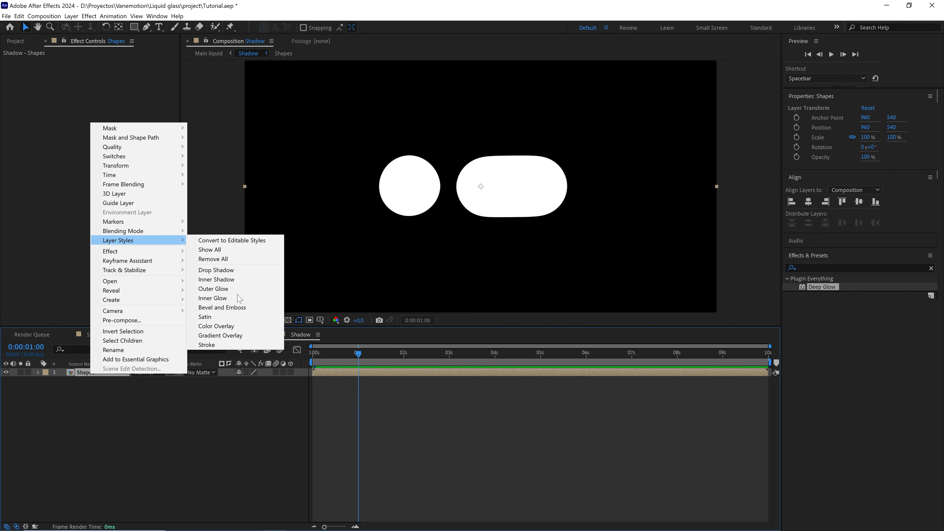
click(228, 345)
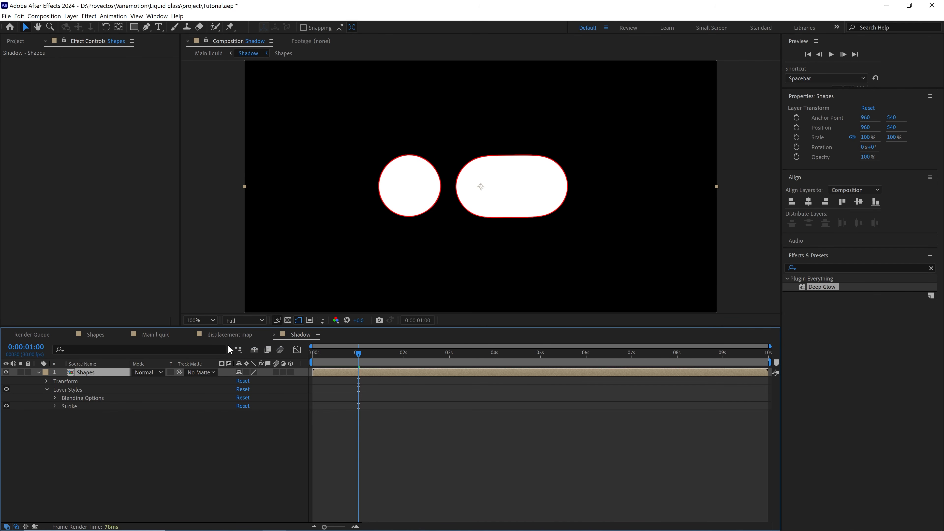
click(291, 319)
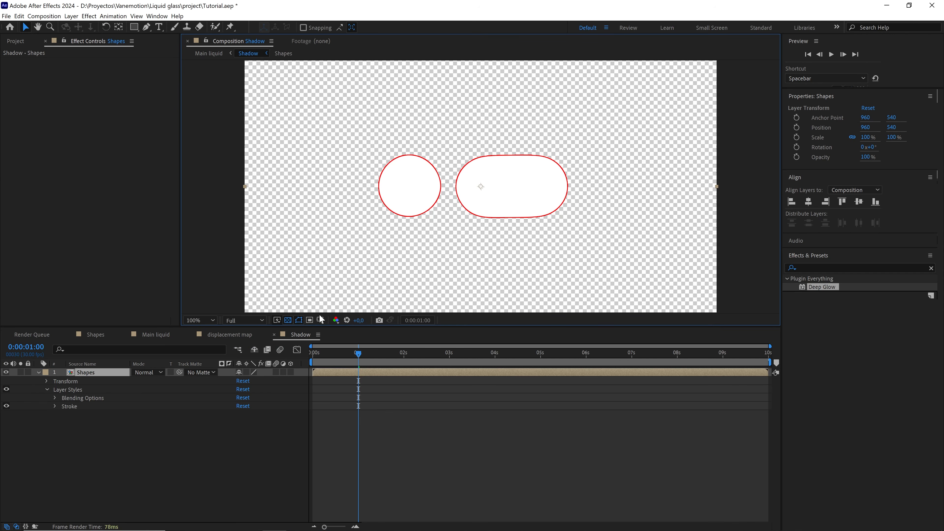
Set the colour of the Shapes layer's Stroke style to black, 000000.
click(55, 406)
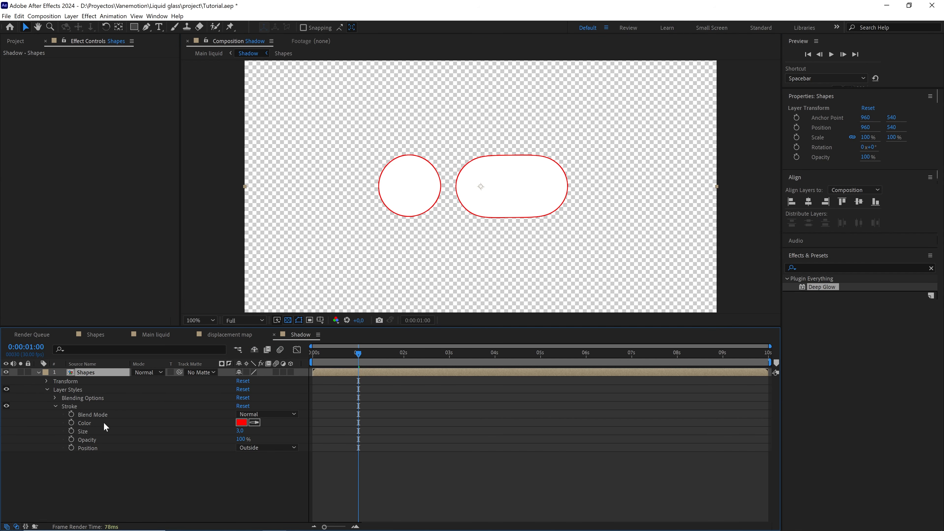
click(241, 422)
text(000000)
key(Return)
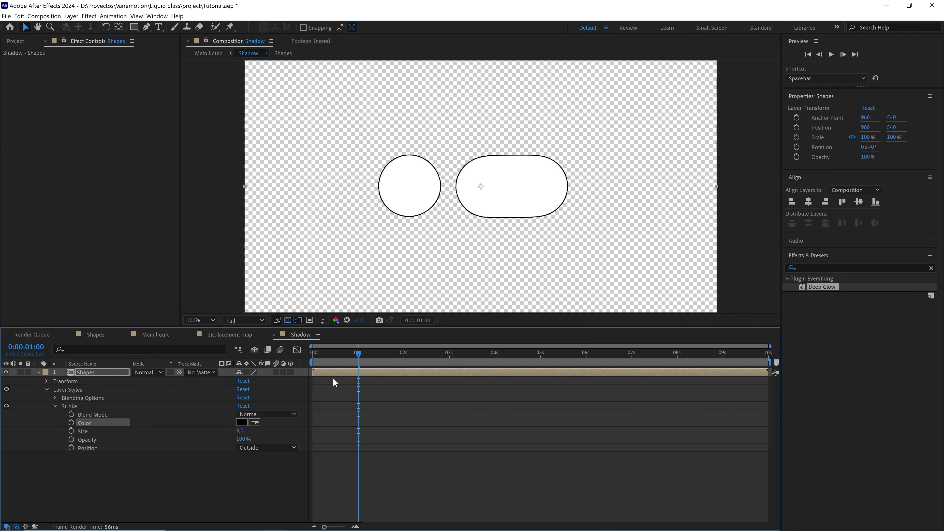
Set the stroke size to 50 and its position to Inside.
mouse_move(244, 430)
mouse_down()
mouse_move(337, 428)
mouse_move(316, 431)
mouse_up()
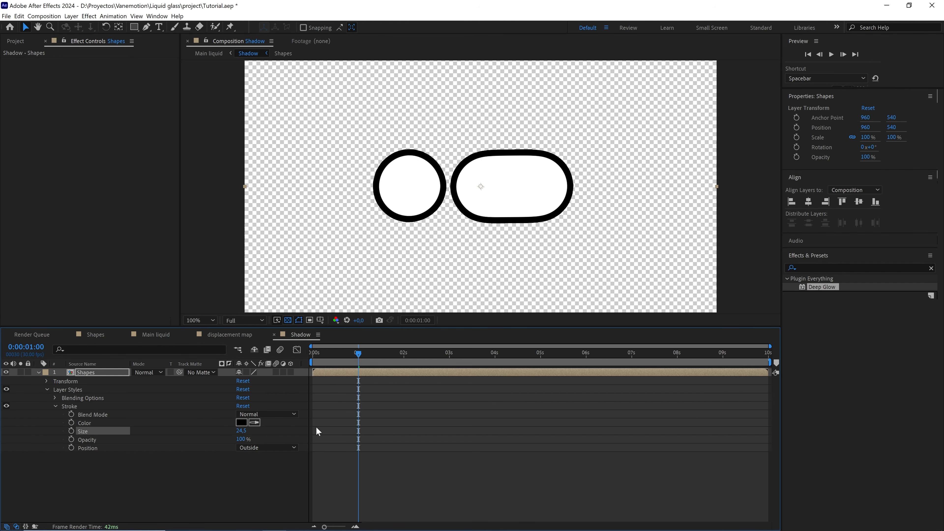
click(241, 430)
text(50)
click(261, 430)
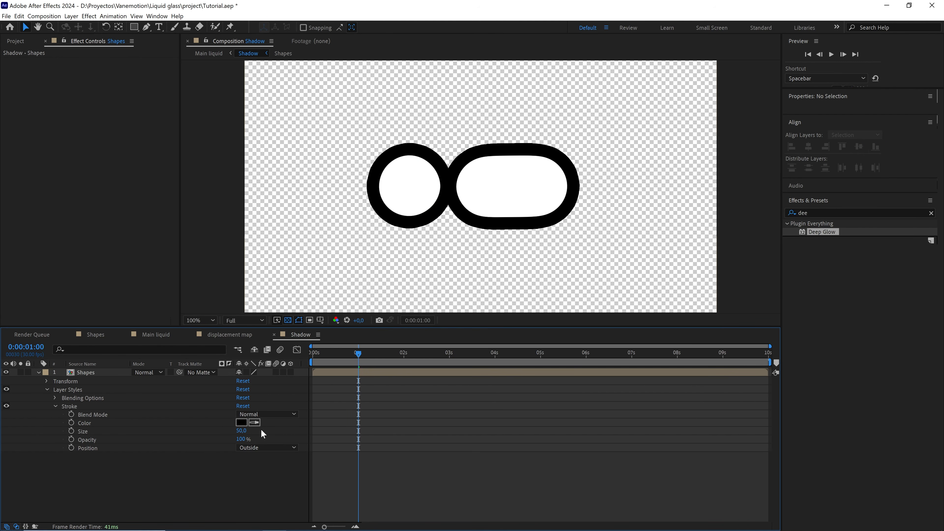
click(273, 447)
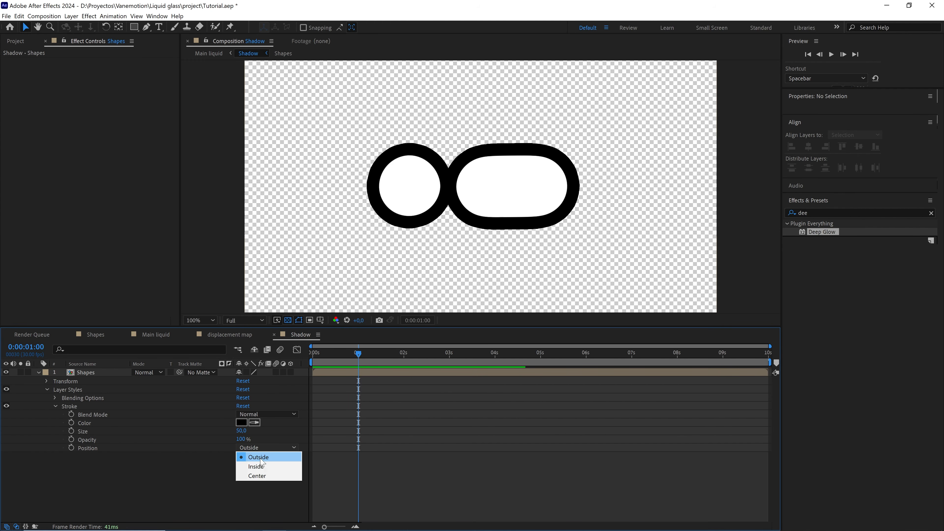
click(265, 468)
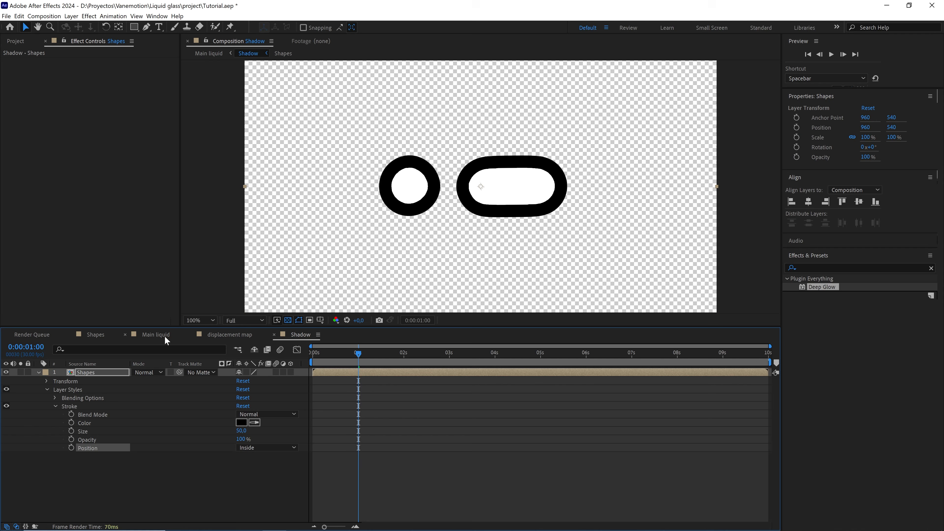
Return to the Main liquid composition and apply Gaussian Blur to the Shadow layer with a blurriness of 50.
click(156, 335)
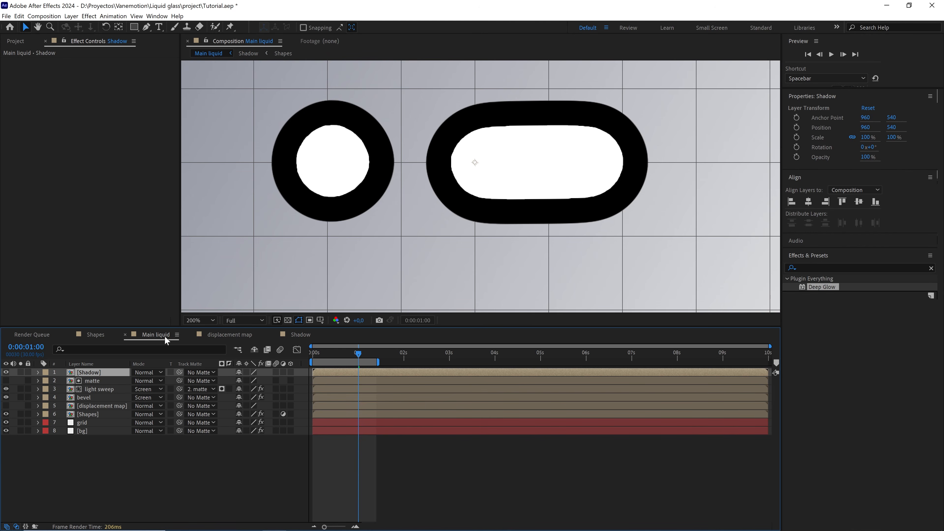
click(931, 269)
text(gauss)
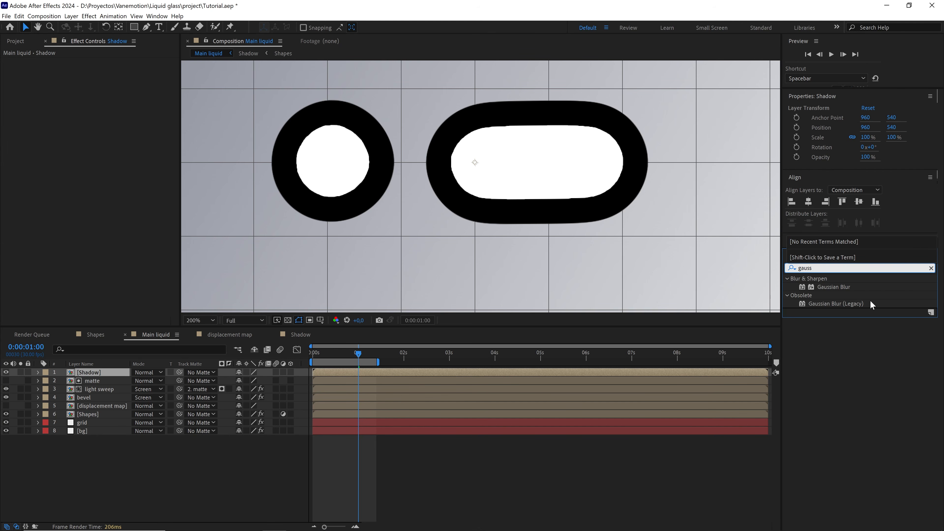
drag(834, 286, 112, 373)
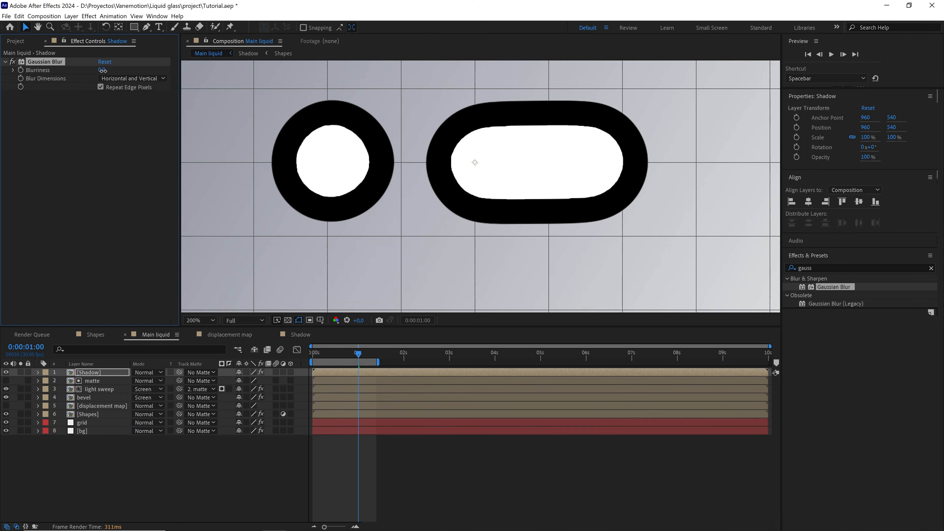
drag(102, 70, 192, 74)
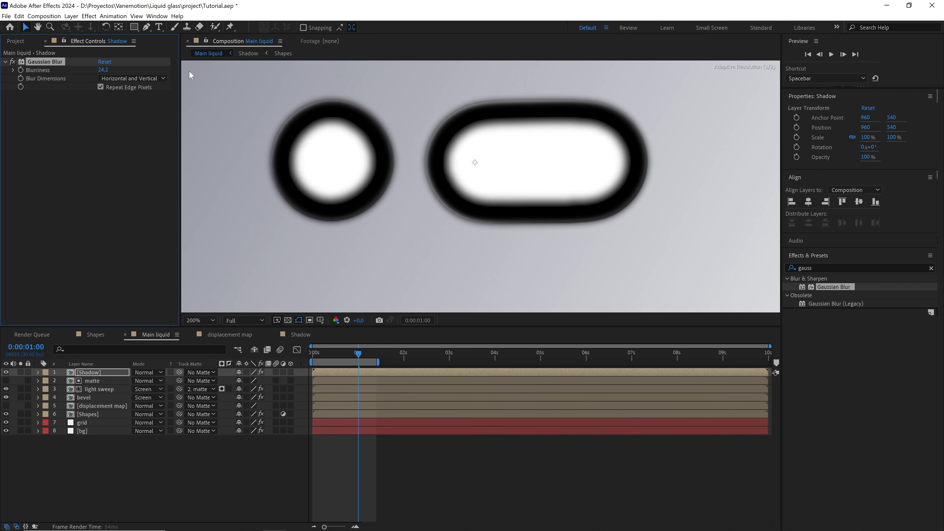
click(104, 69)
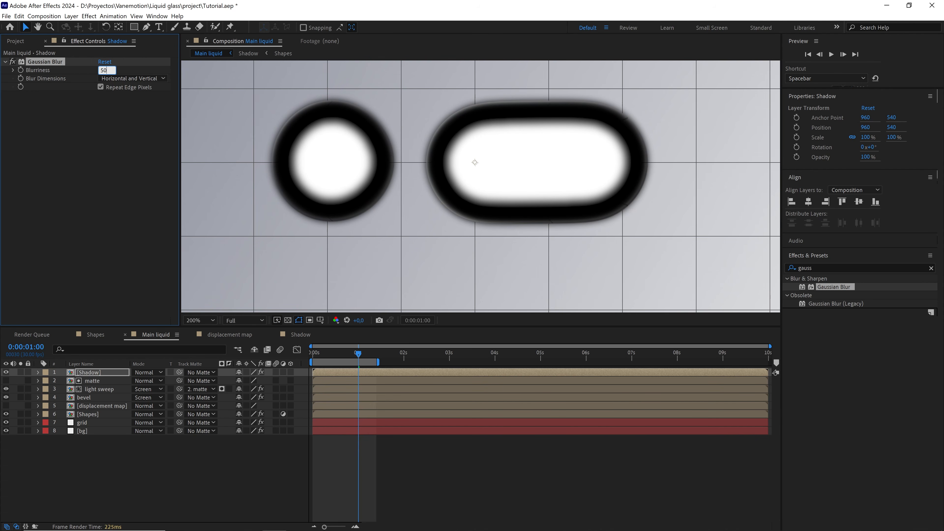
key(Return)
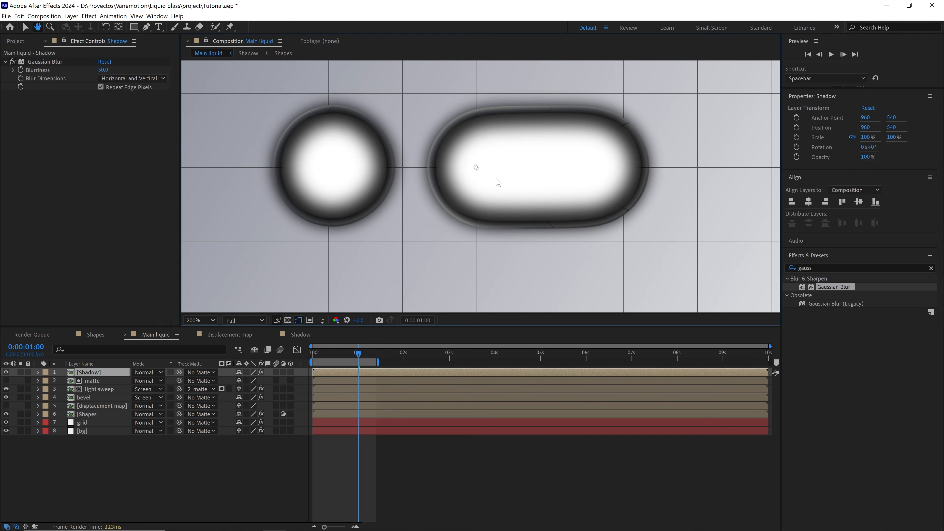
Place the Shadow layer between the displacement map and Shapes layers and offset it to position 1012, 610.
key(comma)
drag(96, 376, 94, 412)
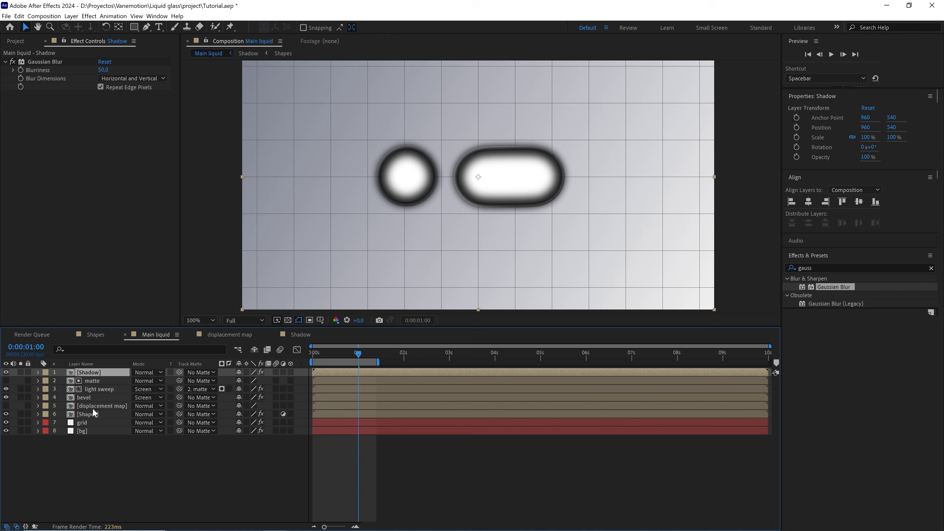
drag(479, 178, 492, 196)
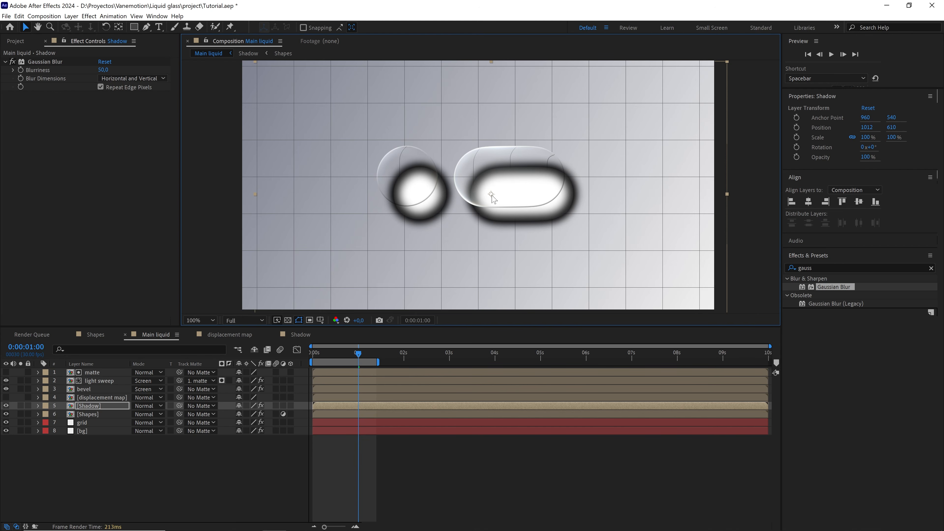
Set the Shadow layer's blend mode to Multiply and its opacity to 10%.
click(146, 406)
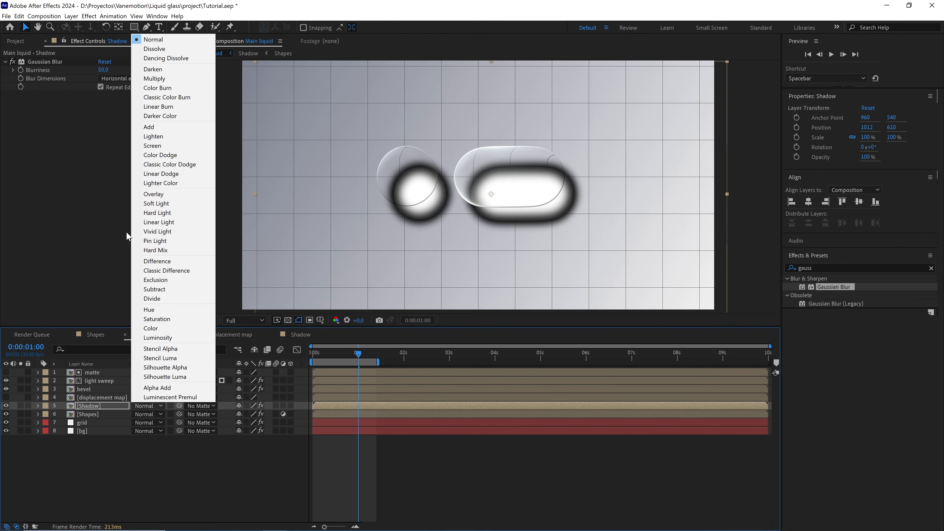
click(167, 79)
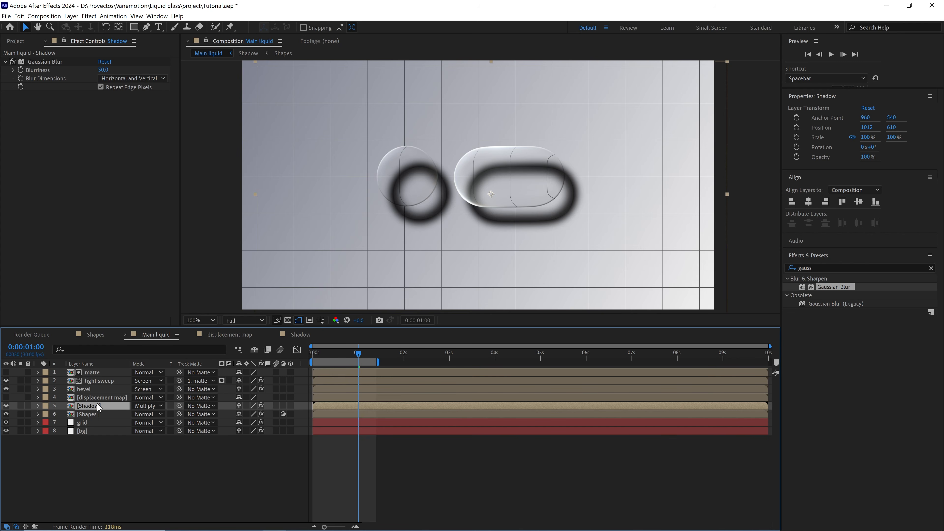
key(t)
drag(242, 414, 217, 421)
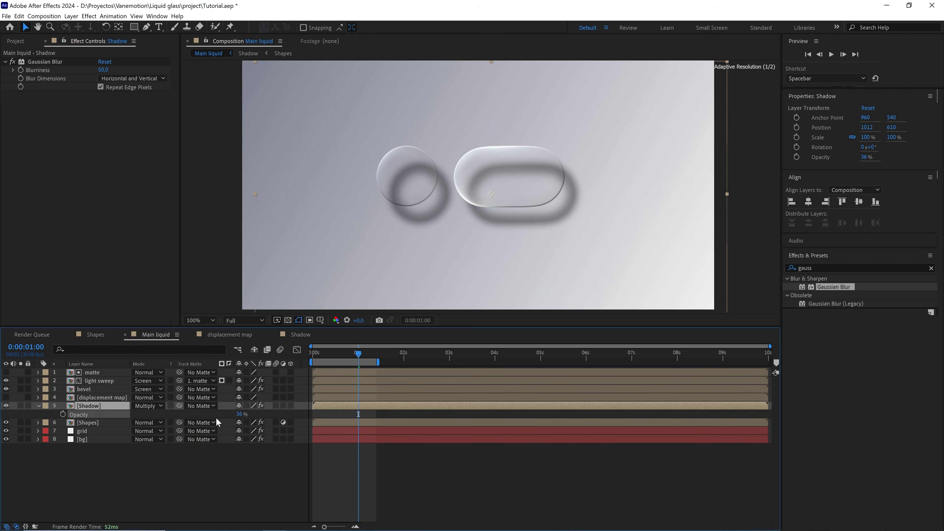
click(239, 414)
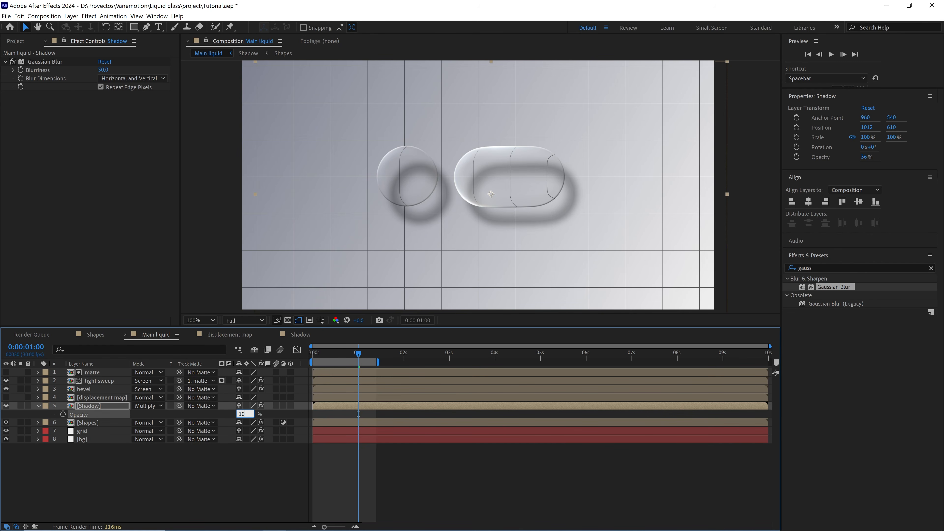
click(245, 470)
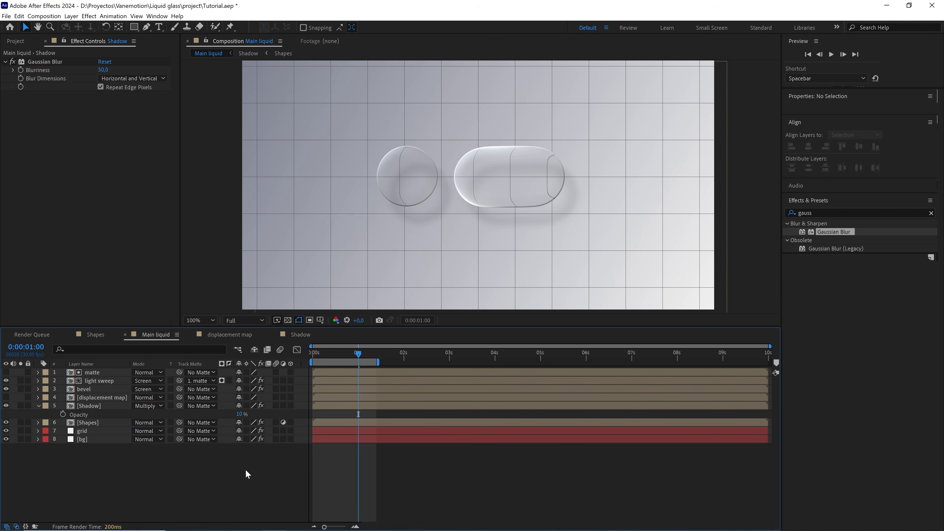
Lower the Shadow layer's opacity to 8% while checking the shadow up close.
key(period)
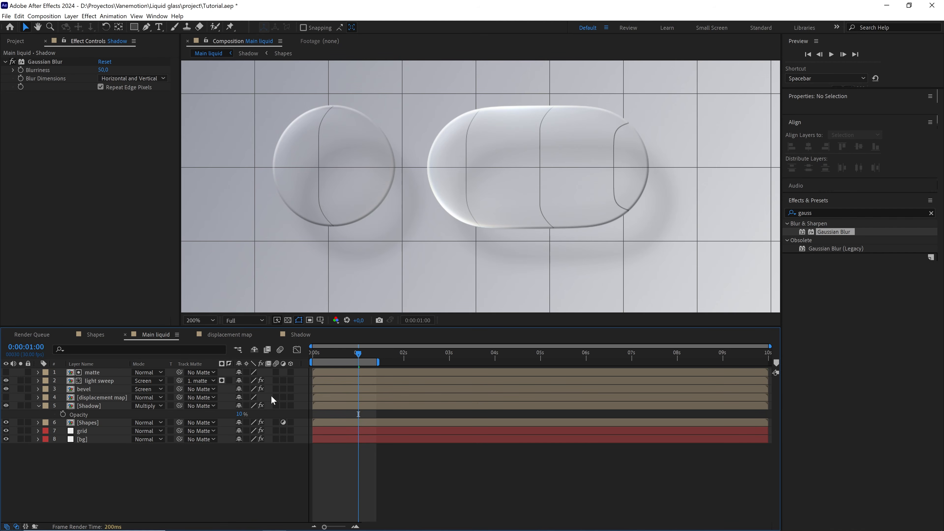
click(239, 414)
text(8)
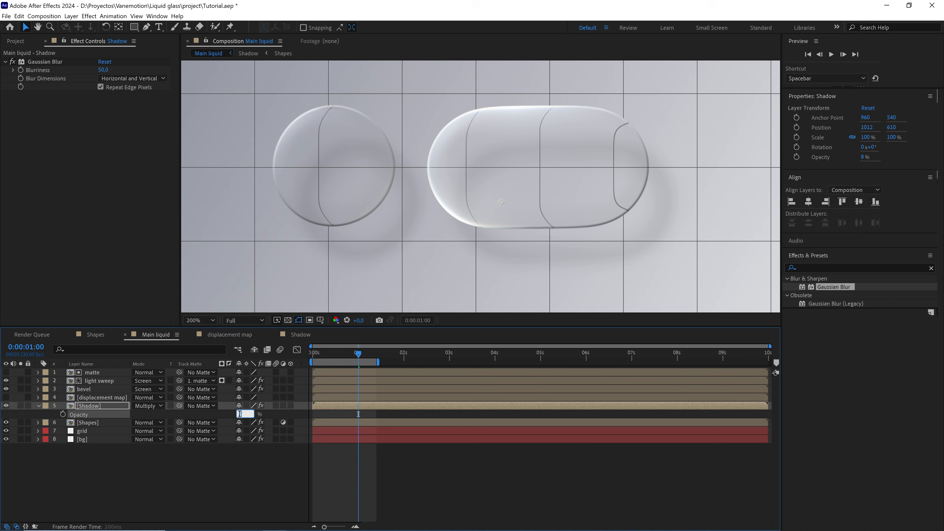
Collapse the Shadow layer's properties and preview how the shadow follows the merging glass shapes, ending at frame 13.
click(246, 461)
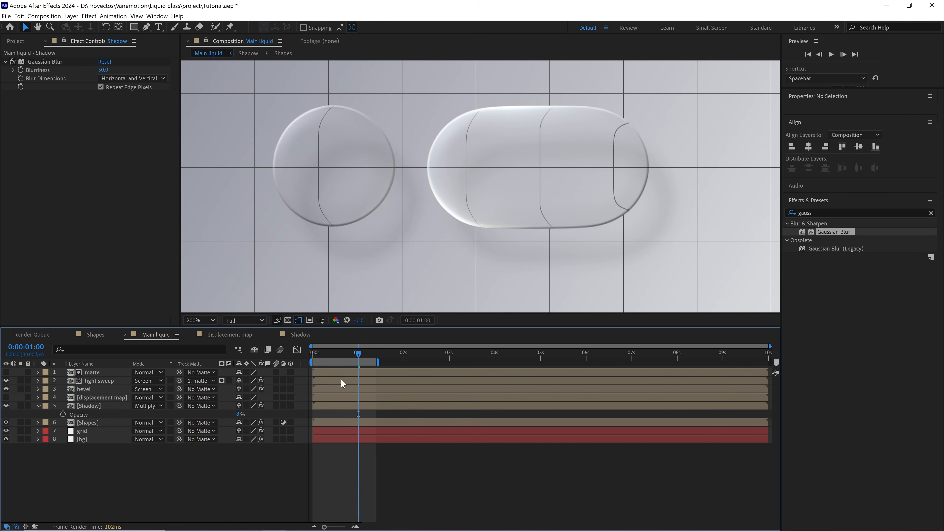
key(comma)
mouse_move(549, 263)
mouse_down()
mouse_move(548, 240)
mouse_move(550, 252)
mouse_up()
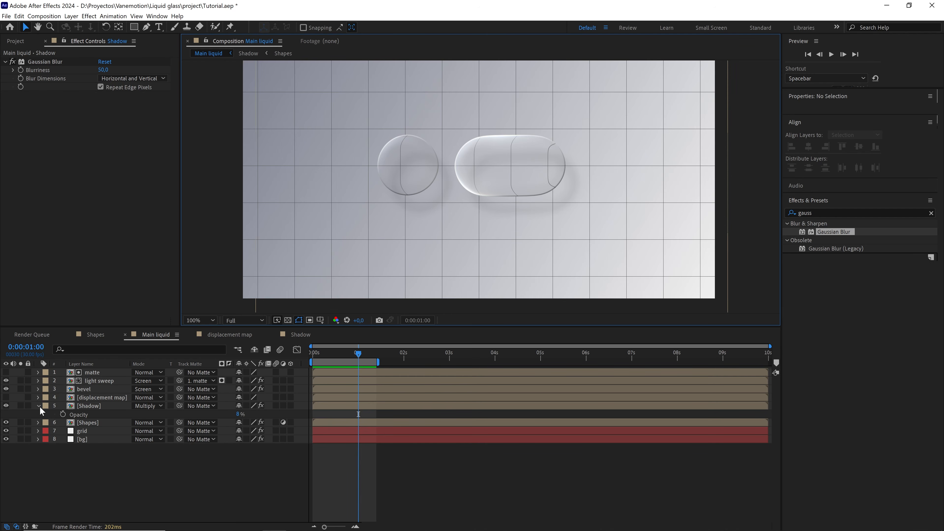
click(38, 406)
click(333, 356)
key(space)
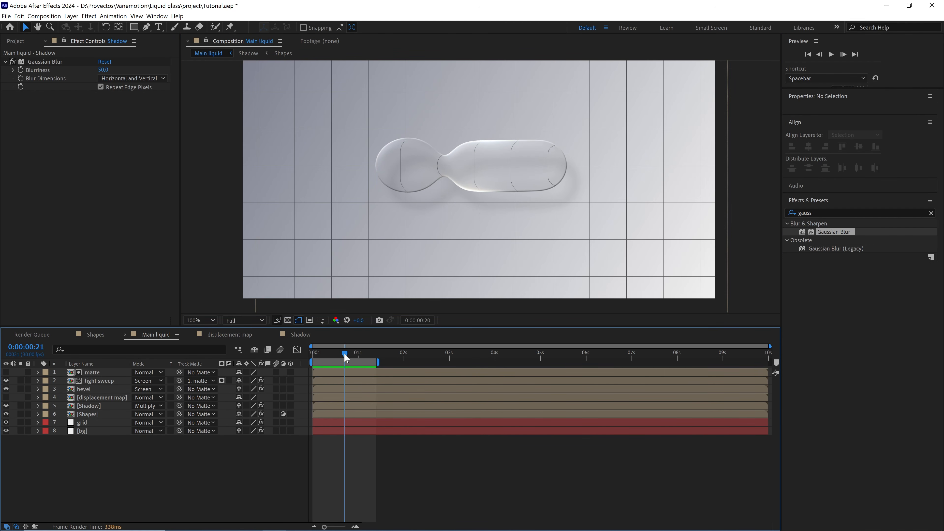
key(space)
mouse_move(331, 355)
mouse_down()
mouse_move(345, 355)
mouse_move(333, 356)
mouse_up()
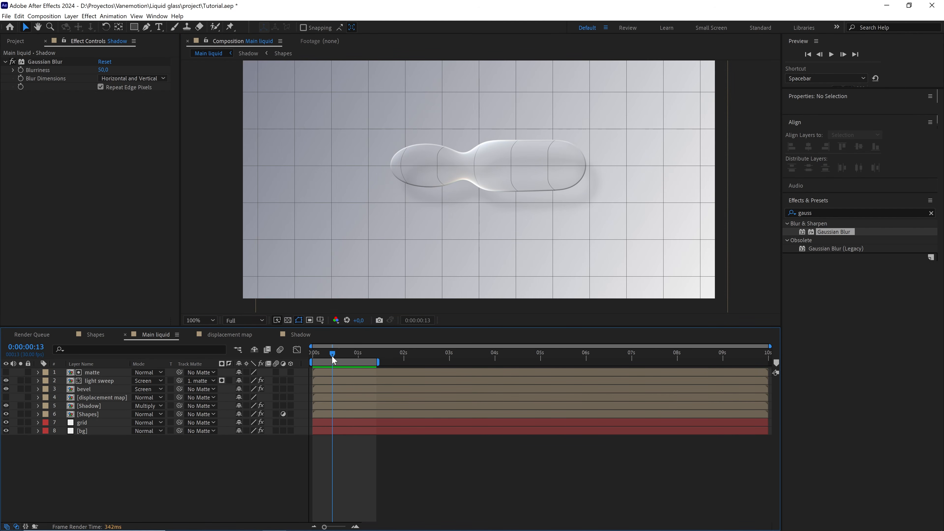
Add a text layer reading "Apple" beside the glass shape in the Main liquid composition.
click(159, 27)
click(383, 163)
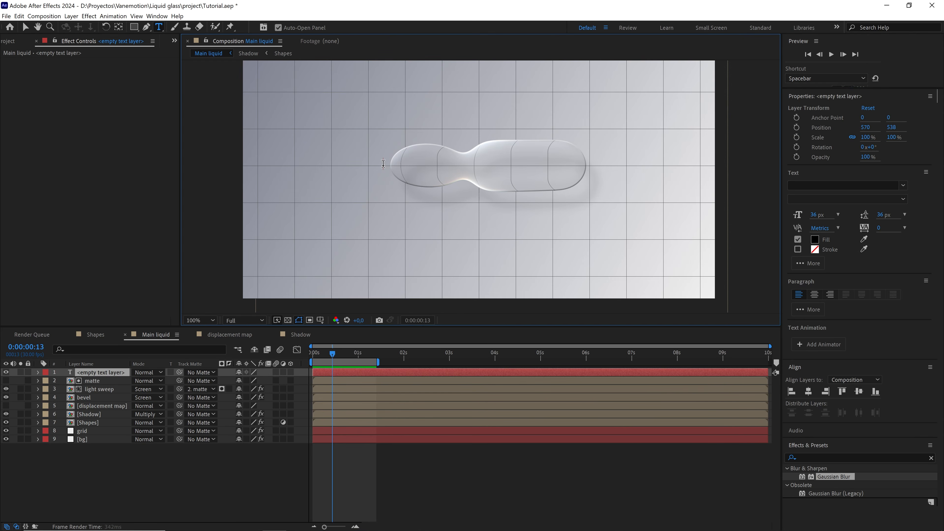
text(Apple)
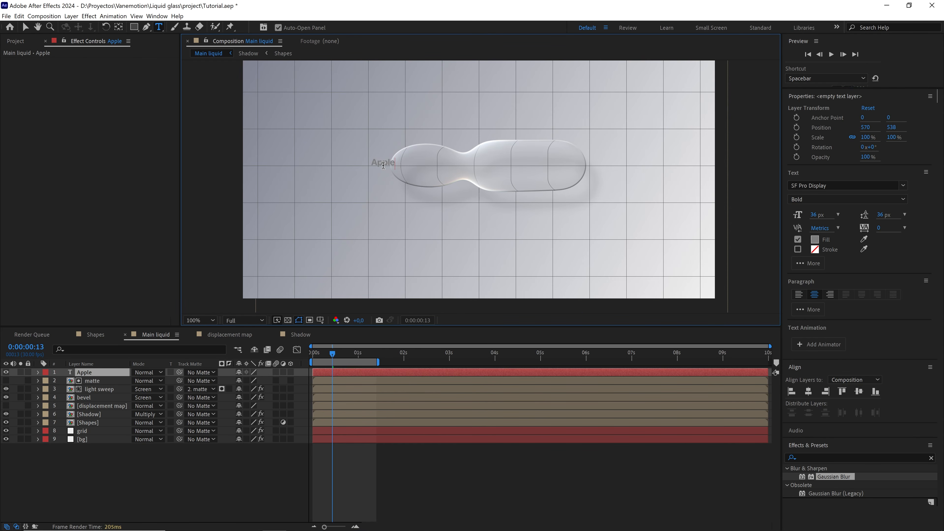
click(101, 371)
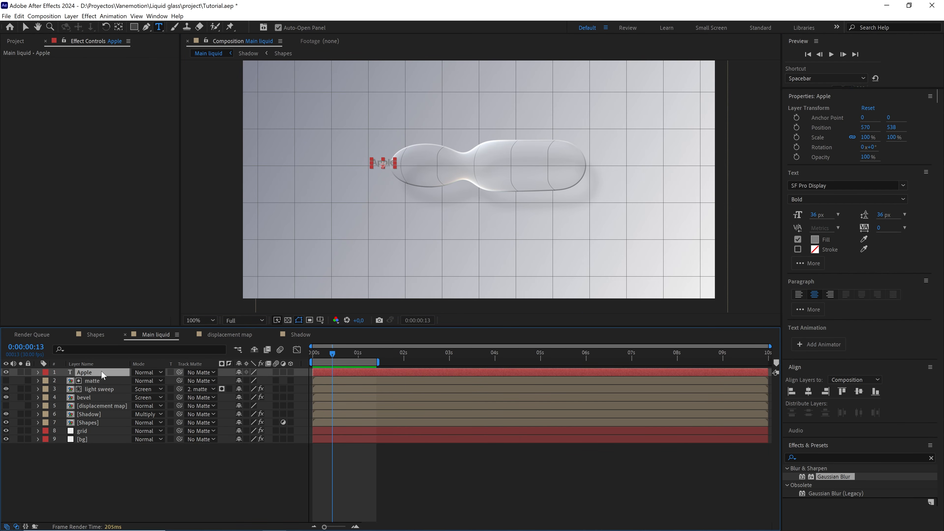
Center the Apple text's anchor point and position in the composition and scale the text to about 315.8%.
key(ctrl+alt+Home)
key(ctrl+Home)
key(v)
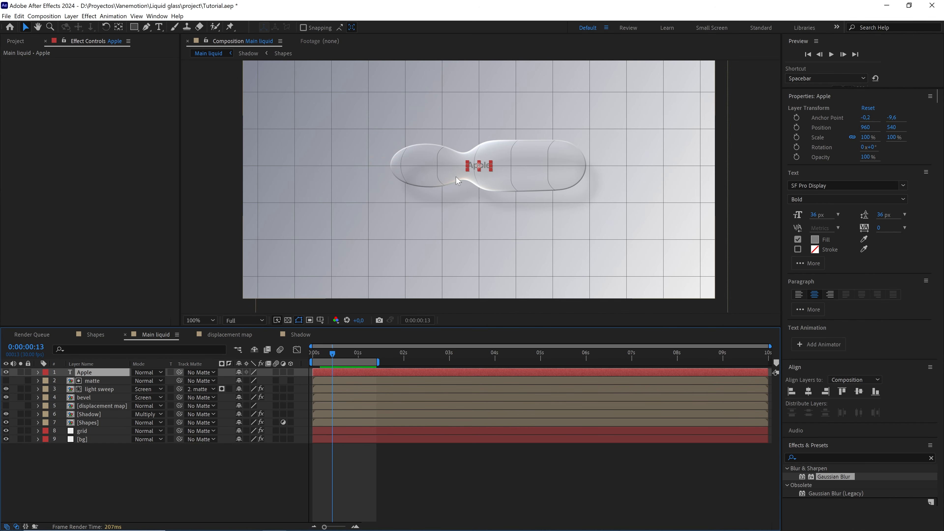
drag(491, 171, 513, 178)
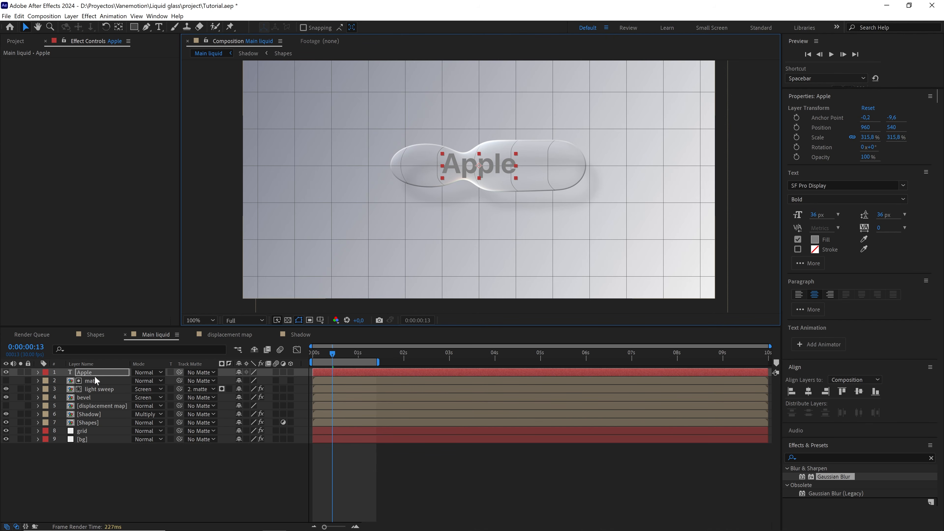
Place the Apple text layer directly below Shapes and duplicate it, using the matte layer as the upper copy's track matte.
drag(86, 373, 86, 424)
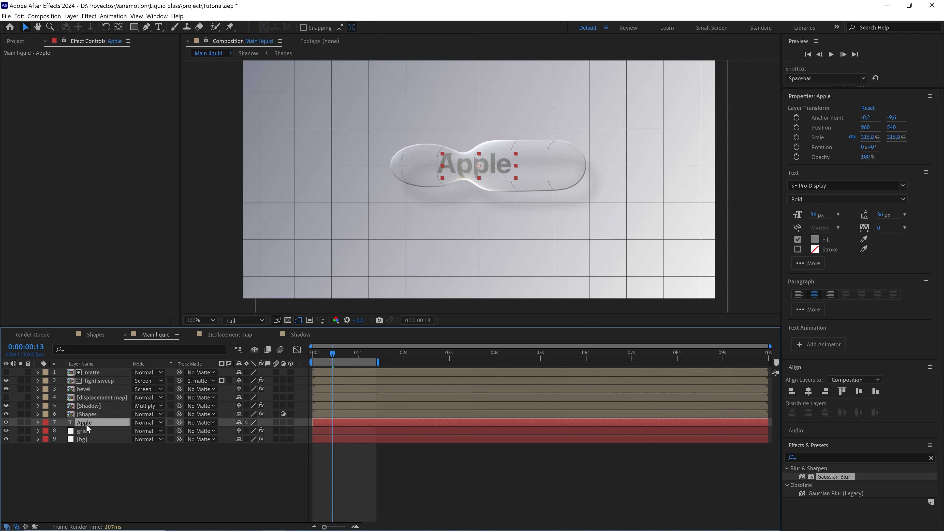
key(ctrl+d)
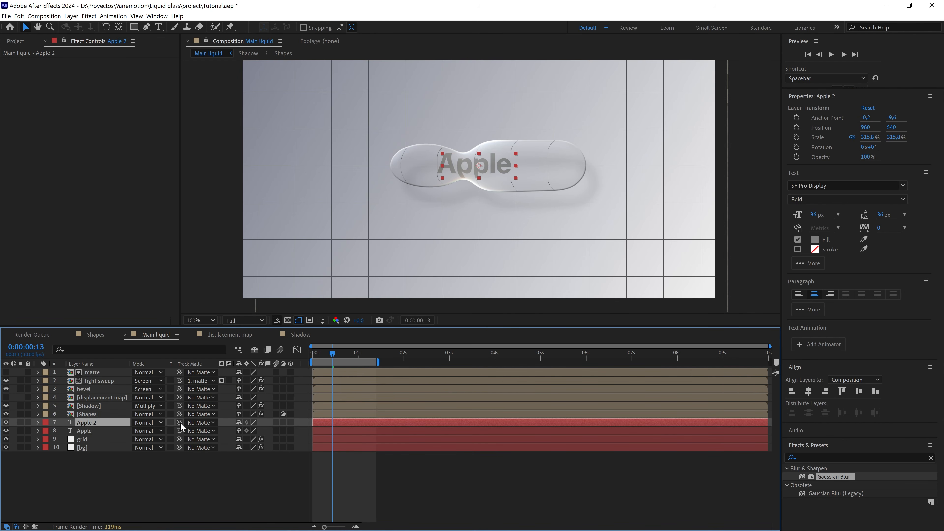
drag(179, 422, 105, 373)
Set the matted Apple 2 text's fill to dark grey 1F1F1F, judging it at frame 26 where the glass partly covers the word.
key(period)
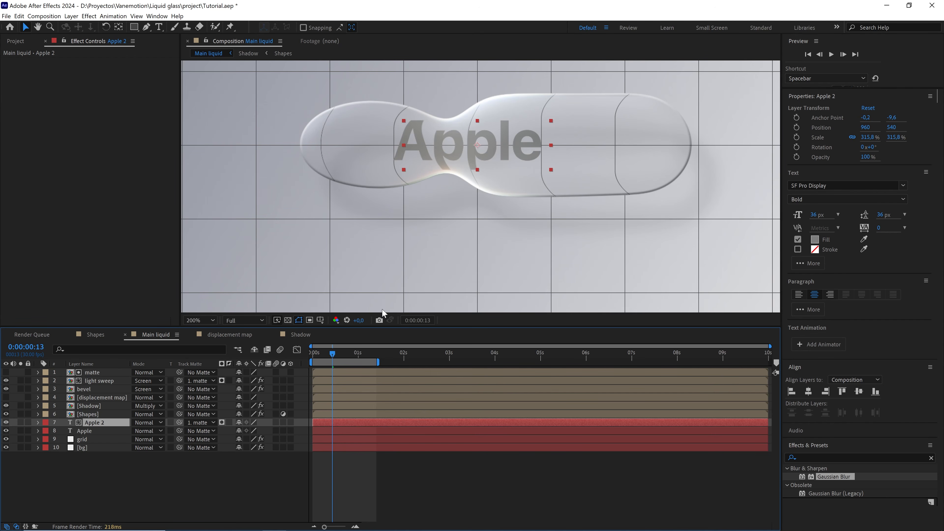
drag(331, 357, 353, 357)
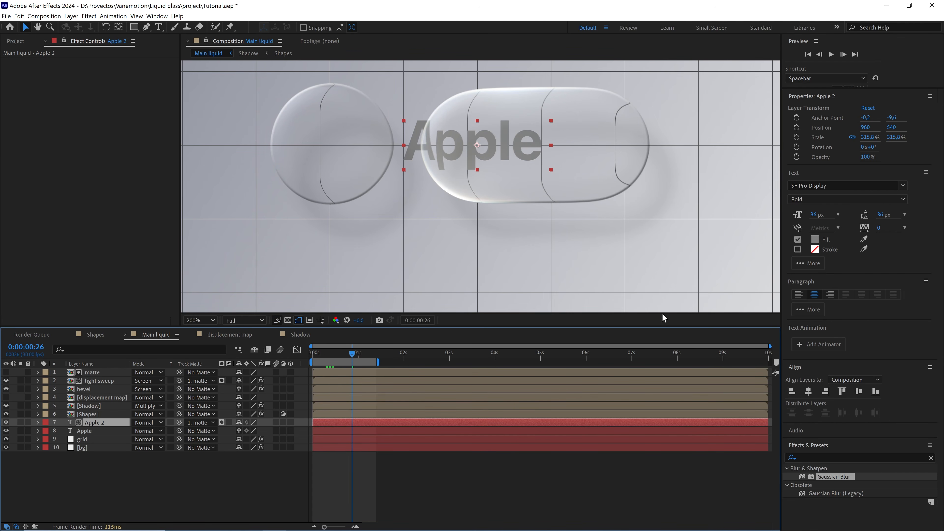
click(814, 239)
drag(345, 309, 298, 356)
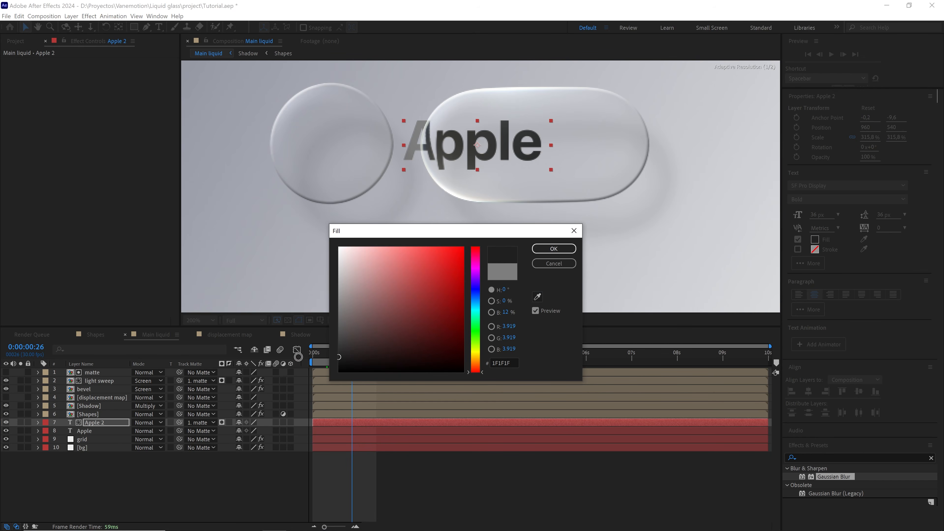
click(553, 249)
Examine the text's distortion at the glass edges up close and preview the full animation from the first frame.
click(214, 320)
click(199, 328)
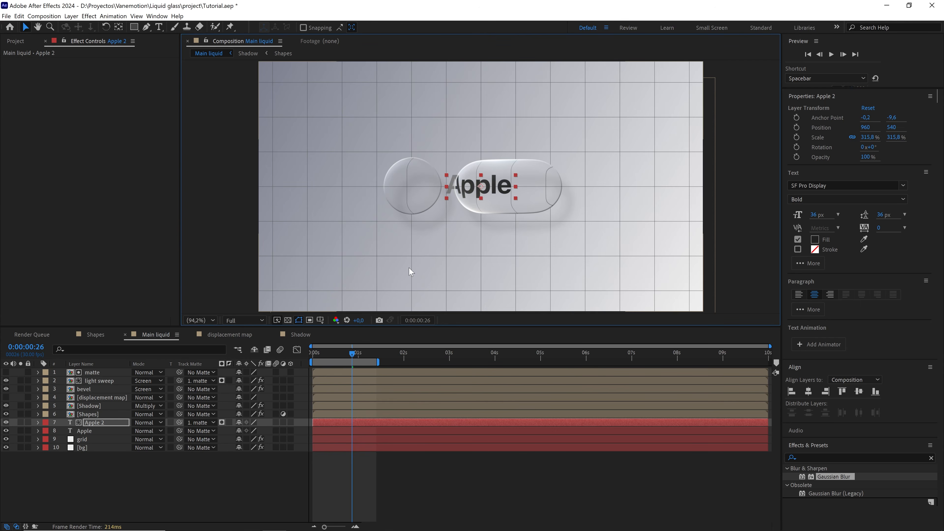
scroll(467, 259, up, 2)
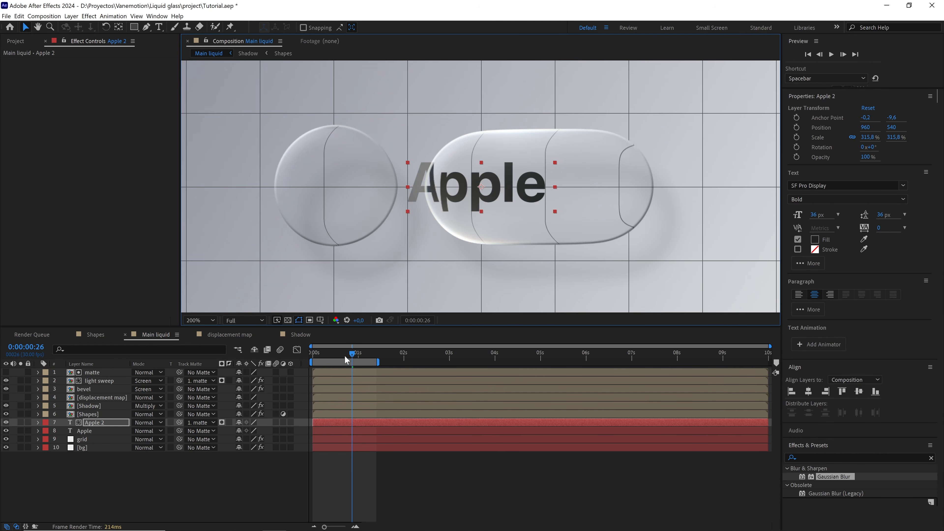
drag(346, 359, 346, 357)
click(291, 461)
scroll(452, 251, up, 1)
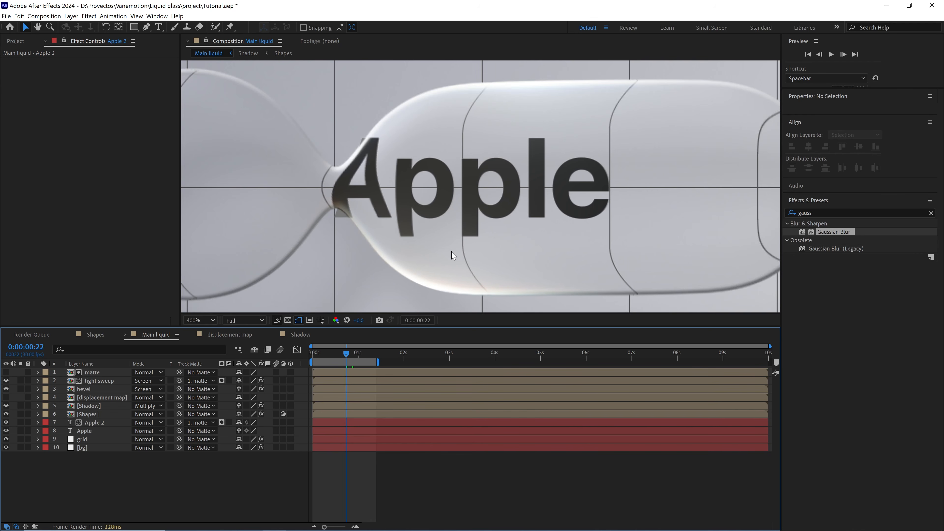
scroll(493, 227, down, 1)
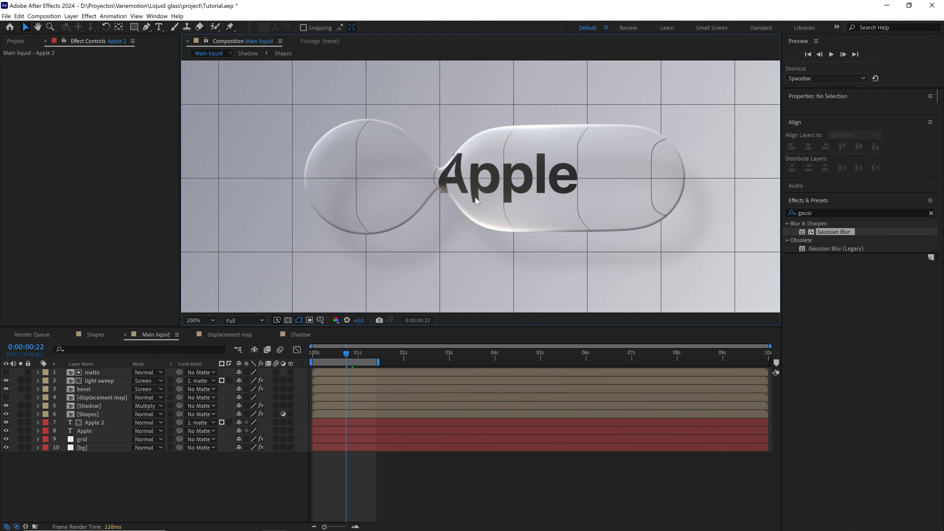
drag(346, 357, 317, 357)
key(space)
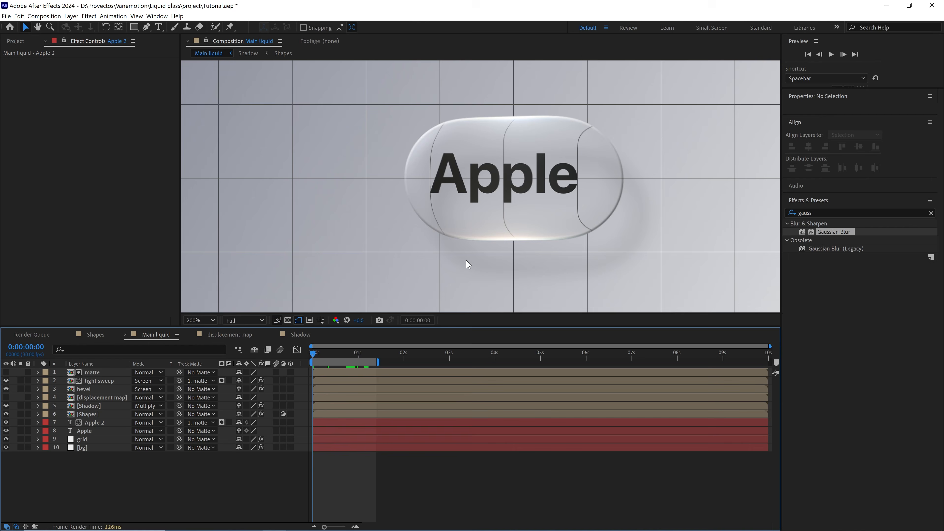
scroll(467, 265, down, 2)
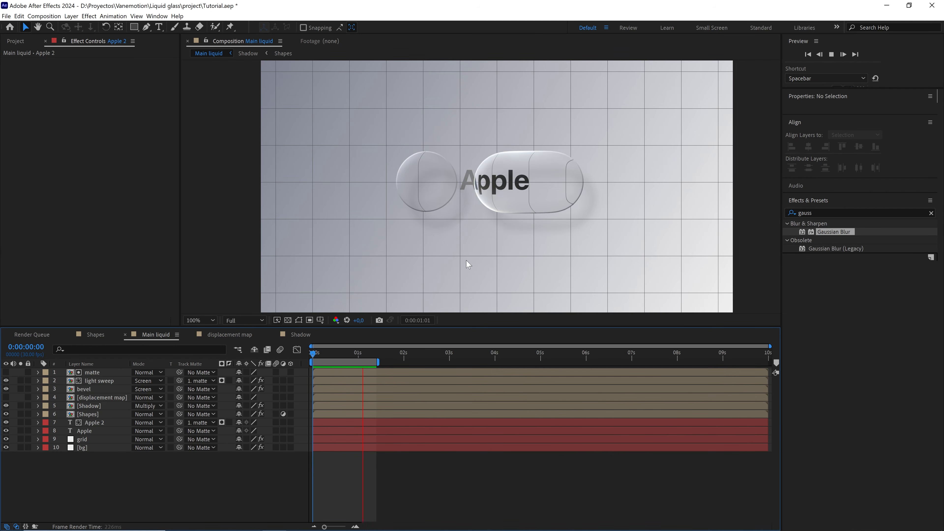